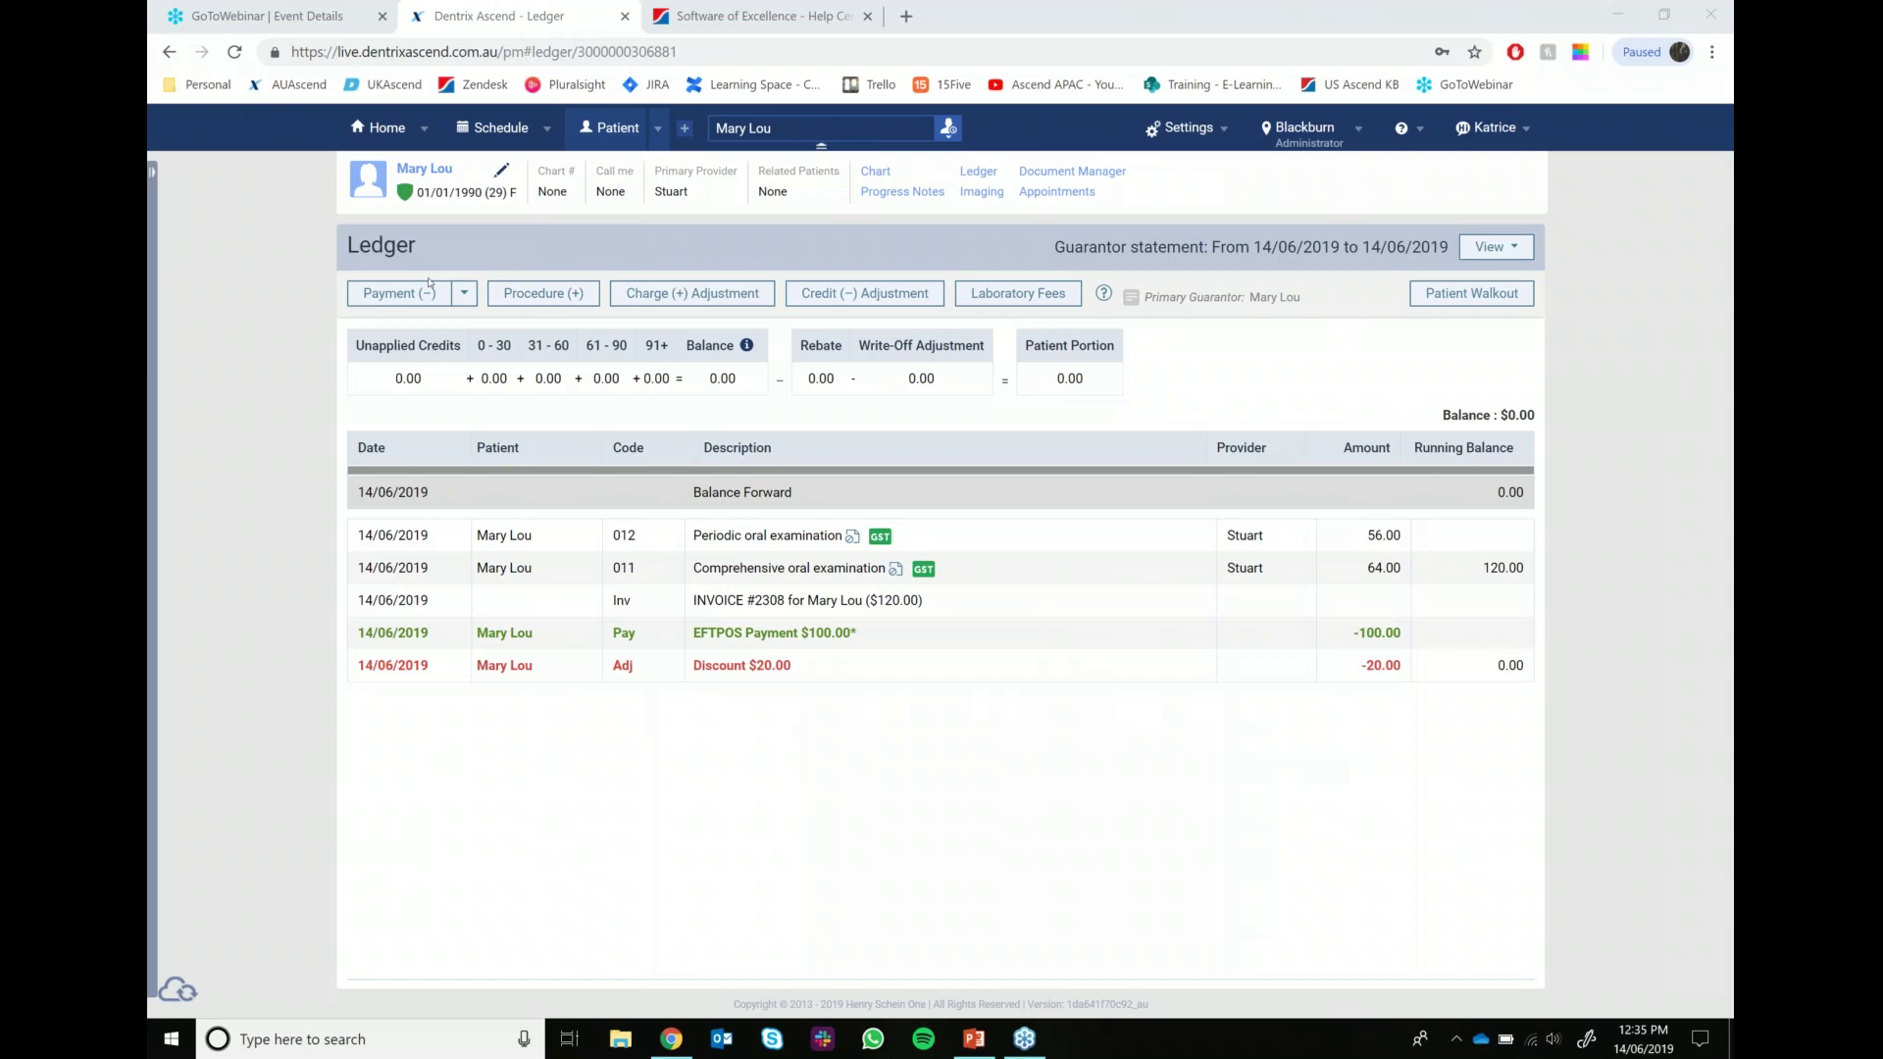
Step: Go to the practice Overview dashboard
click(385, 132)
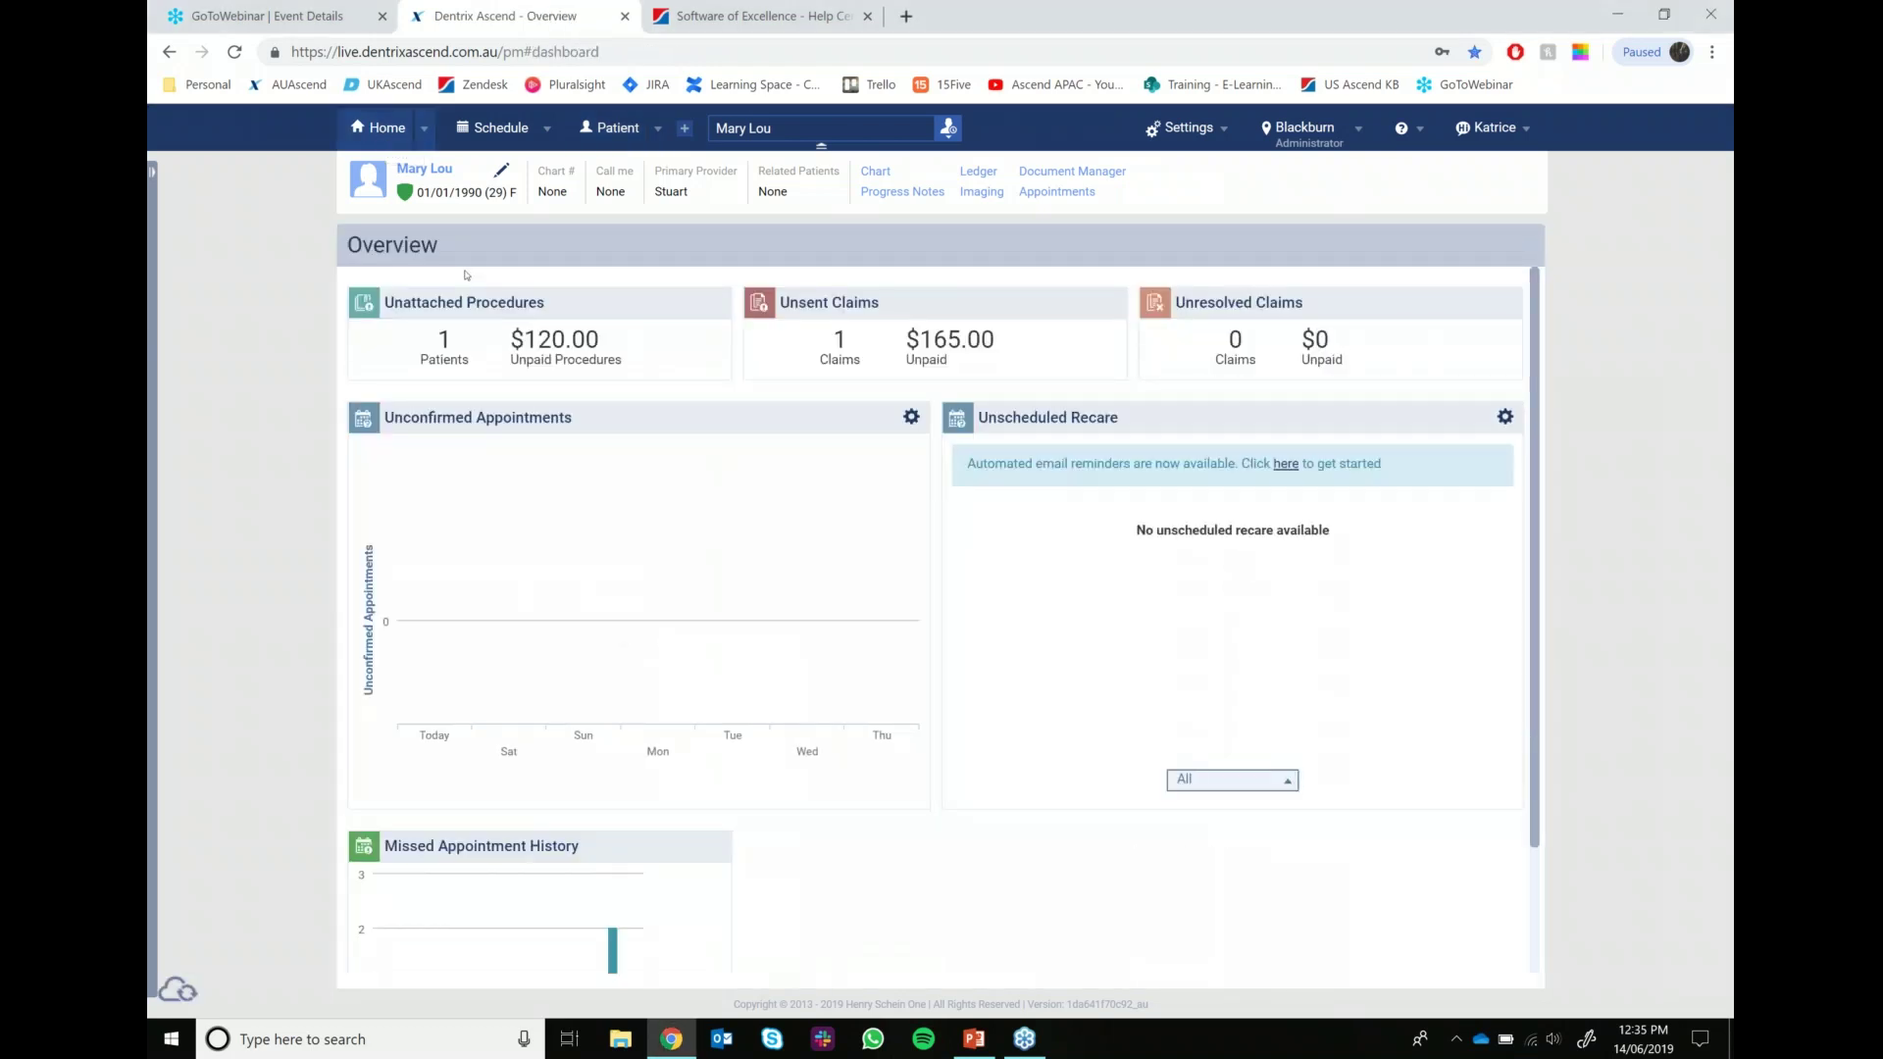
Step: Review the two $120.00 unattached procedures, return to the ledger and start the patient walkout
click(460, 344)
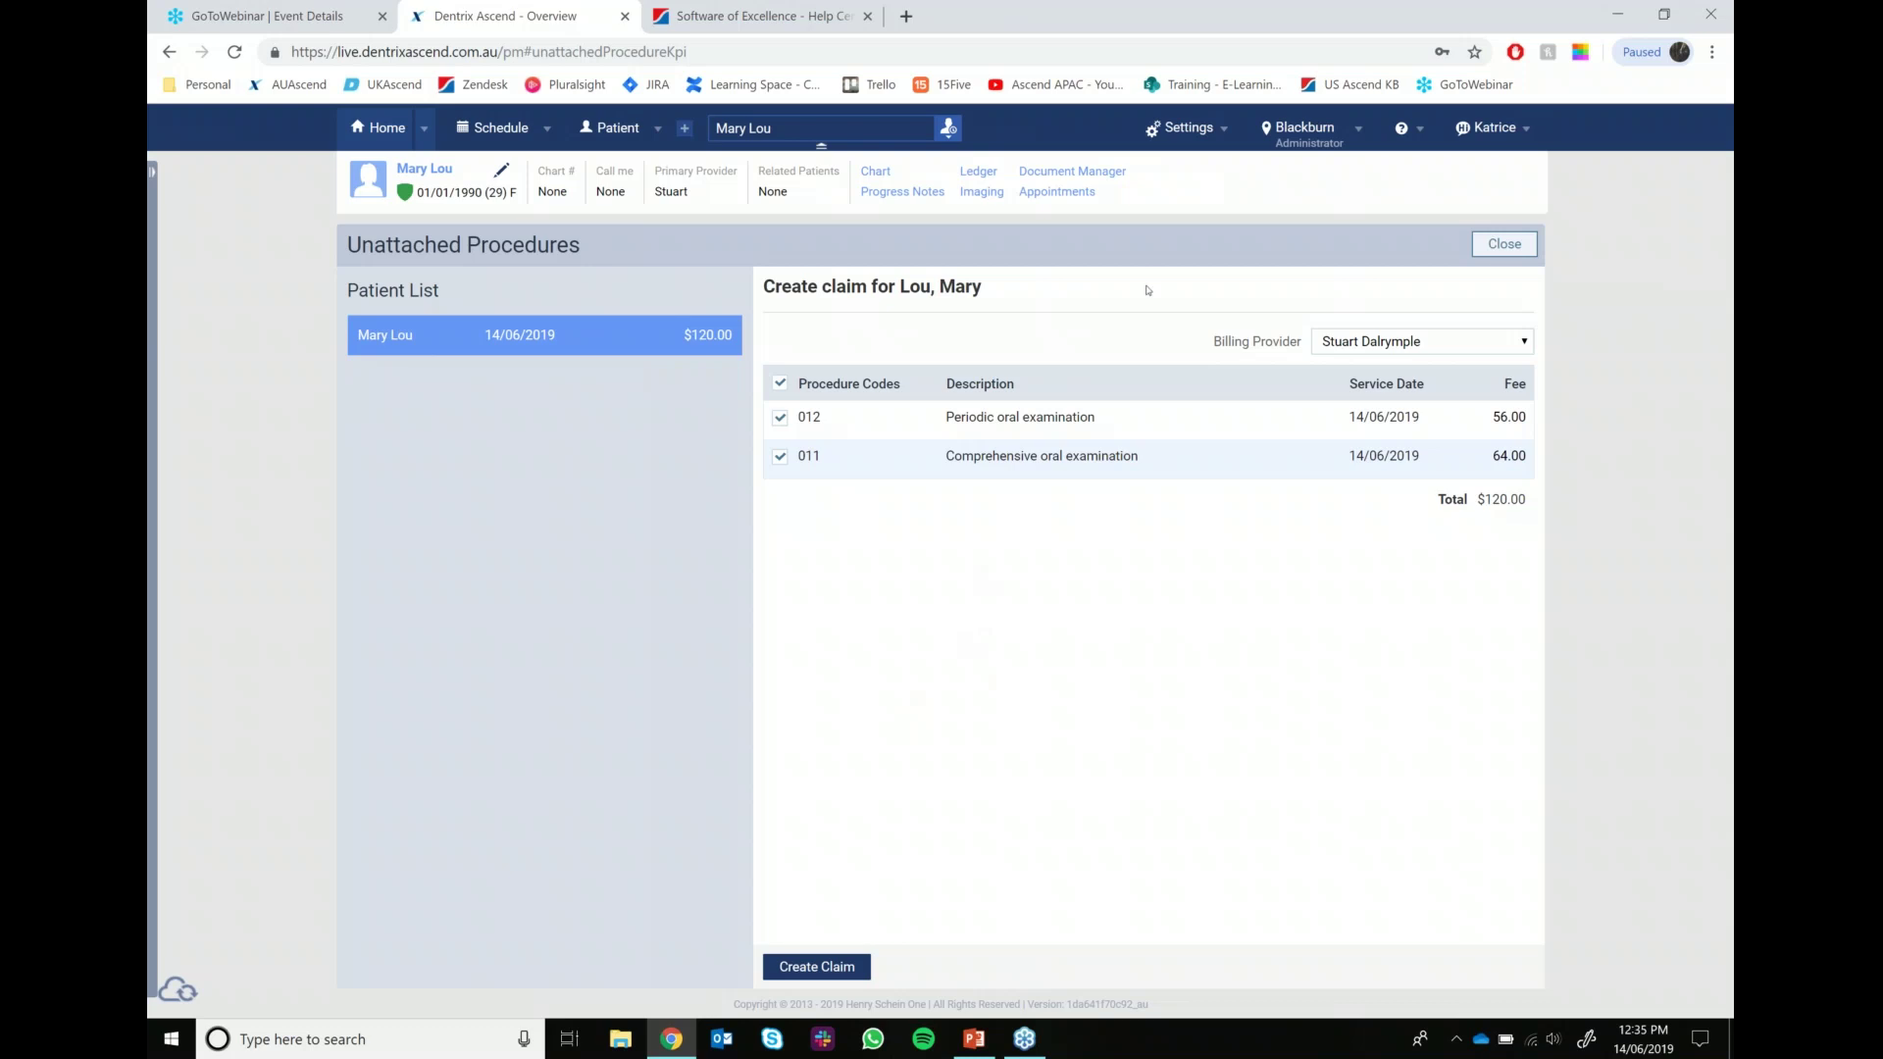
click(978, 172)
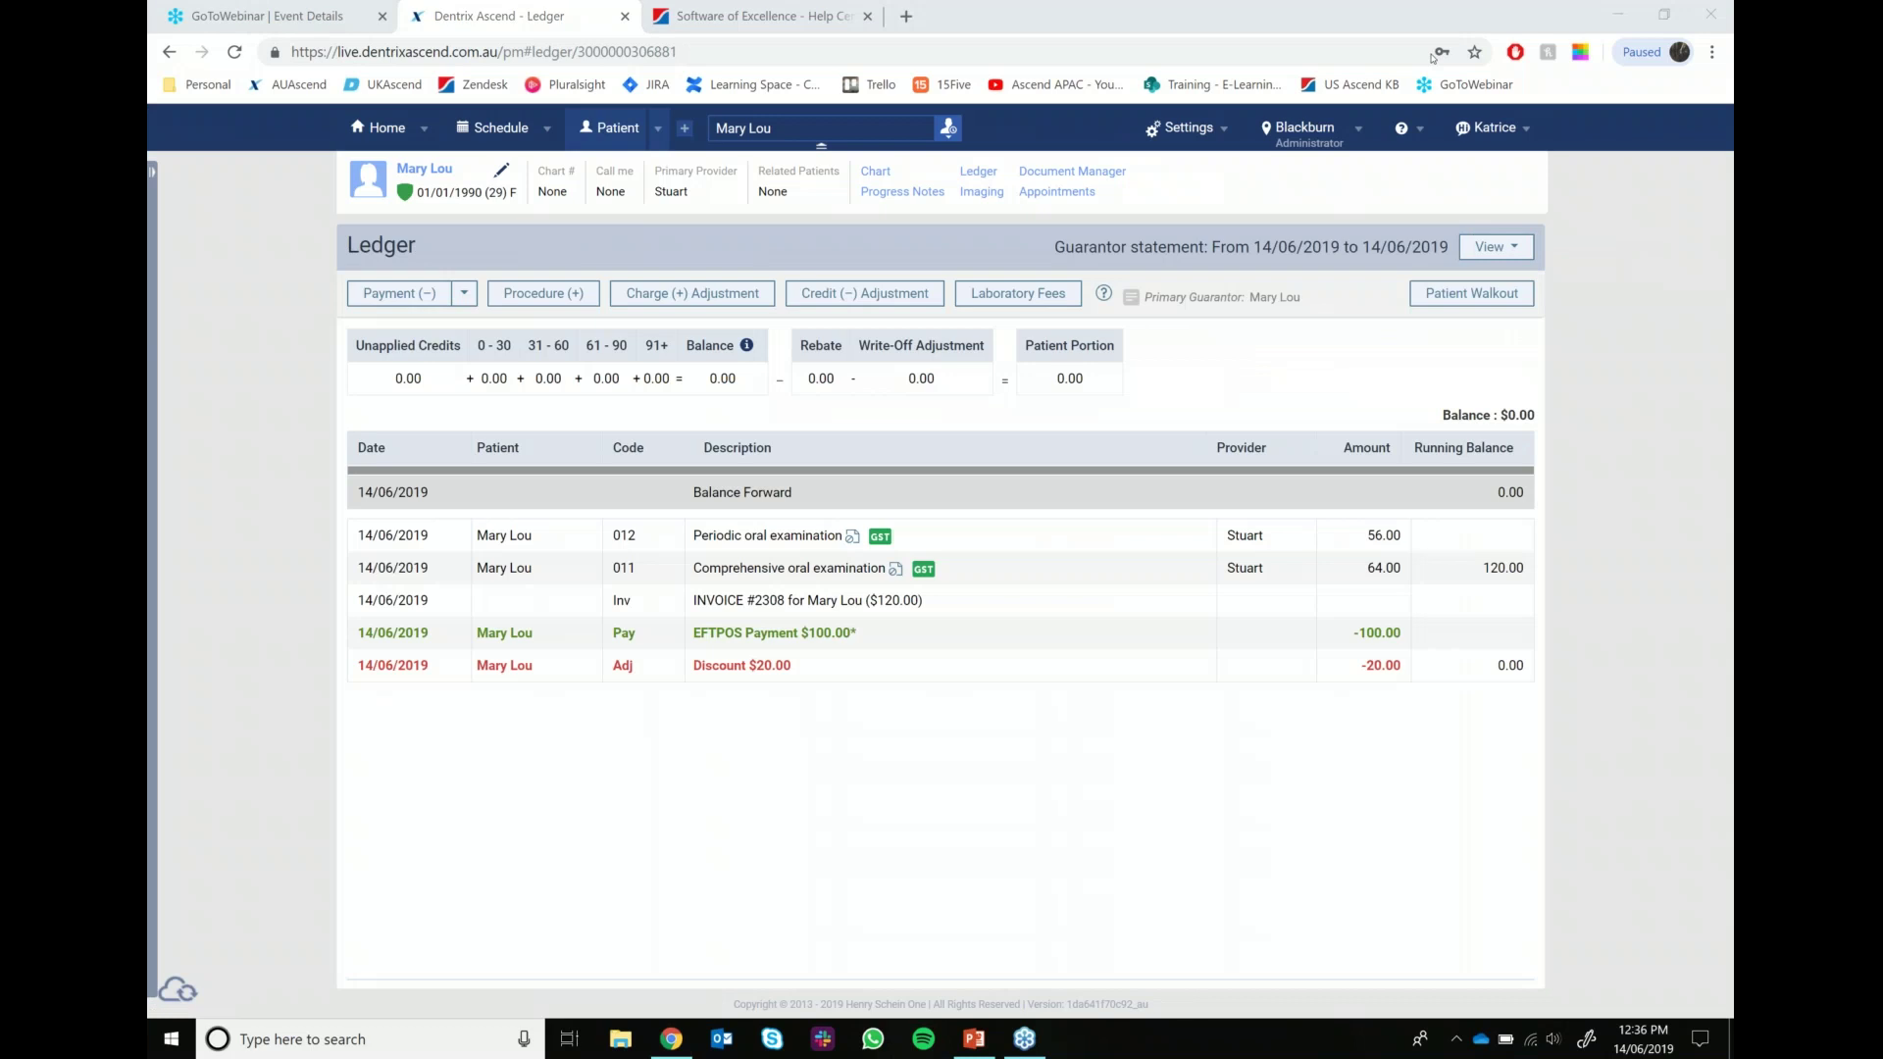
click(1472, 293)
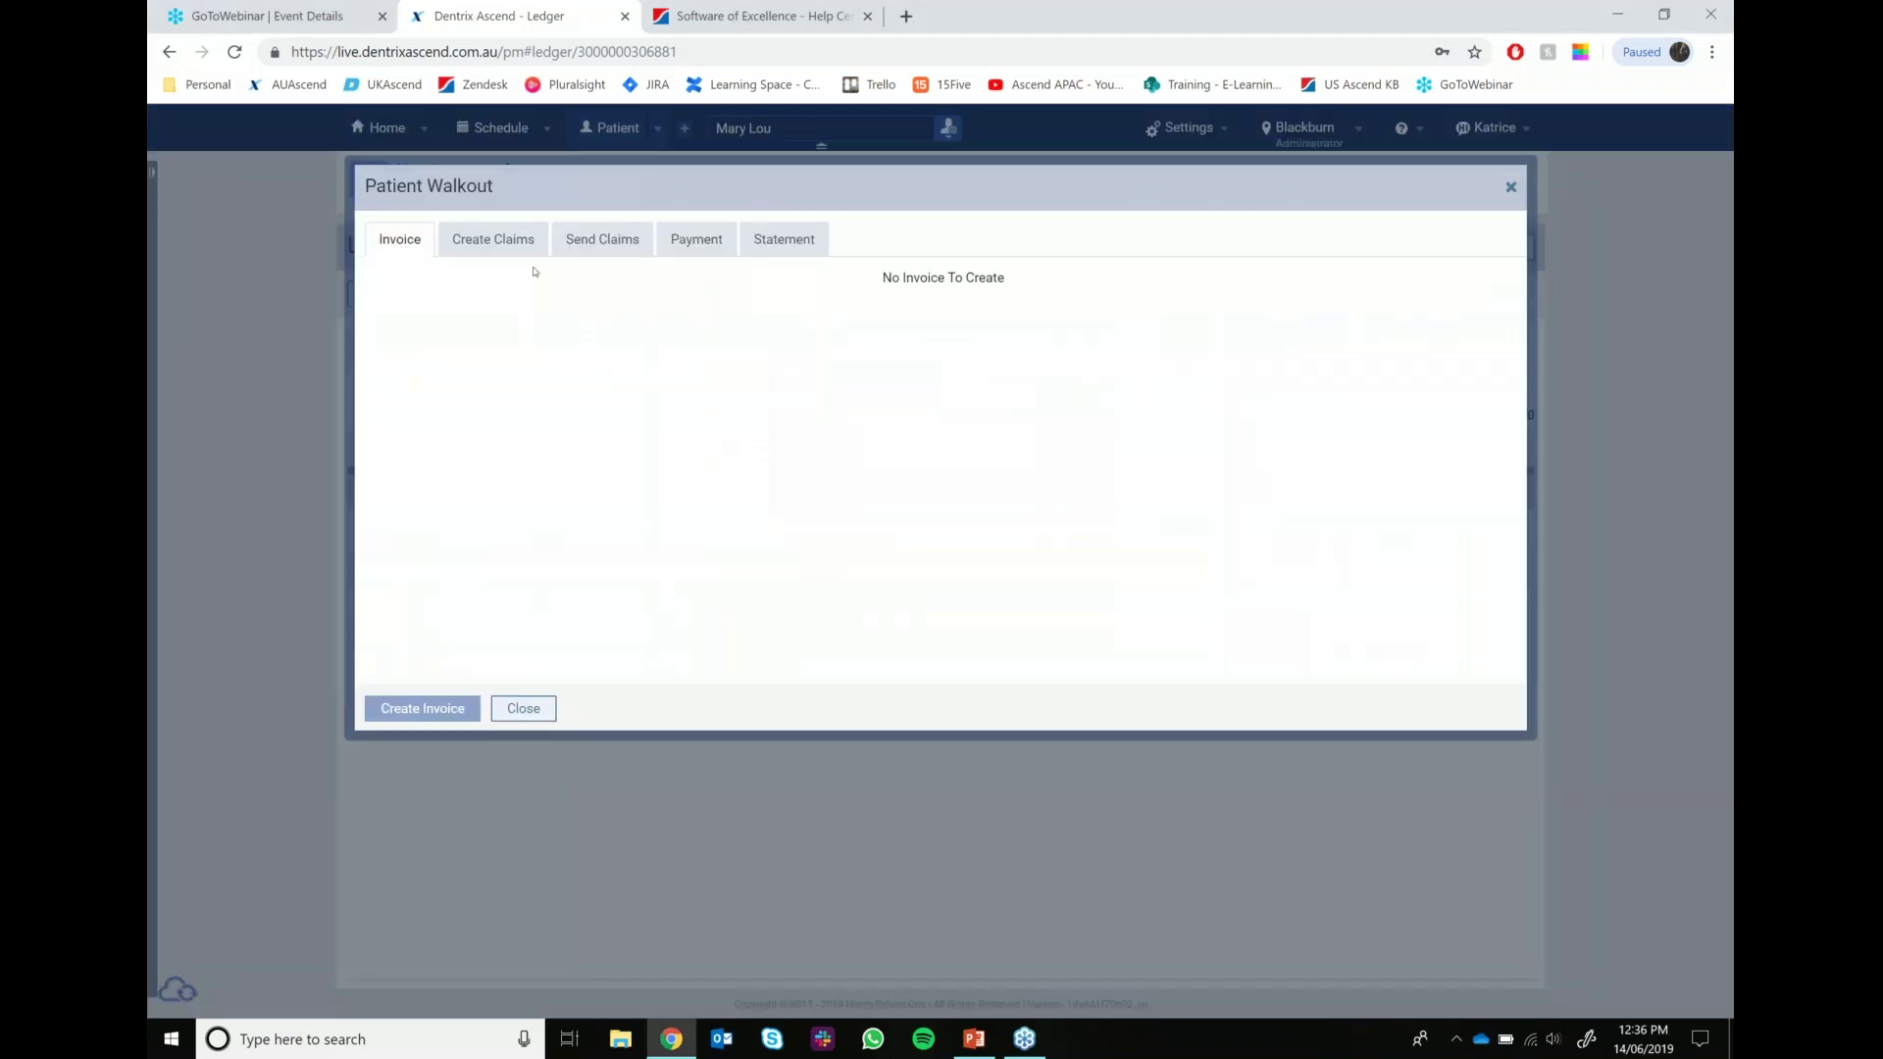
click(494, 241)
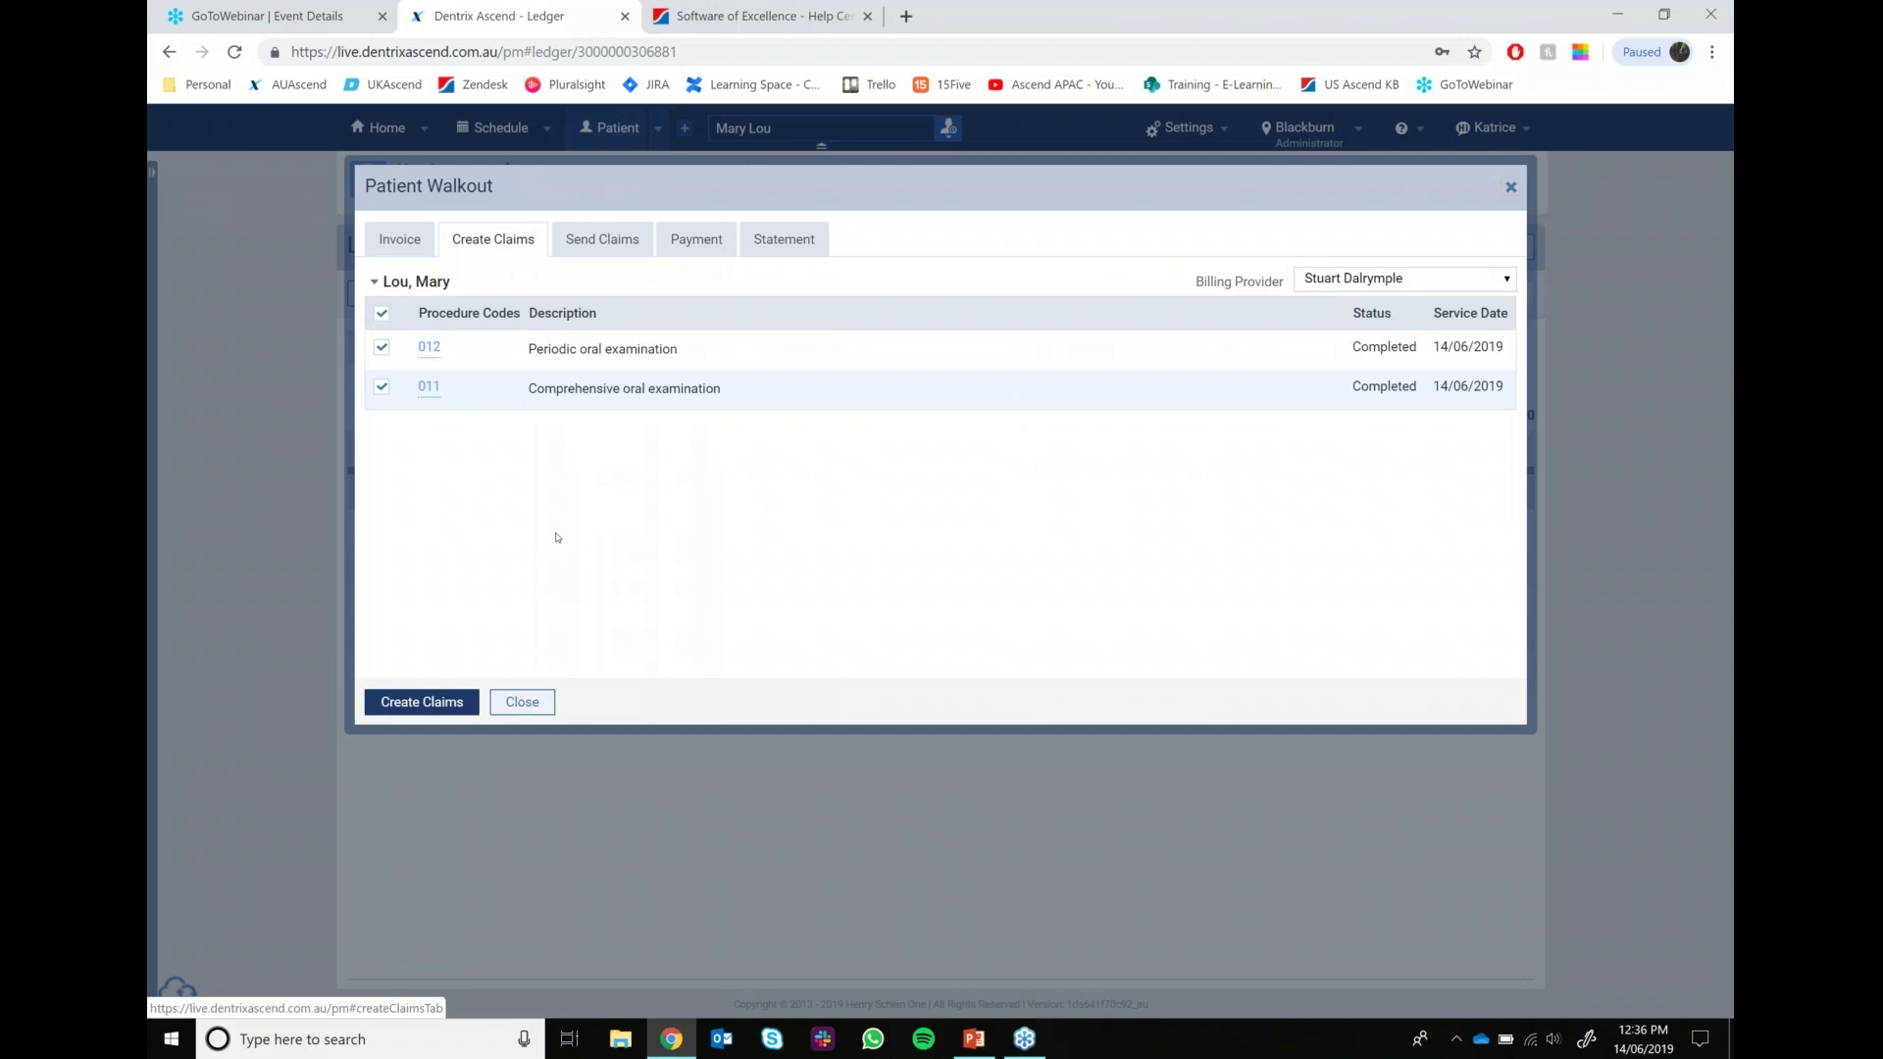
click(529, 702)
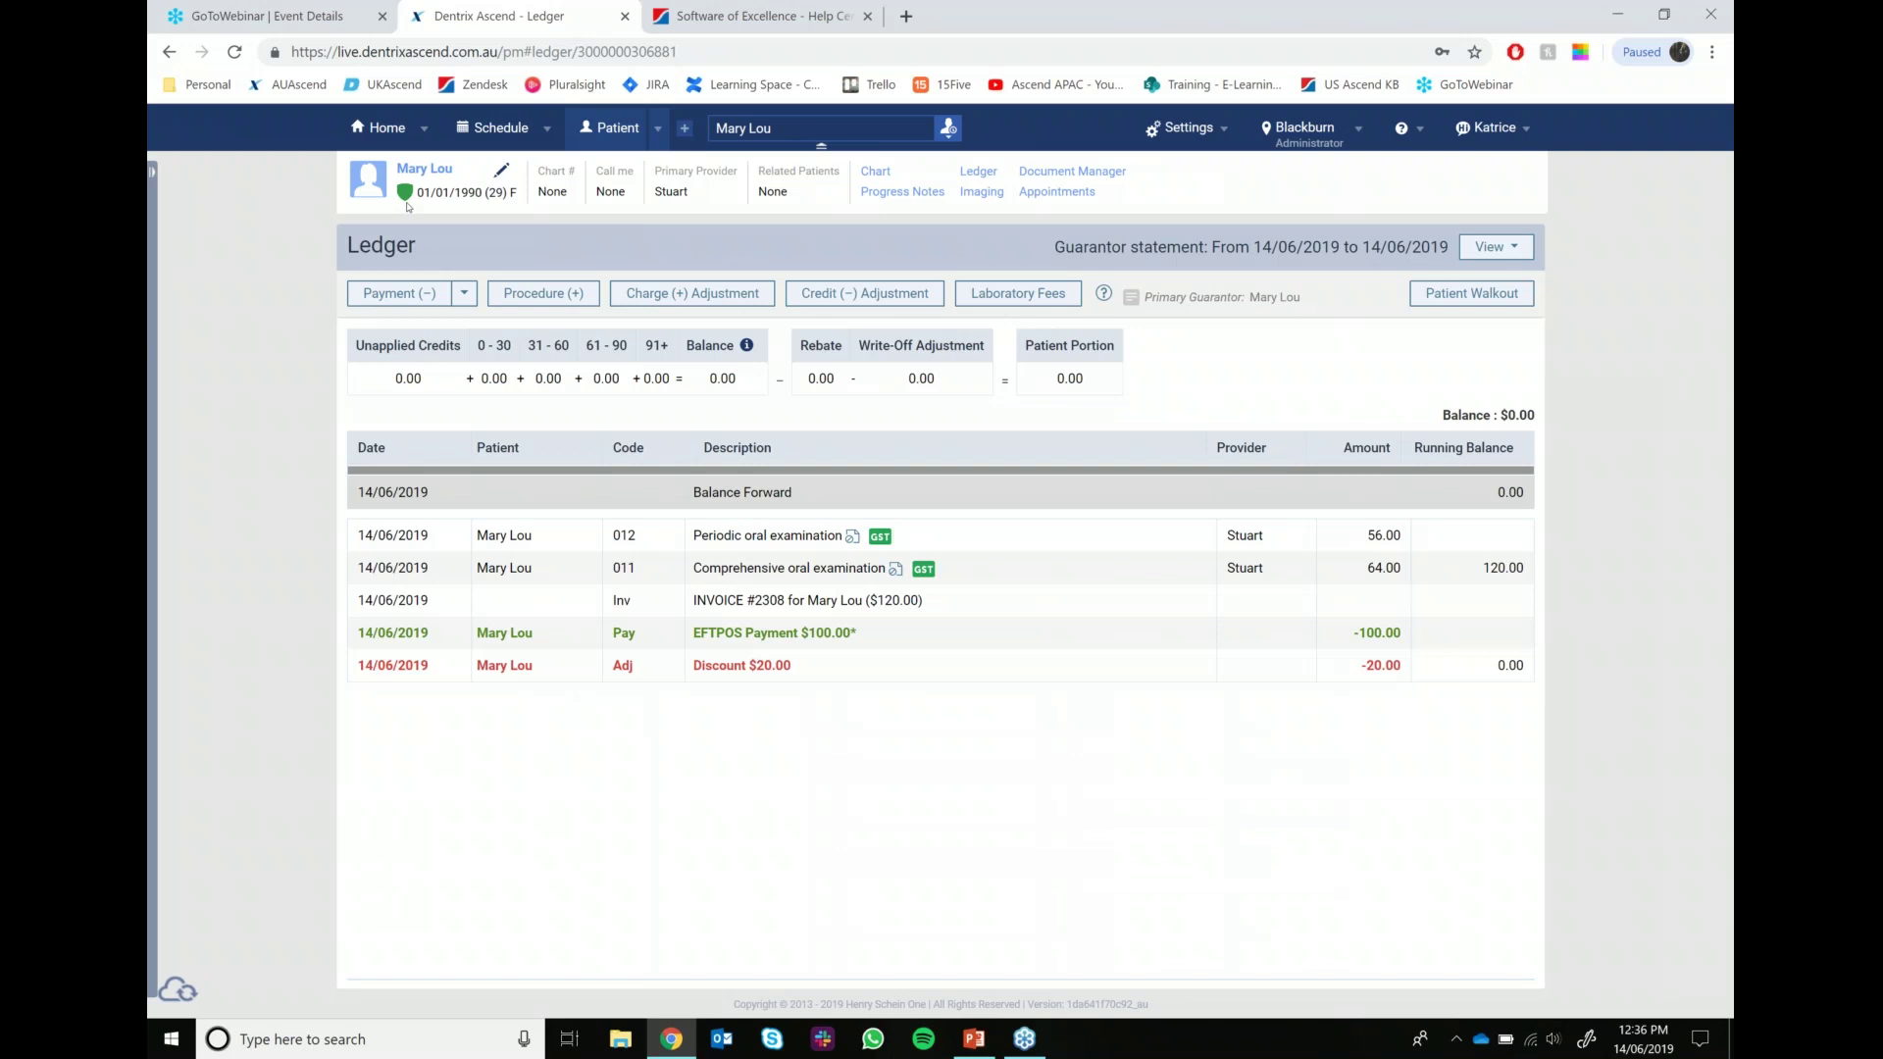
Step: Check the Periodic oral examination details without changes, then start refunding the $100.00 EFTPOS payment
click(754, 549)
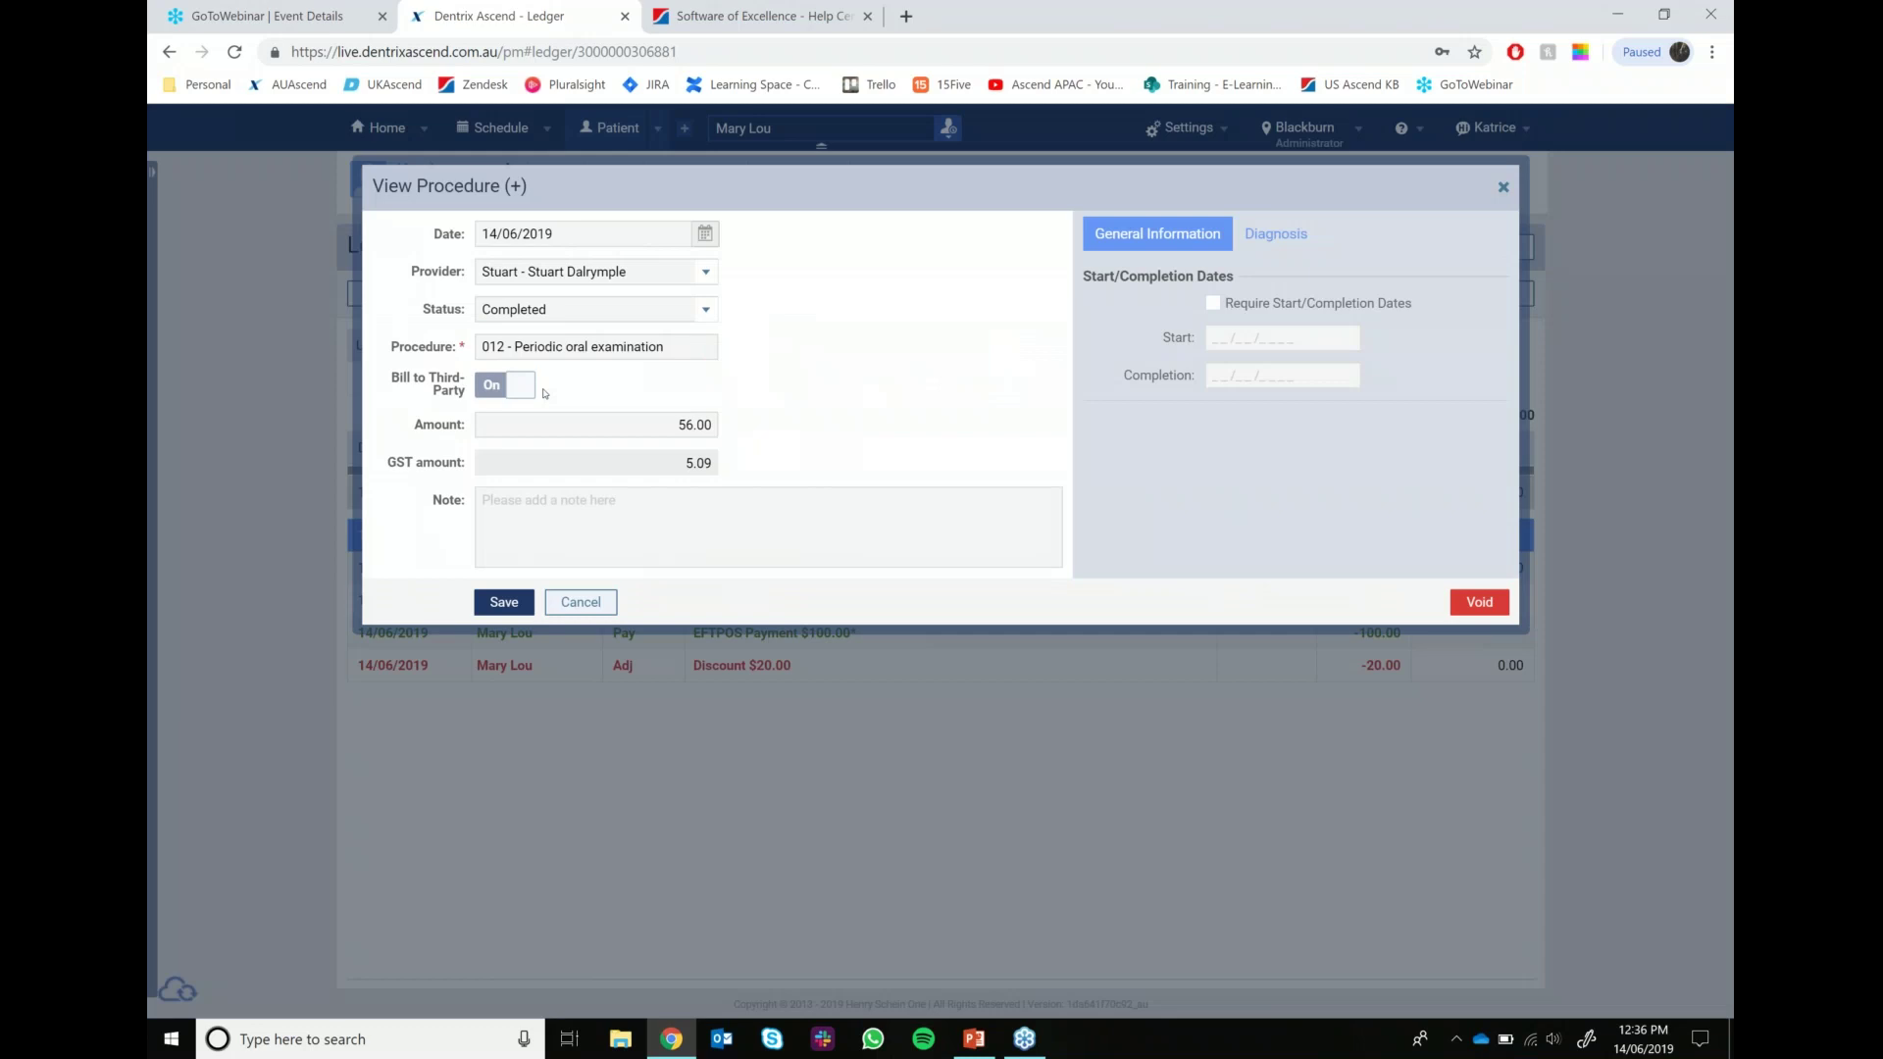
click(596, 602)
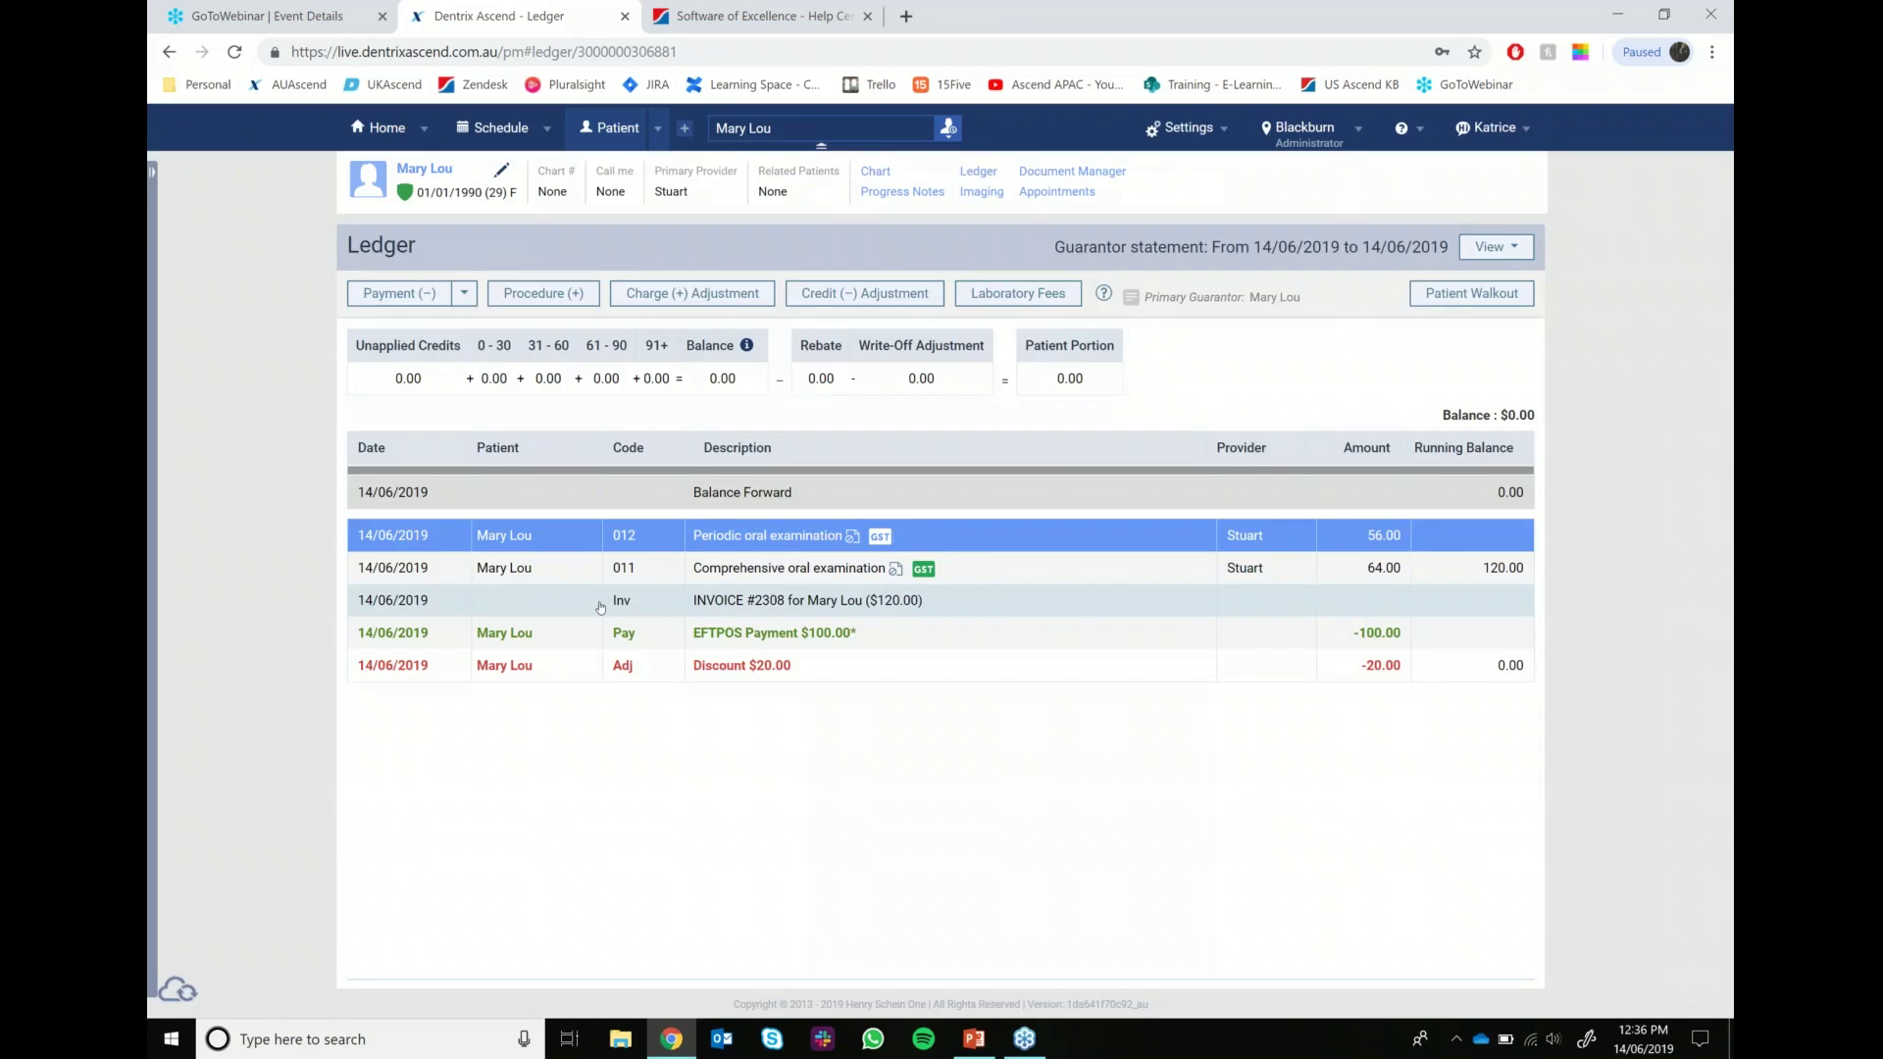
double_click(758, 638)
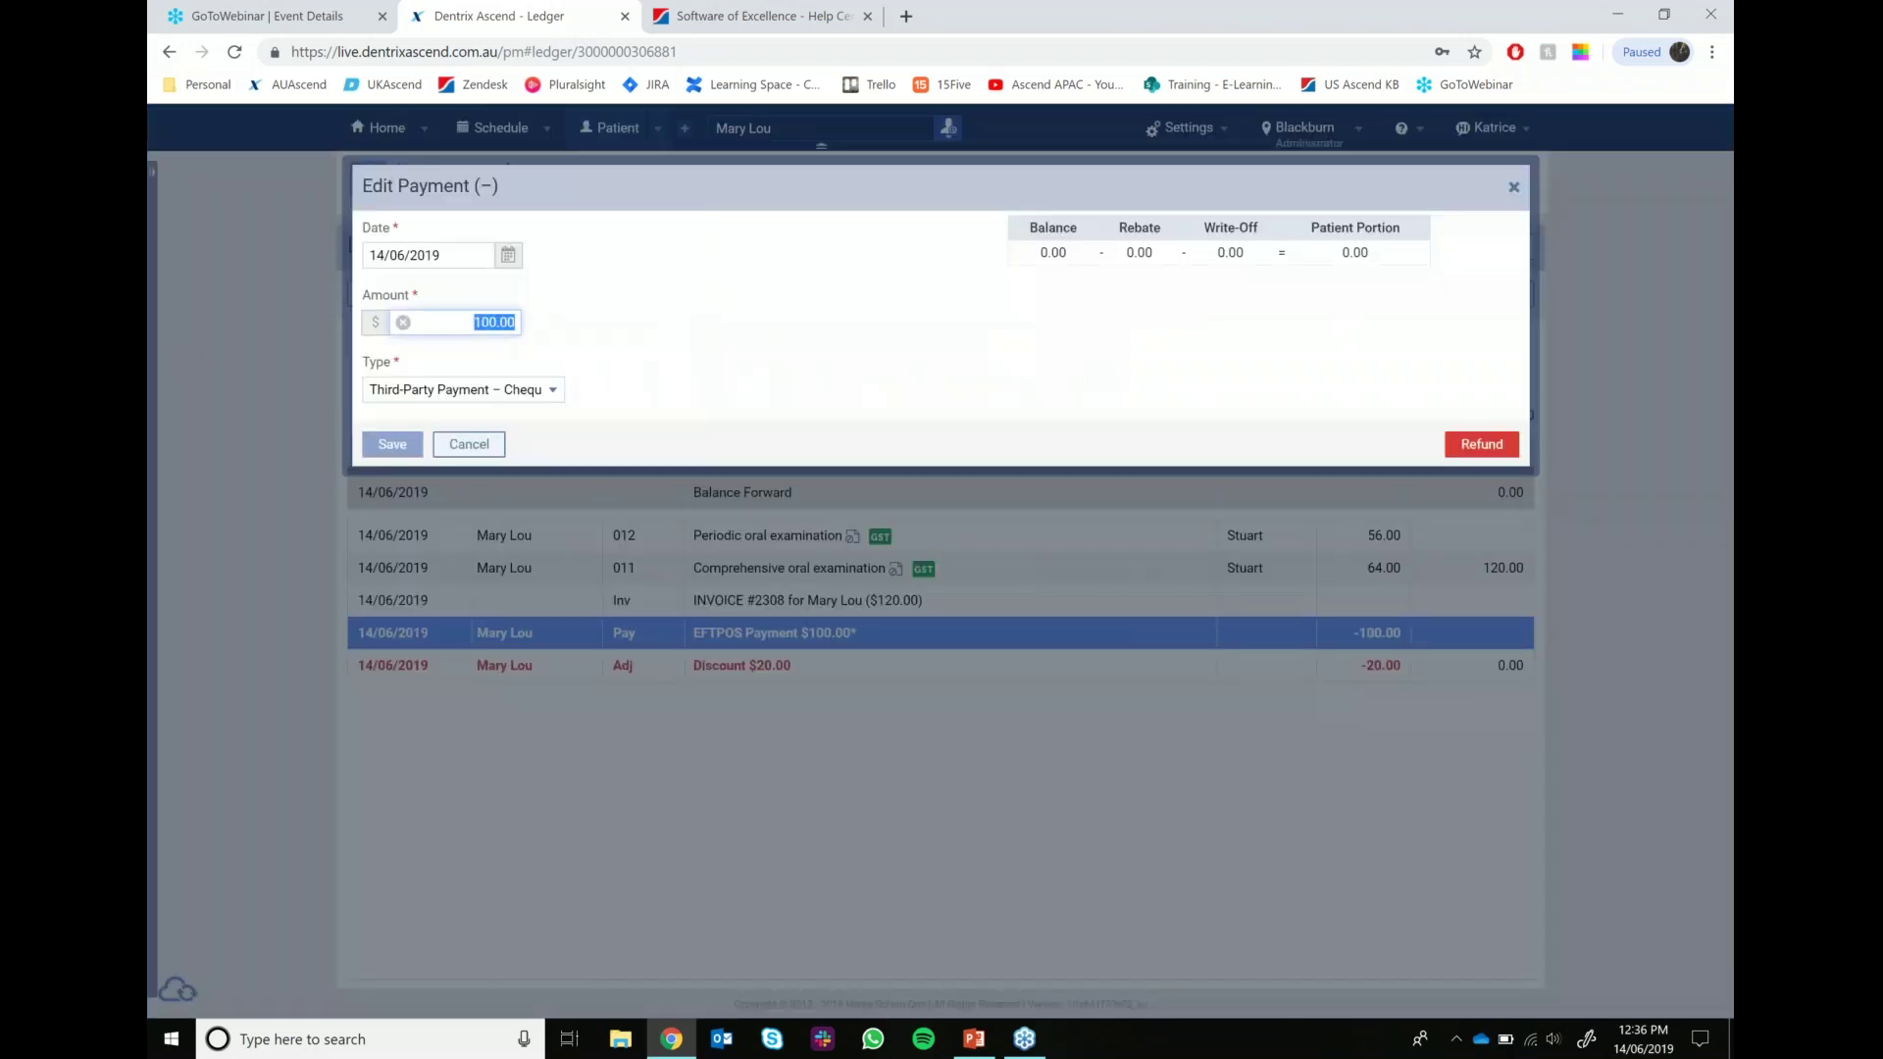
click(1478, 667)
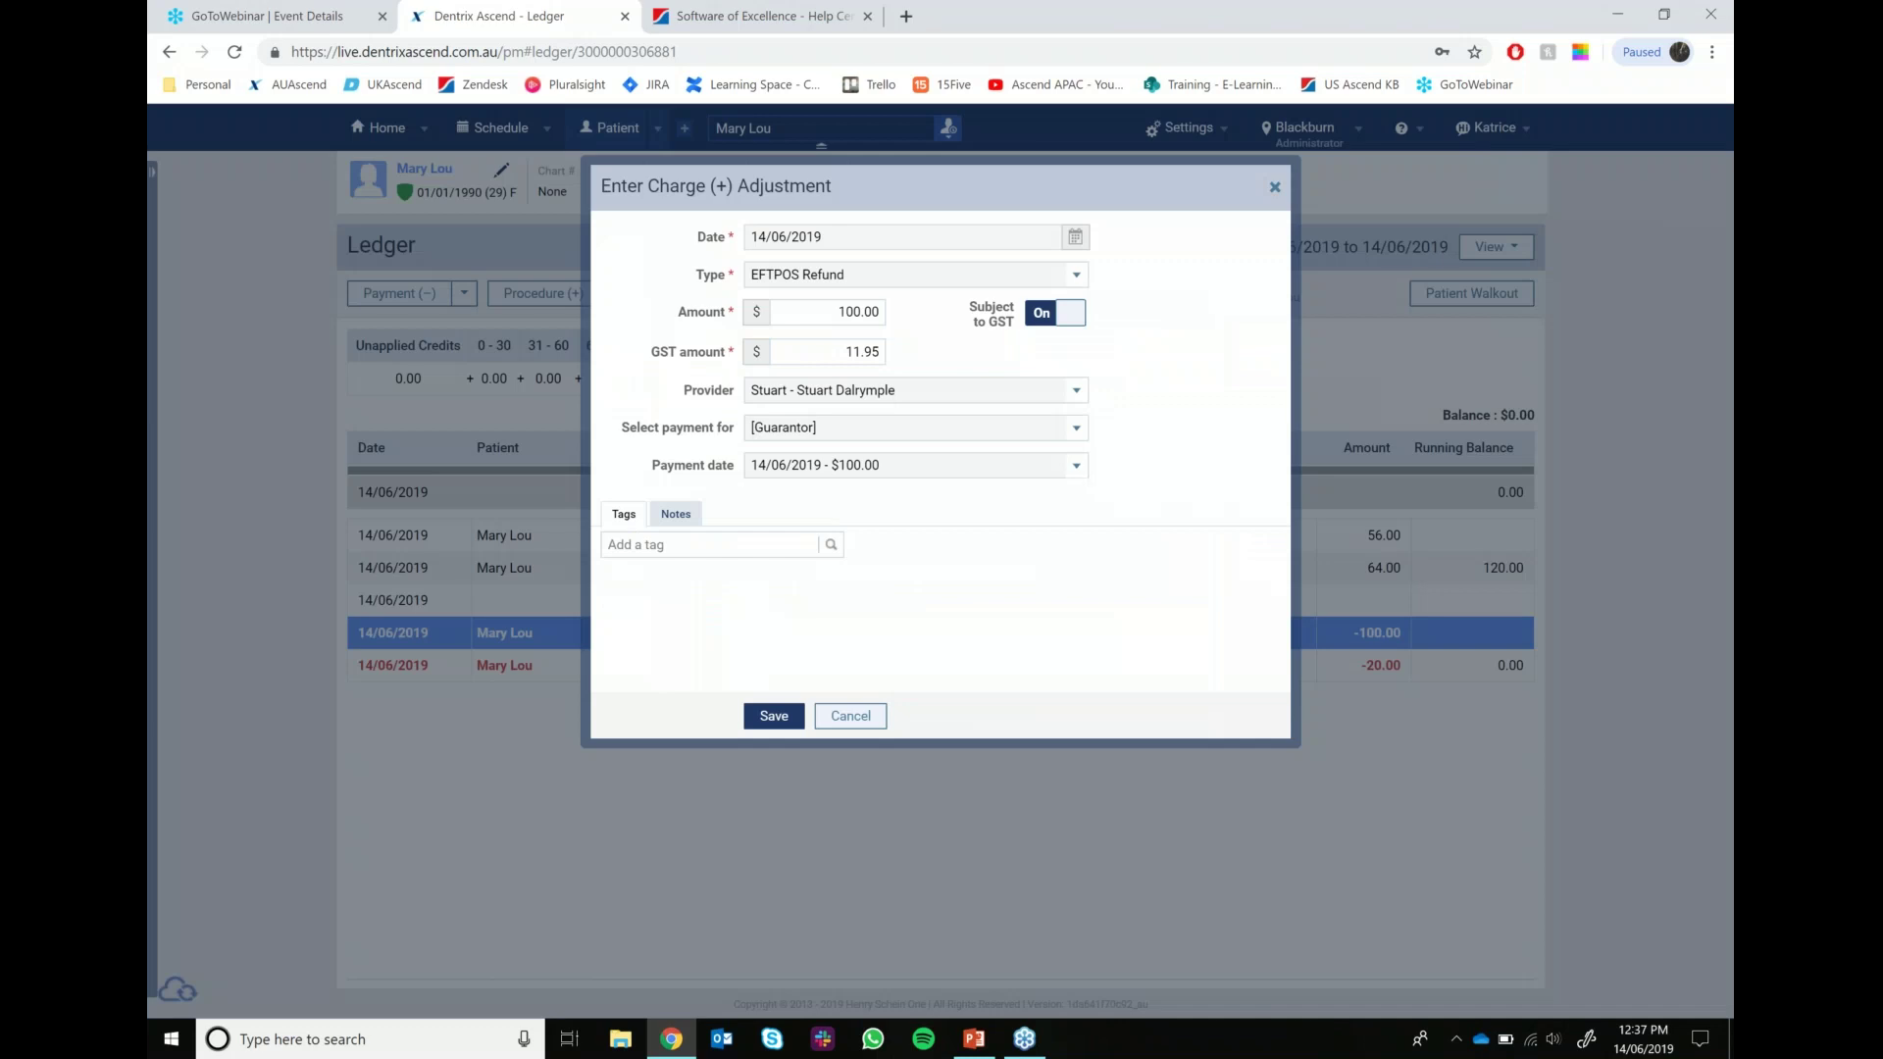
Step: Save the $100.00 EFTPOS Refund adjustment and reopen the Patient Walkout
click(771, 717)
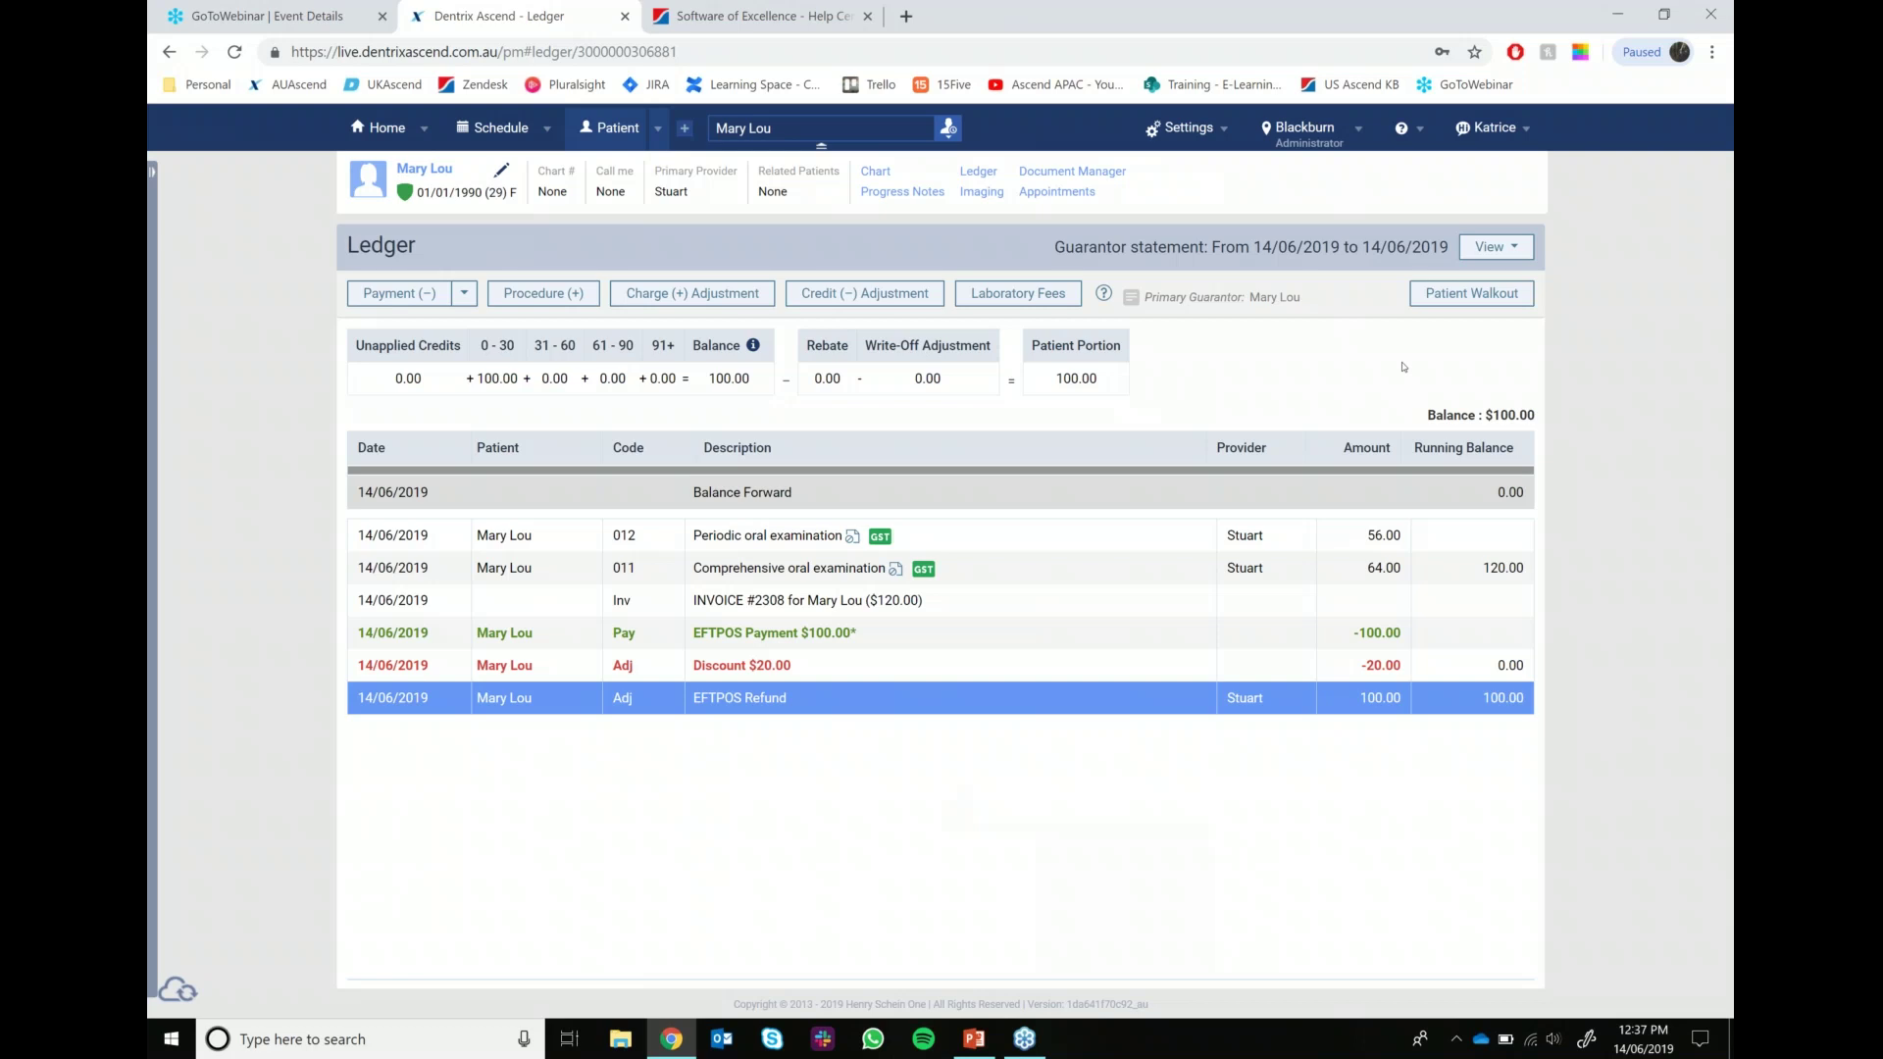
click(1471, 293)
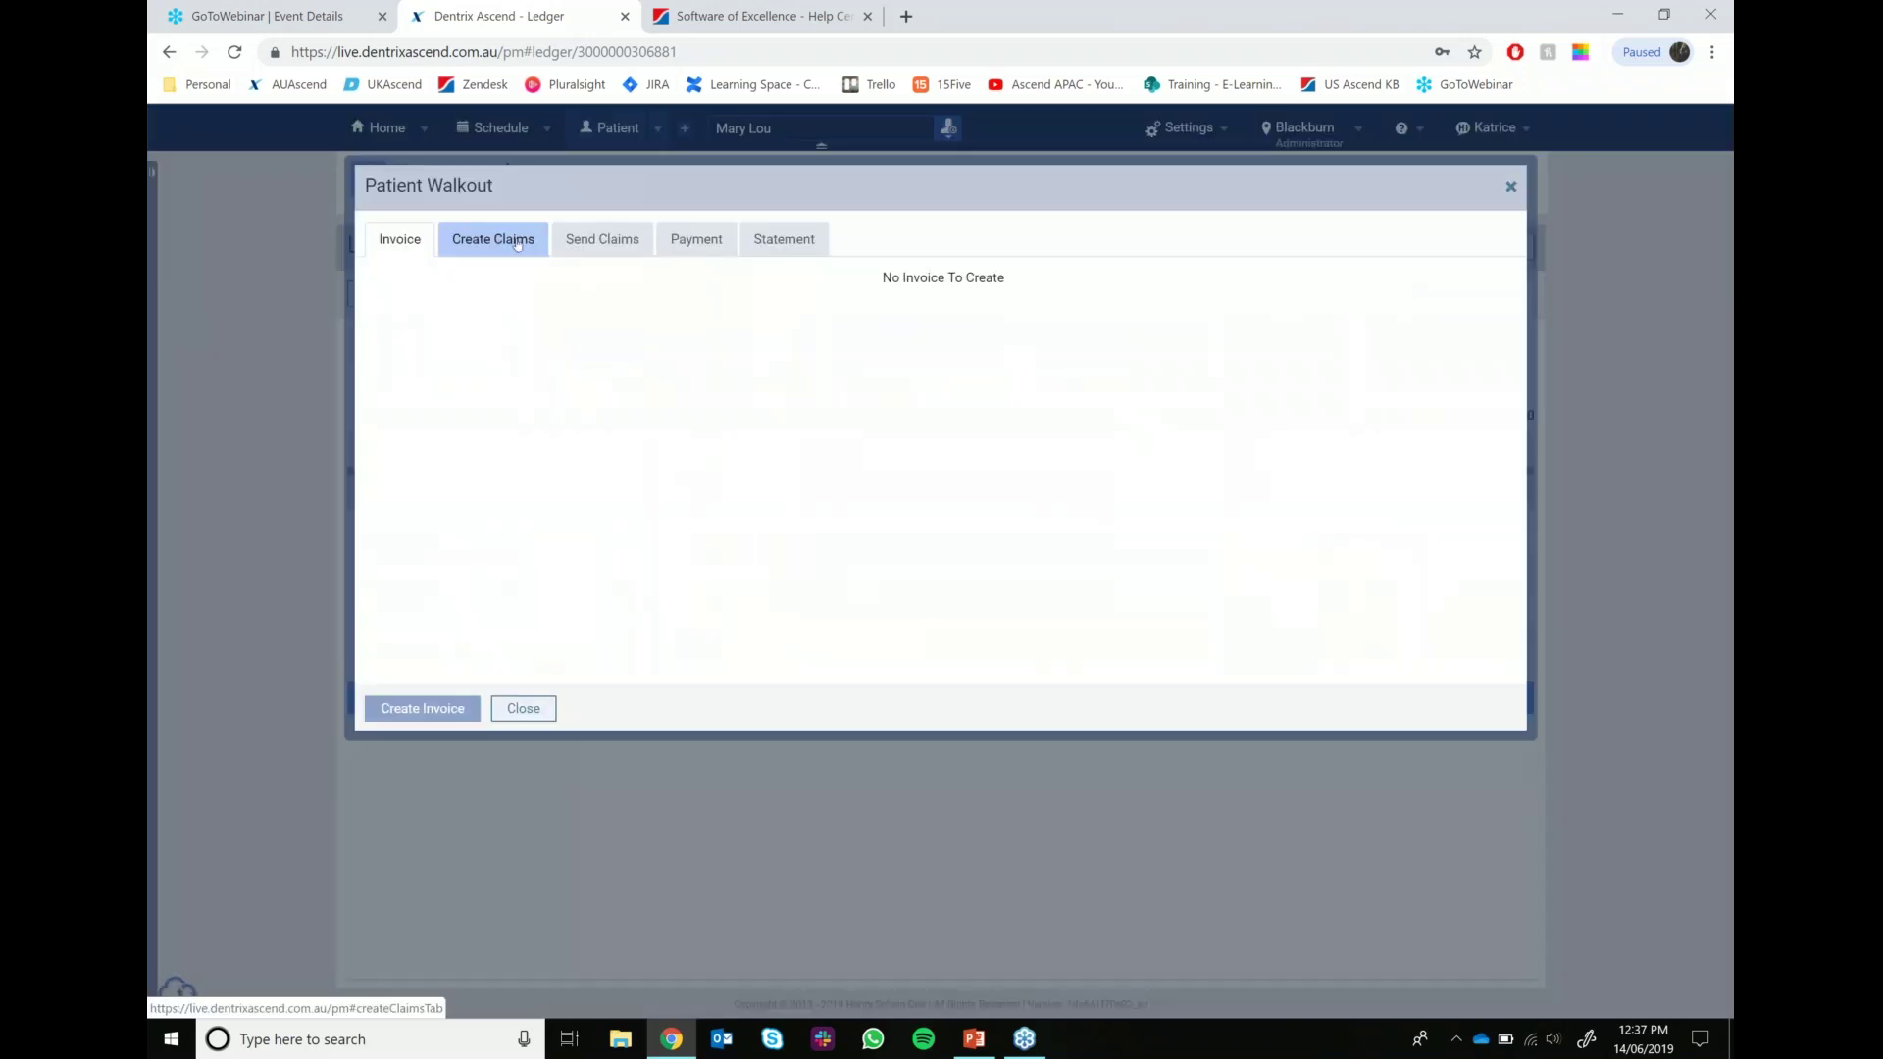
Step: Create the $120.00 HICAPS HCF claim for procedures 012 and 011, then begin a new payment
click(508, 246)
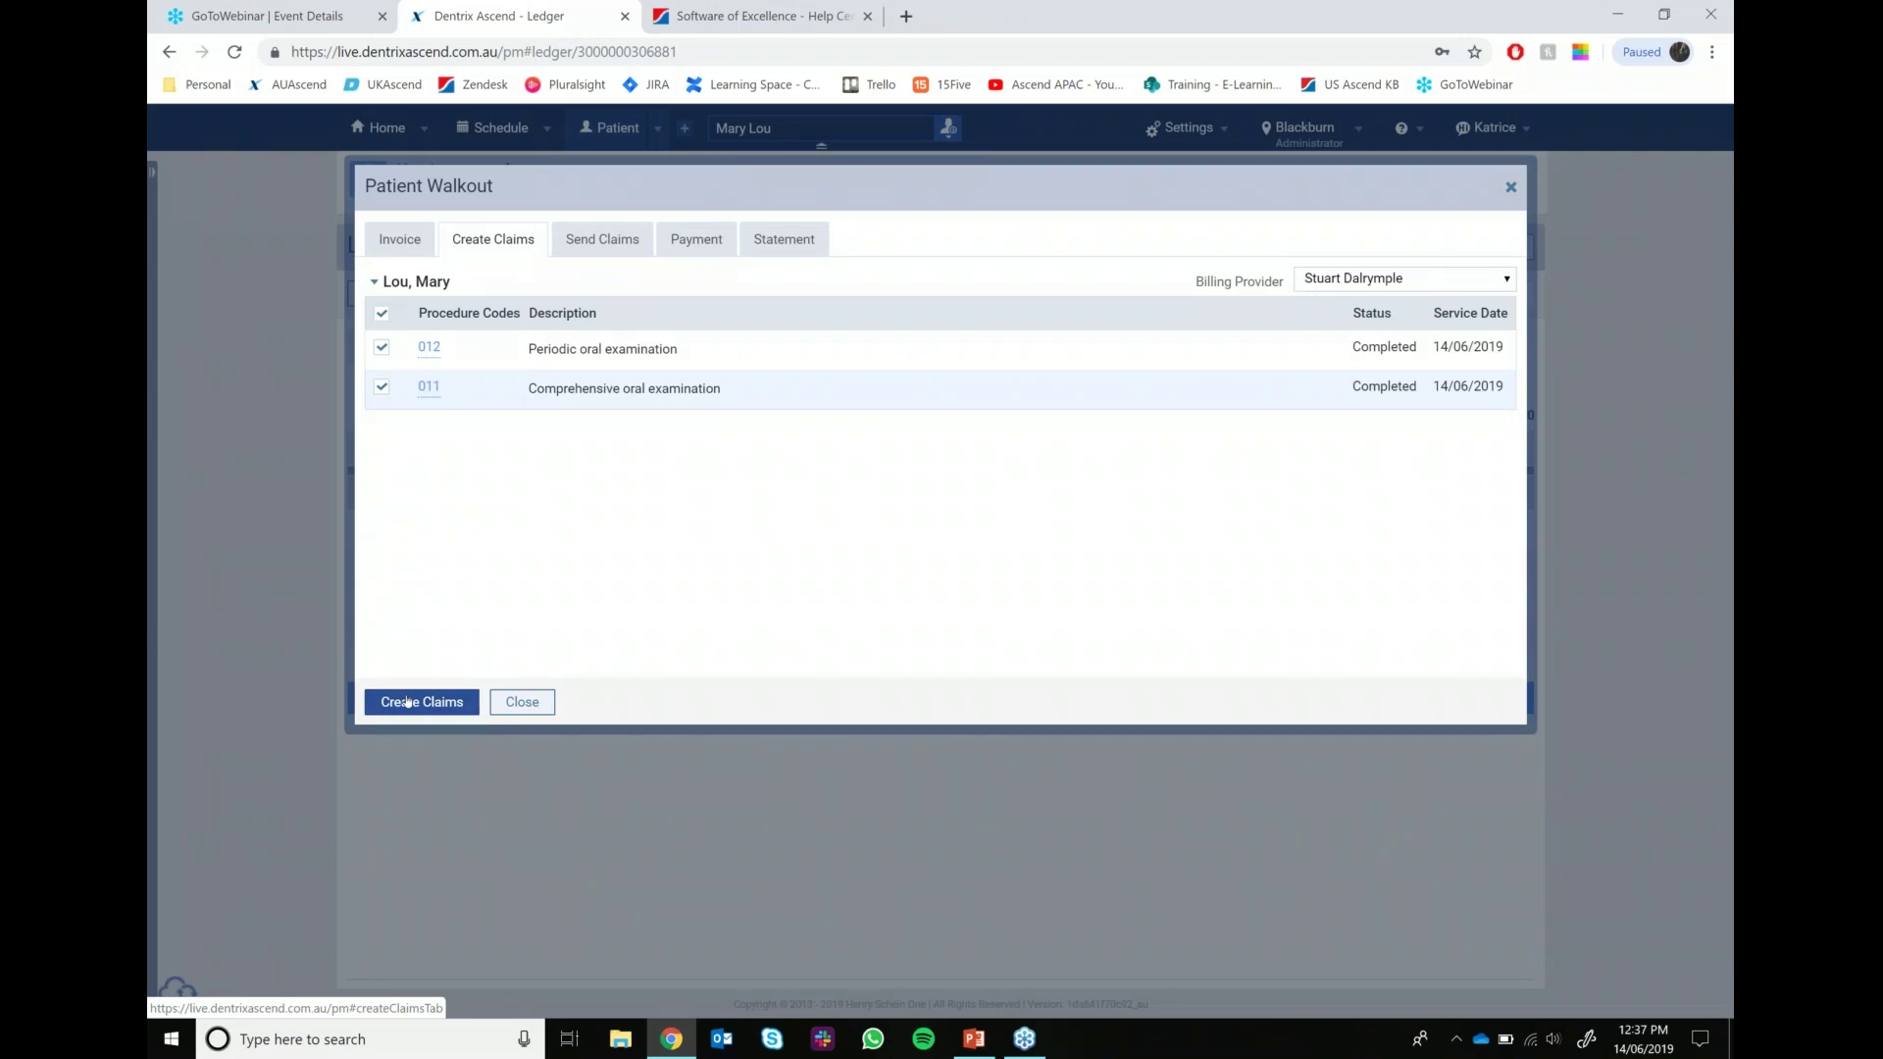
click(408, 701)
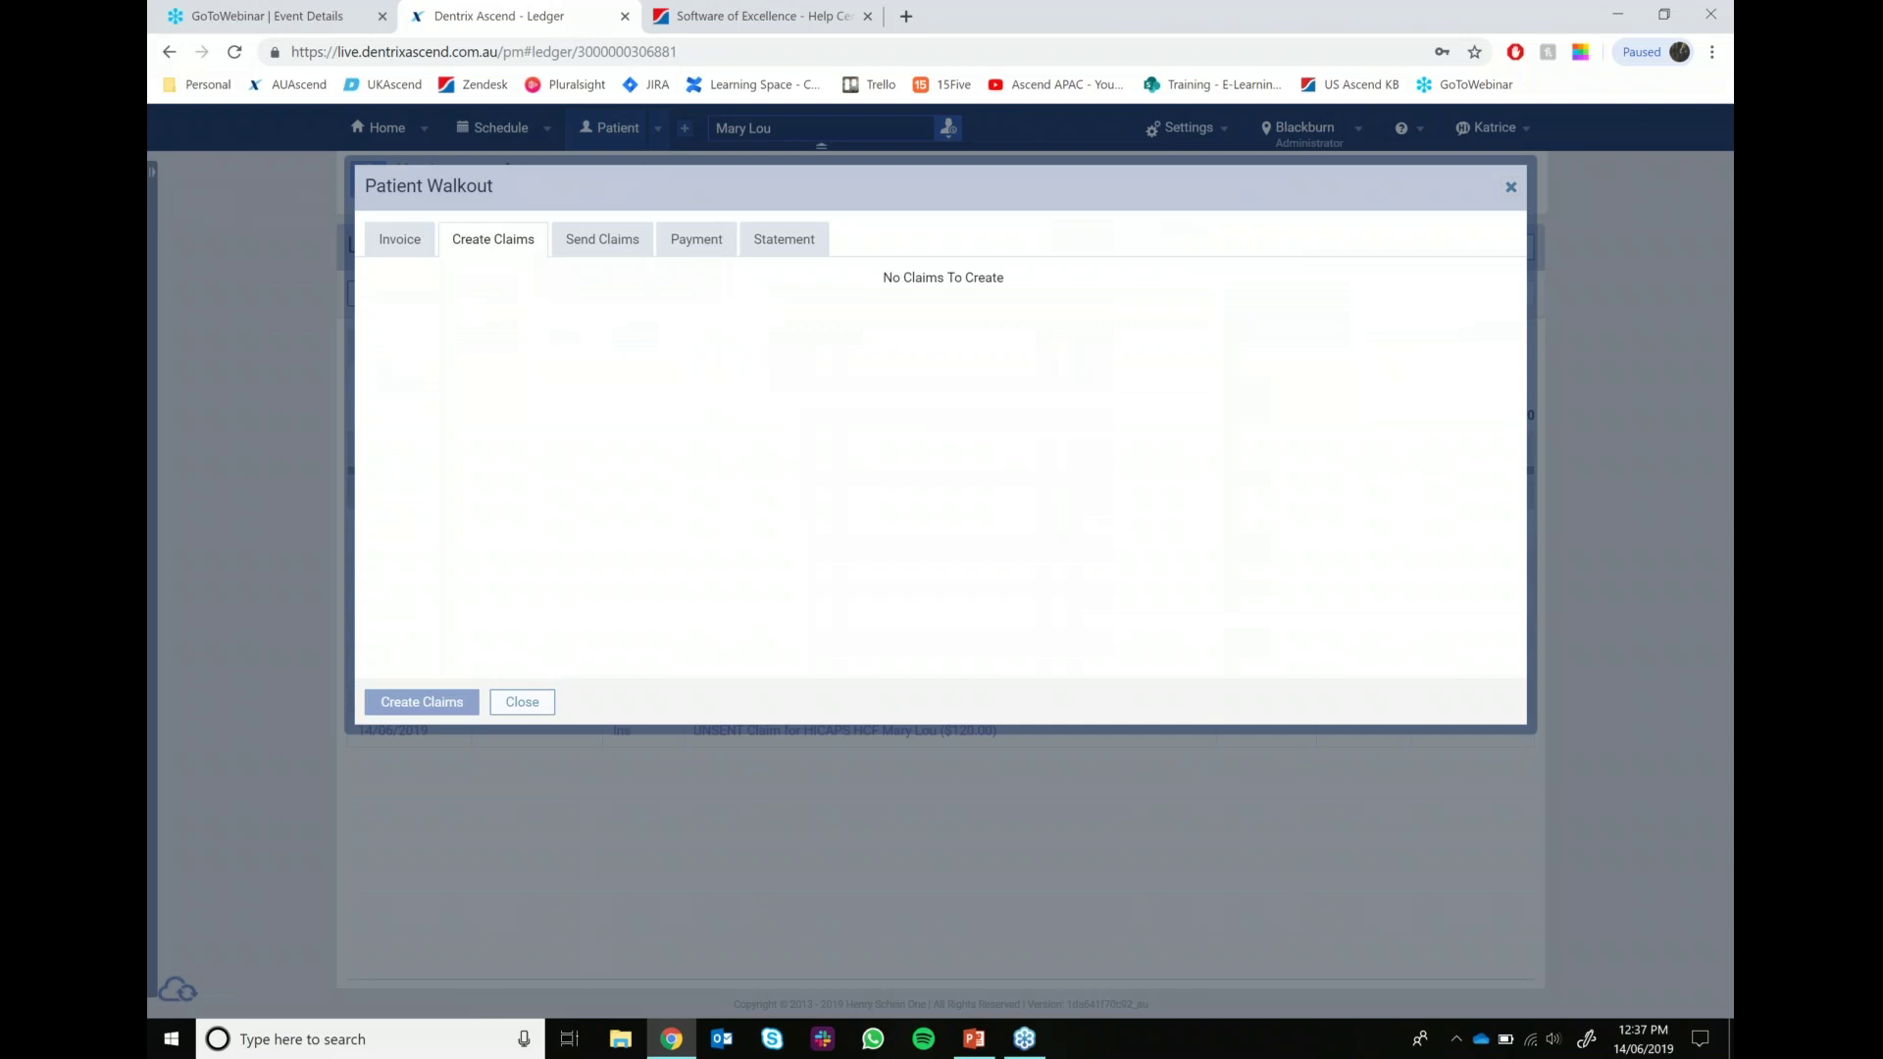
click(522, 702)
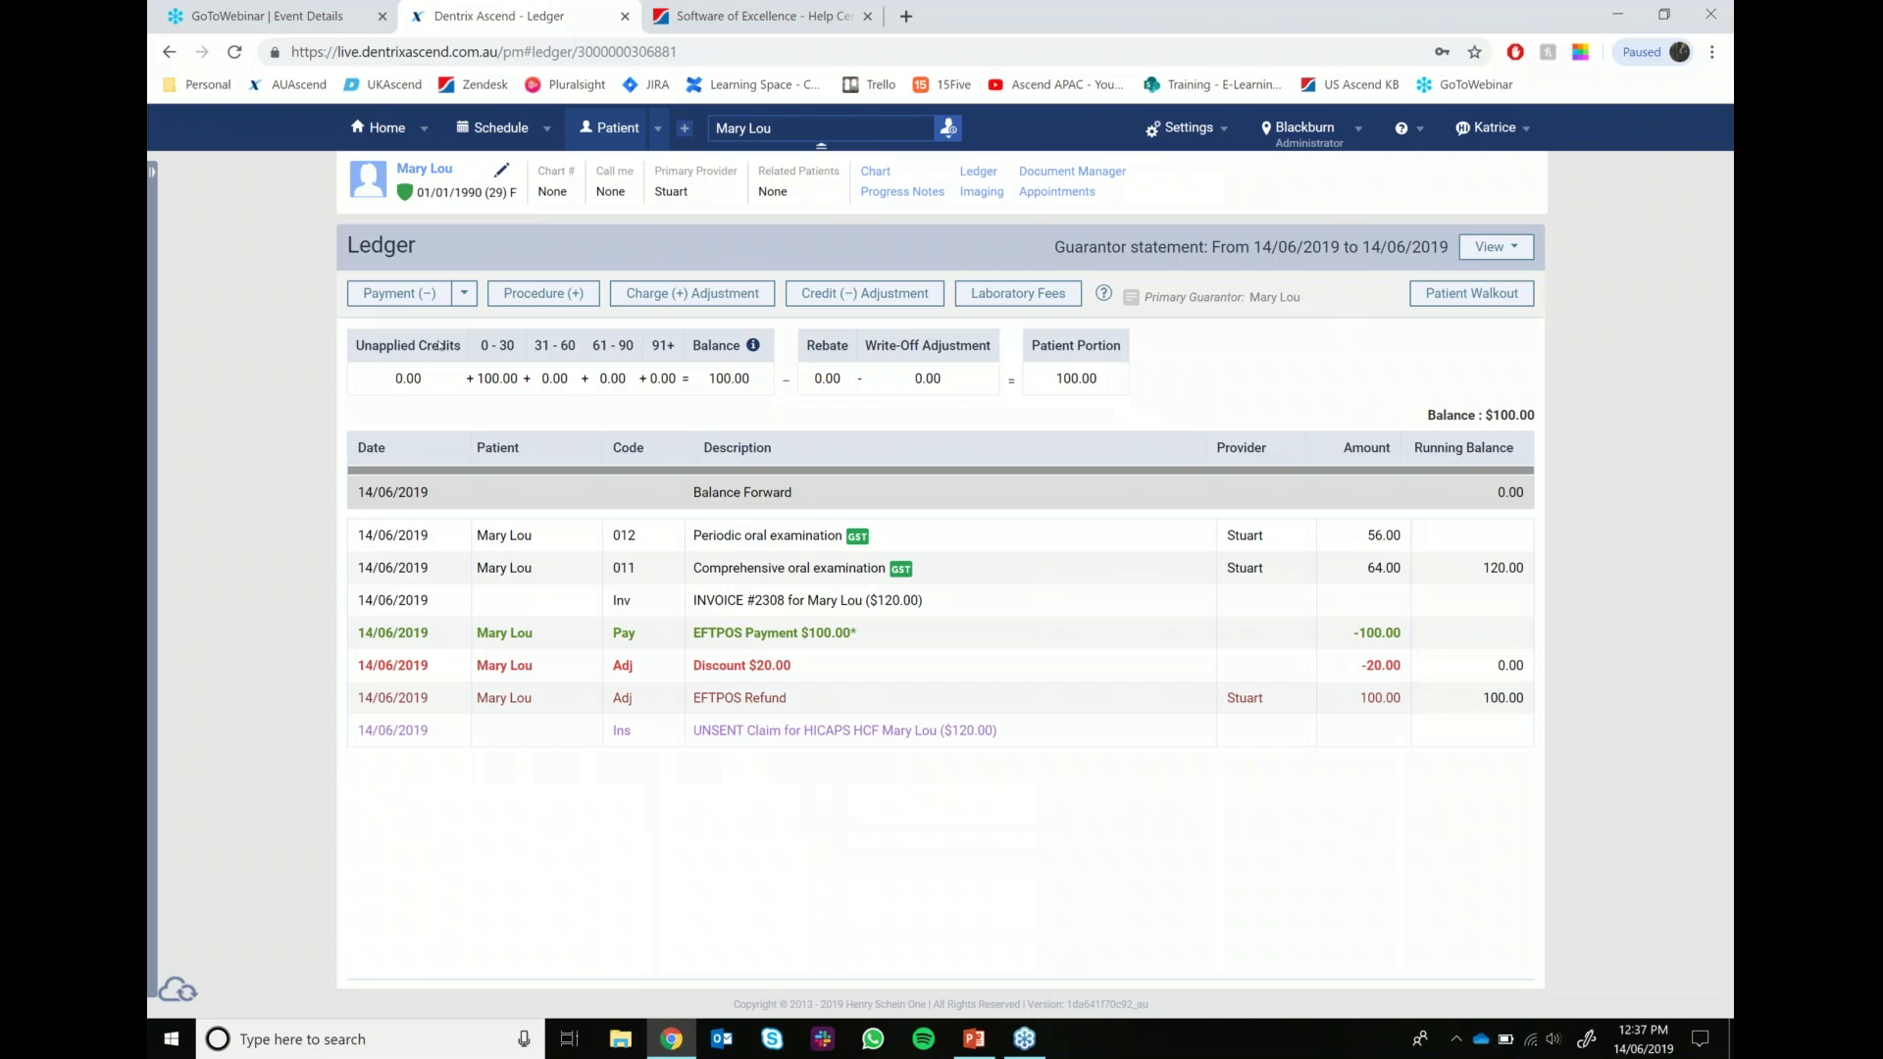
click(403, 292)
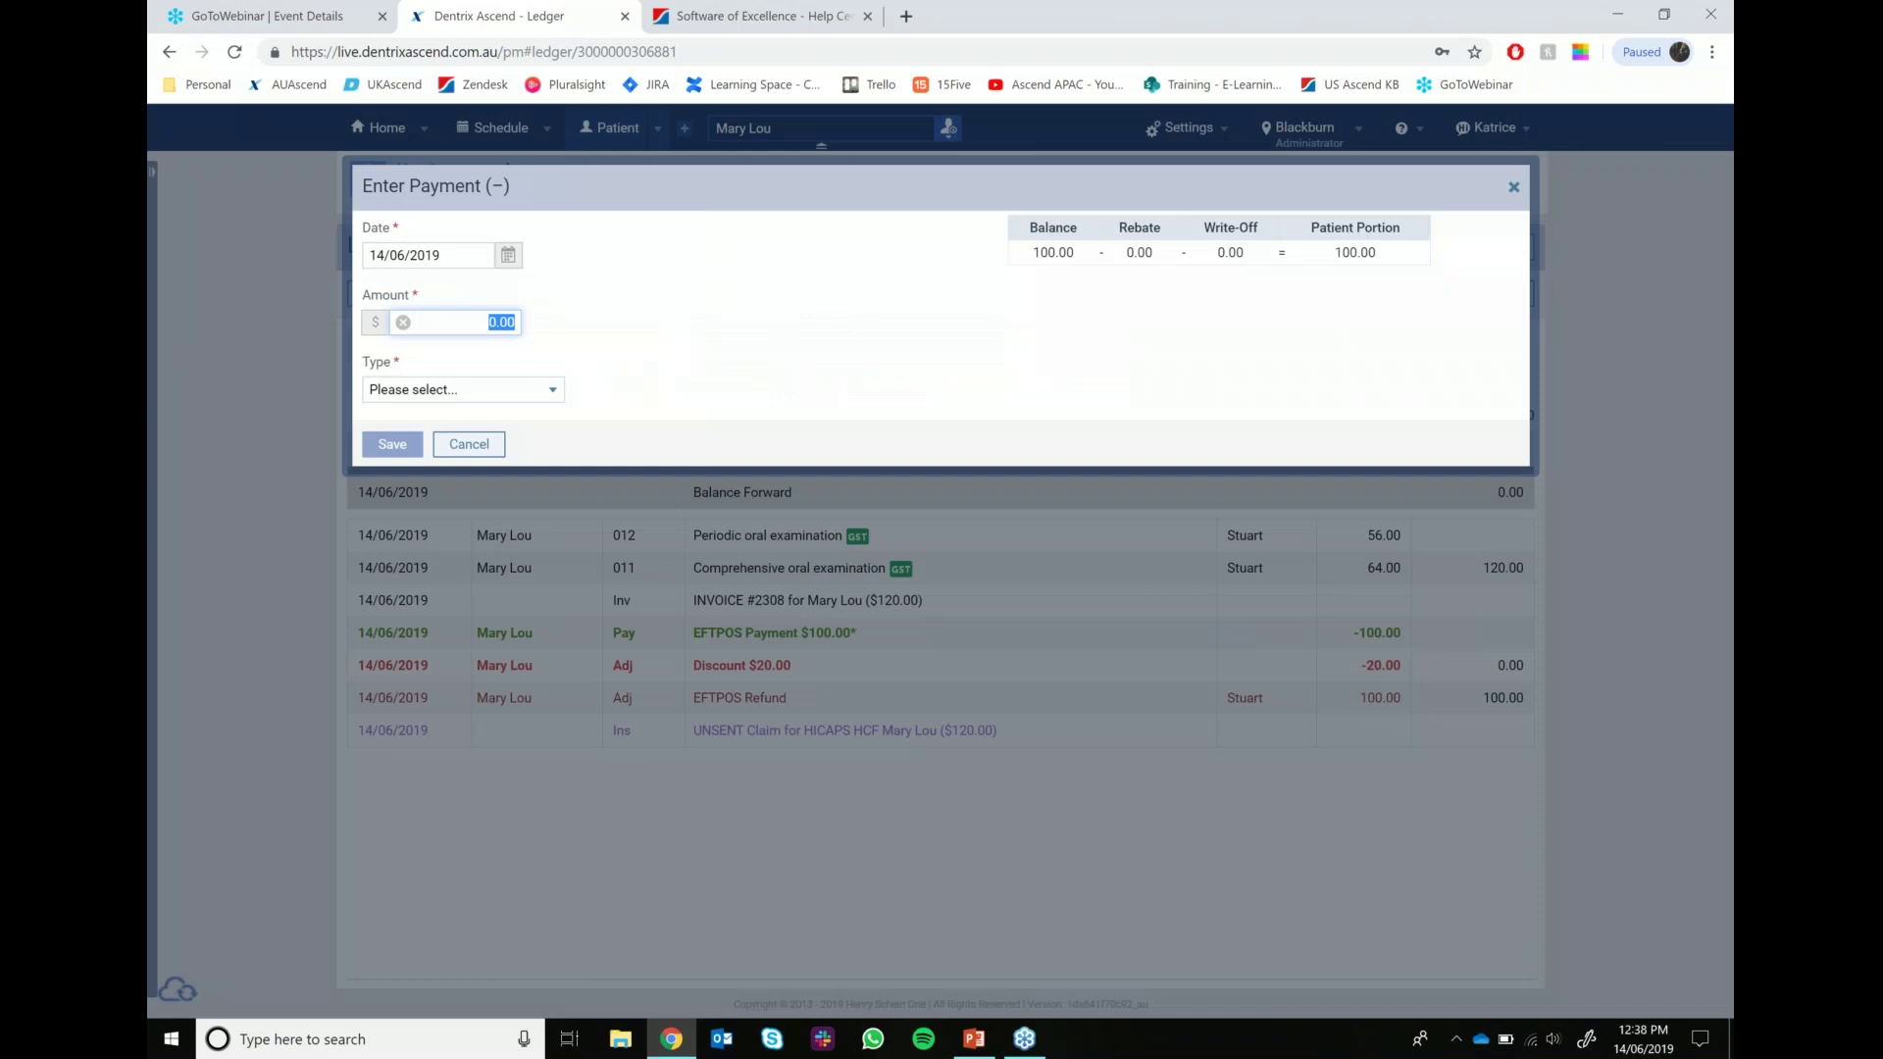
Step: Record a manual $100.00 Eclaim Payment – Electronic, applying 50.00 to each exam
text(100)
click(503, 392)
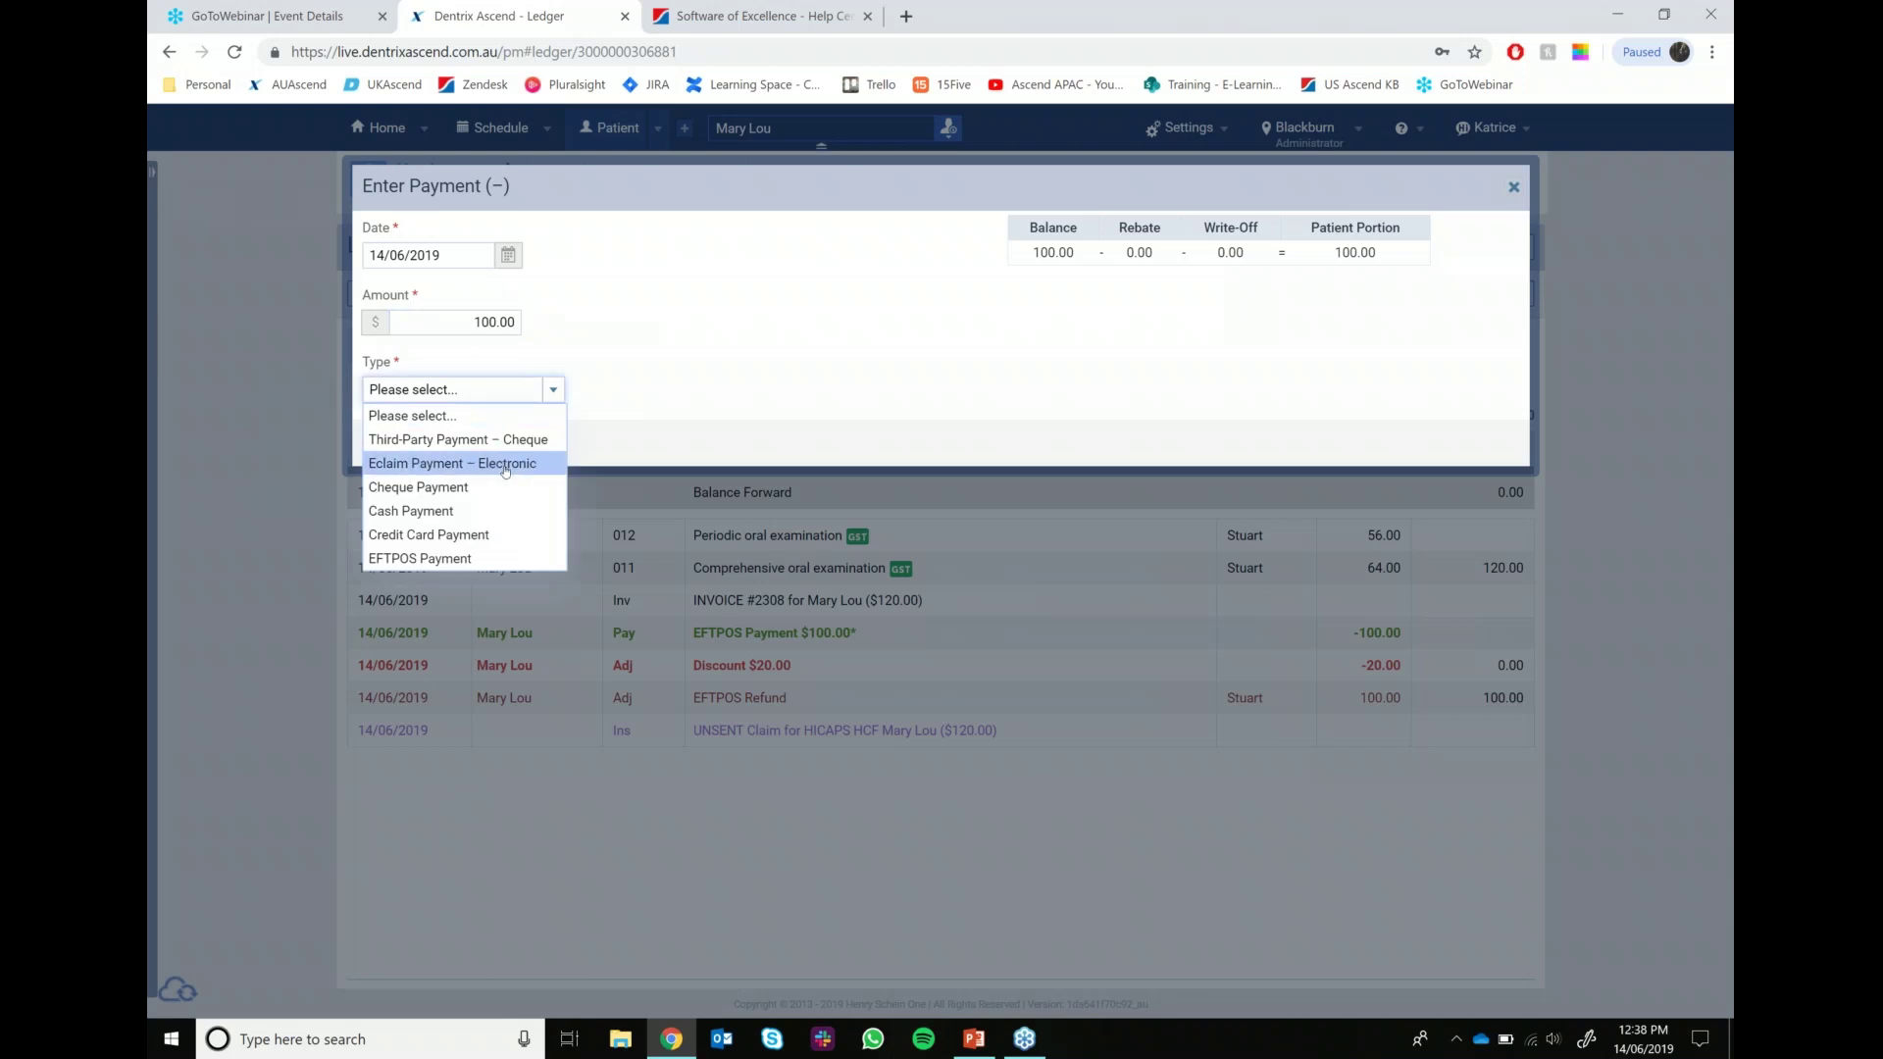
click(505, 466)
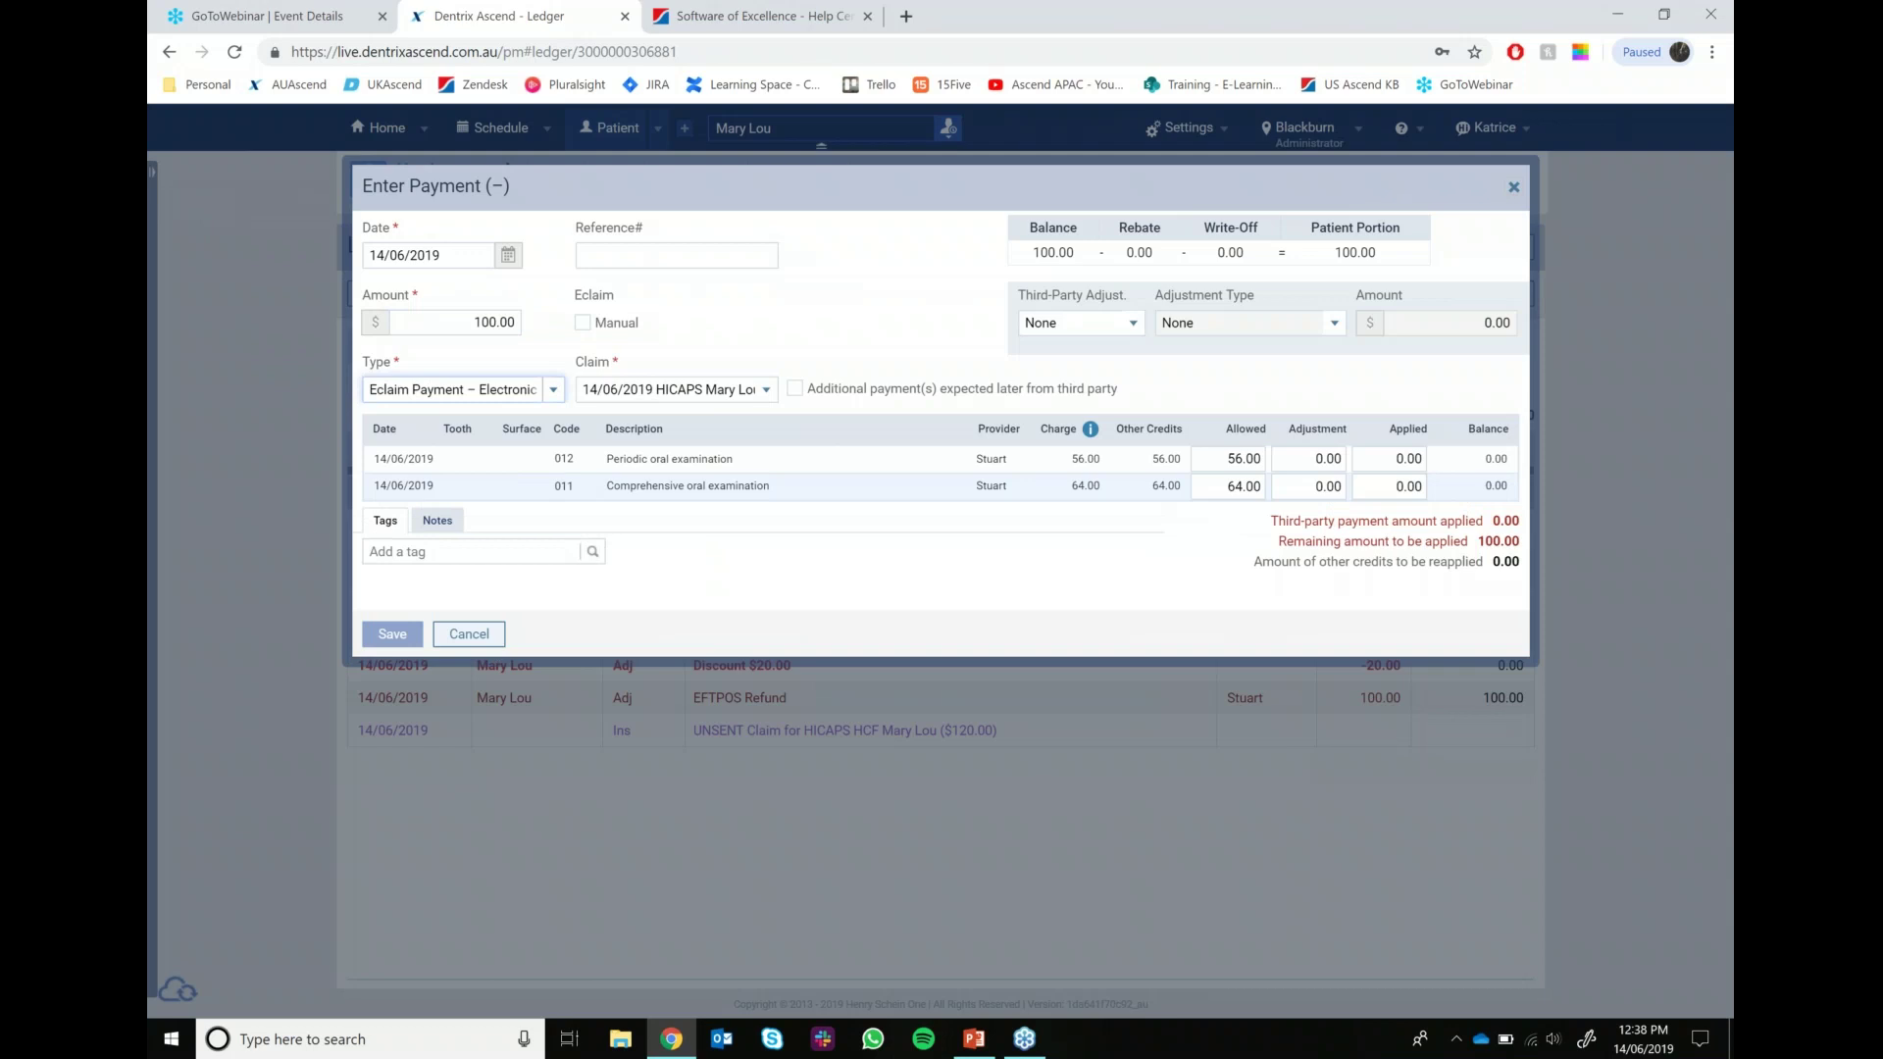
click(582, 323)
click(1386, 465)
text(50)
key(Tab)
text(50)
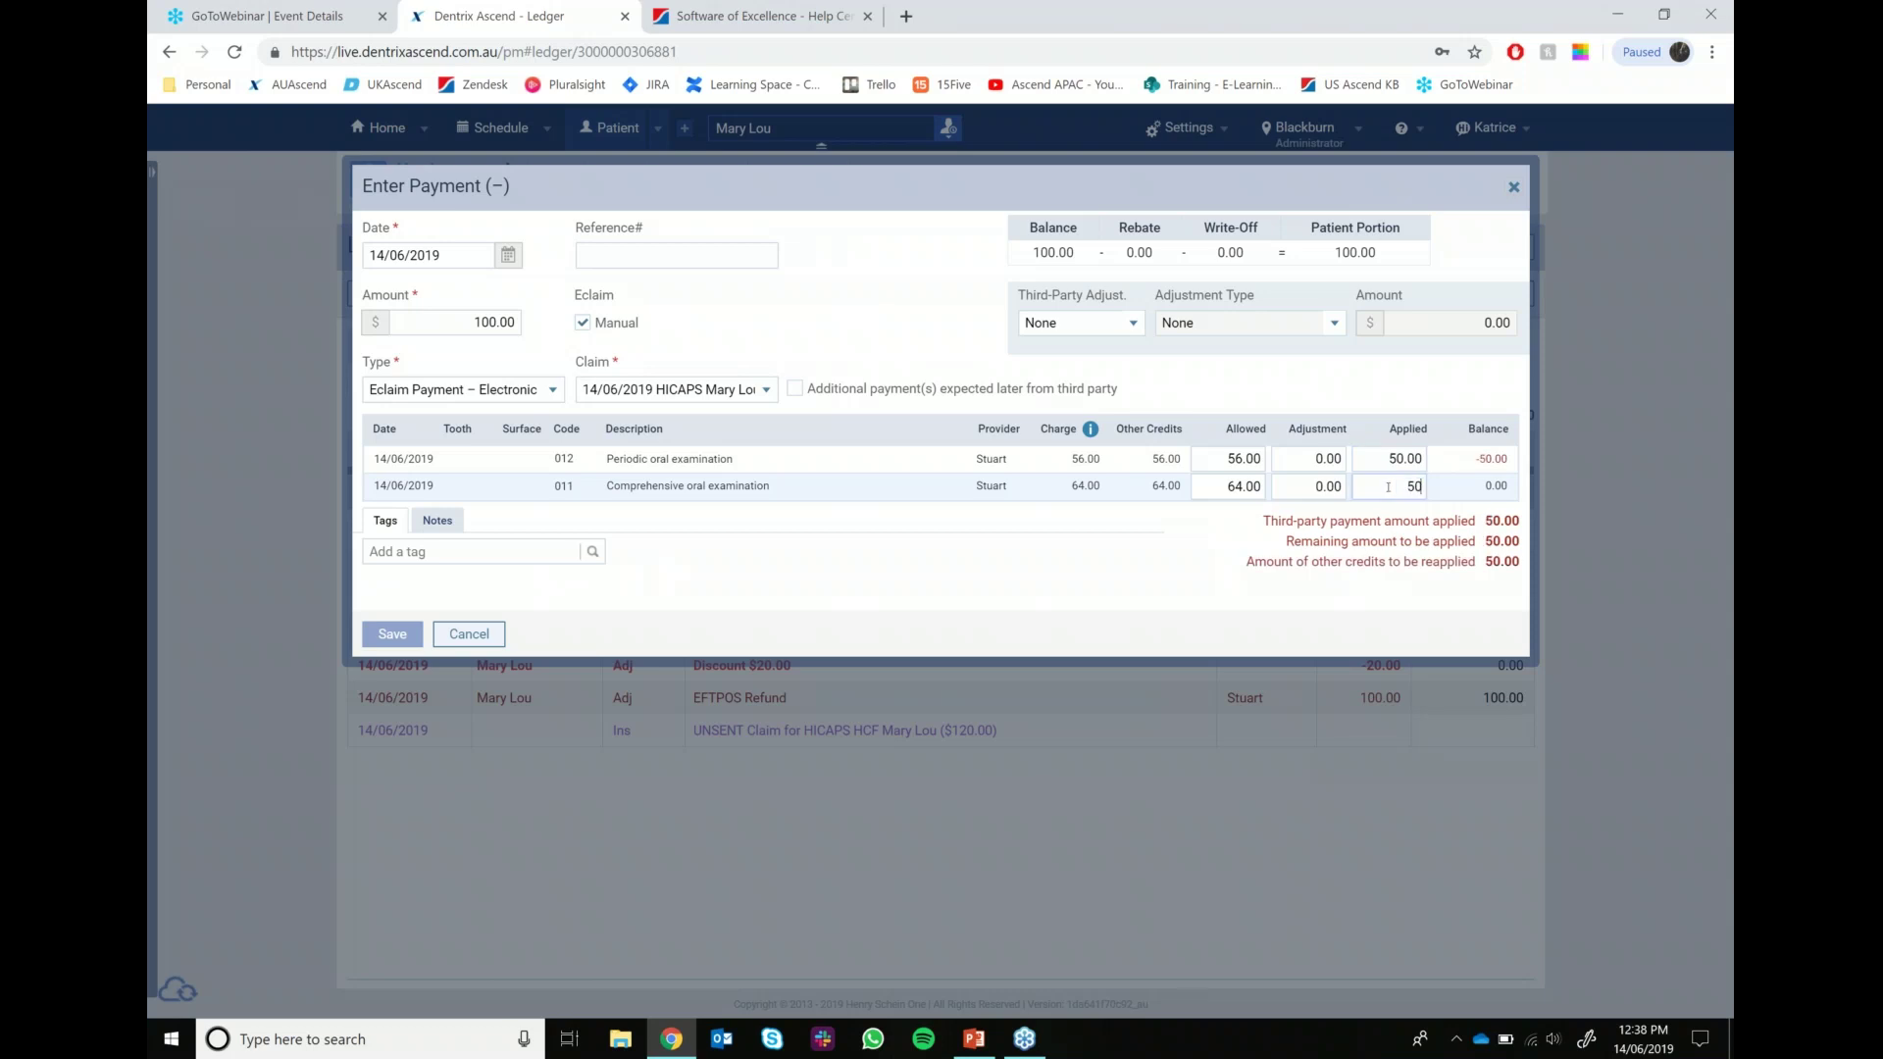
click(592, 616)
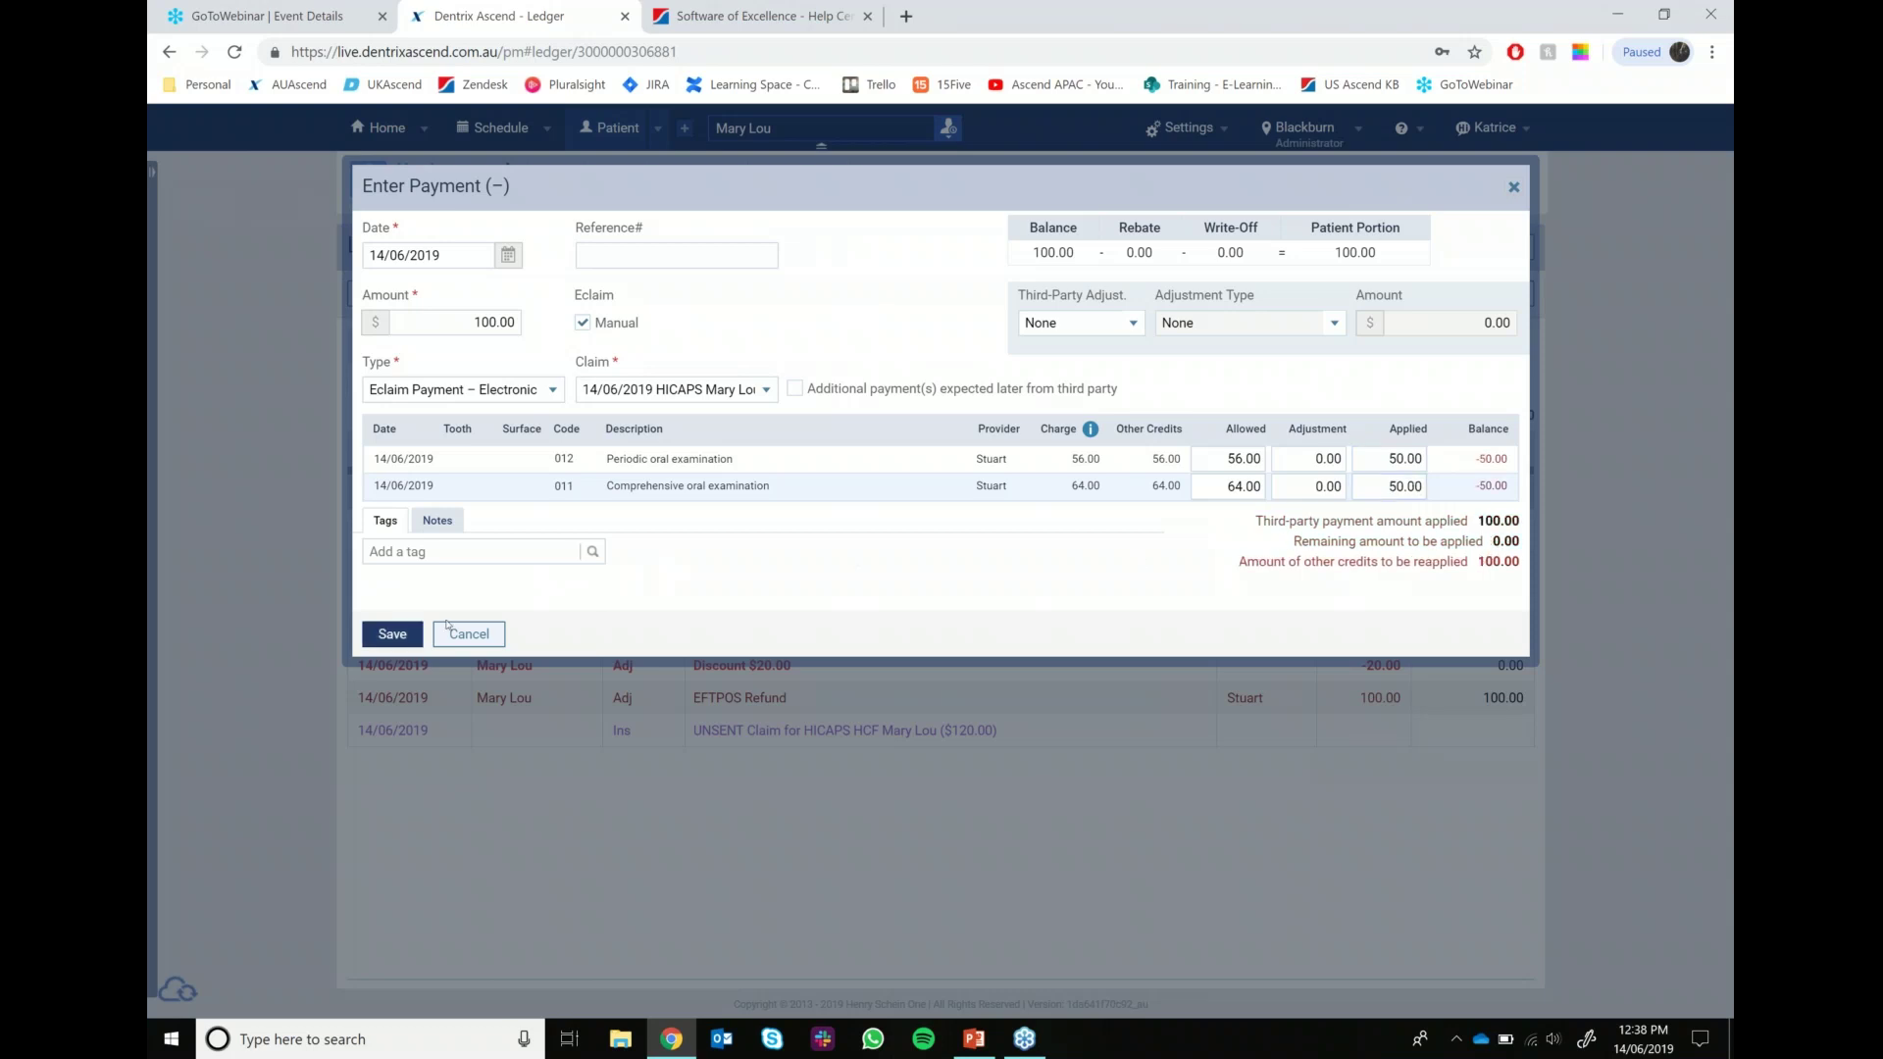
click(392, 634)
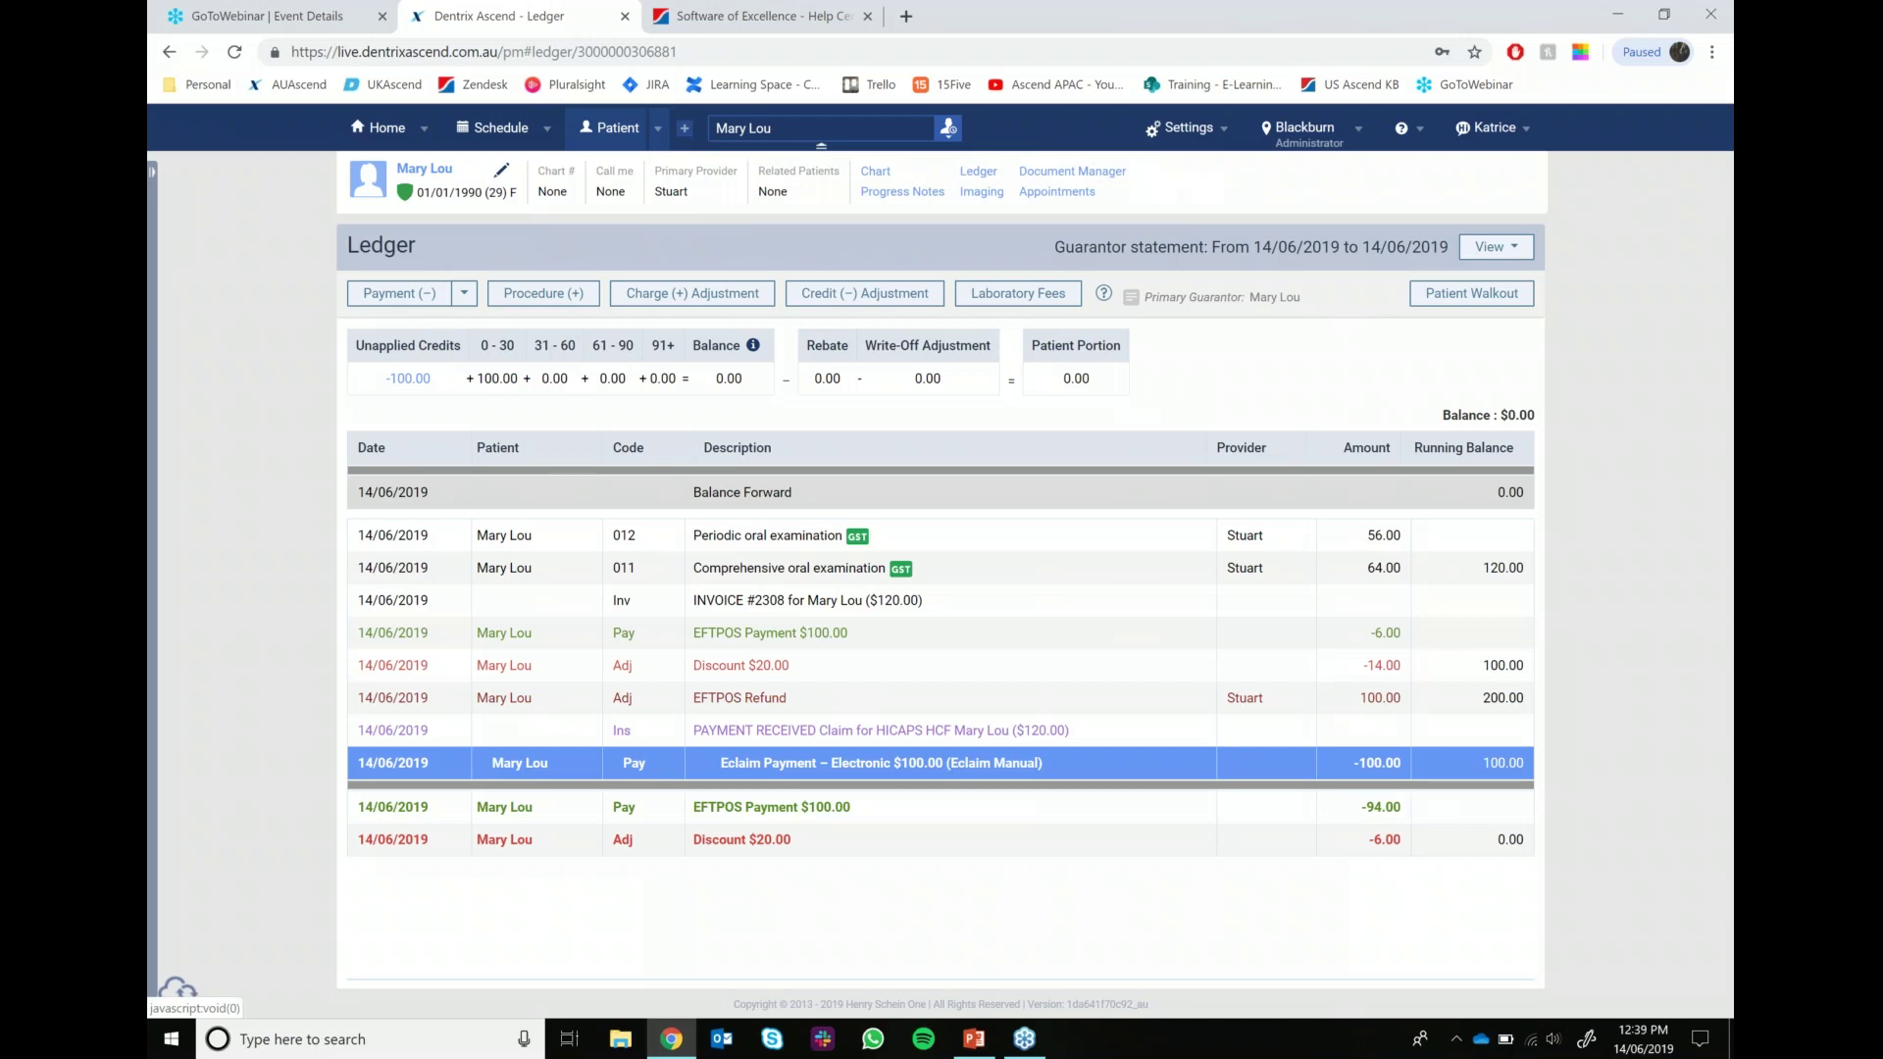
Step: Apply the -100.00 unapplied credits across the ledger and return to the Overview dashboard
click(408, 379)
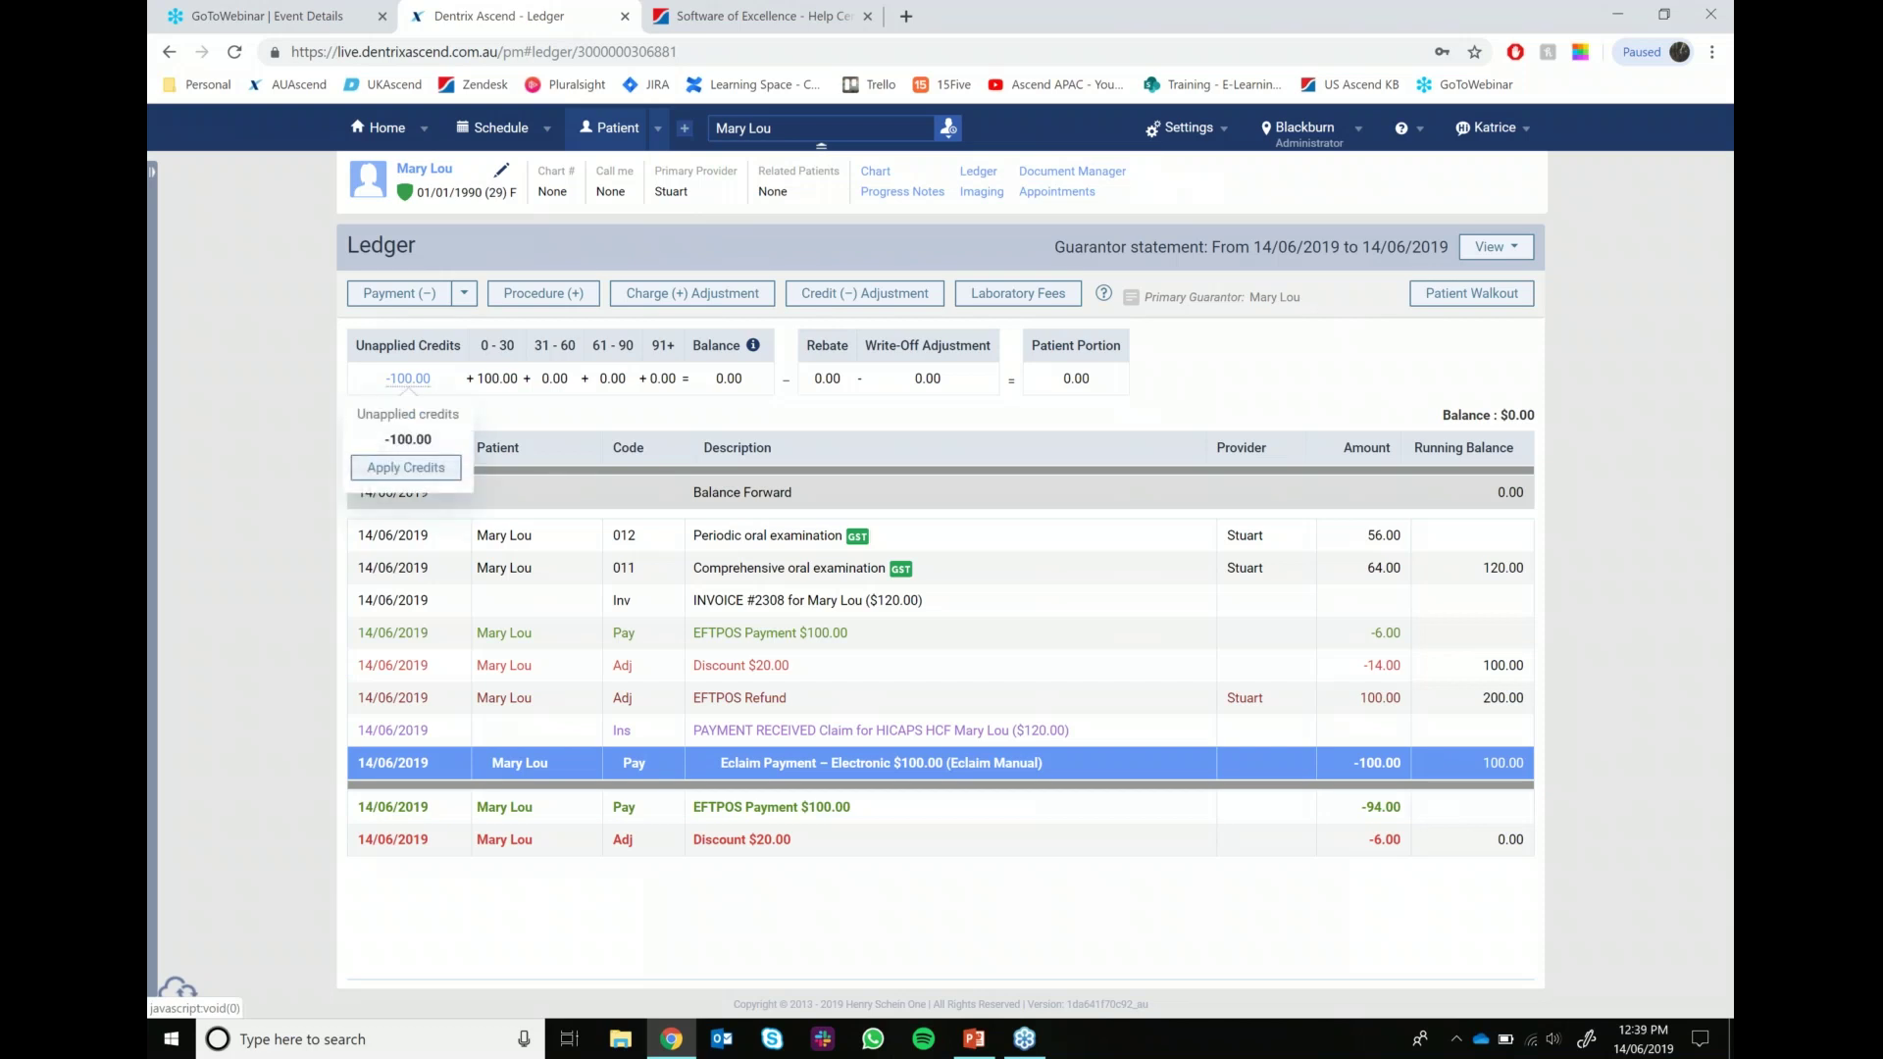
click(417, 470)
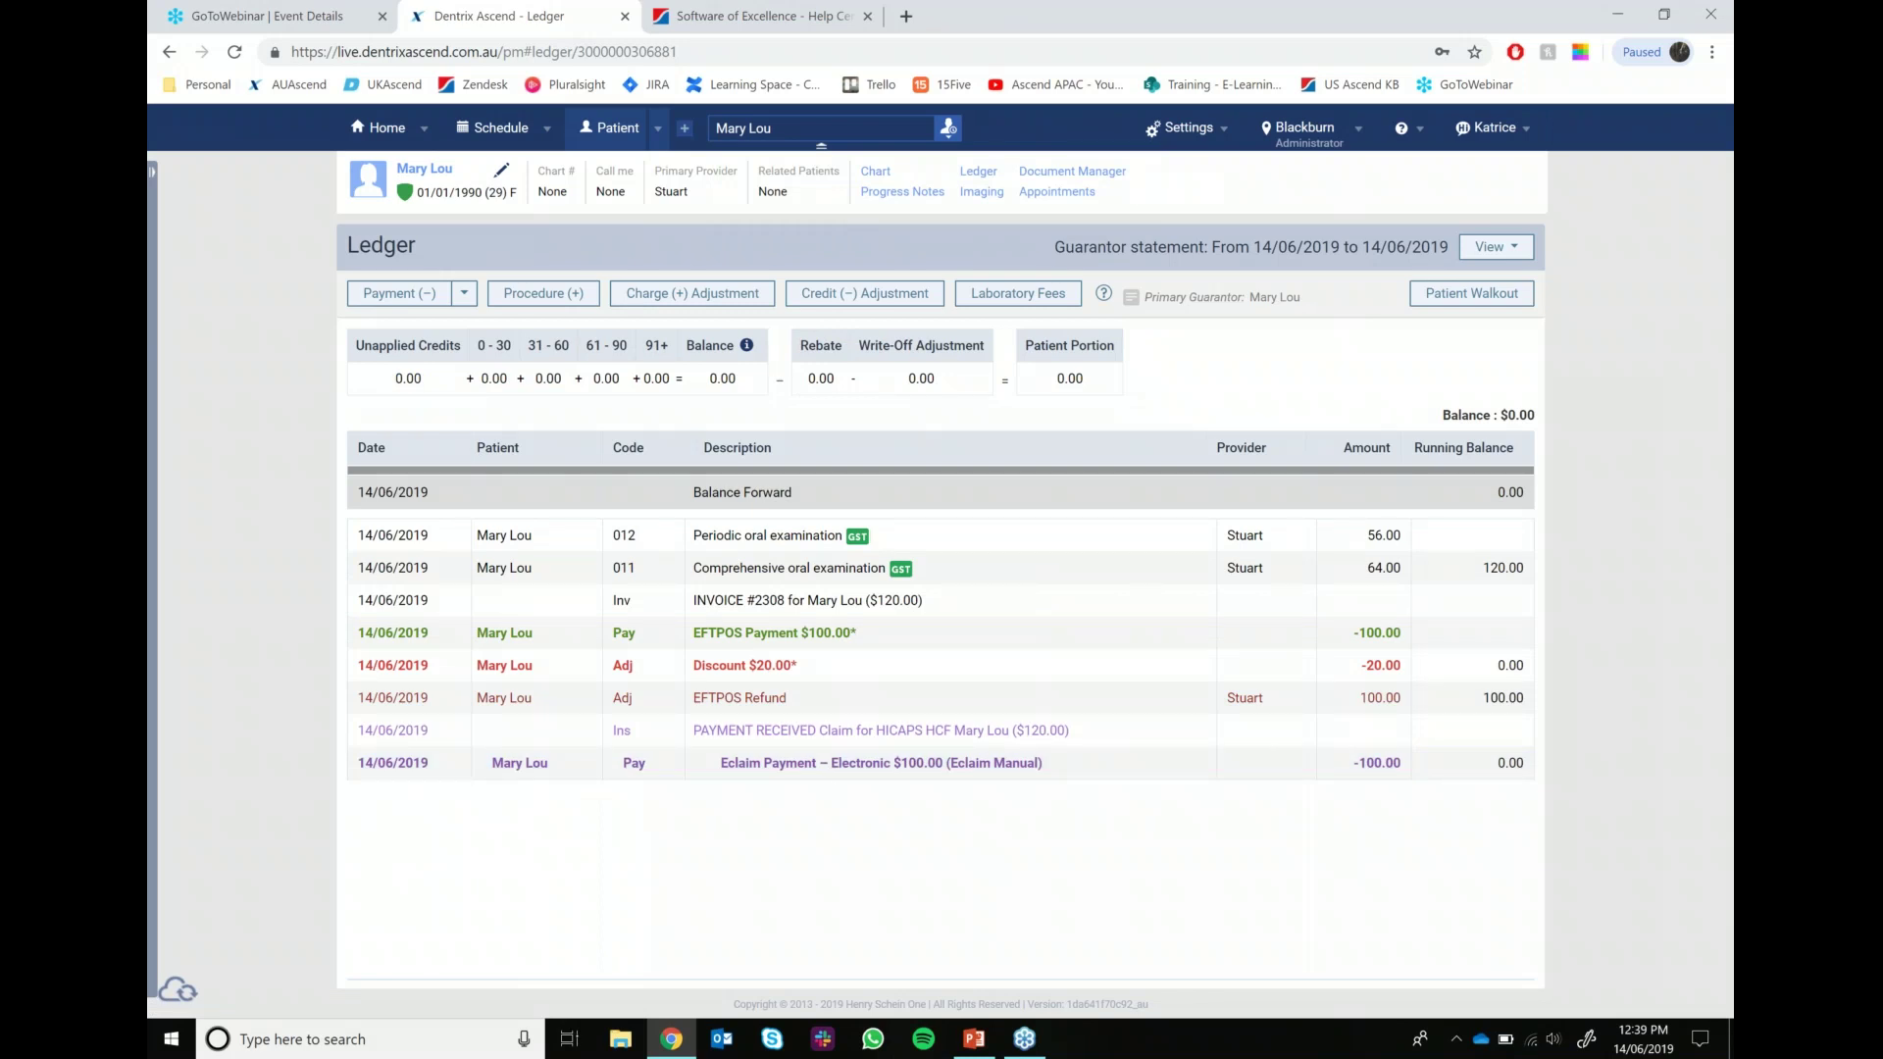
click(383, 127)
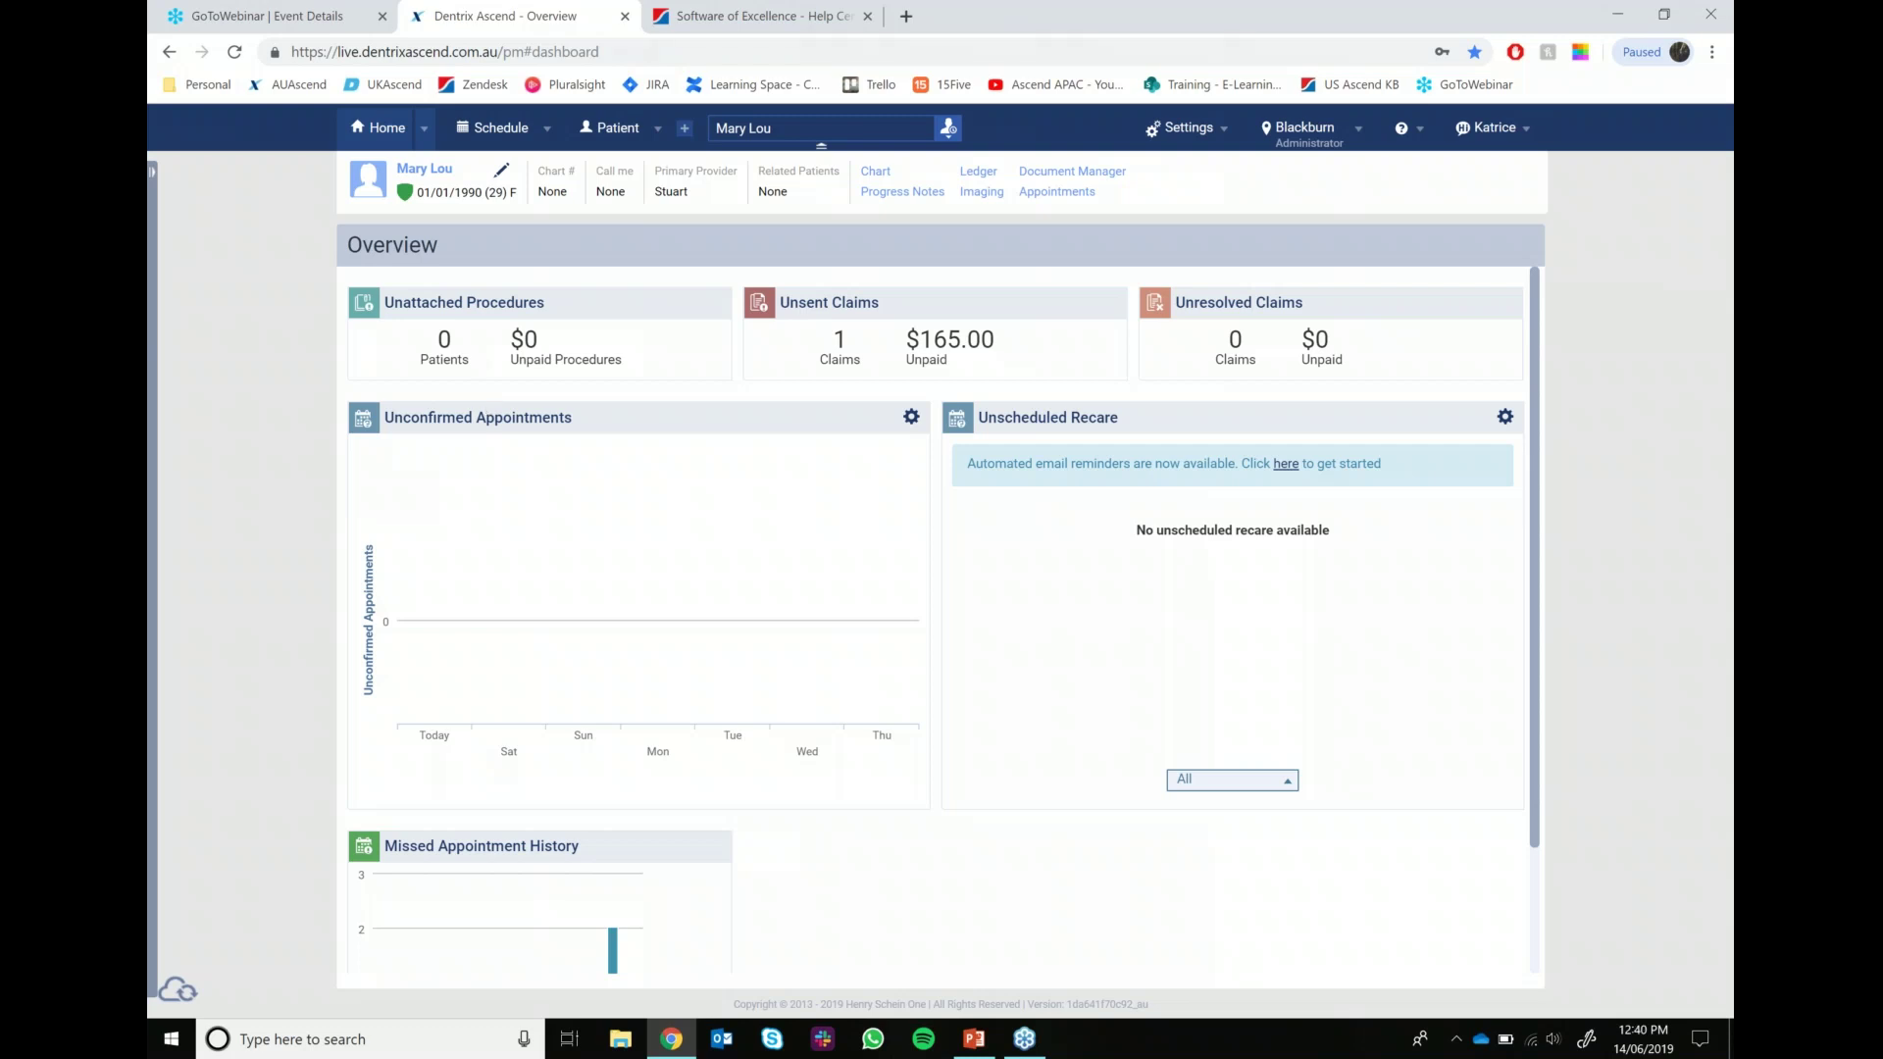
Step: Search for the other patient by first name and open their ledger
text(sarah)
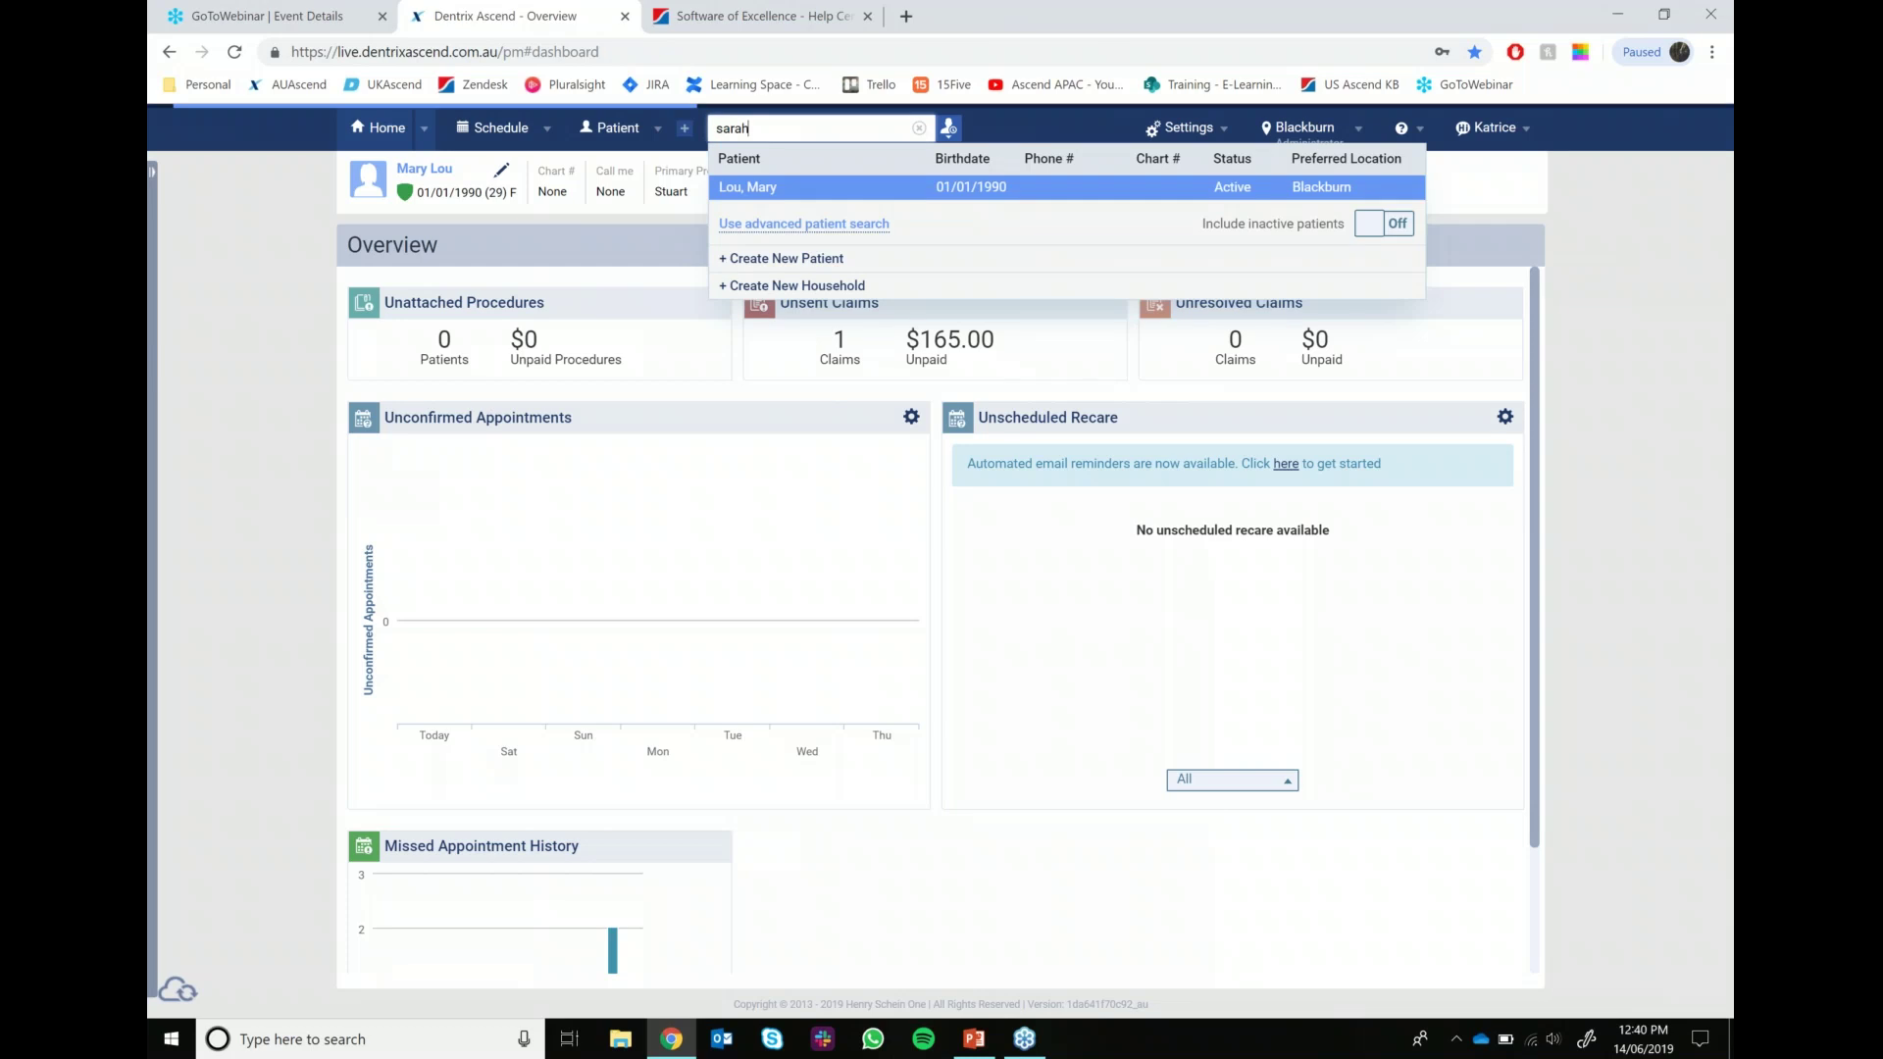
click(814, 186)
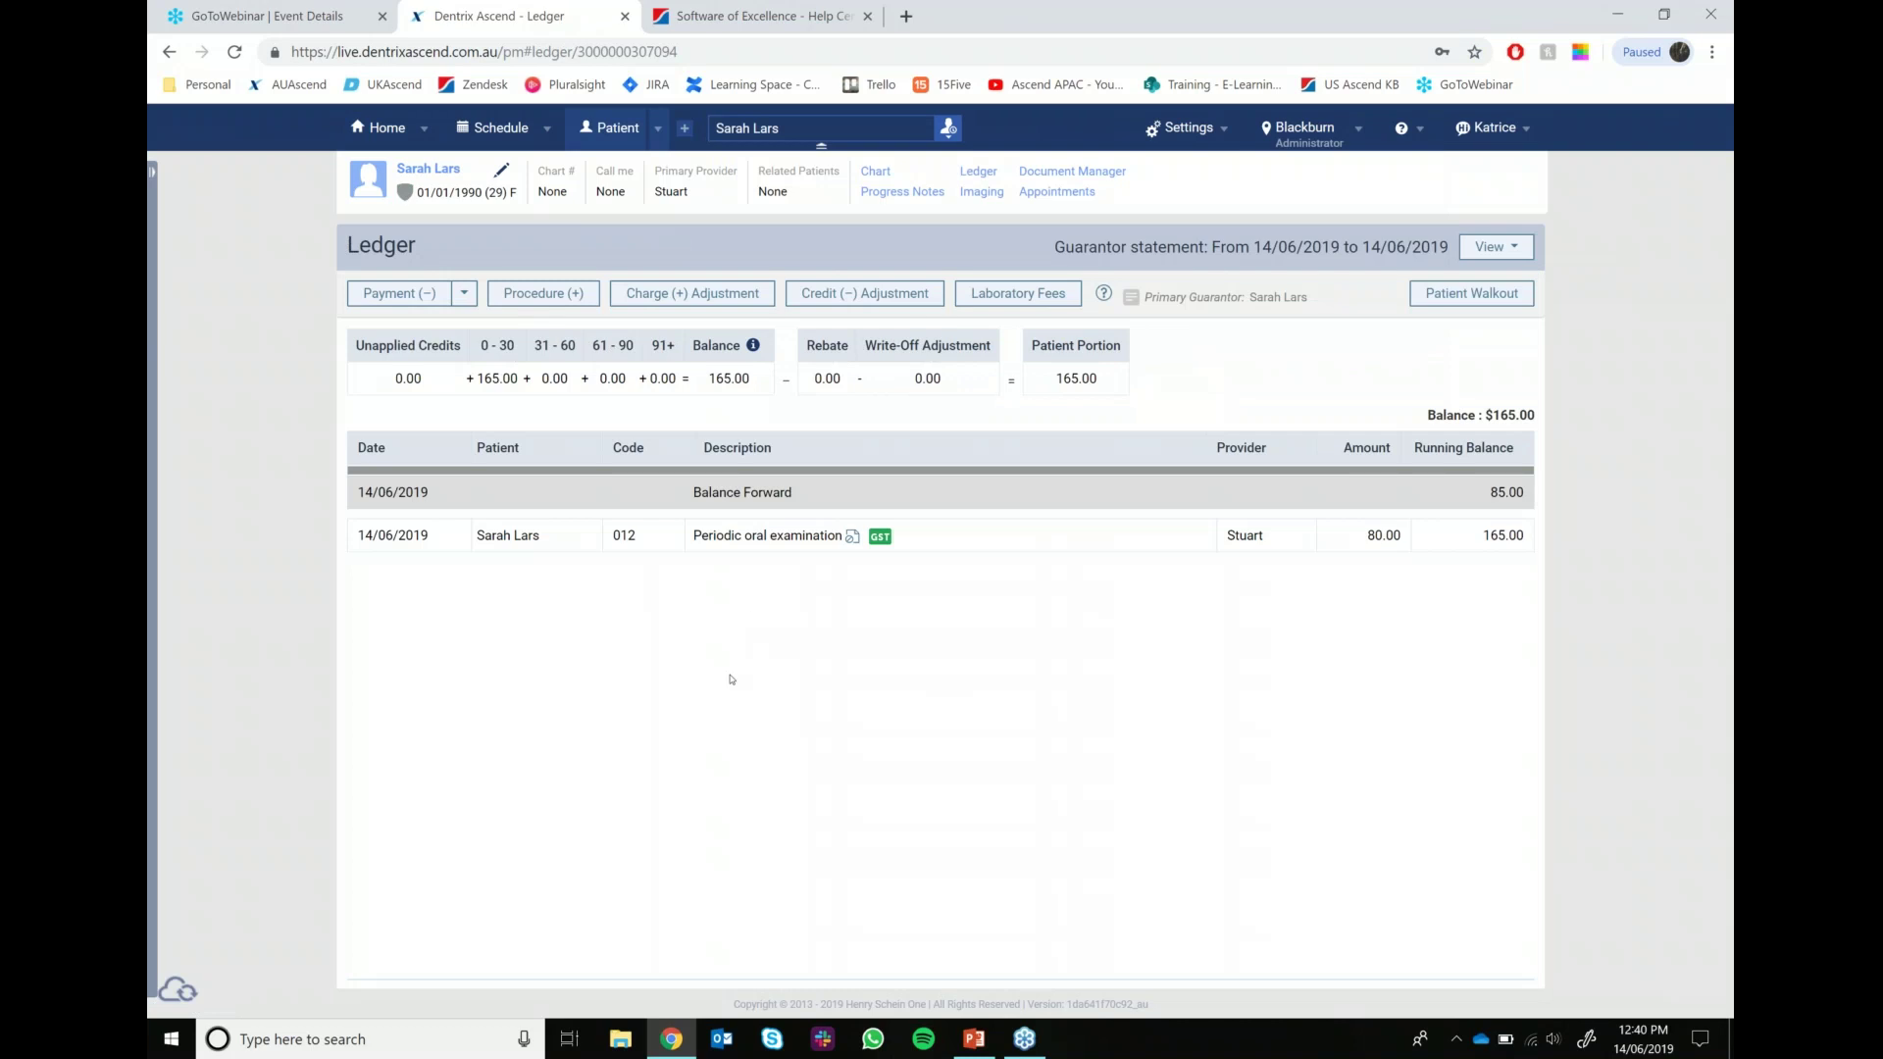
Step: Redate the Periodic oral examination to 07/06/2019 and save it
double_click(436, 538)
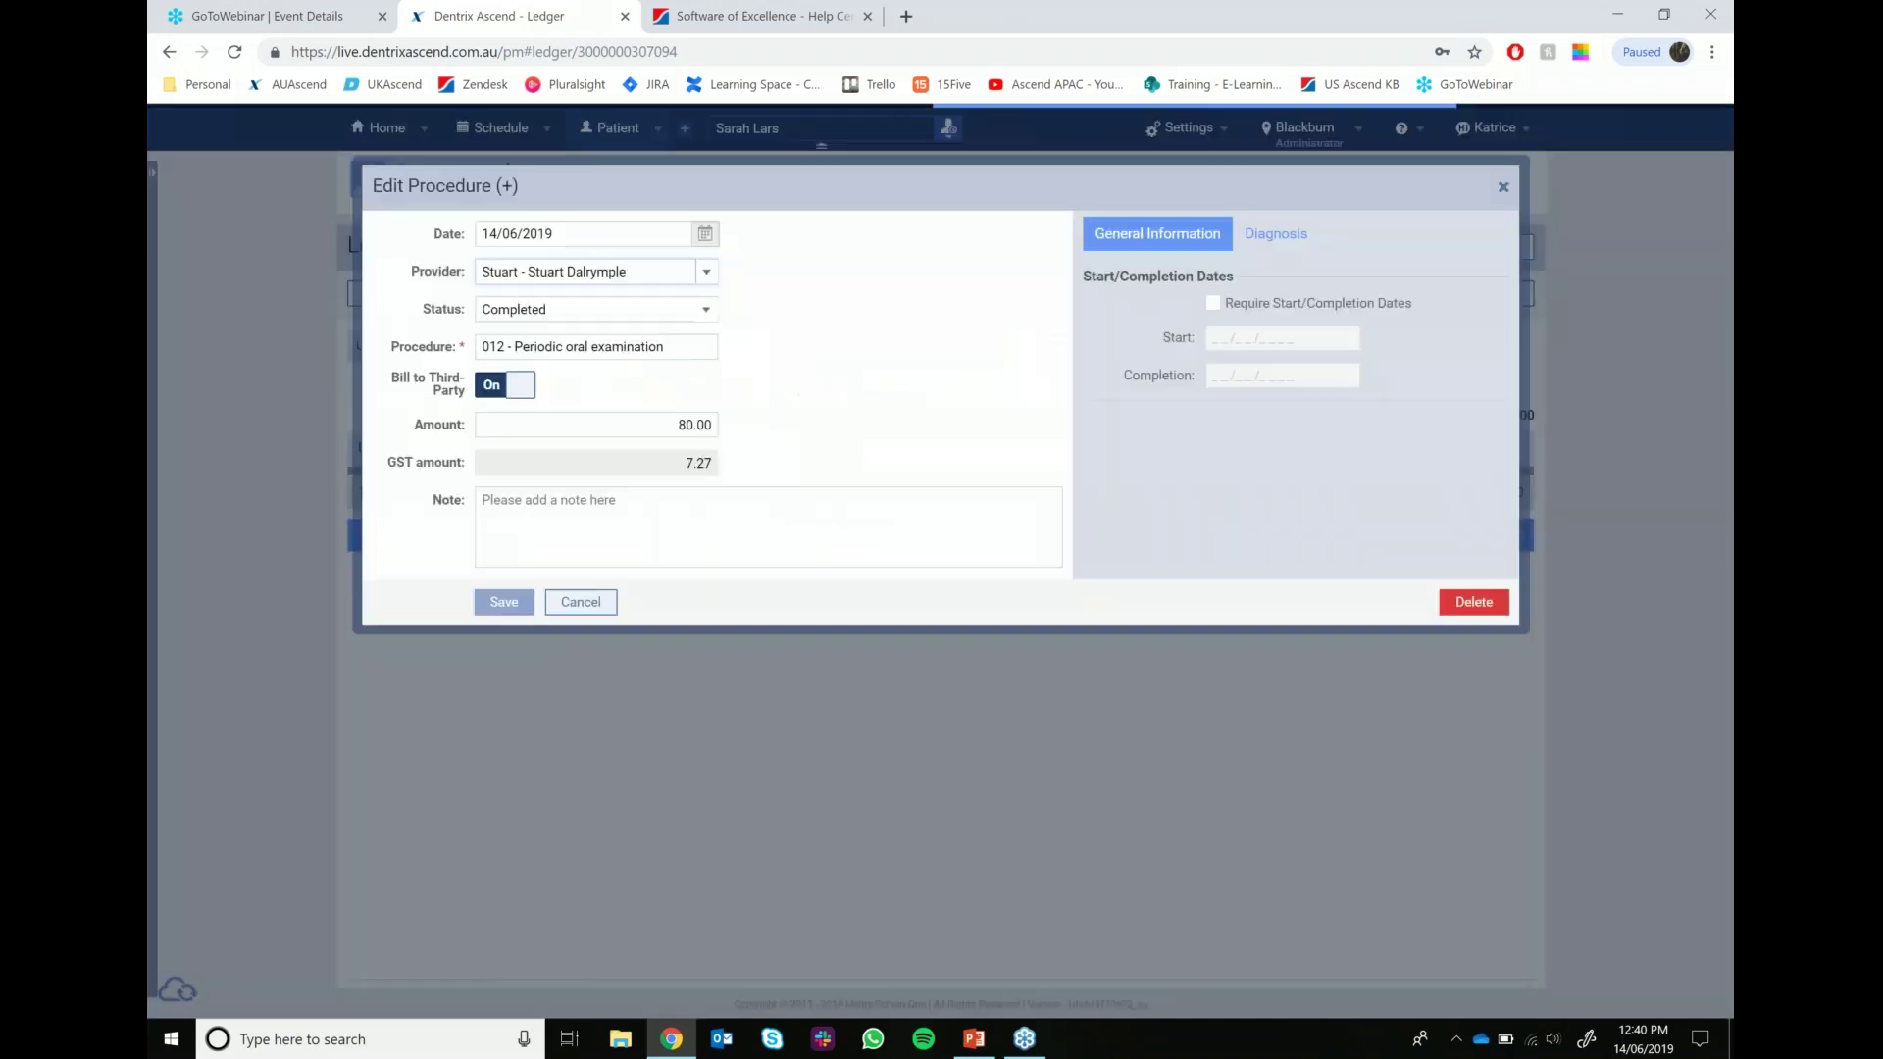
click(693, 237)
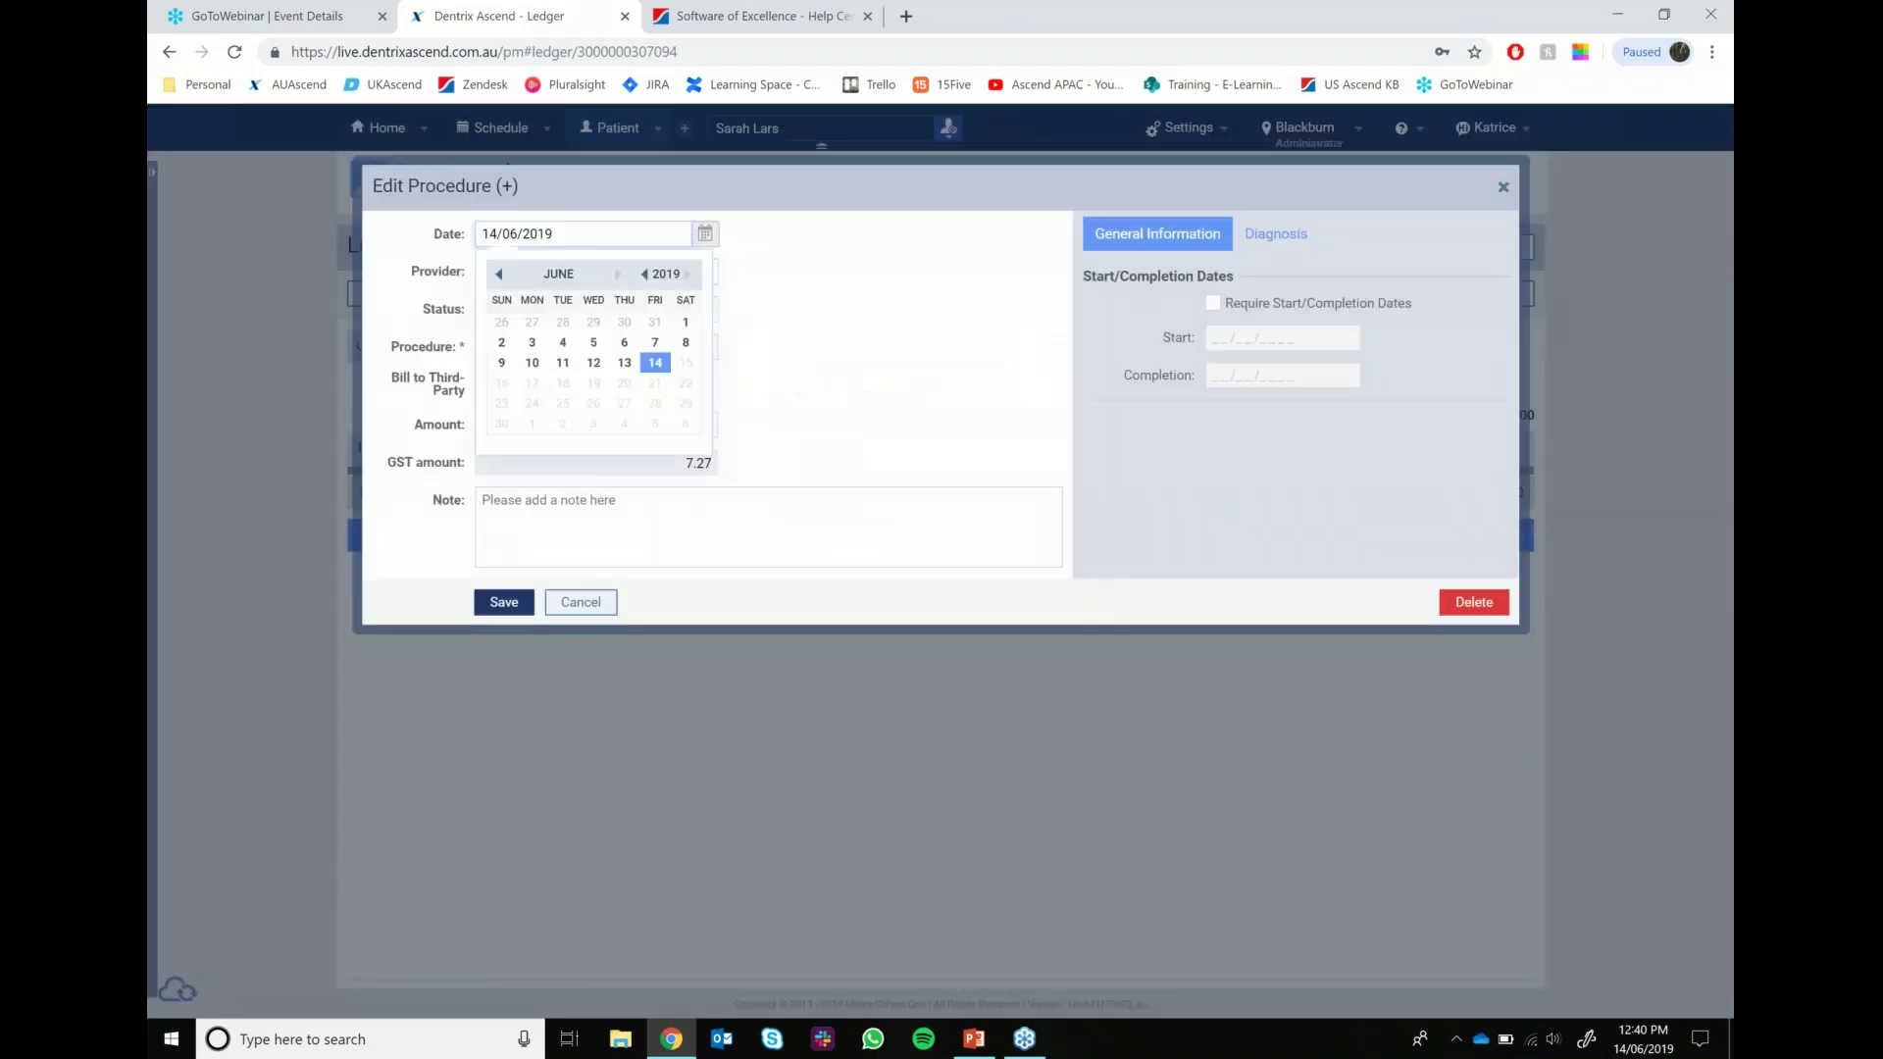
click(652, 343)
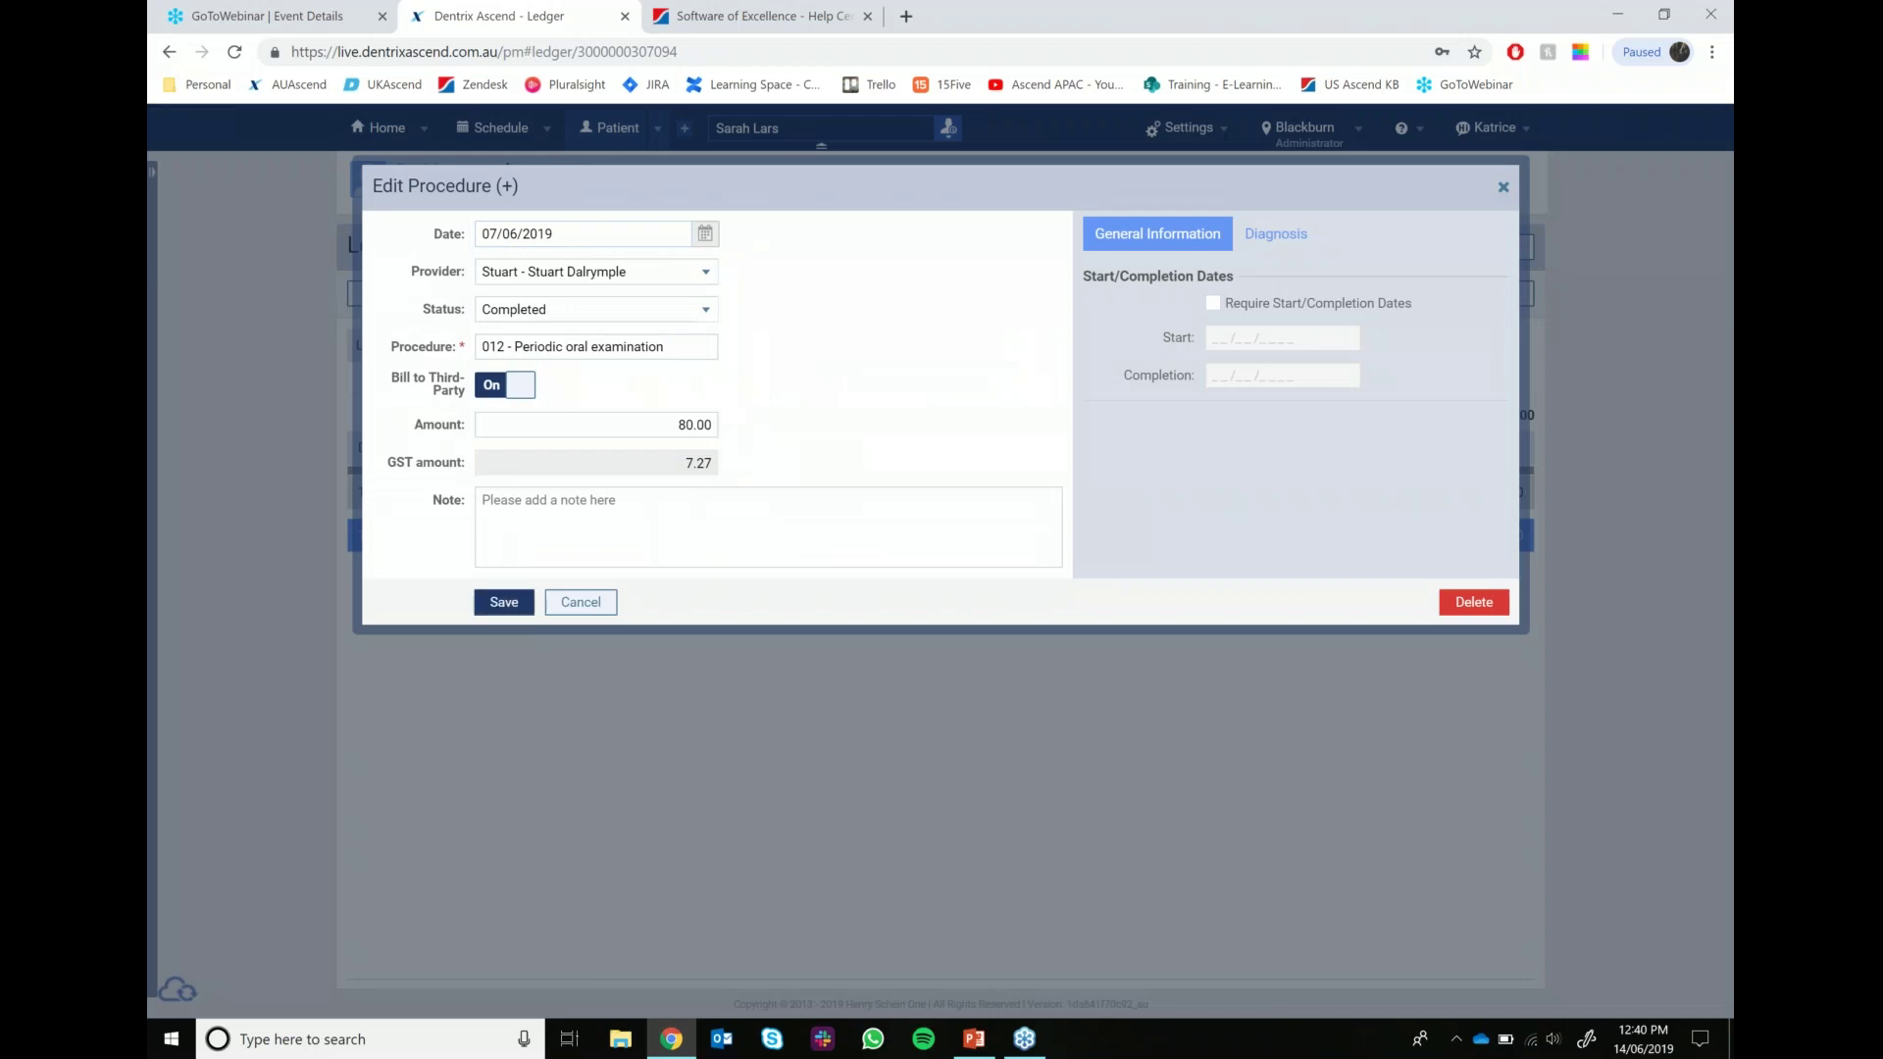
click(501, 602)
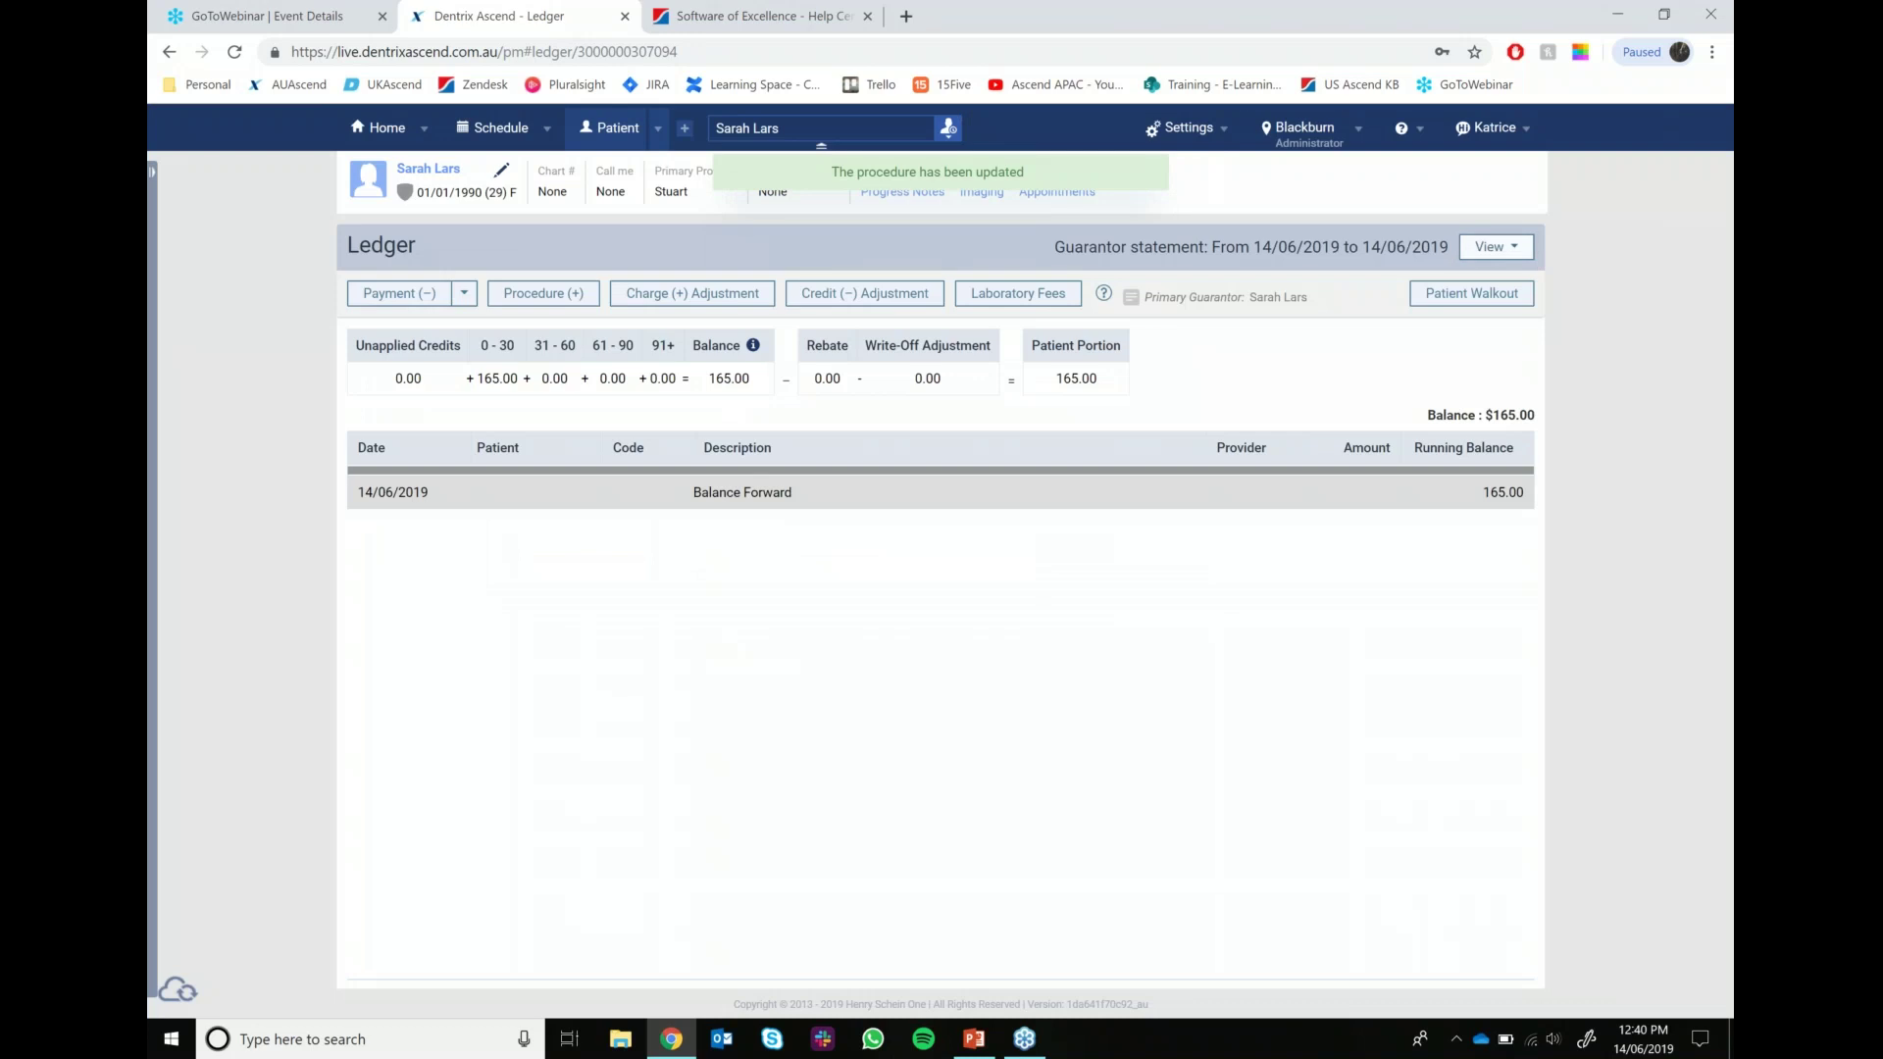
Step: Set the ledger view to show All history
click(1495, 247)
click(1170, 475)
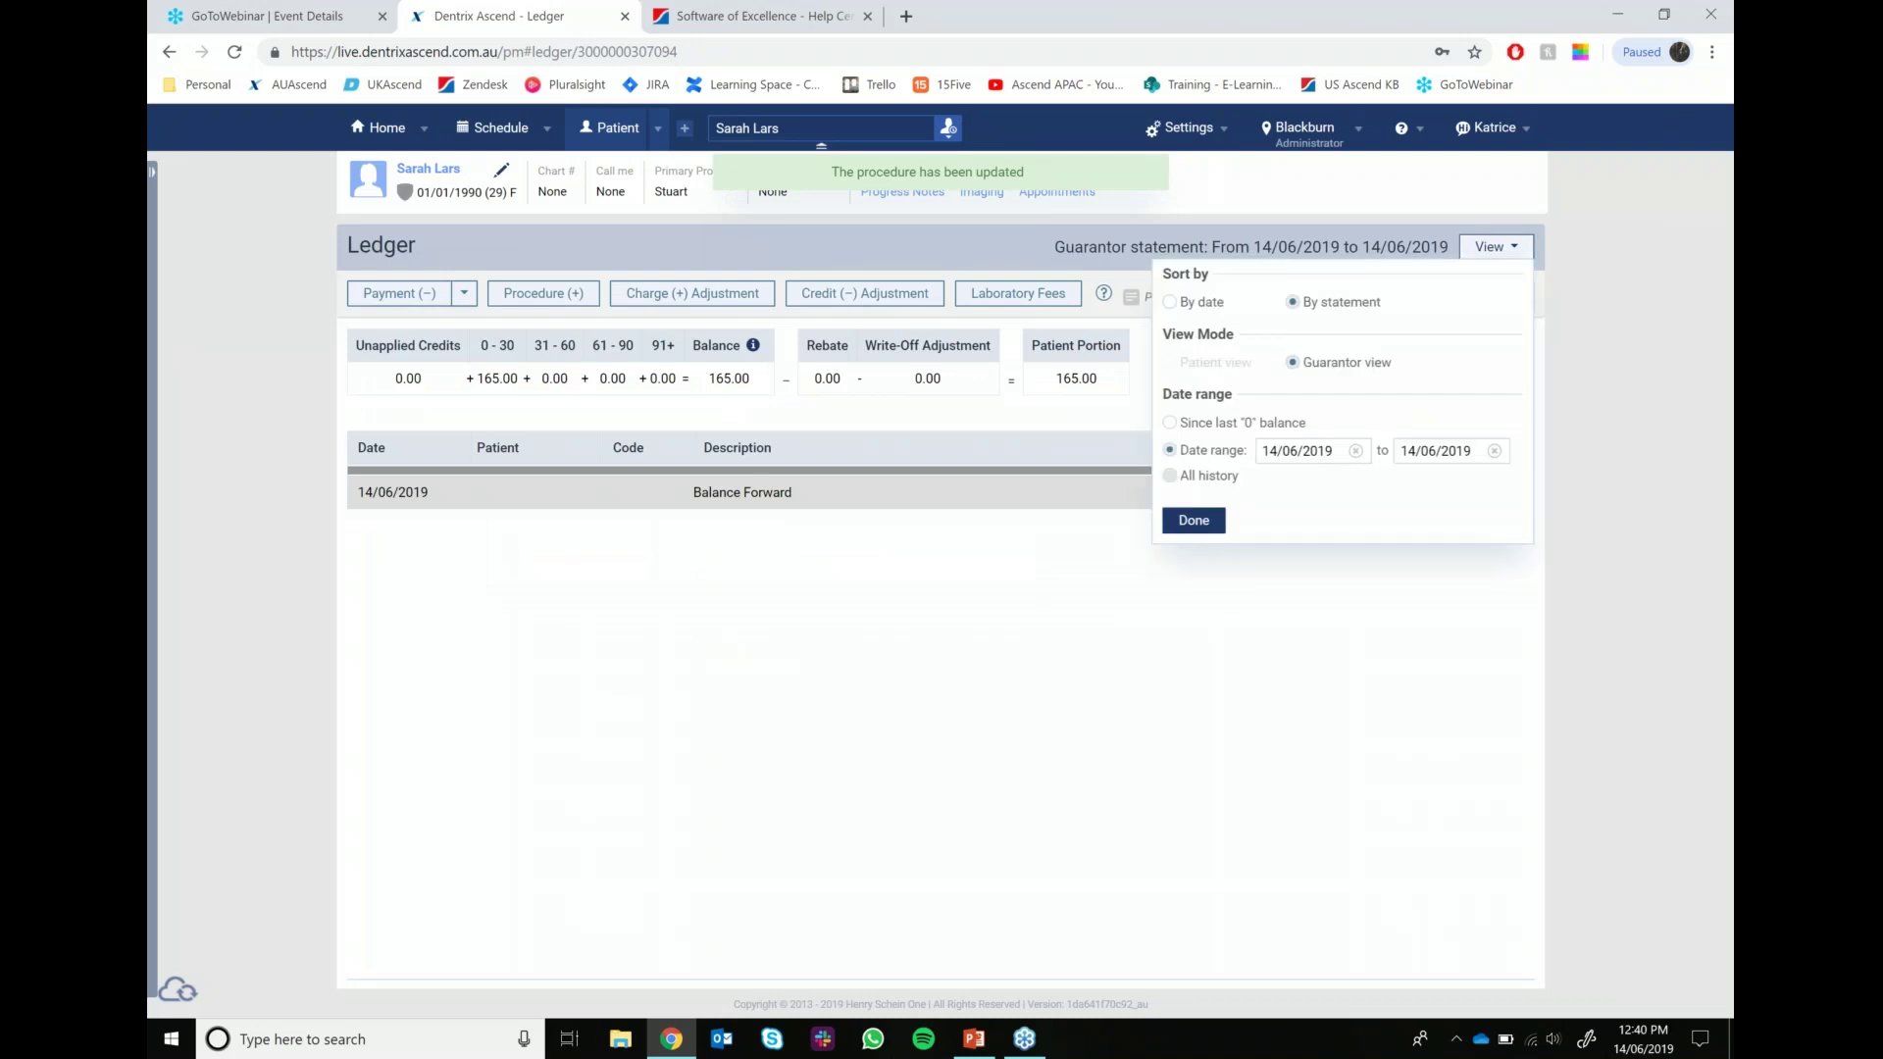
click(1197, 522)
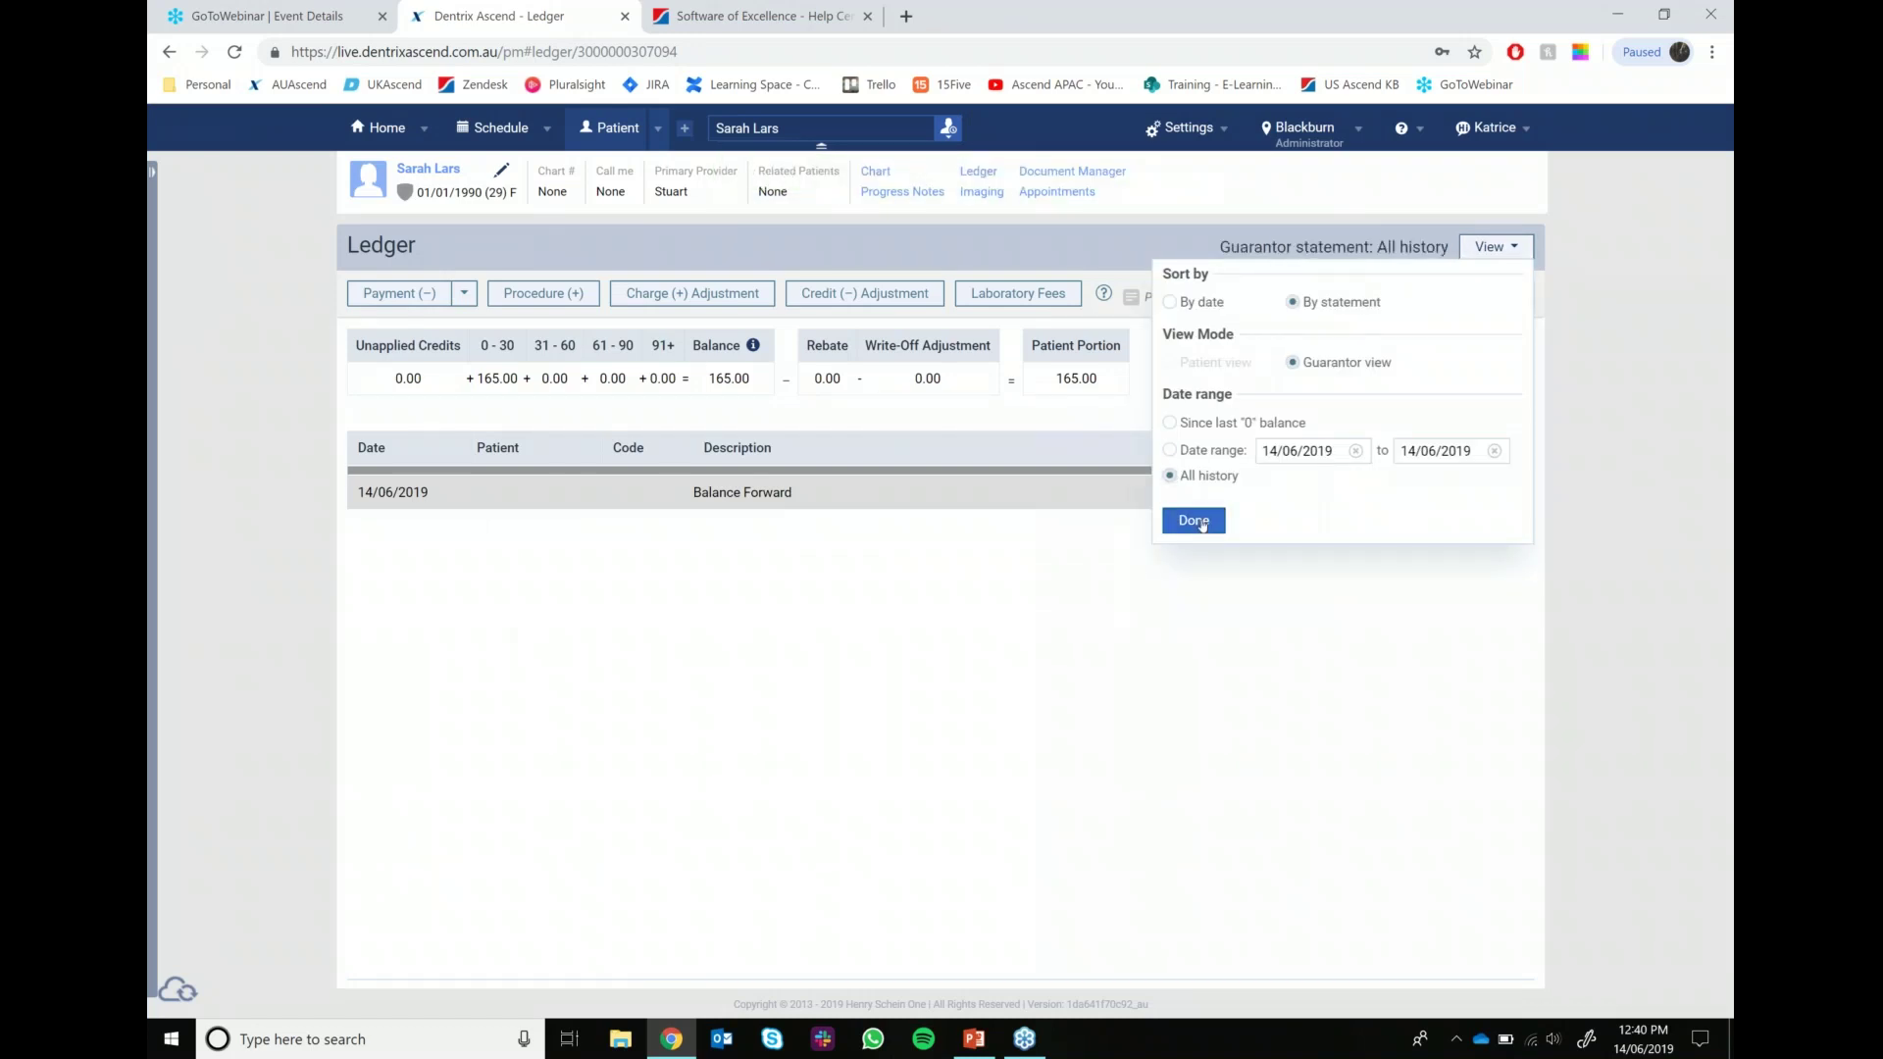
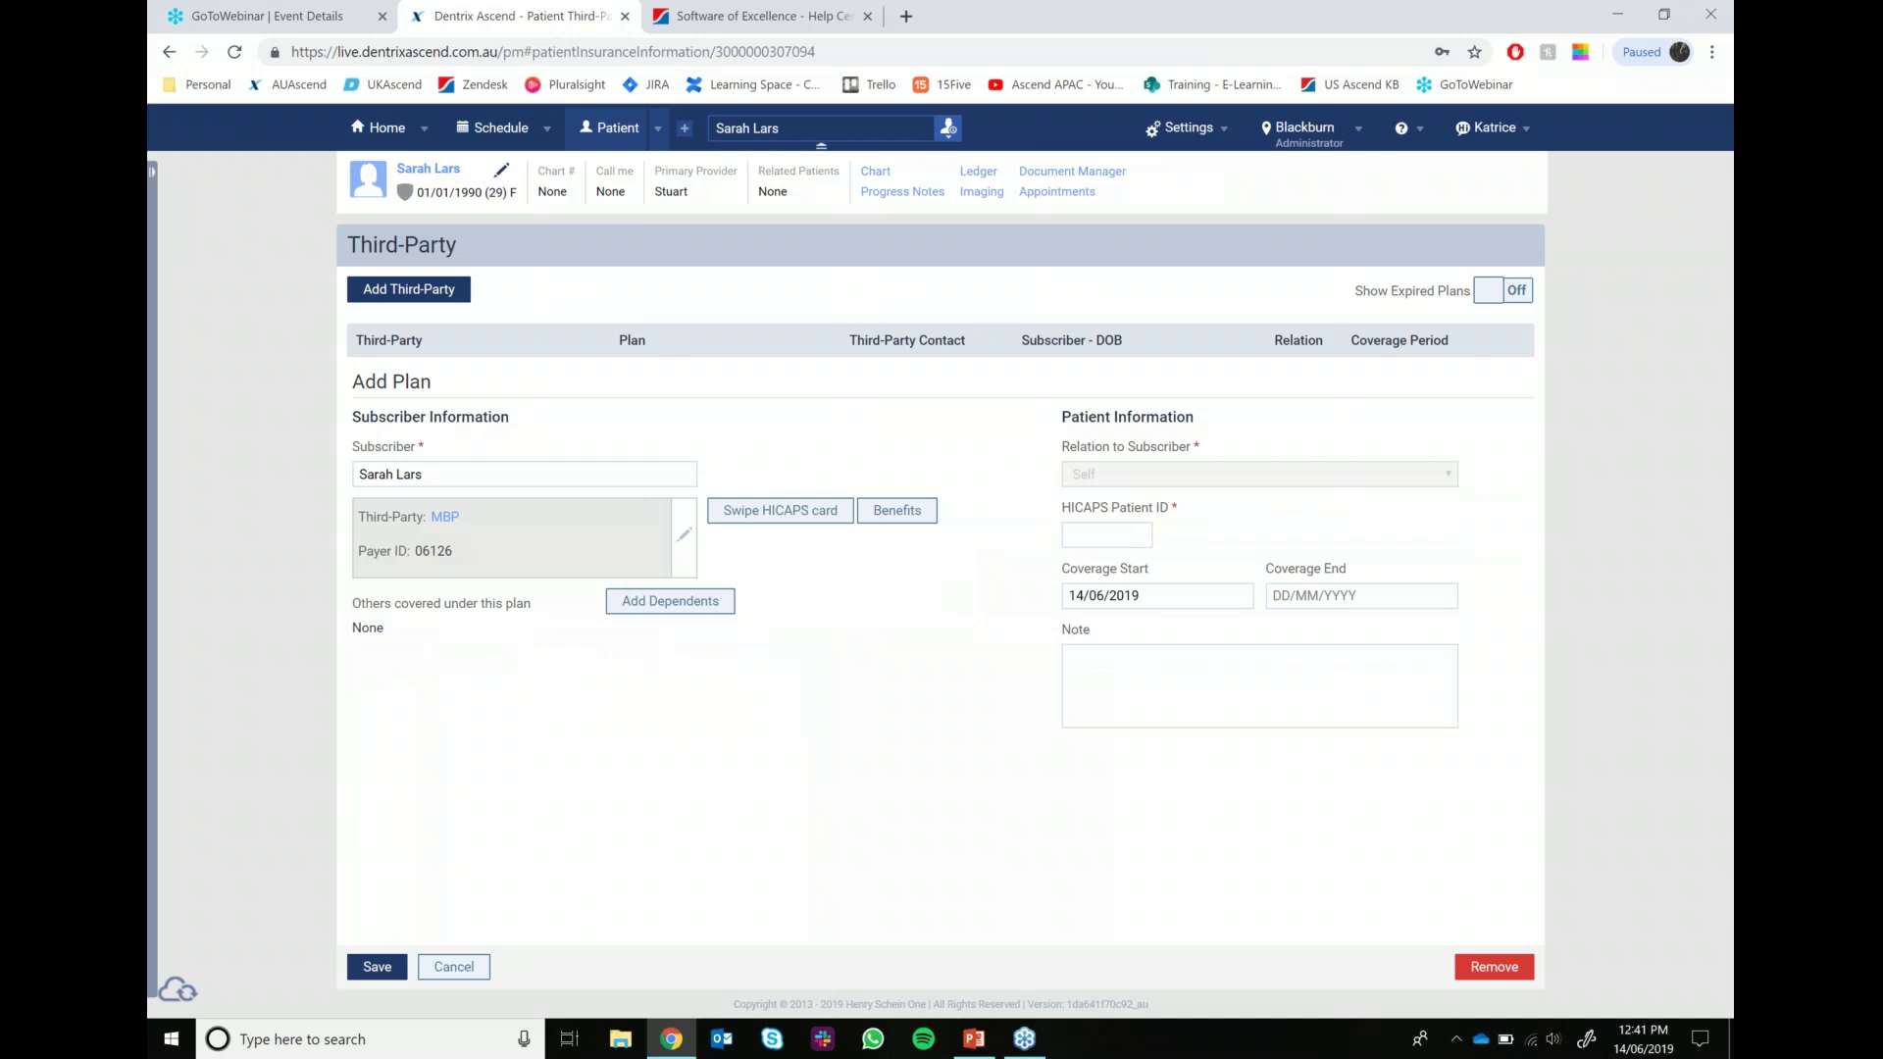
Step: Enter HICAPS Patient ID 01 on the MBP plan, save it, and view the ledger
click(1137, 529)
text(01)
click(403, 964)
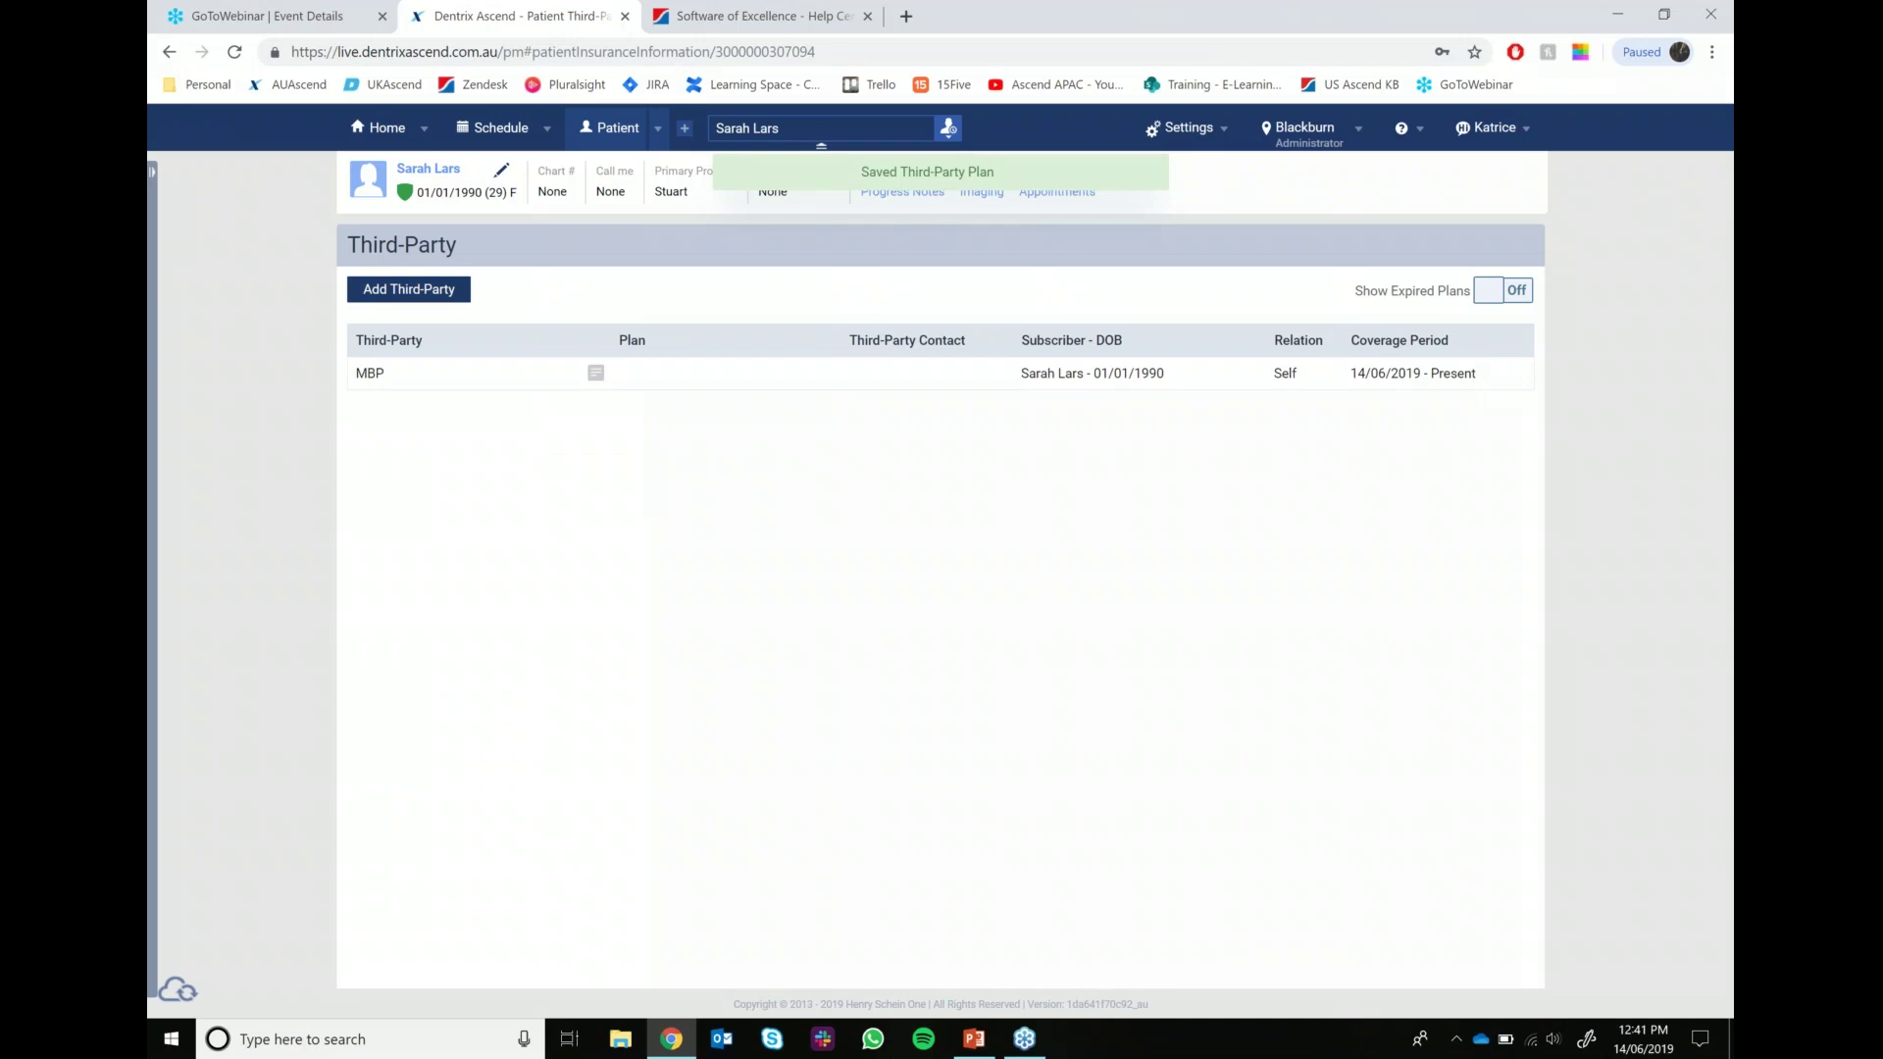
click(977, 171)
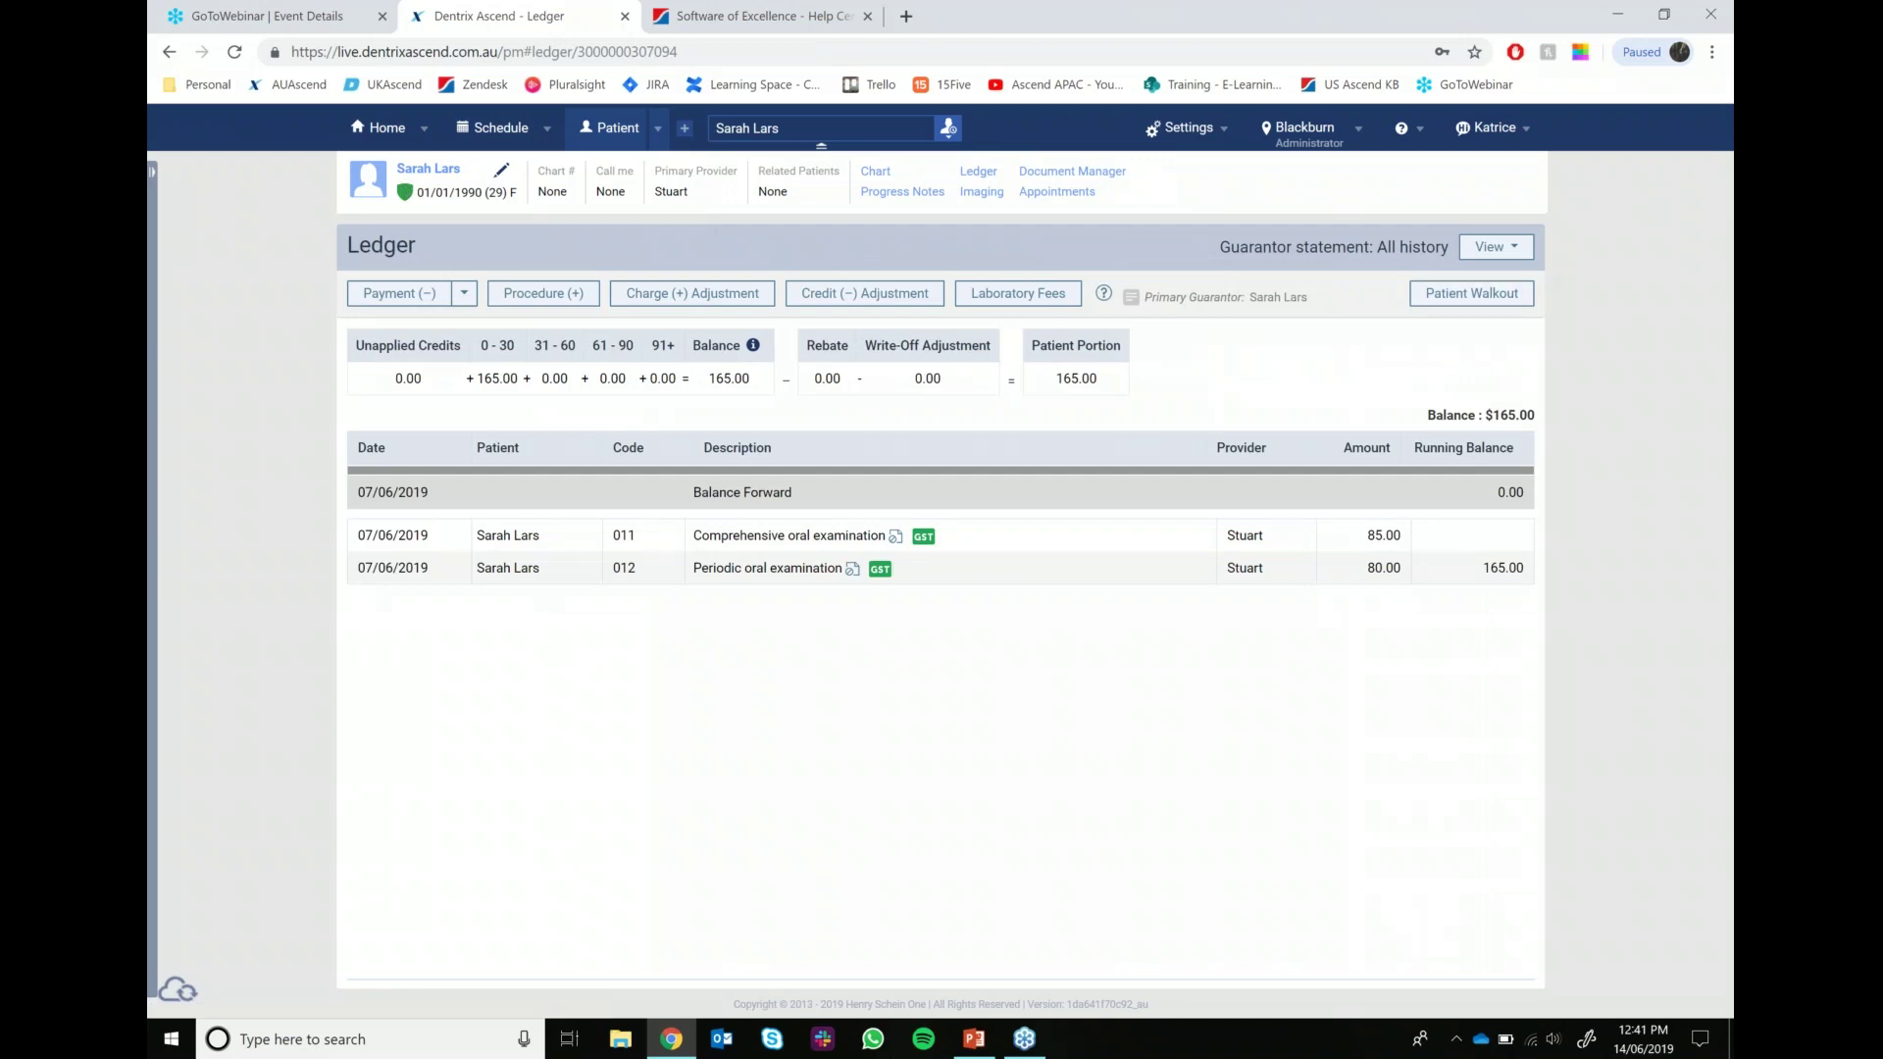
Step: Create a $165.00 invoice for both 07/06/2019 examinations via Patient Walkout, checking for claims
click(1470, 295)
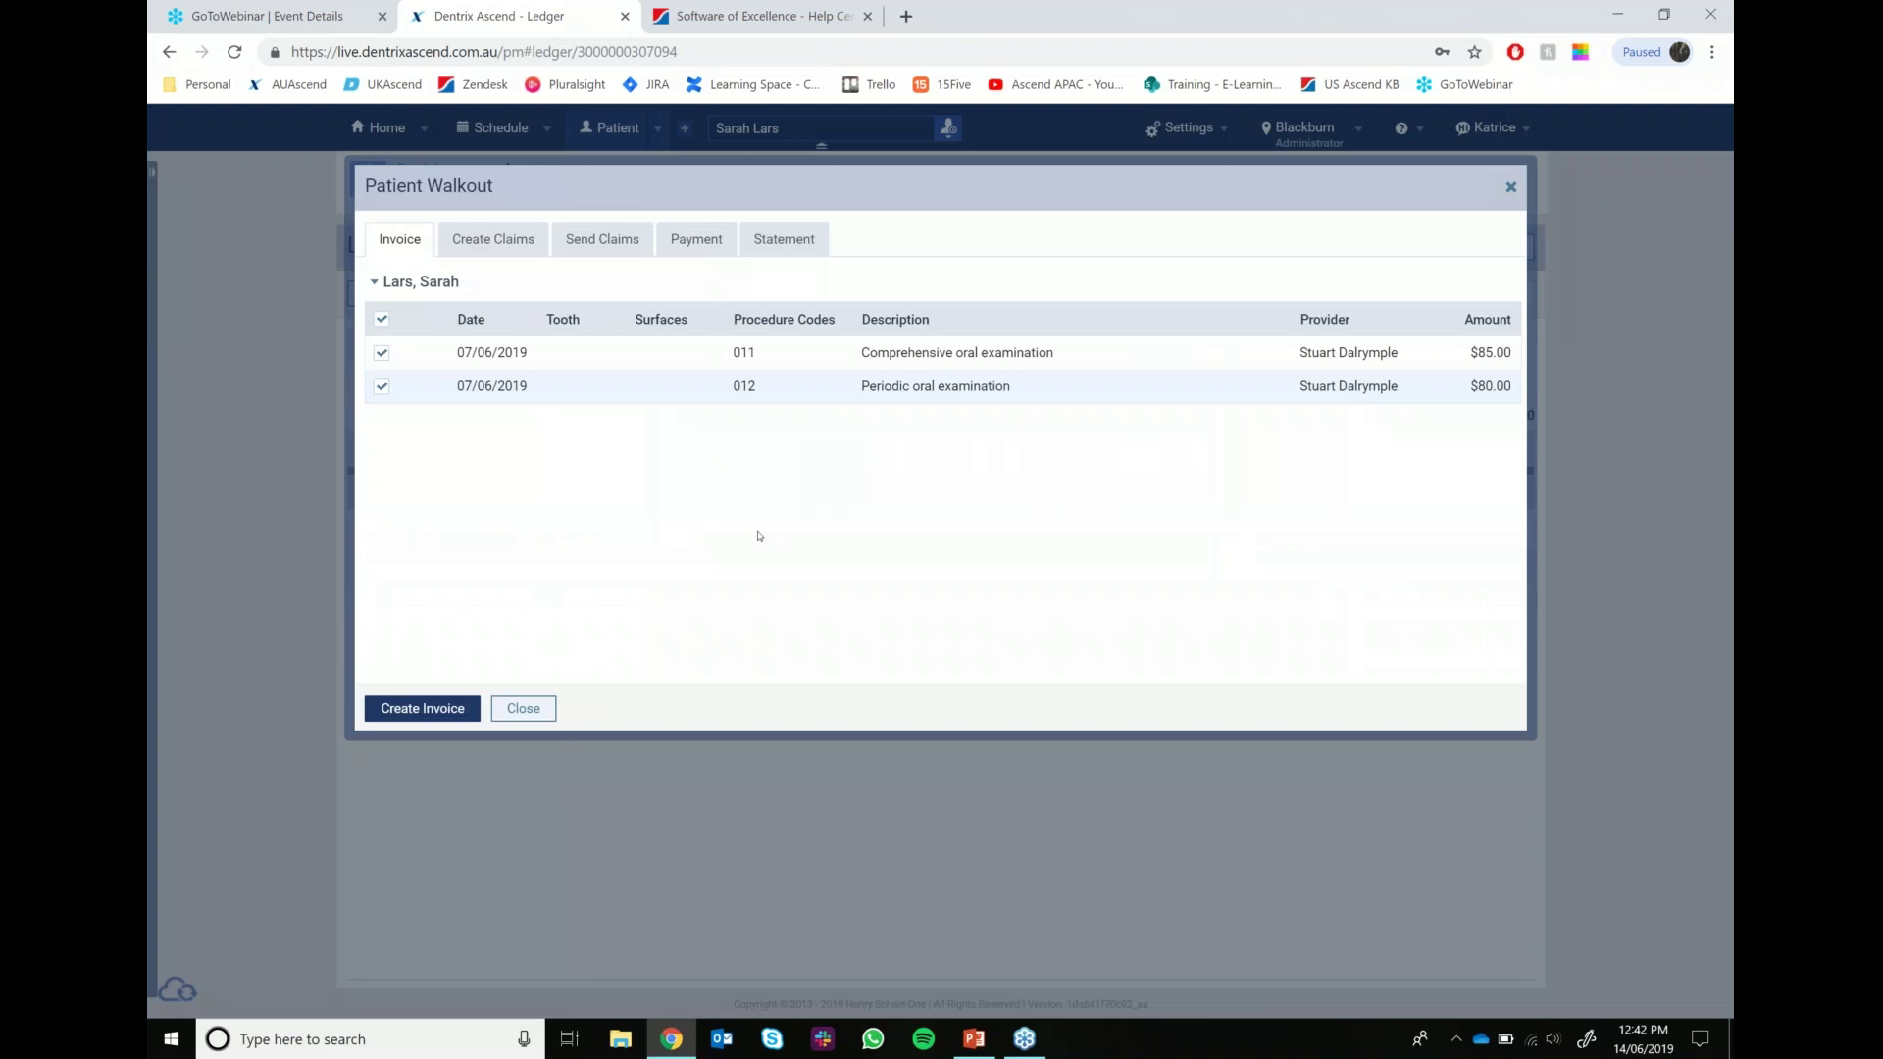
click(427, 718)
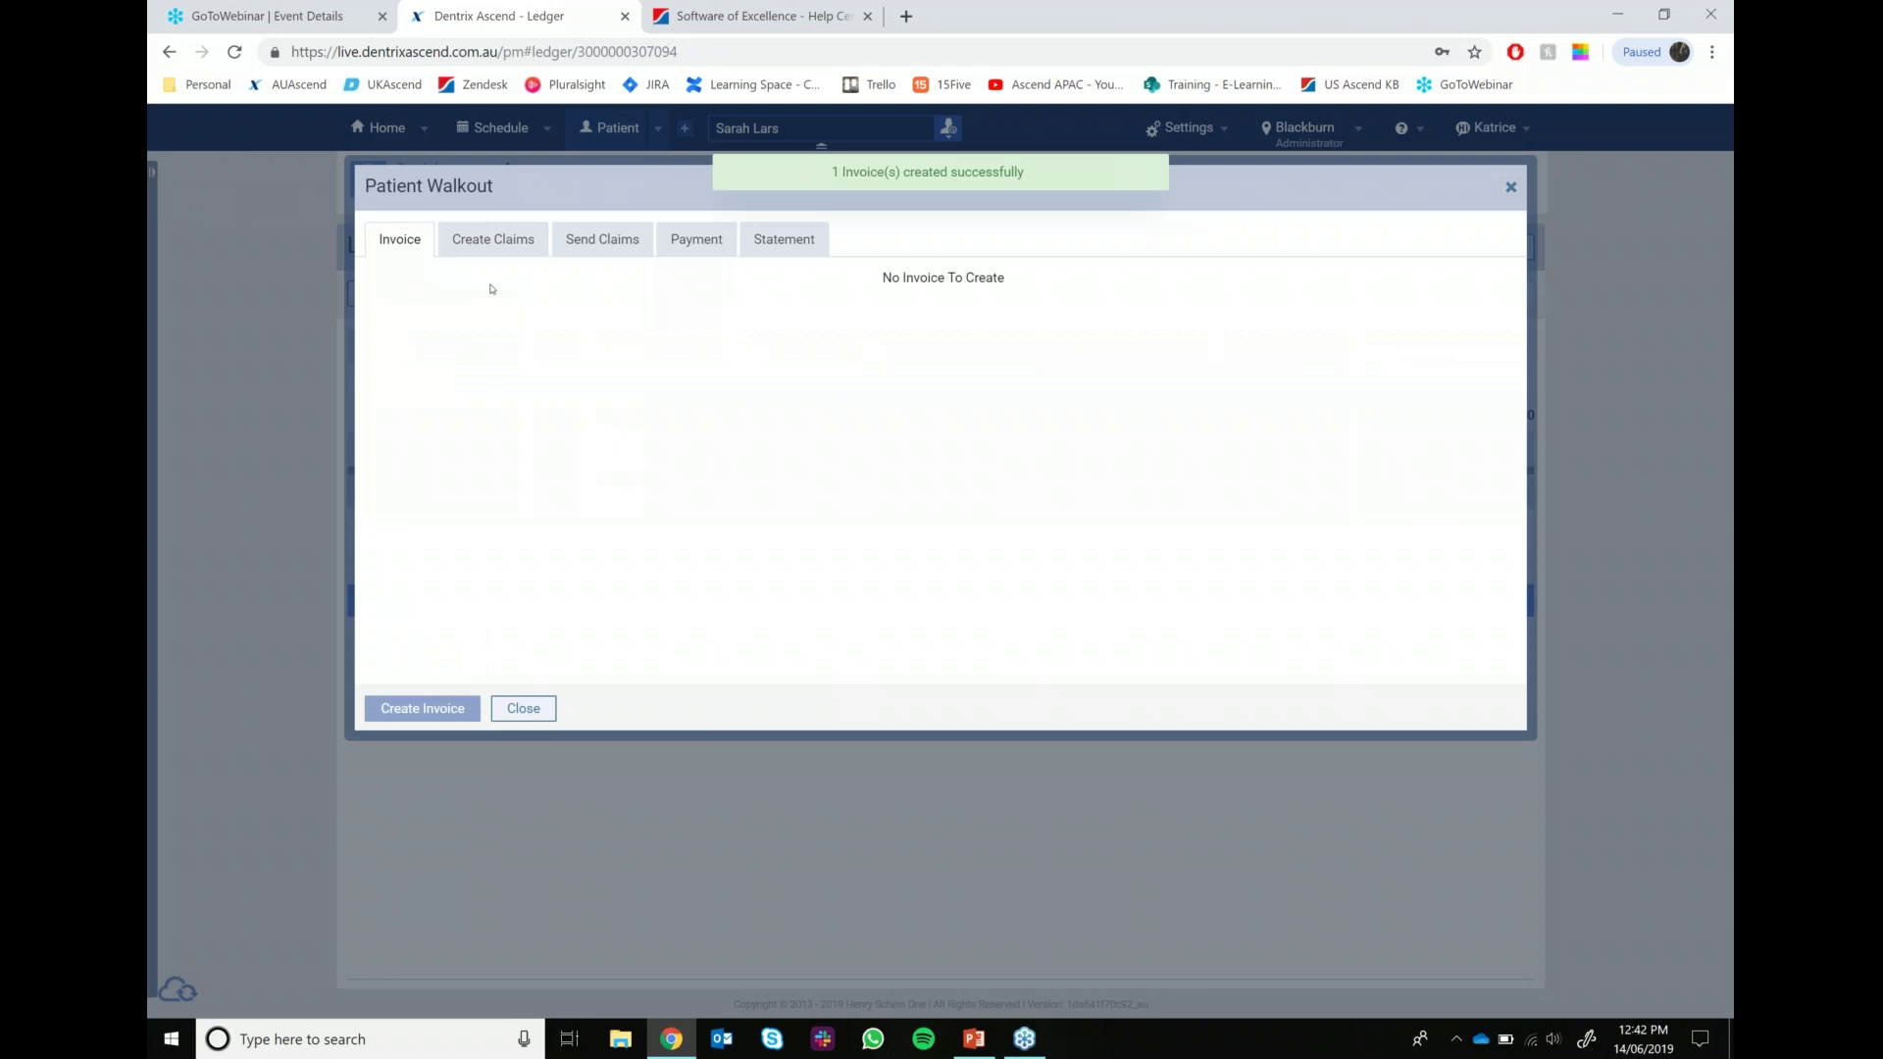
click(494, 239)
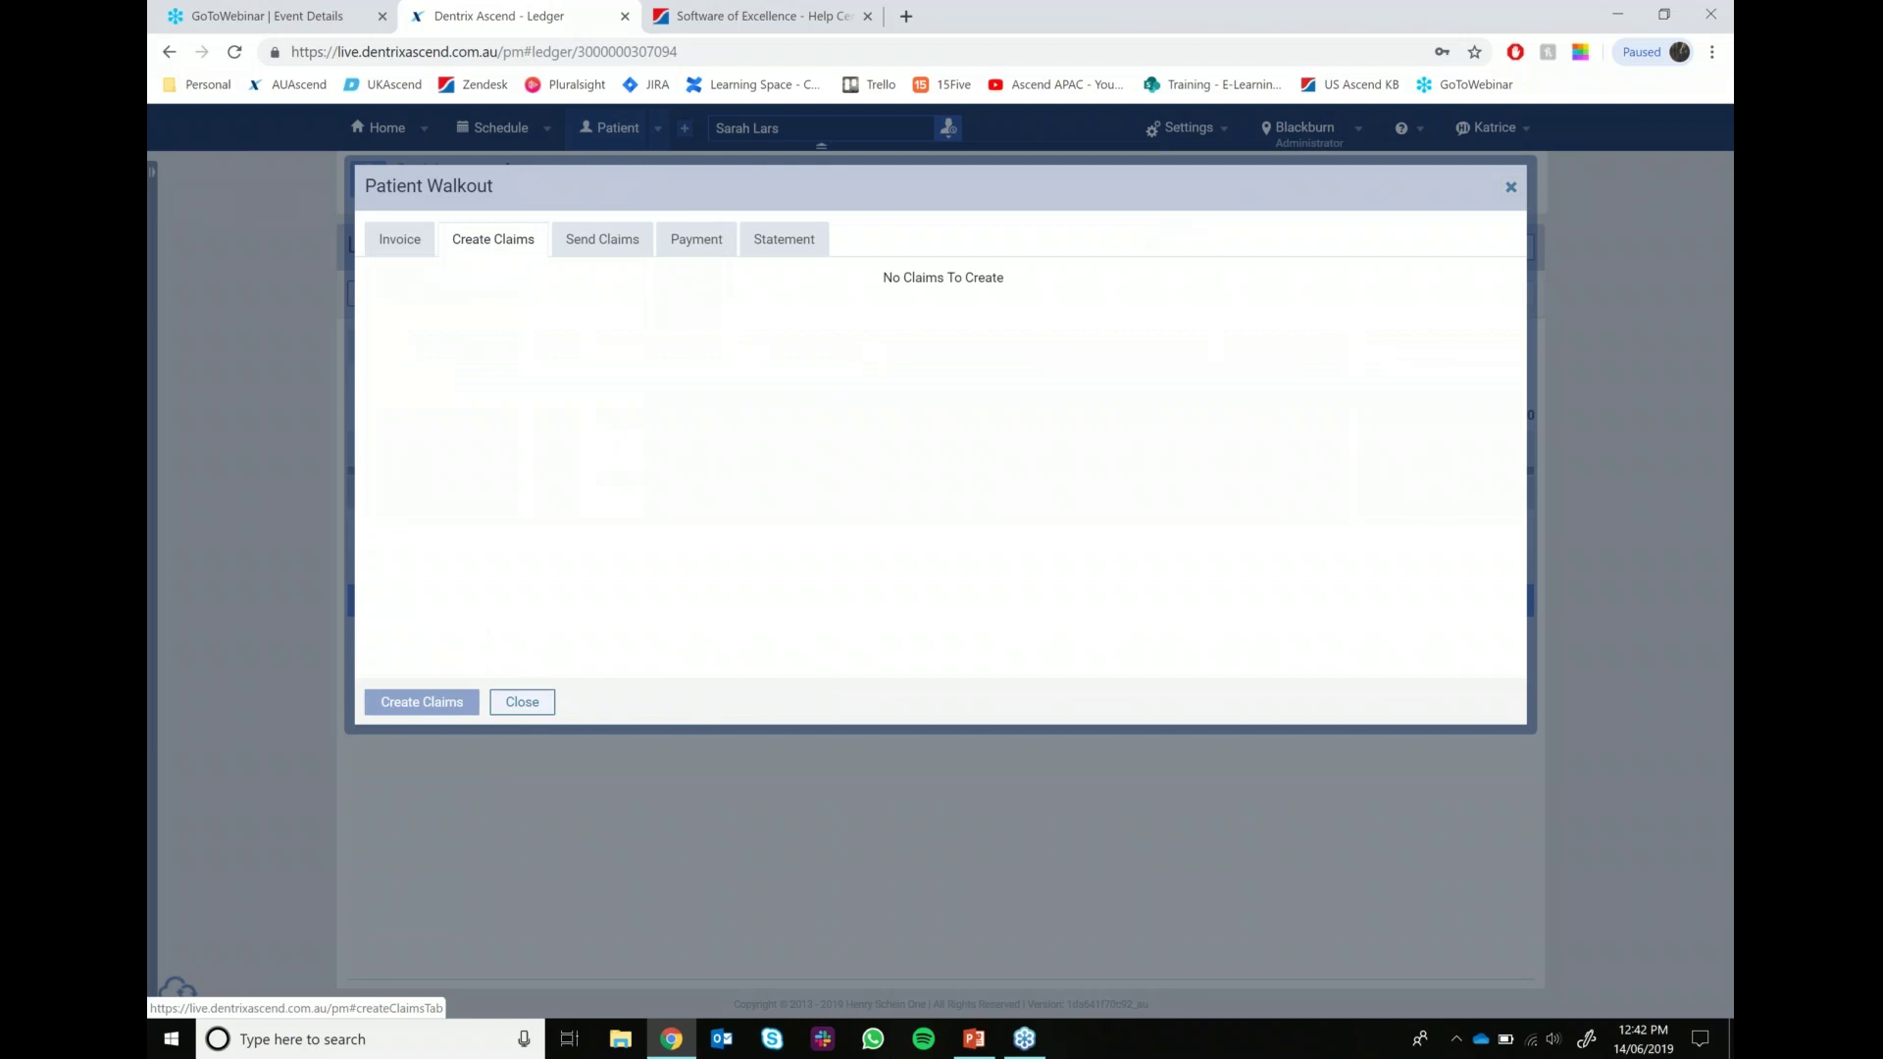
click(522, 702)
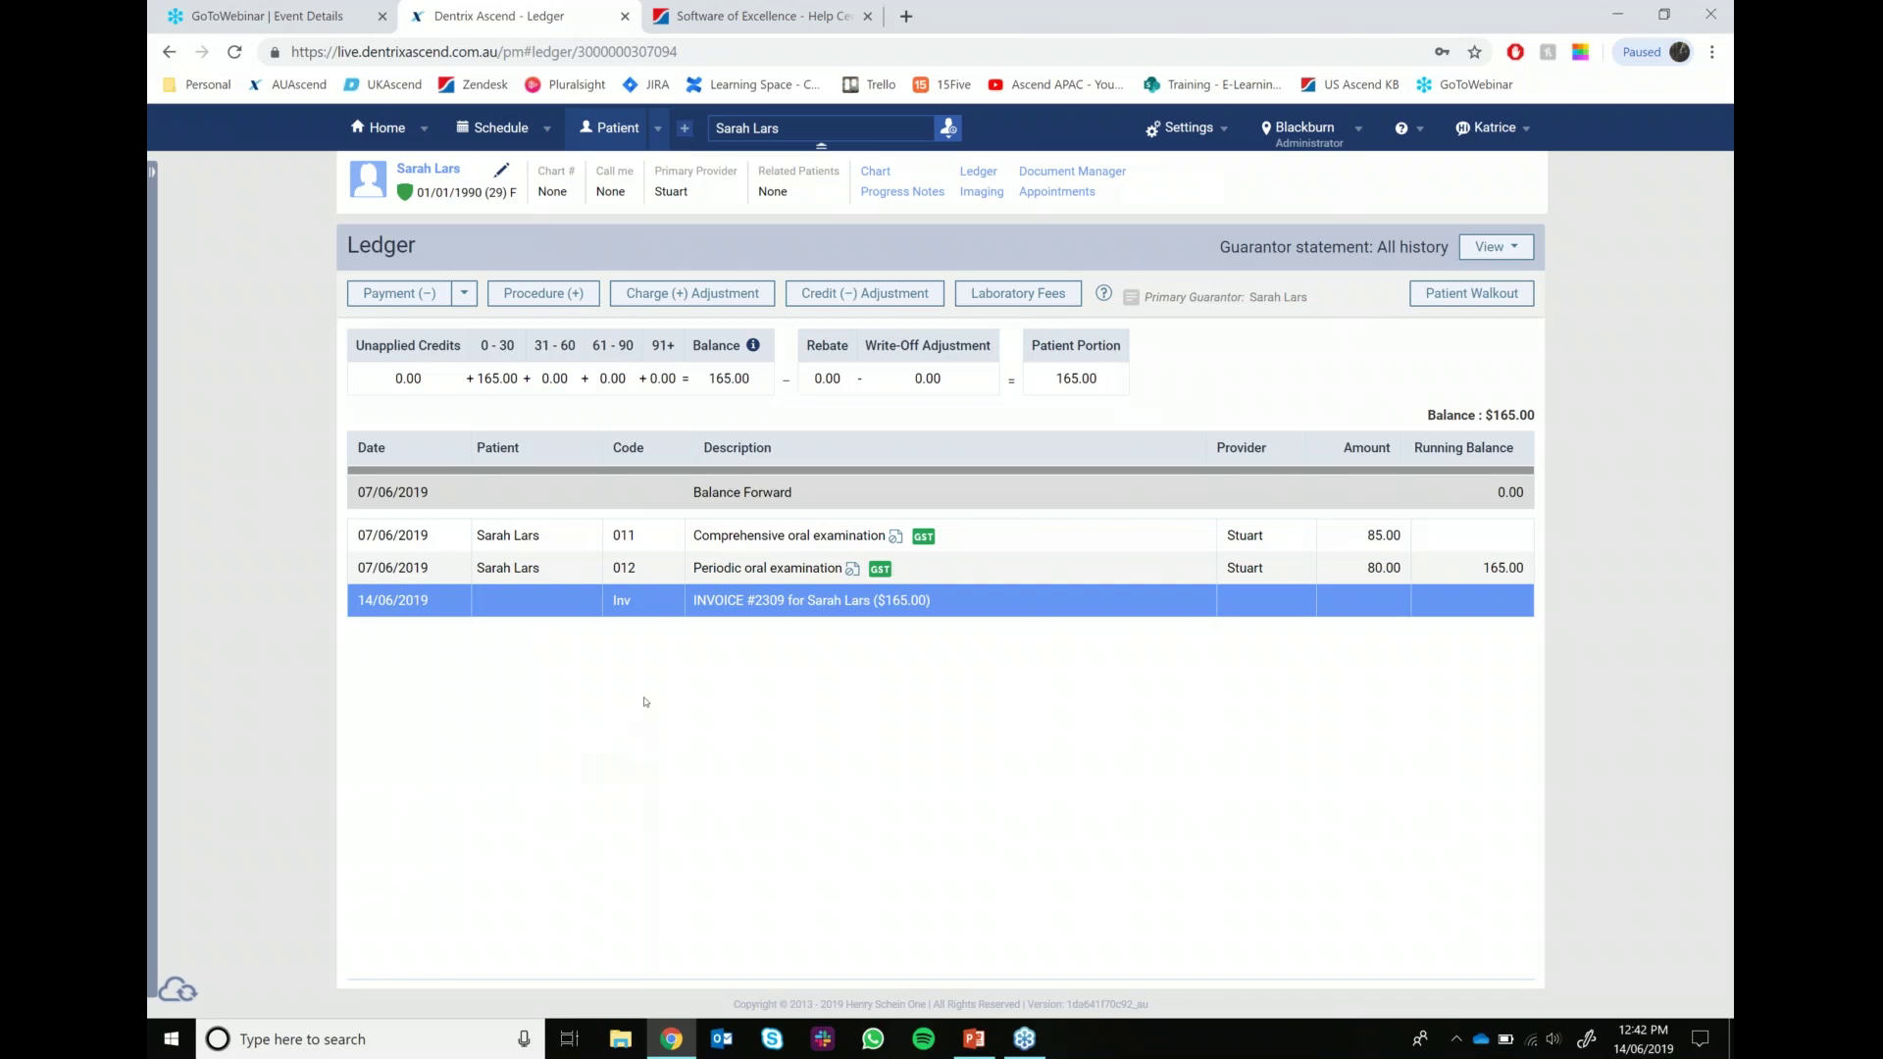
Step: Review the MBP plan's insurance details, then go back to the ledger
click(406, 192)
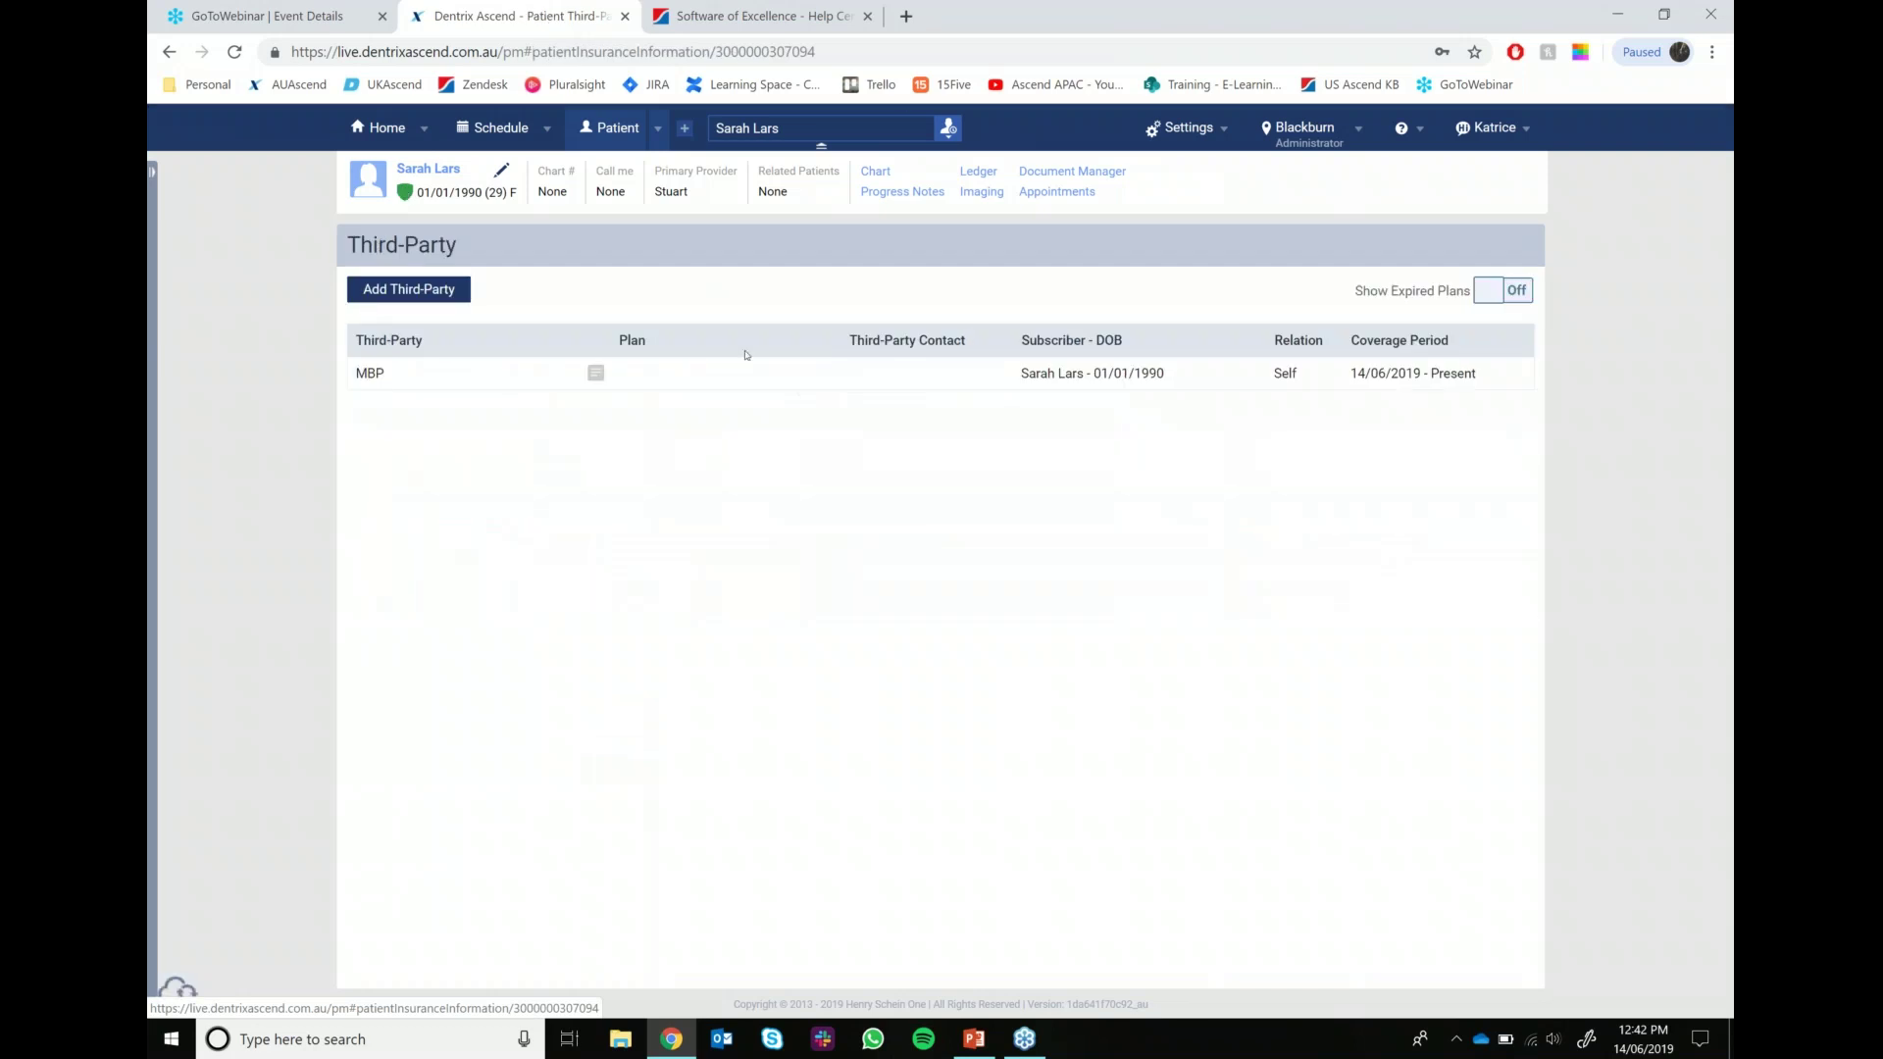
click(752, 381)
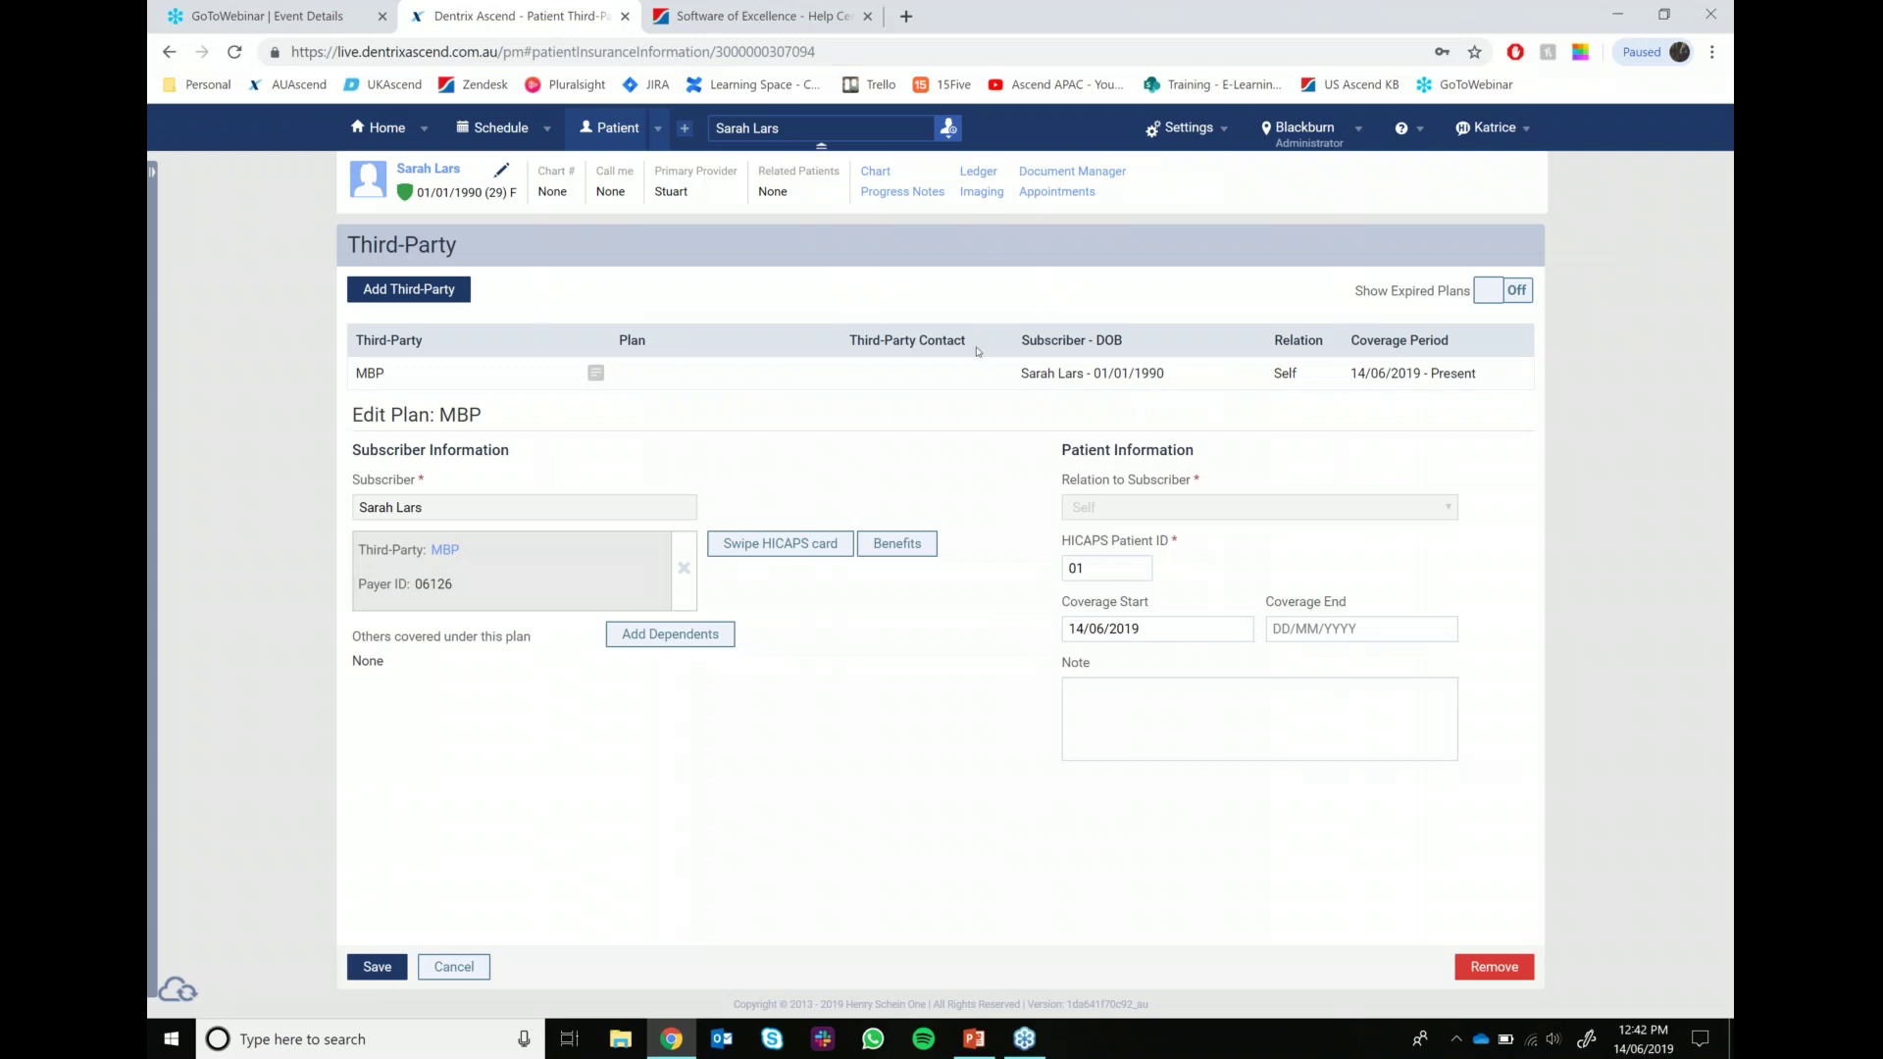
click(978, 171)
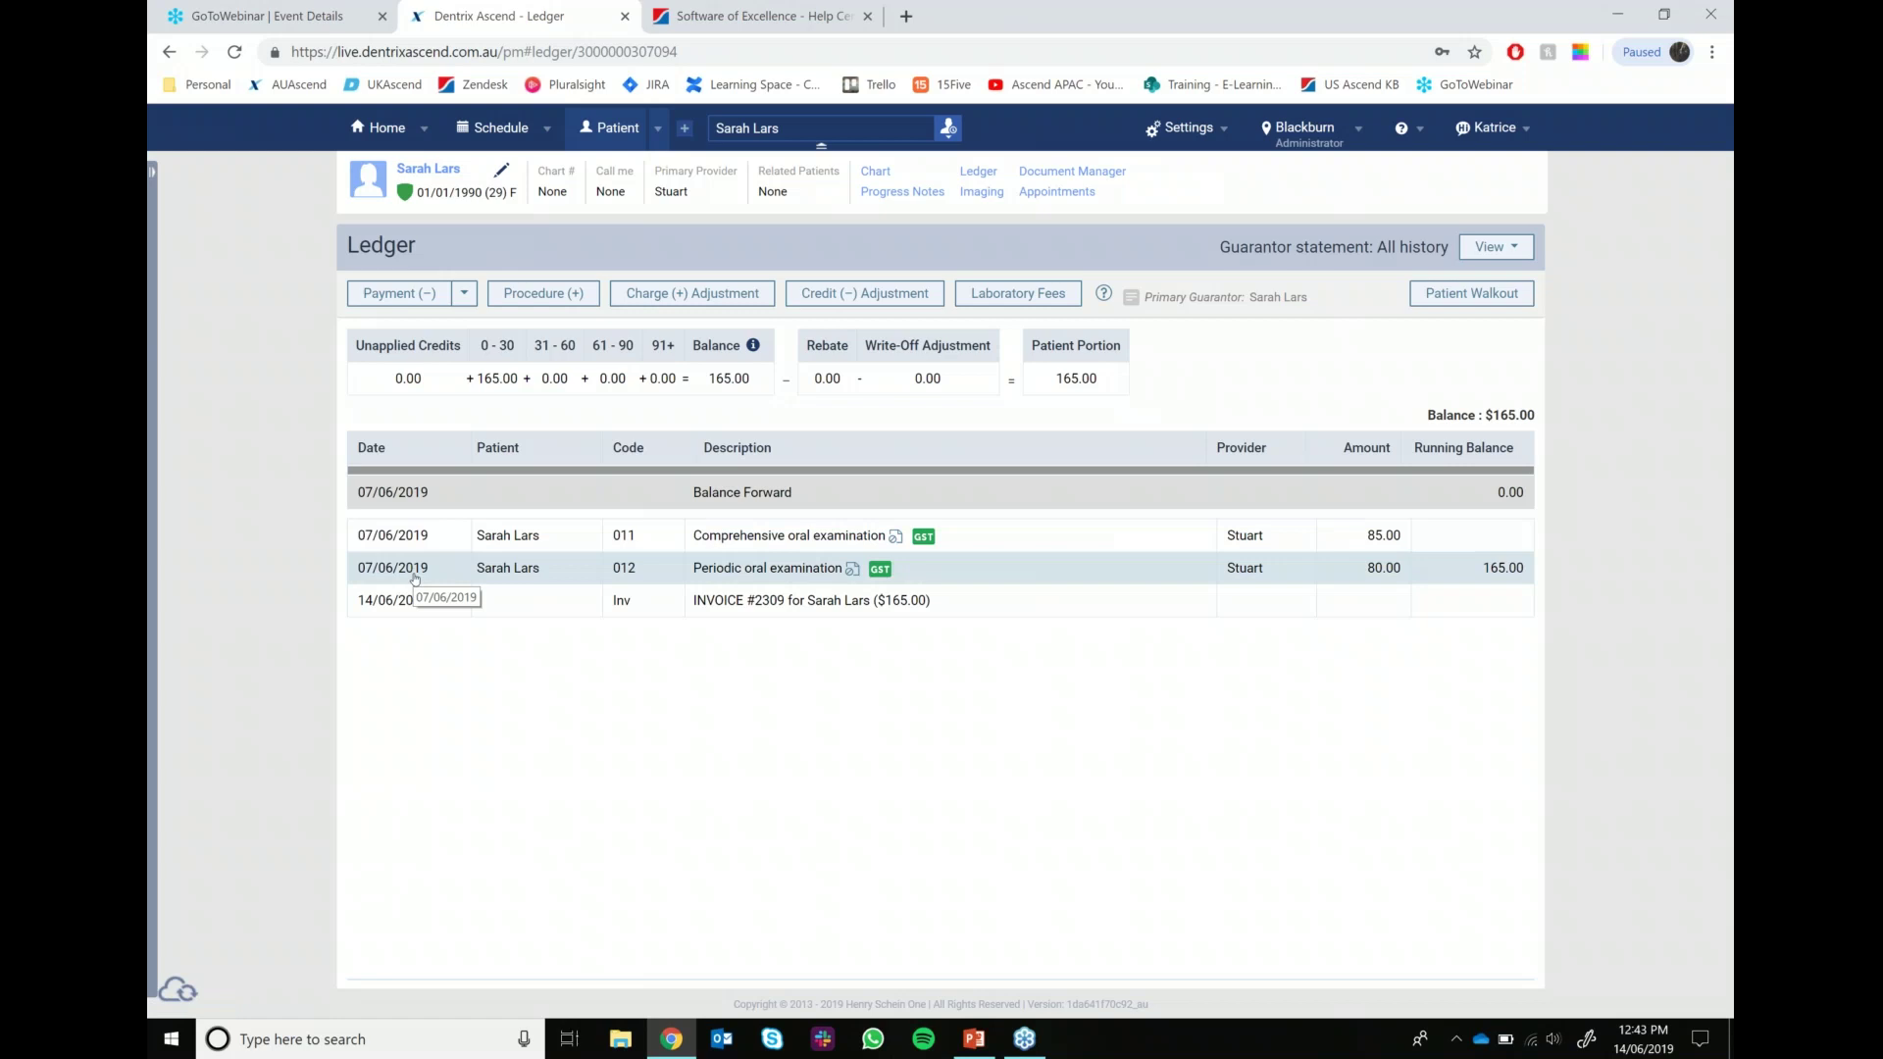
Step: Change the MBP coverage start from 14/06/2019 to 07/06/2019, save, and return to the ledger
click(411, 194)
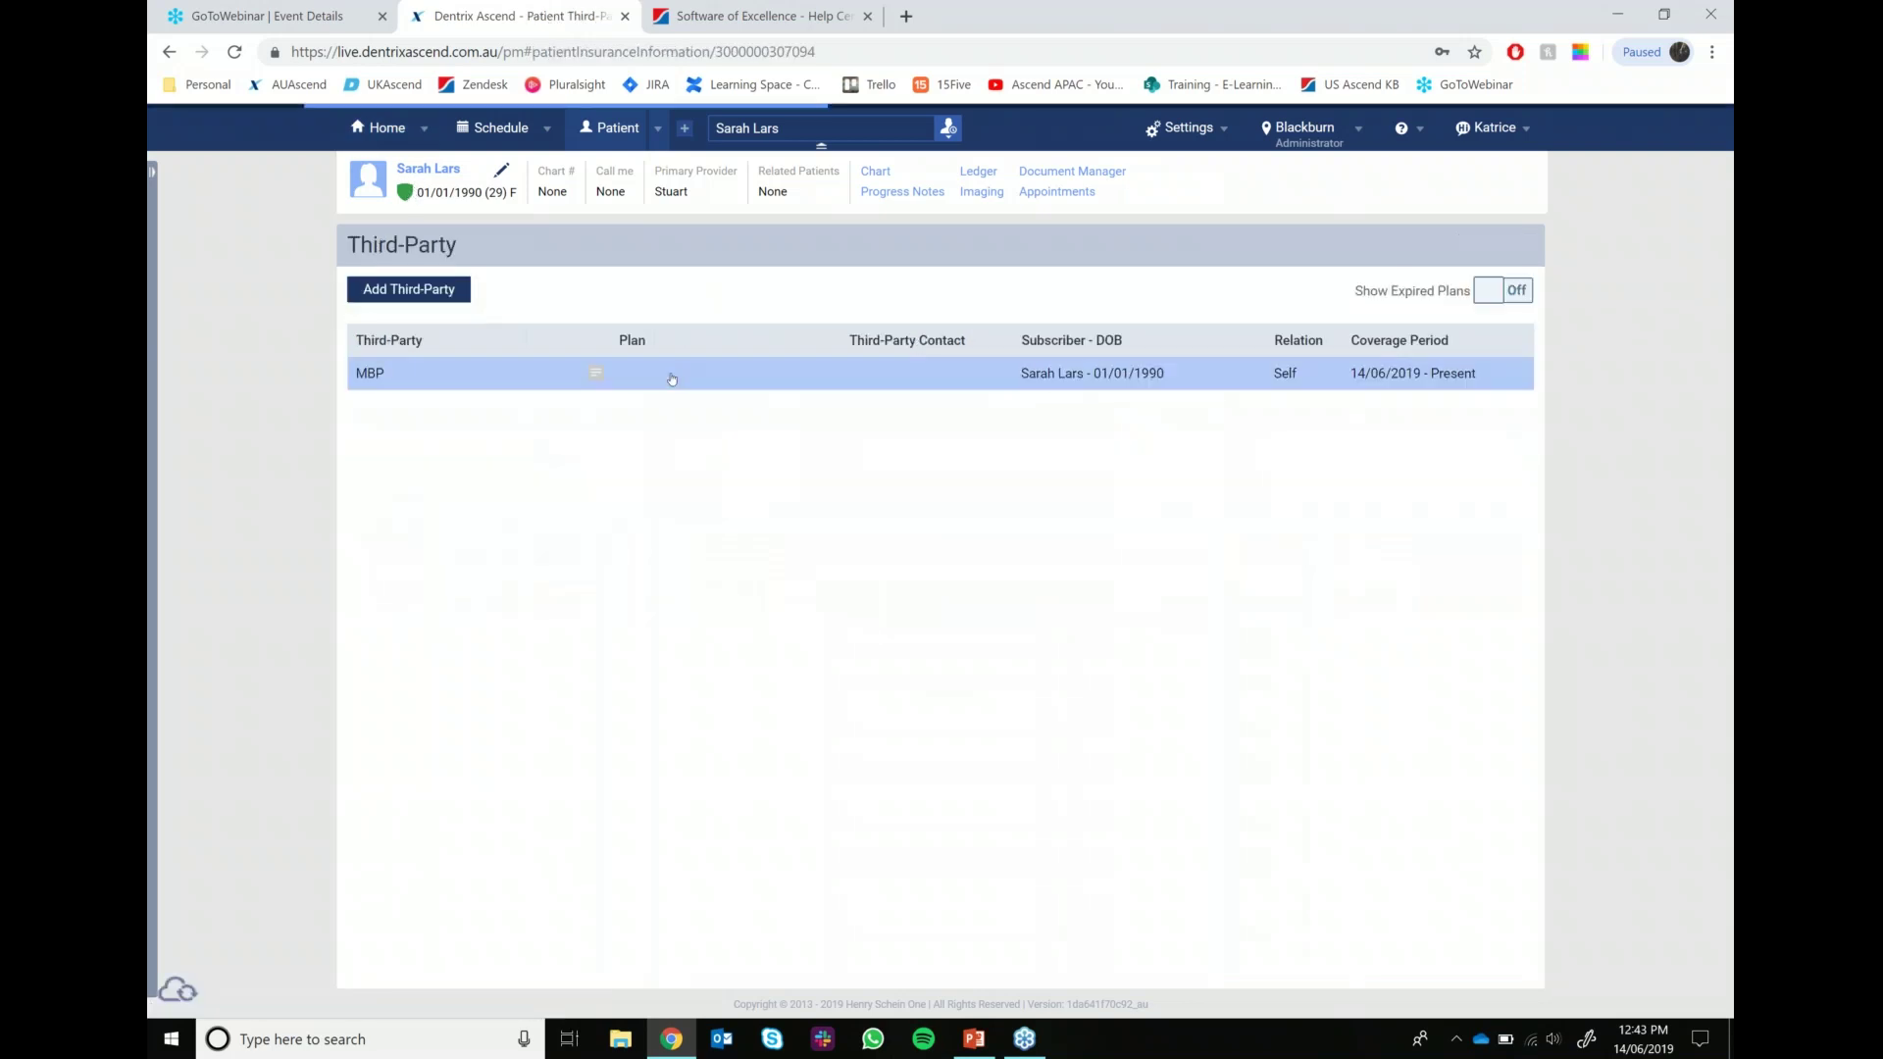
click(1080, 628)
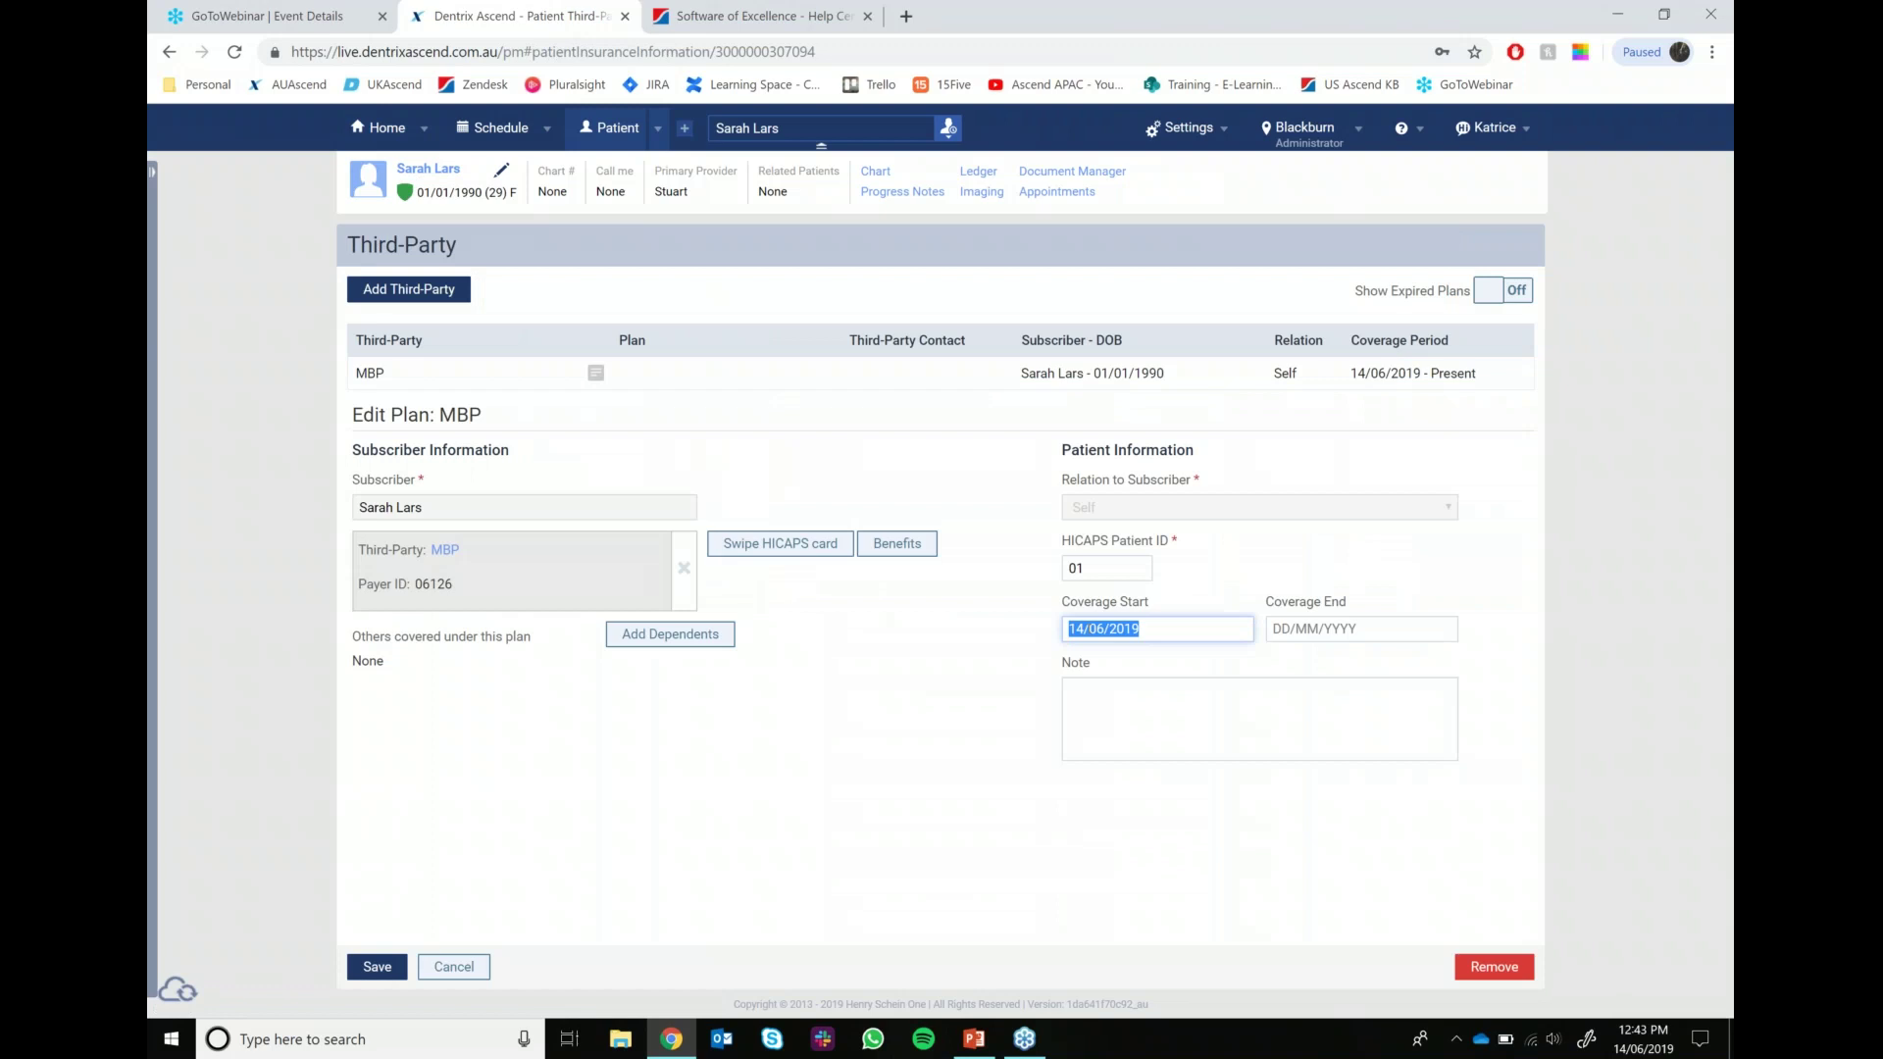
click(1082, 629)
key(BackSpace)
key(BackSpace)
text(07)
click(963, 685)
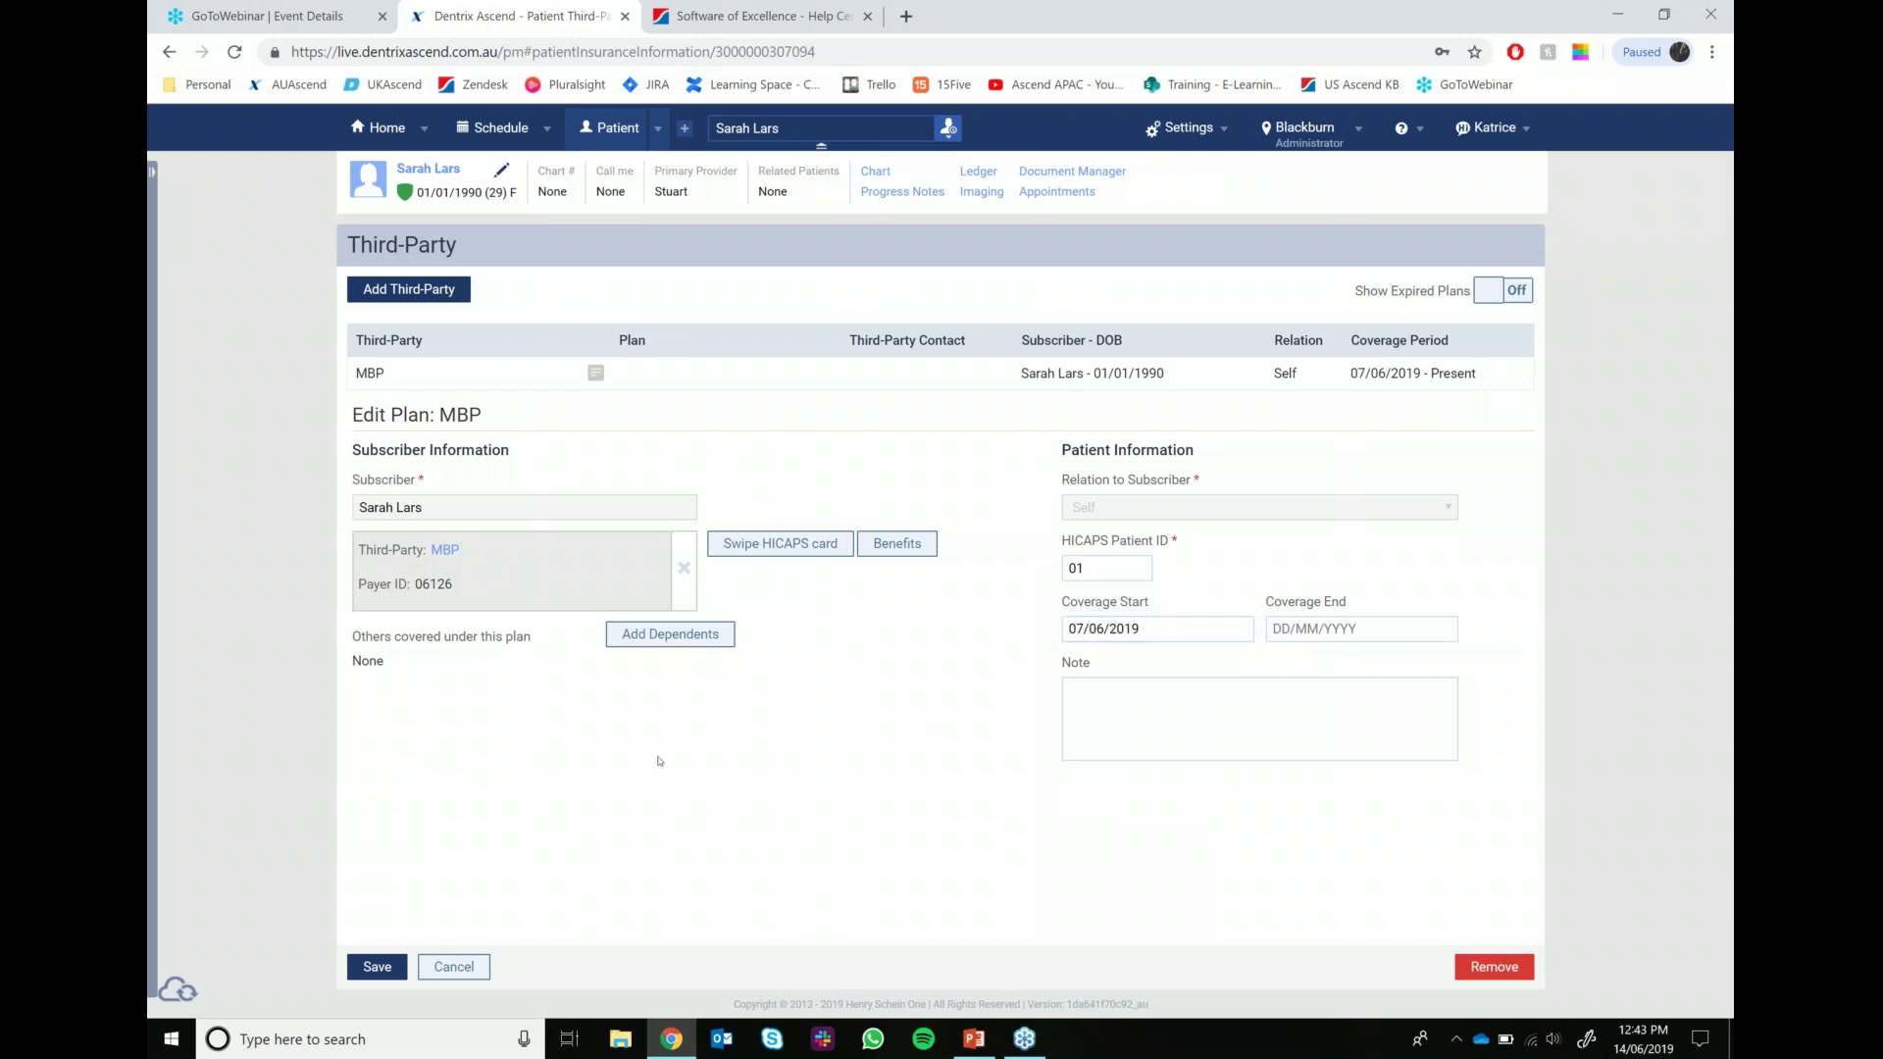
click(378, 966)
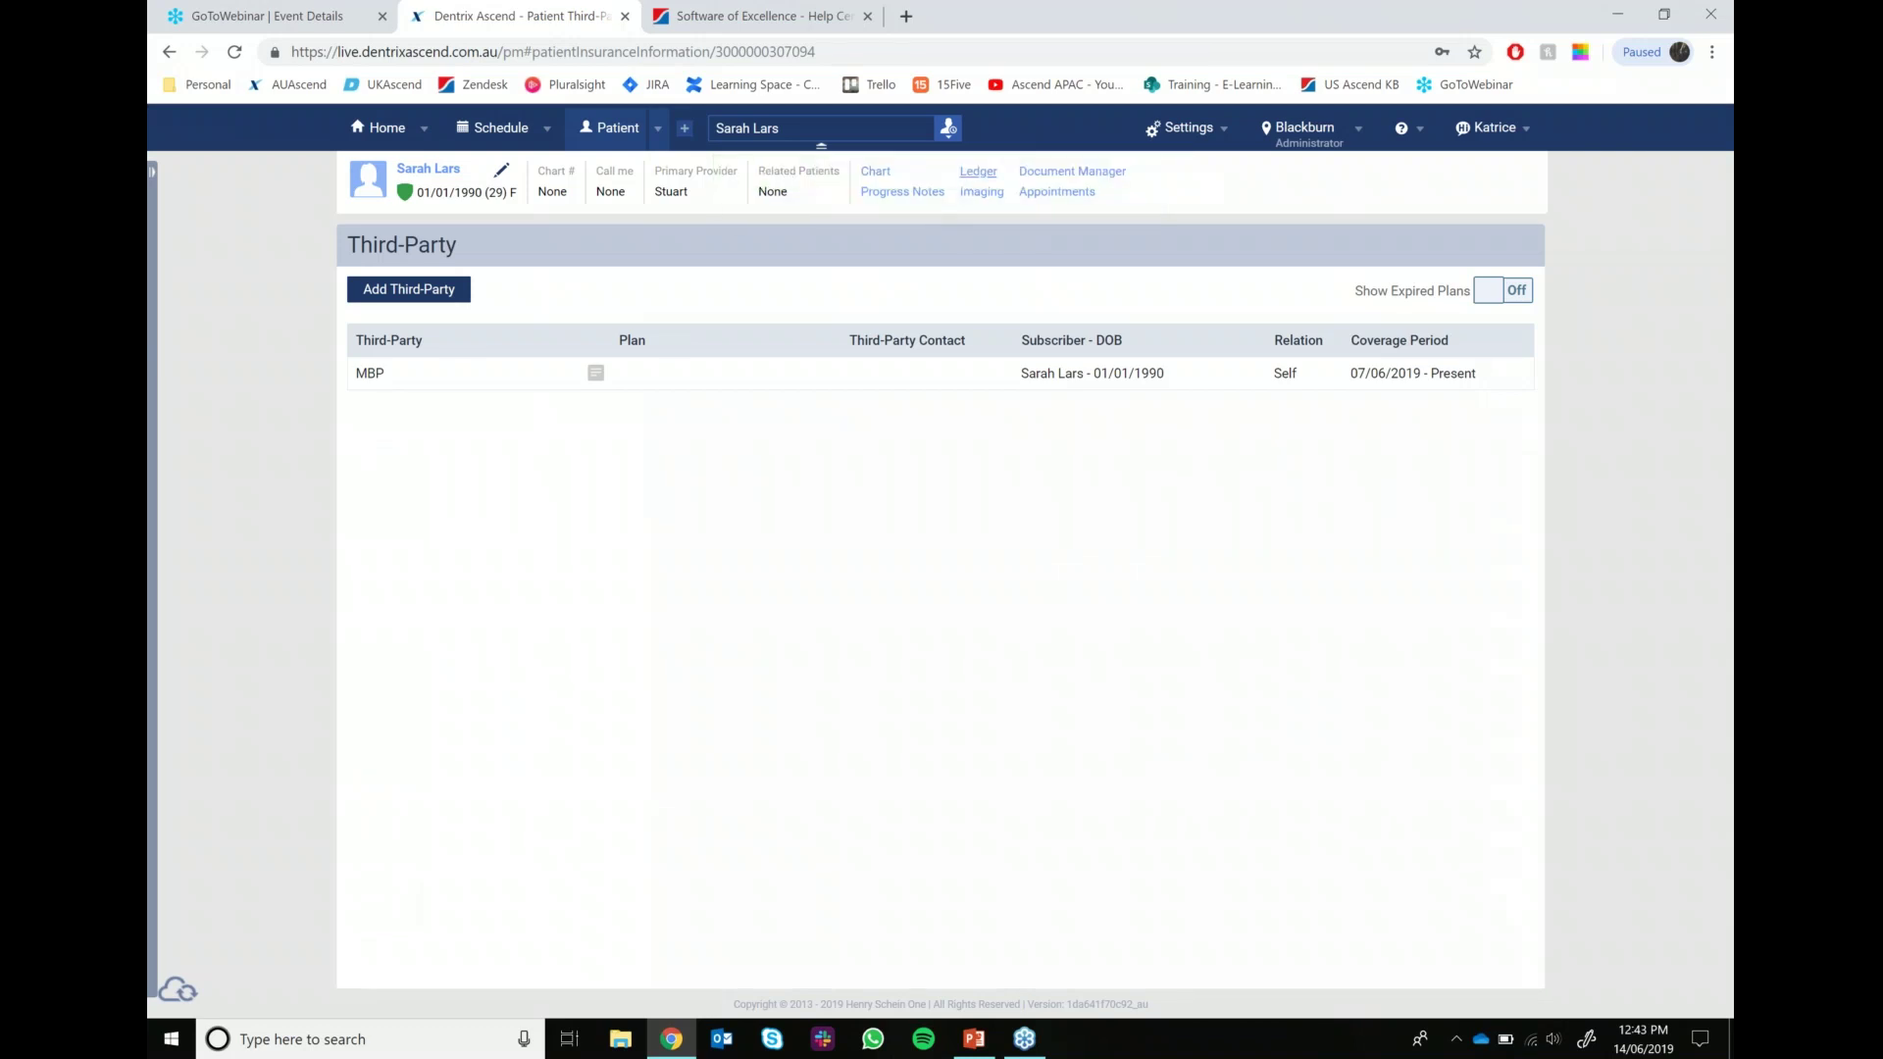
click(979, 172)
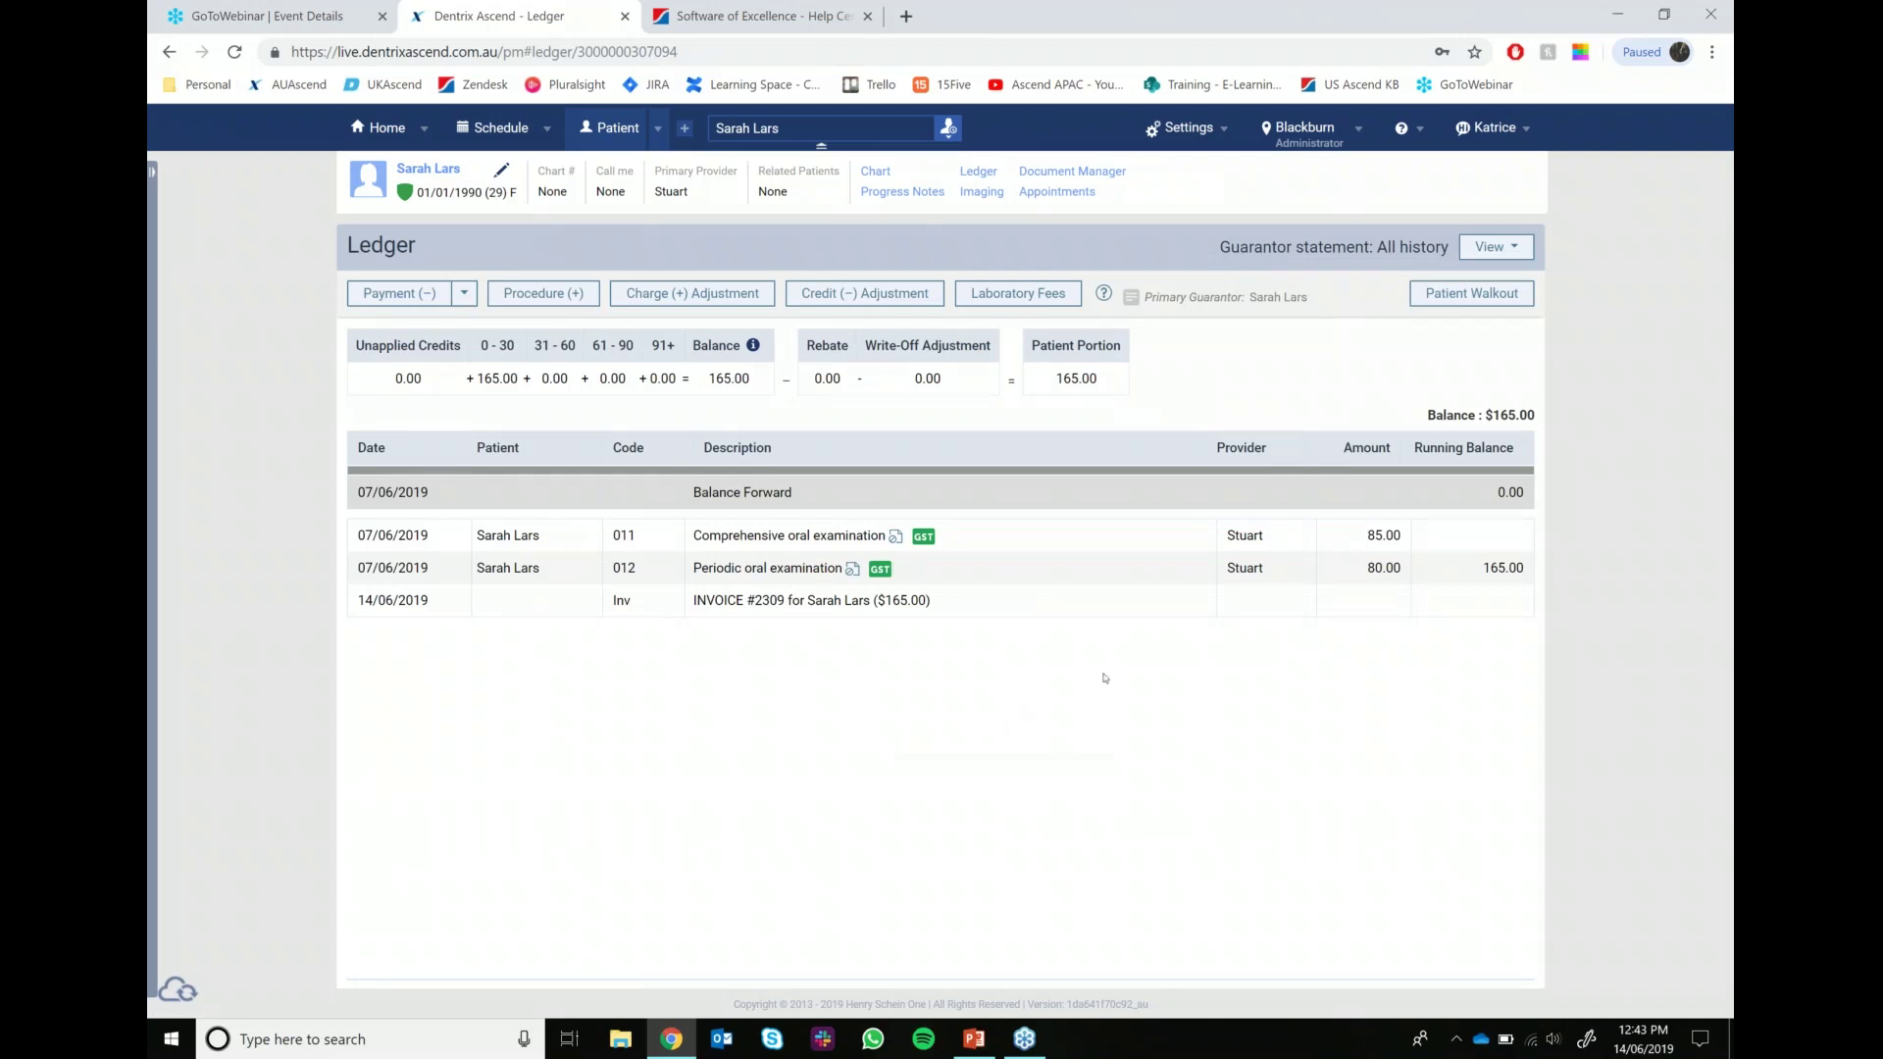
Step: Create a $165.00 HICAPS claim to MBP for both examinations through Patient Walkout
click(1471, 293)
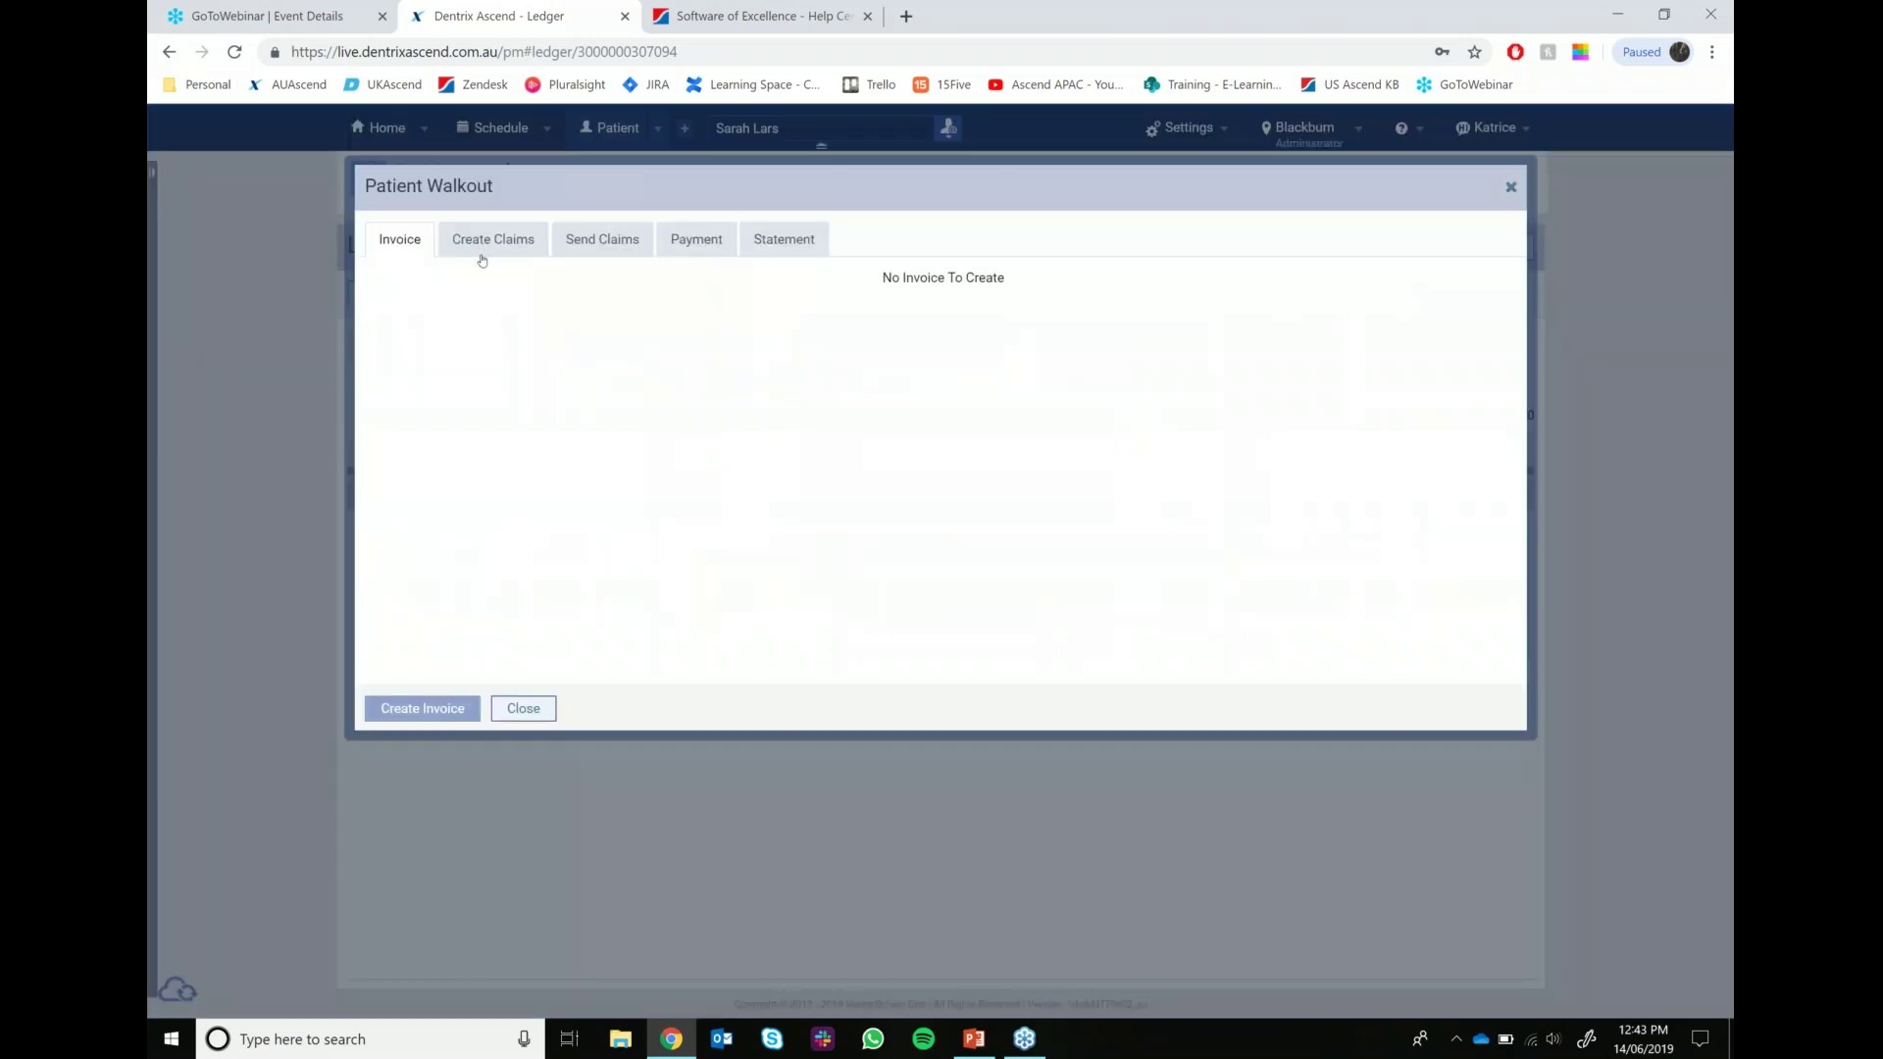
click(481, 255)
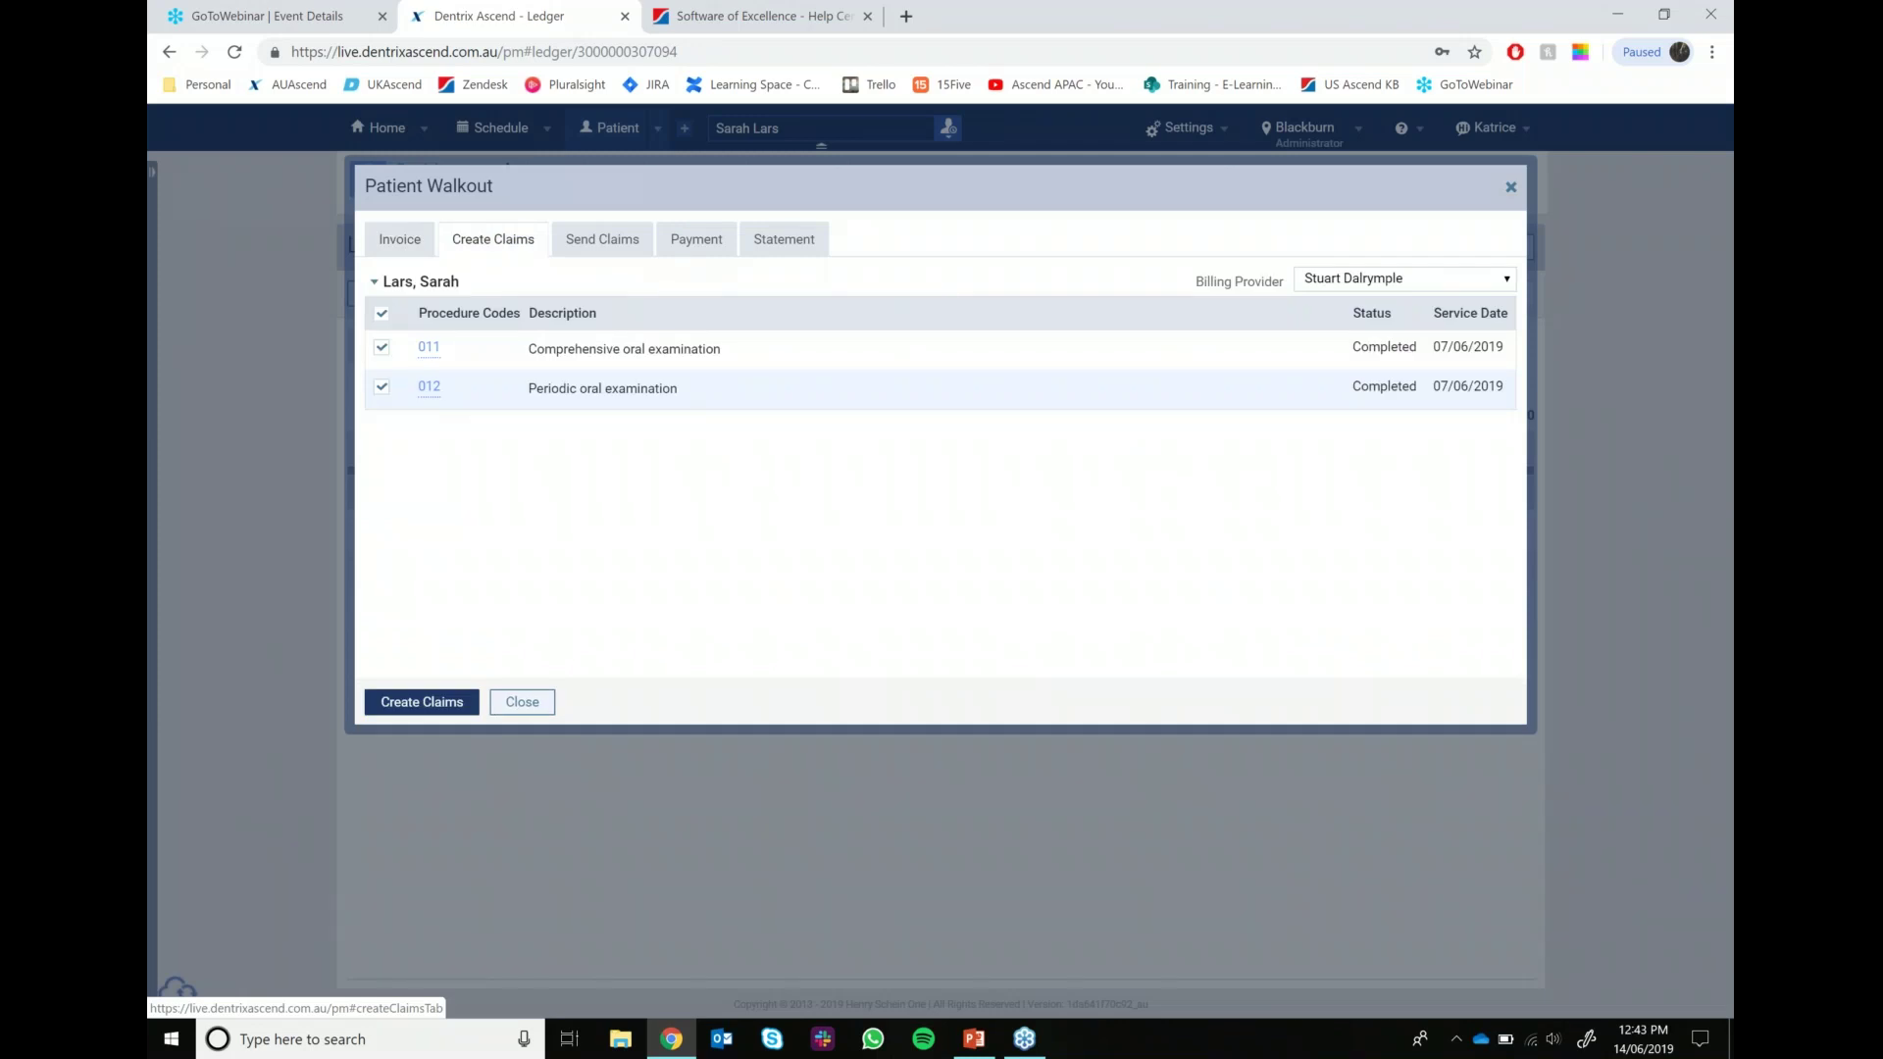
click(424, 702)
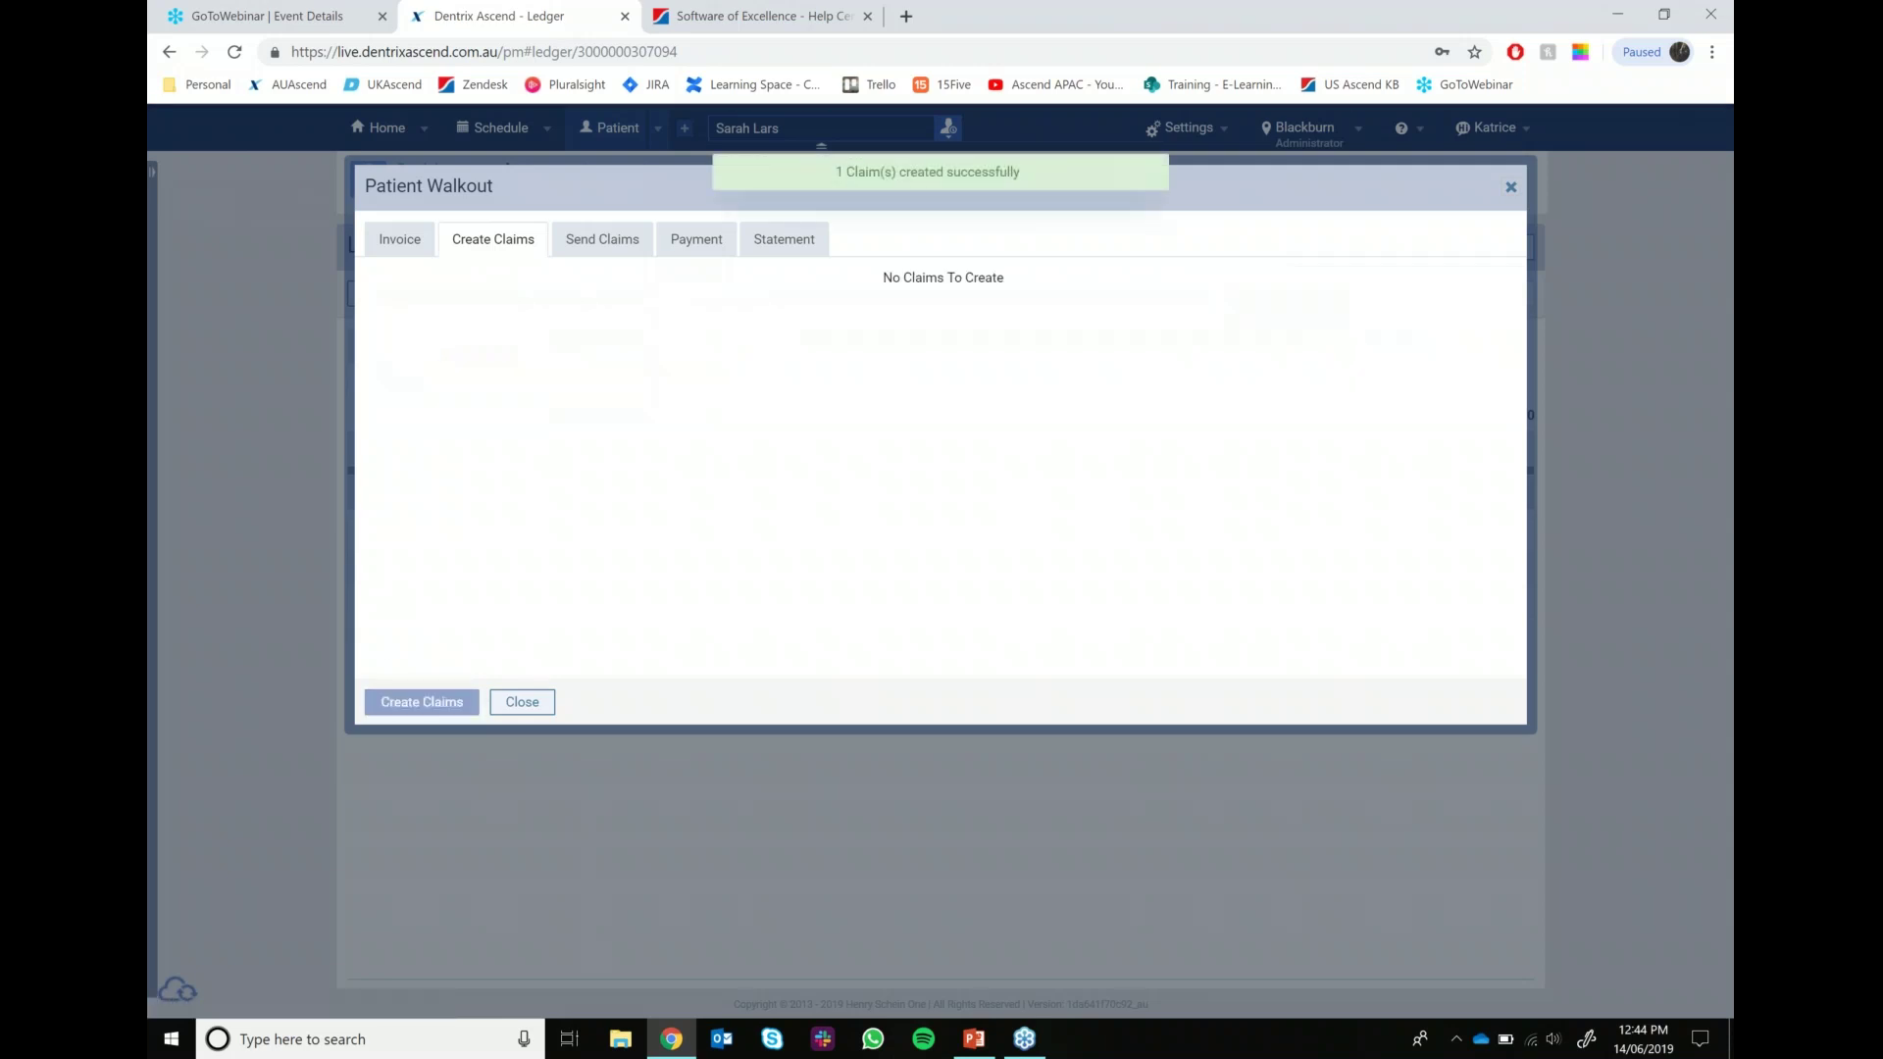
click(537, 703)
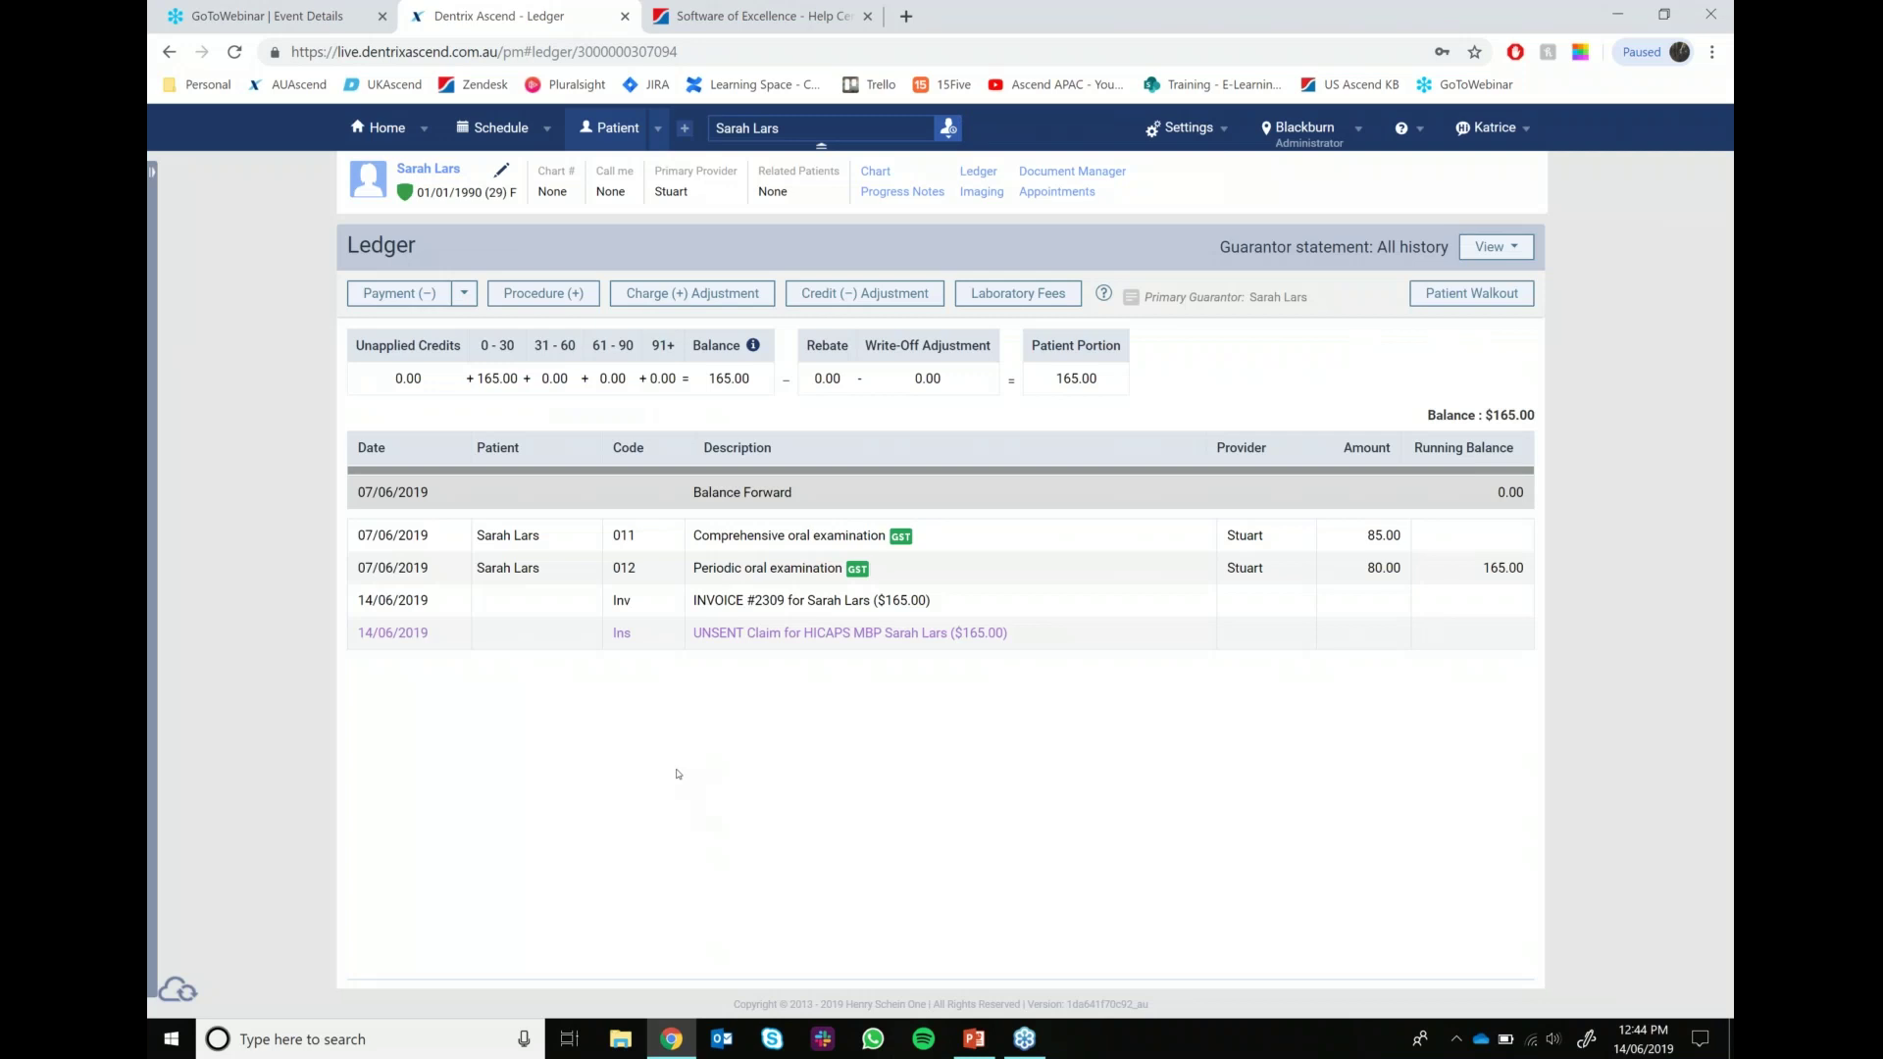
click(402, 297)
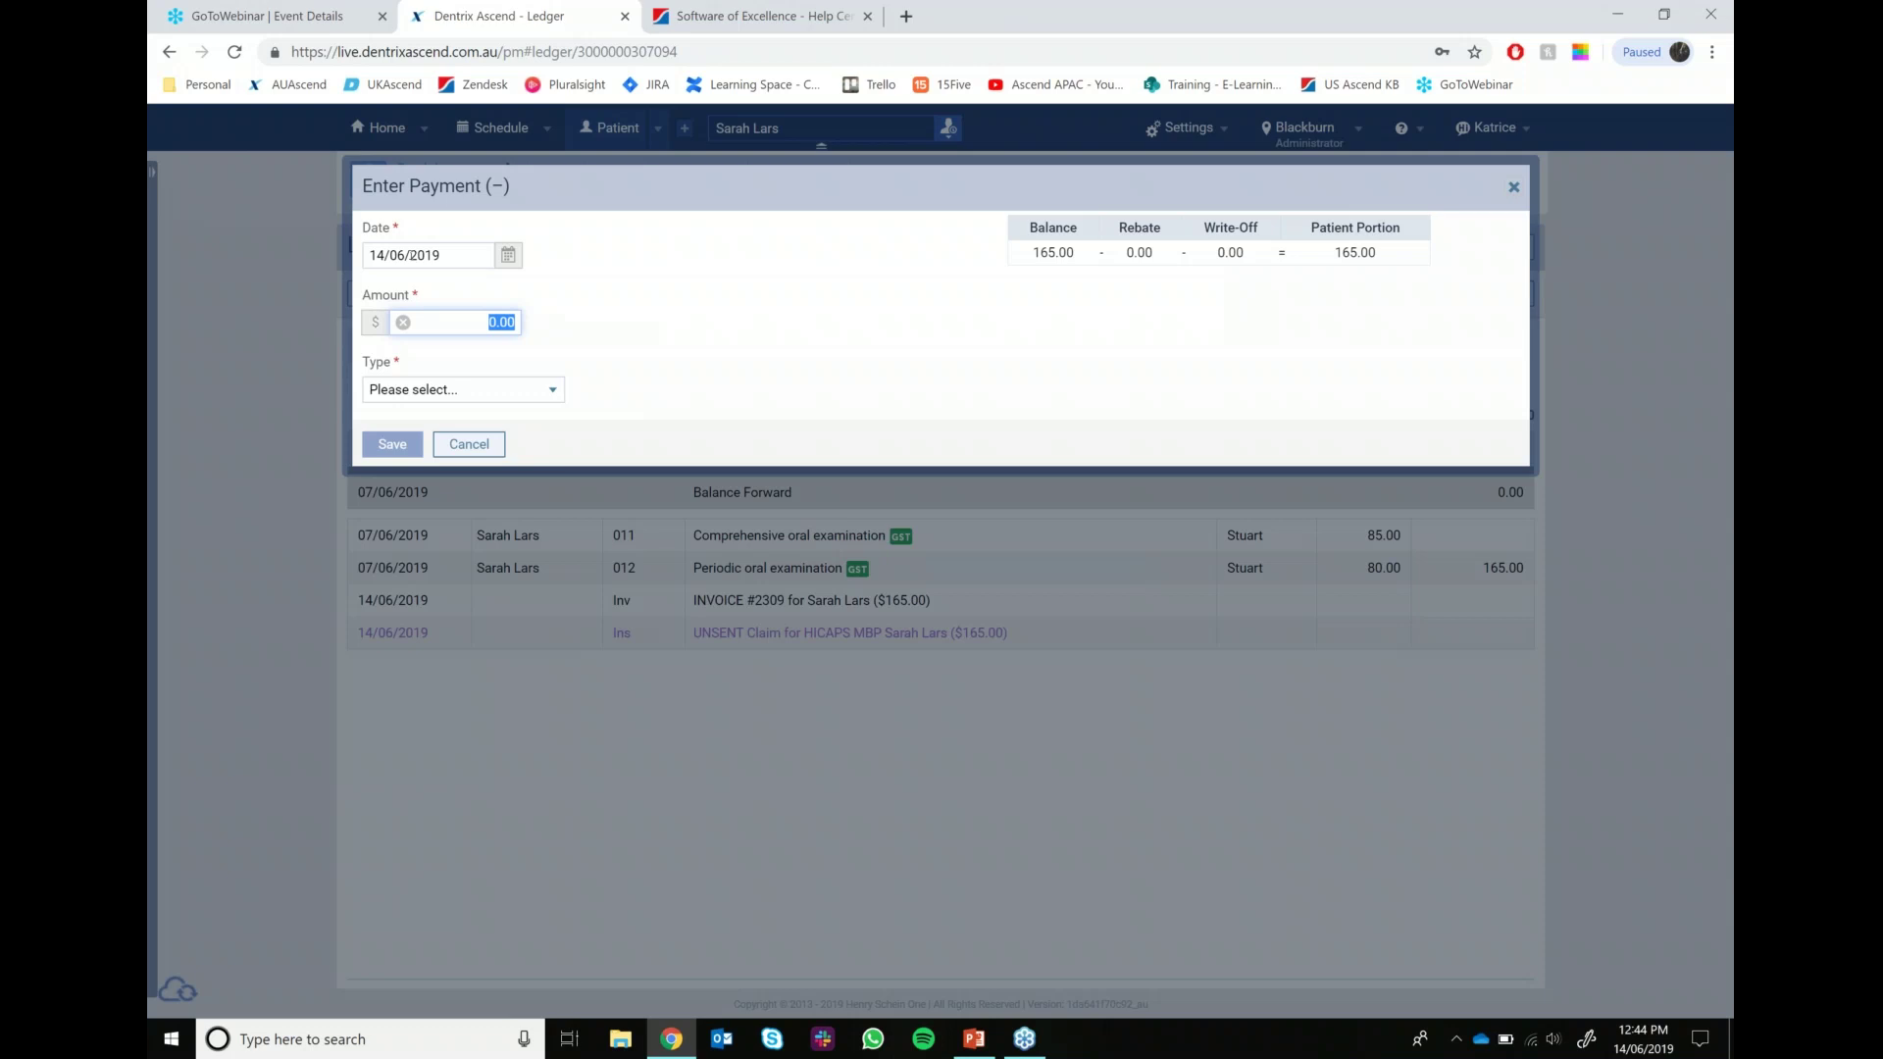
Step: Enter a $100.00 payment dated 07/06/2019 of type Eclaim Payment – Electronic
key(shift+Tab)
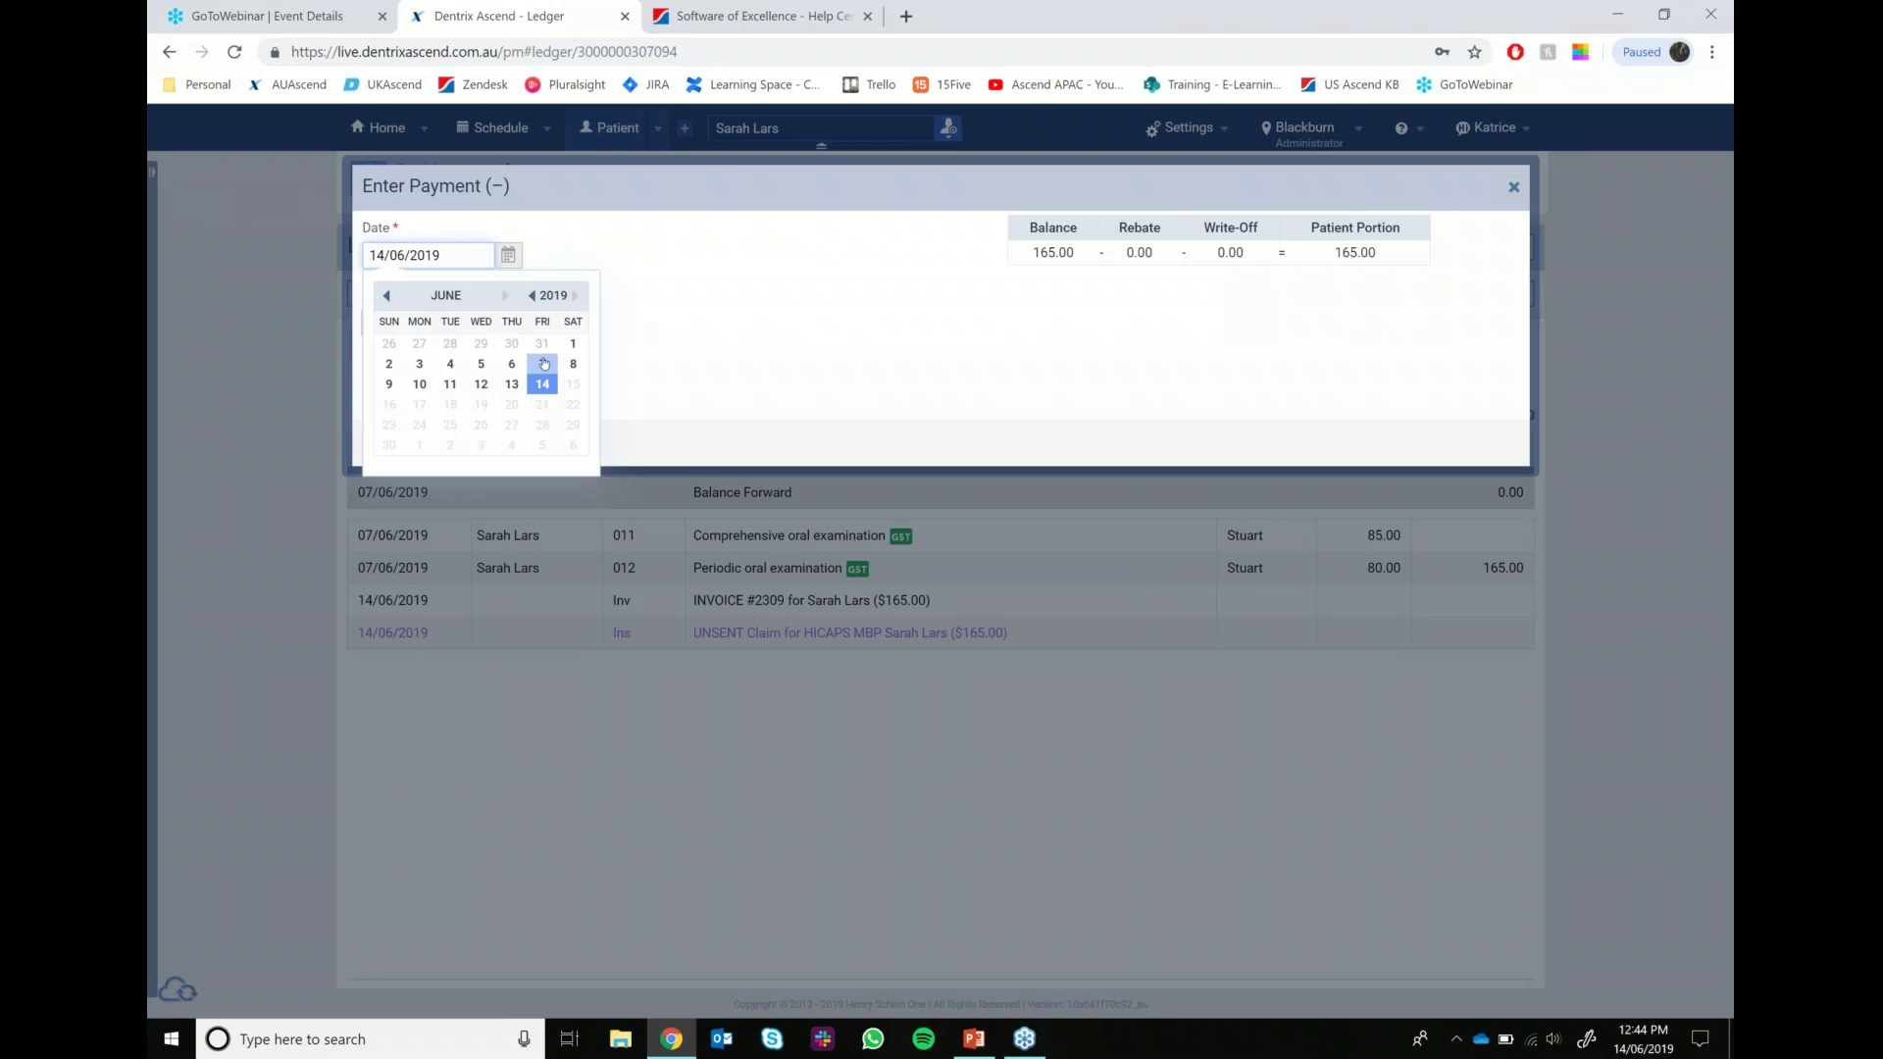
click(545, 364)
click(459, 321)
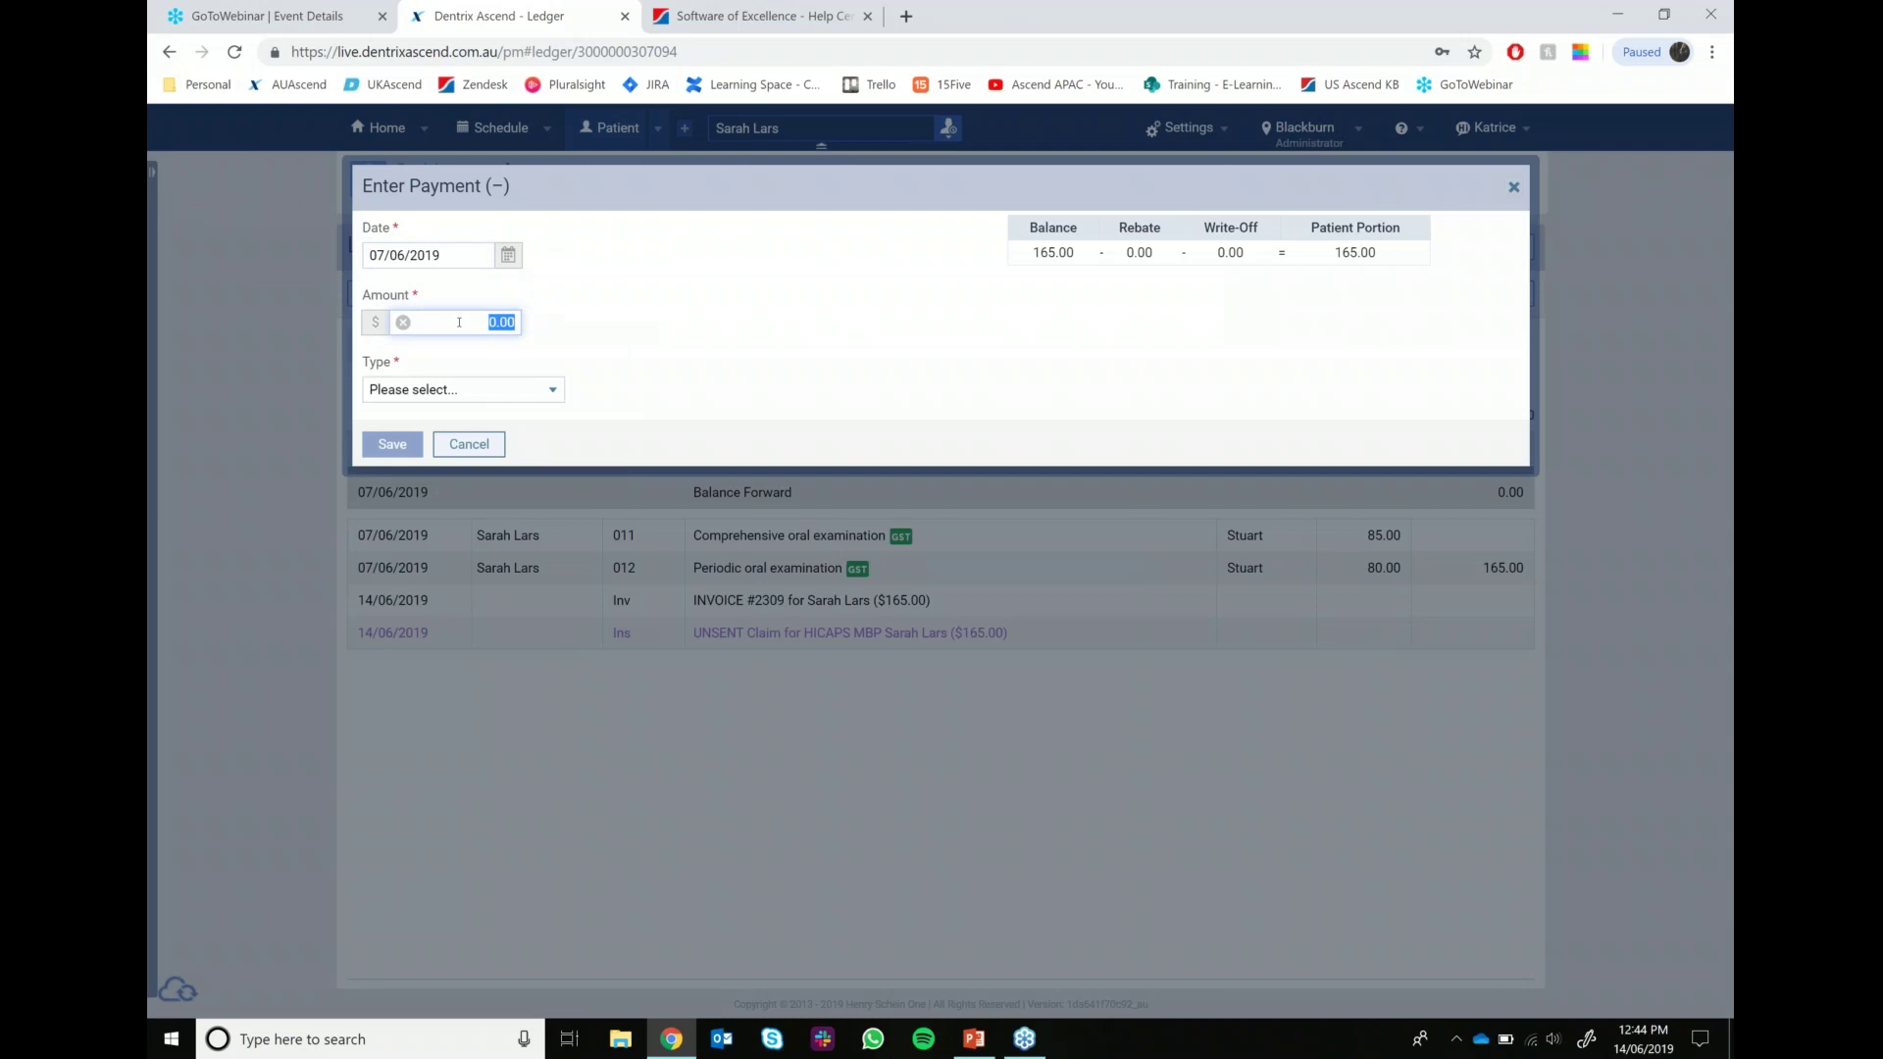
text(100)
click(641, 322)
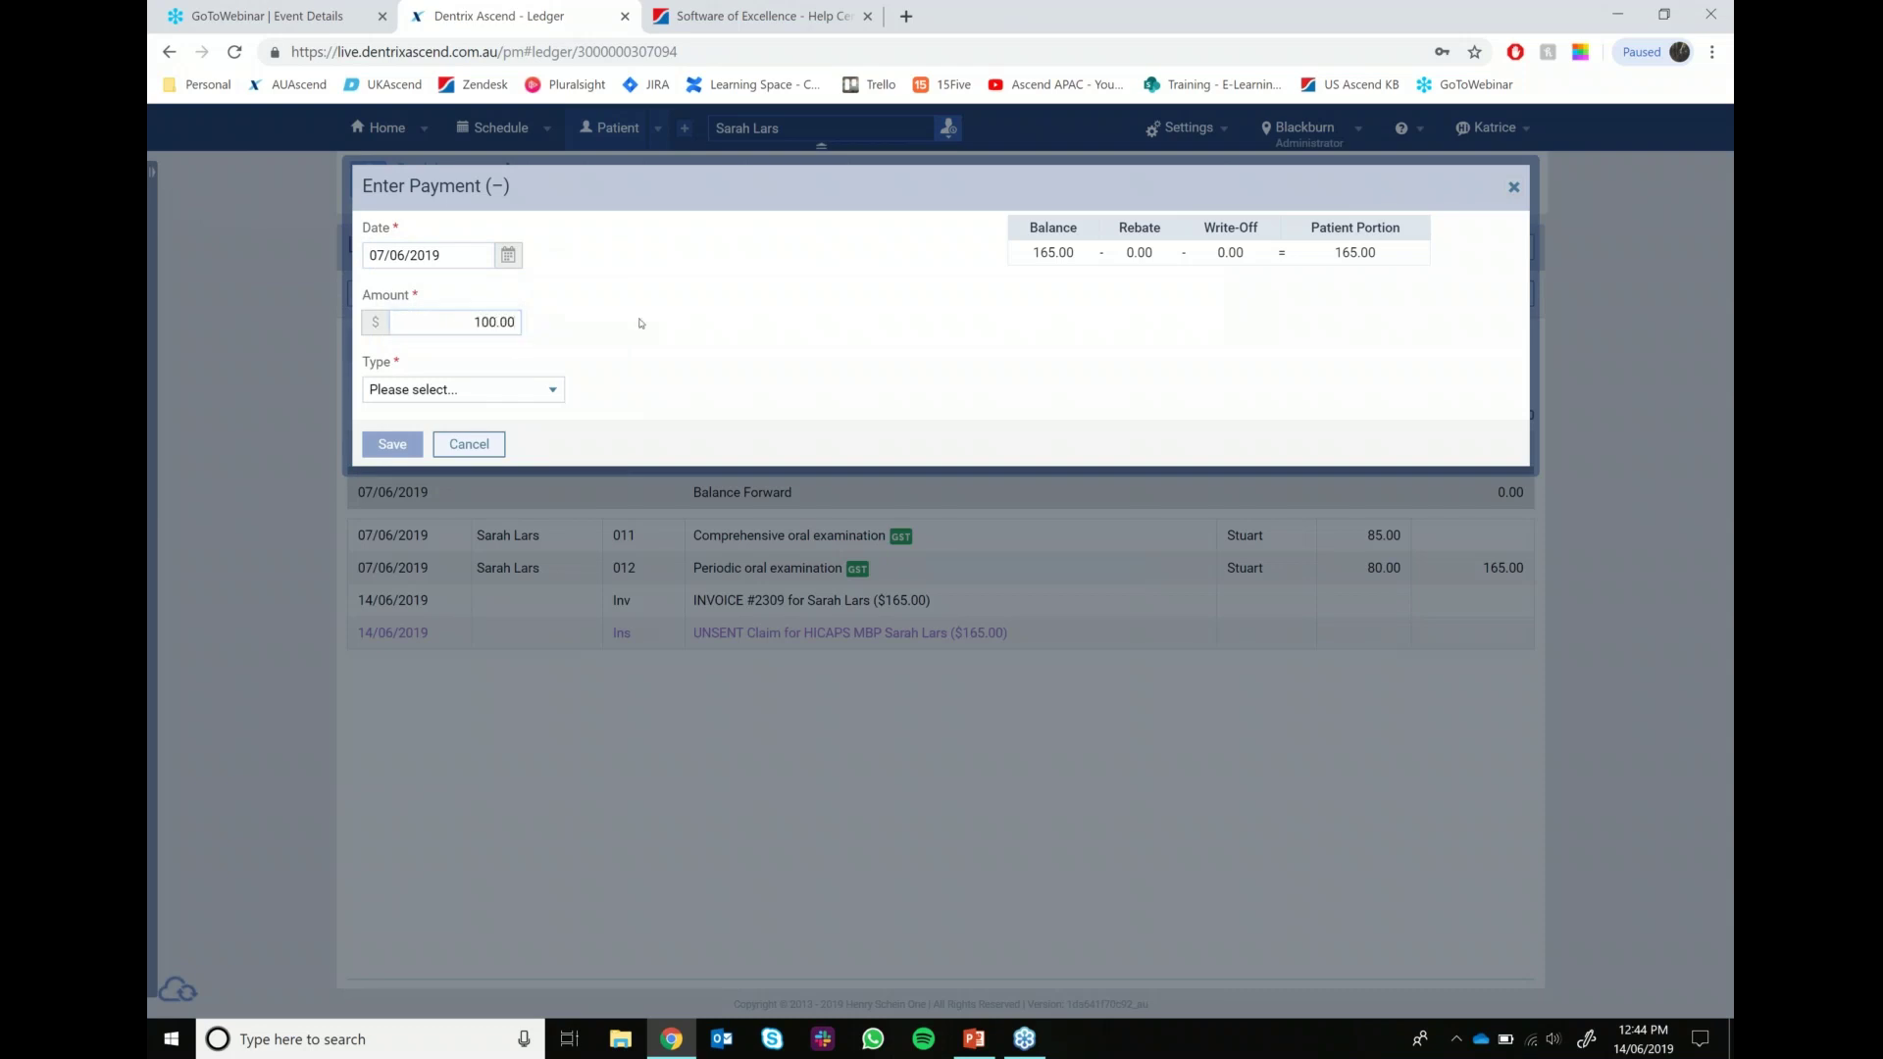
click(555, 390)
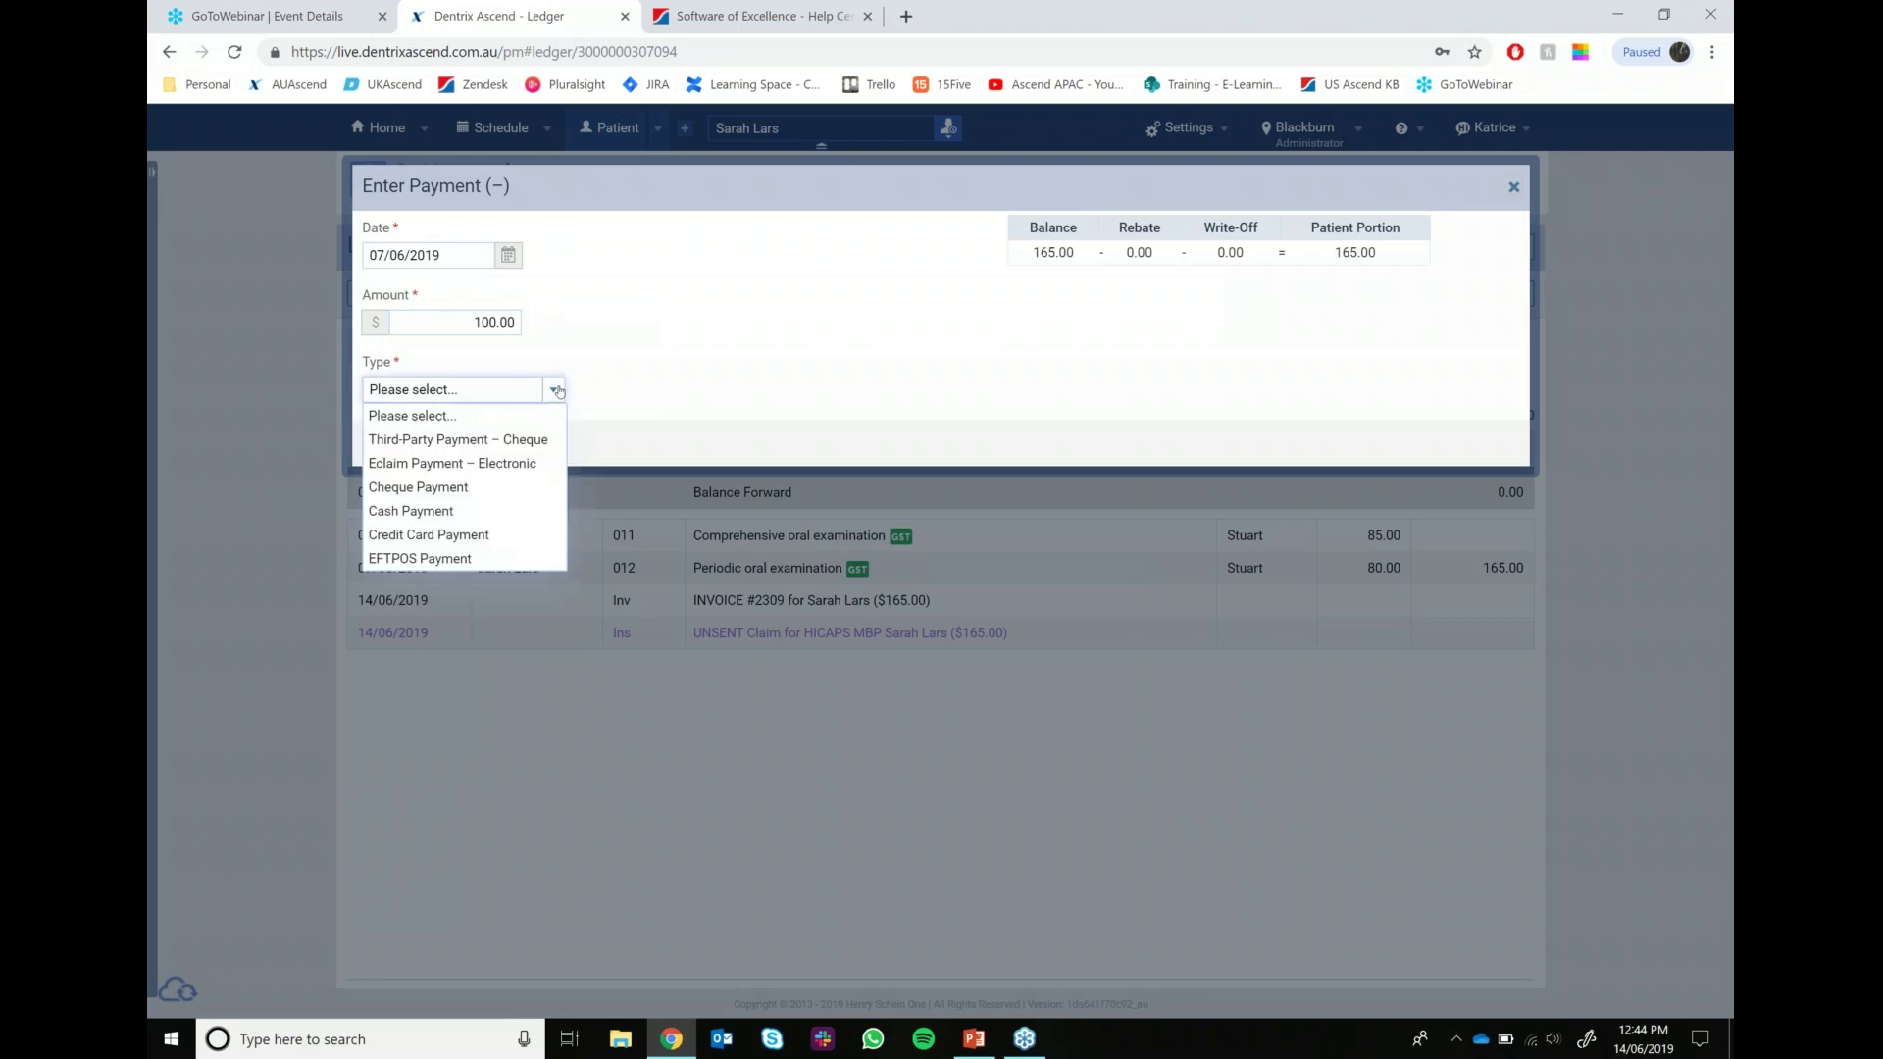
click(504, 465)
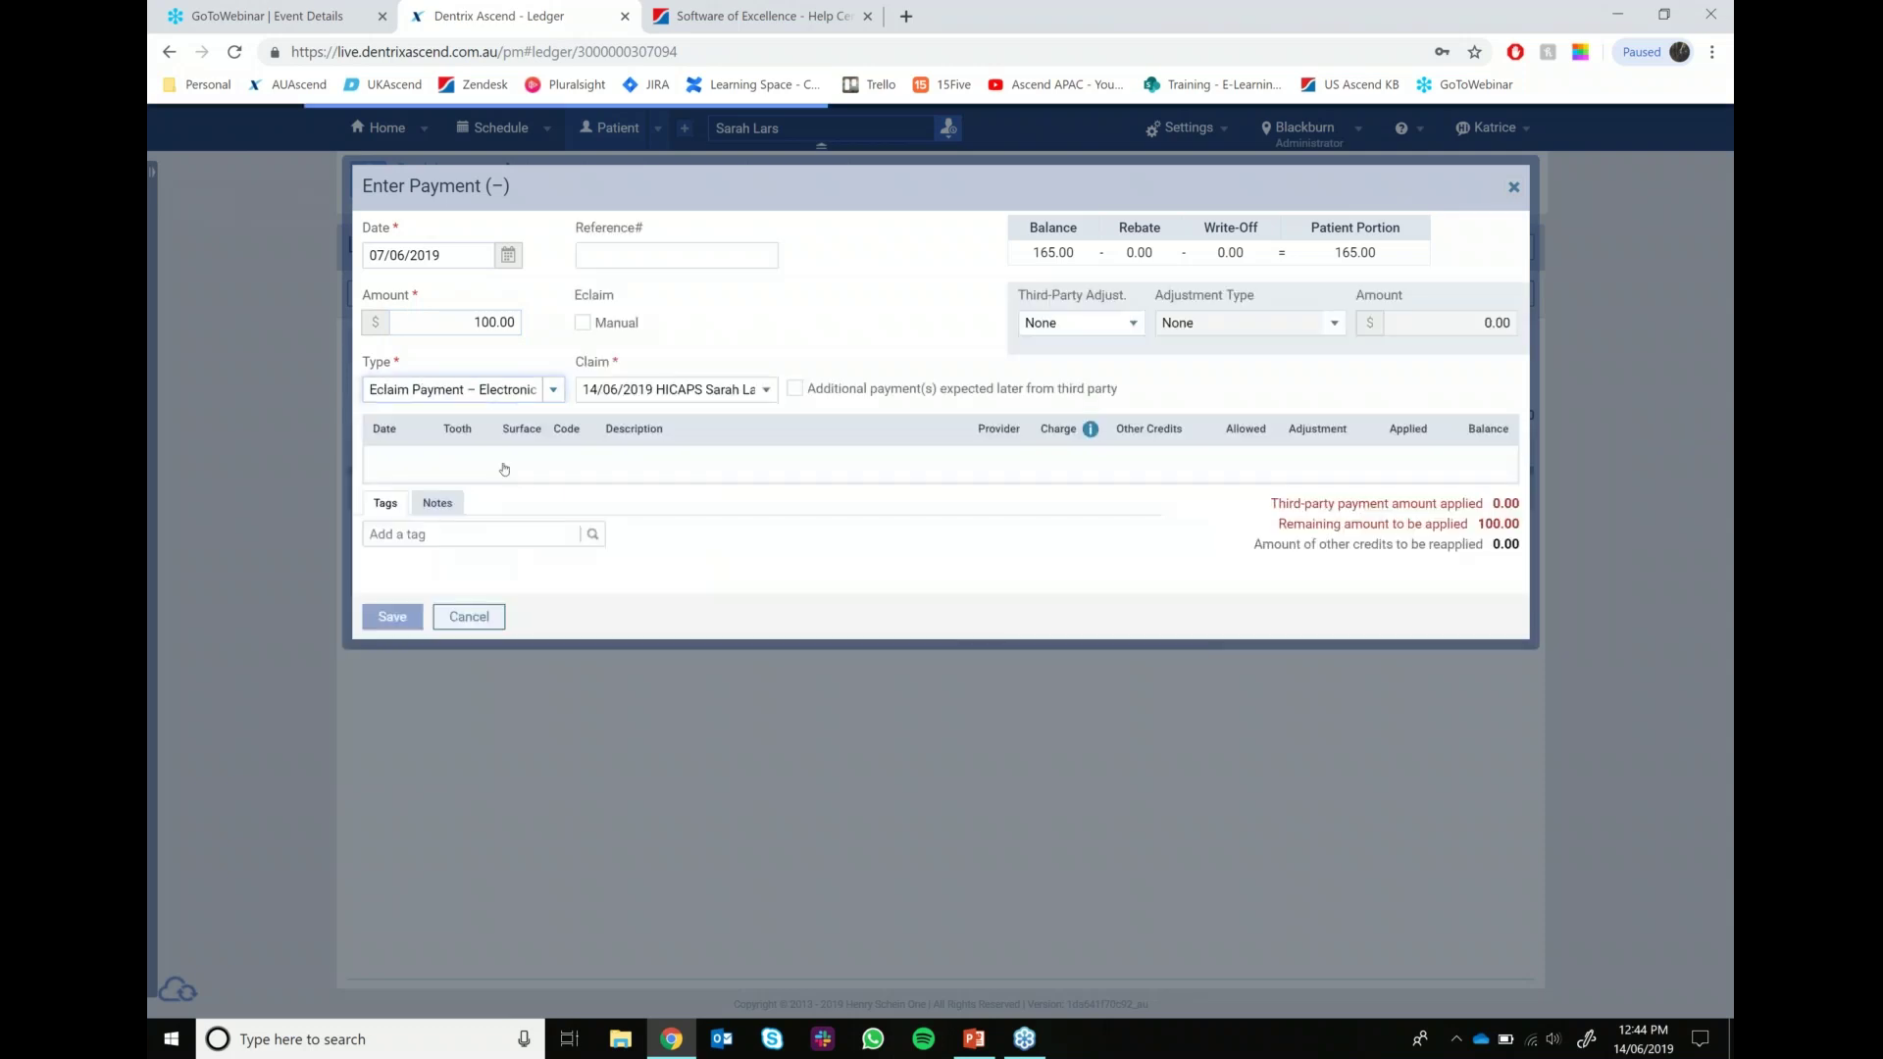
Step: Apply 50.00 to each examination and save the payment, leaving 65.00 owing
click(1390, 465)
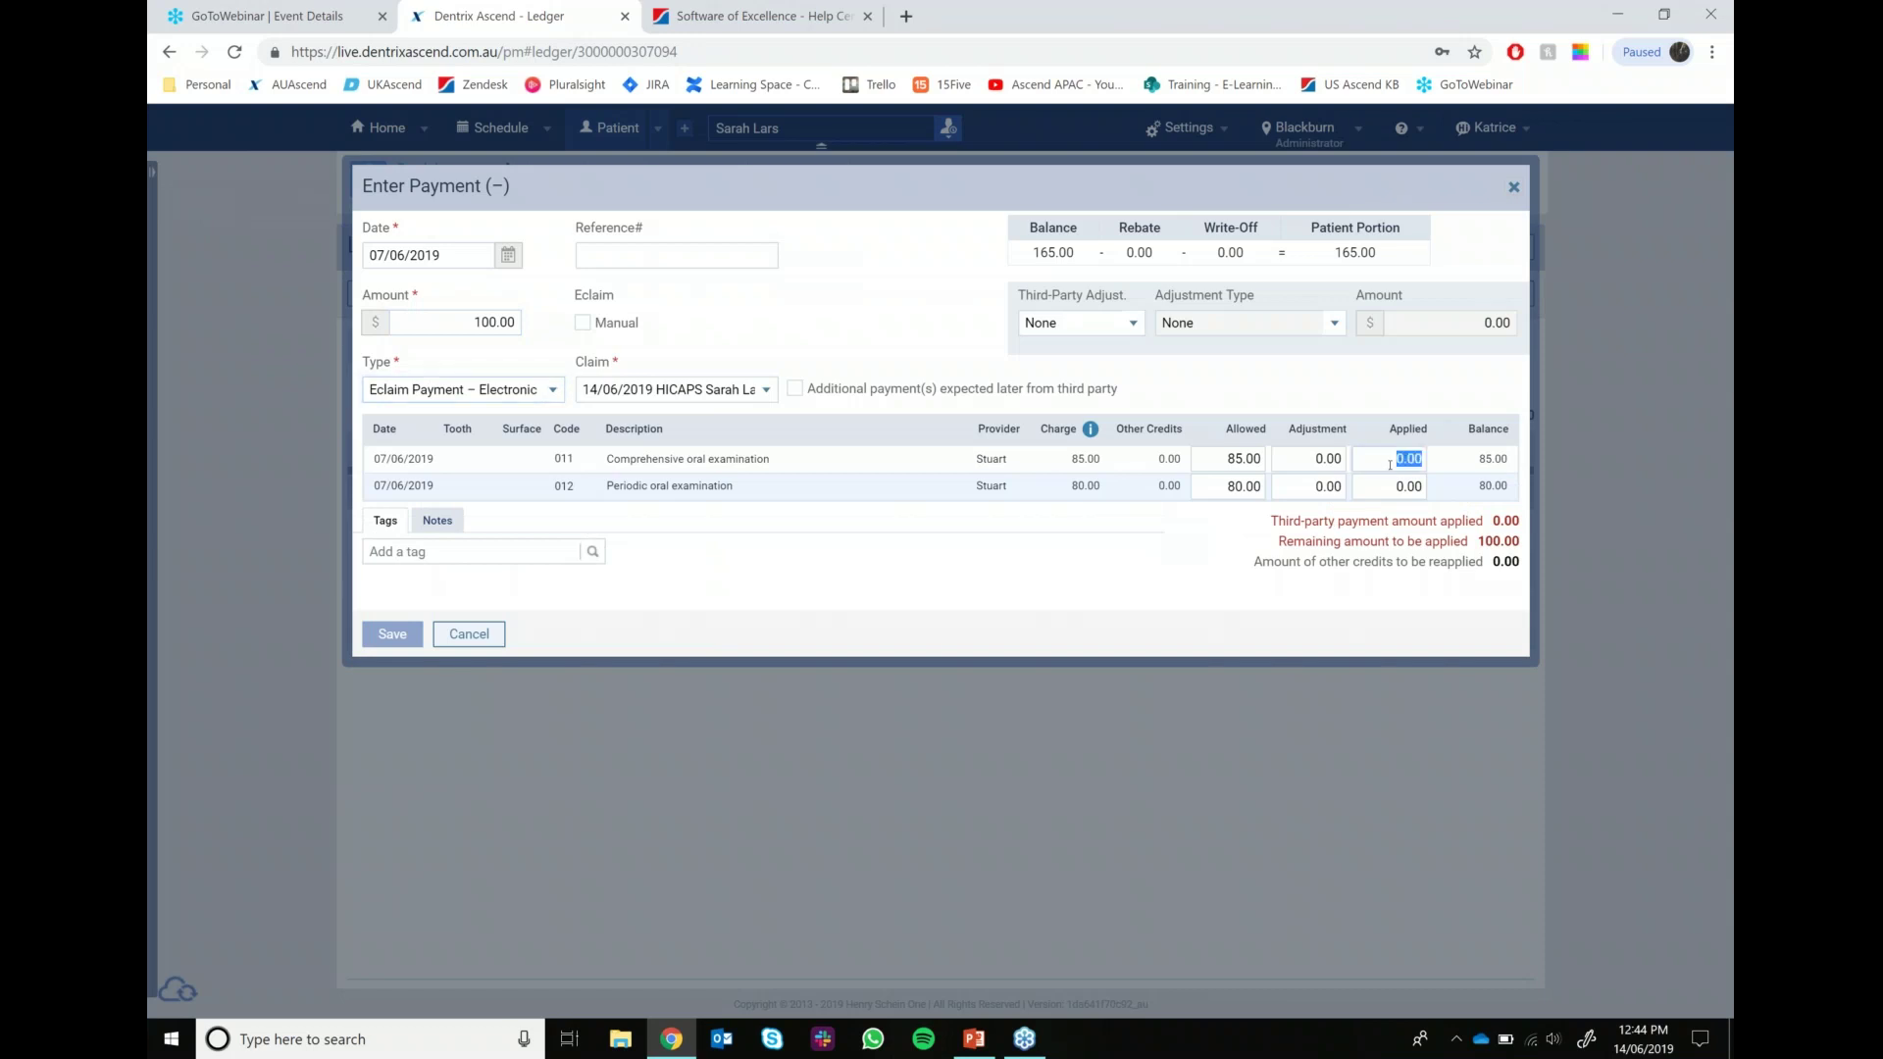
text(50)
click(1390, 482)
text(50)
click(915, 629)
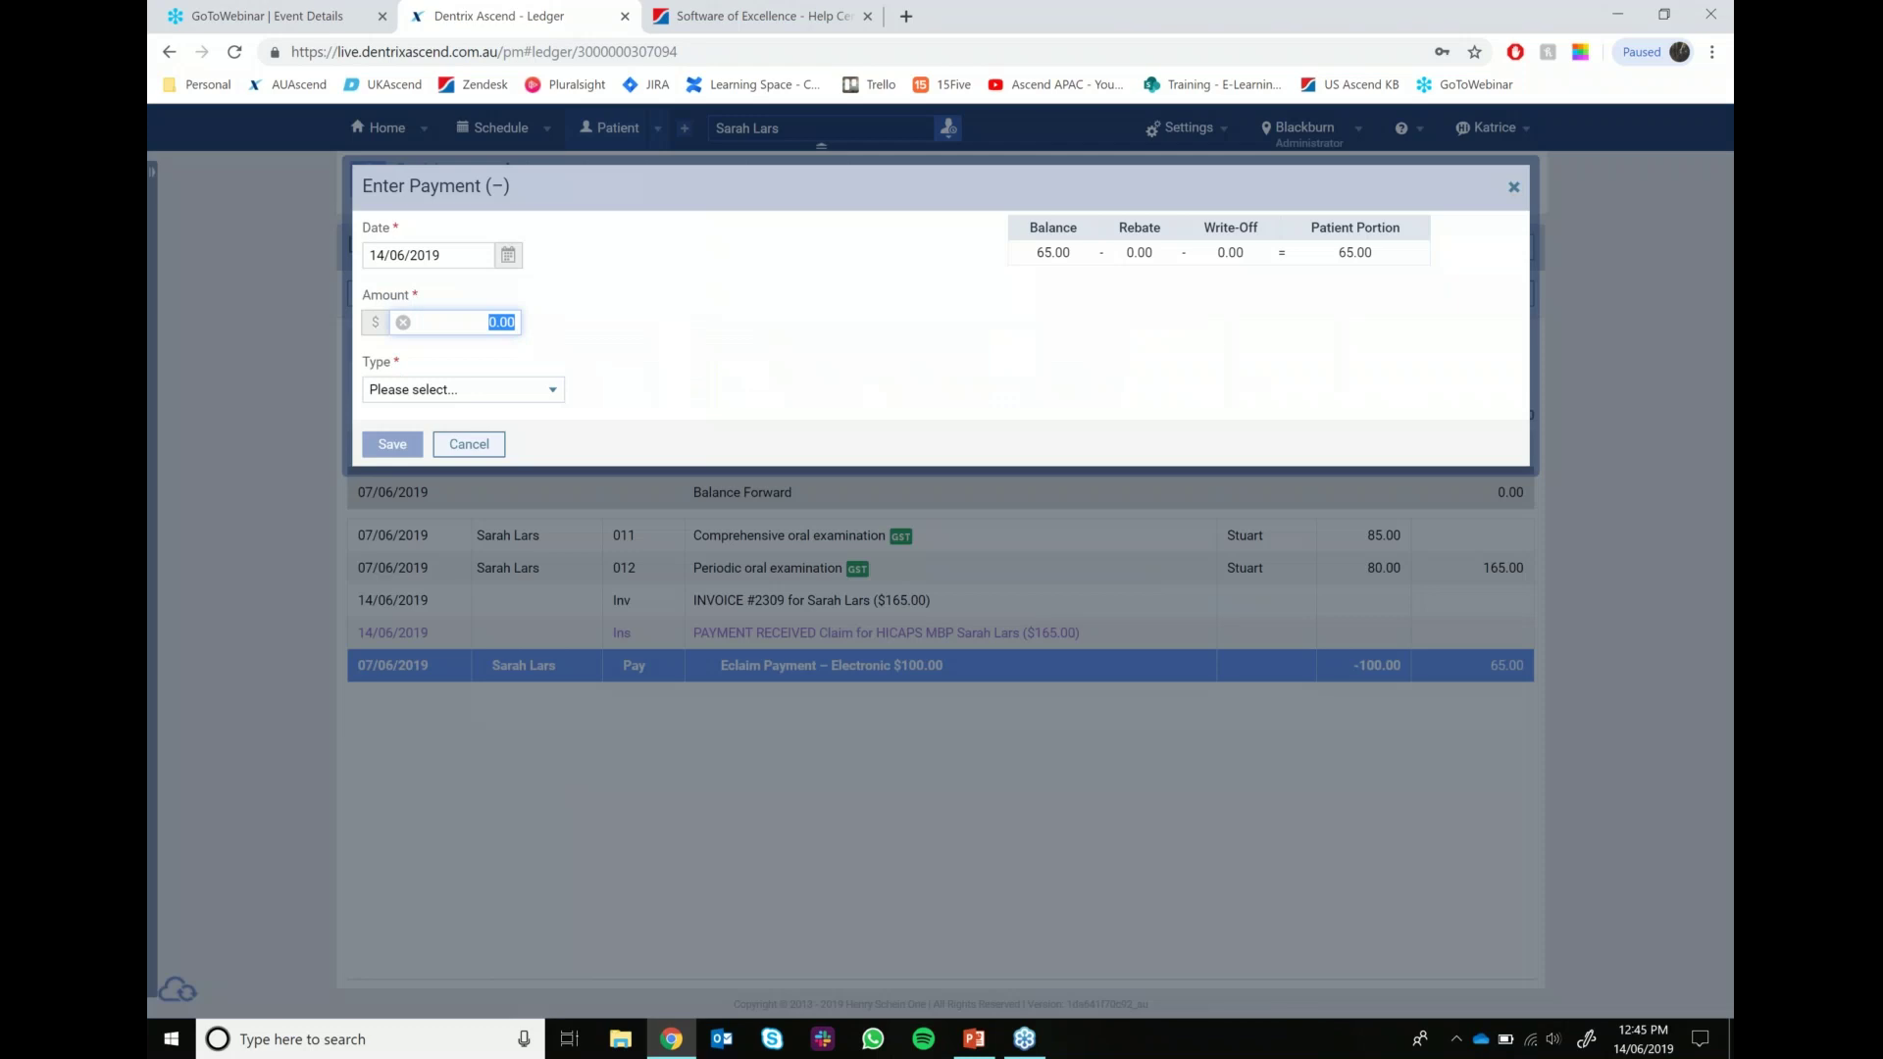
Step: Record a $65.00 Cash Payment dated 07/06/2019, bringing the balance to $0.00
click(411, 258)
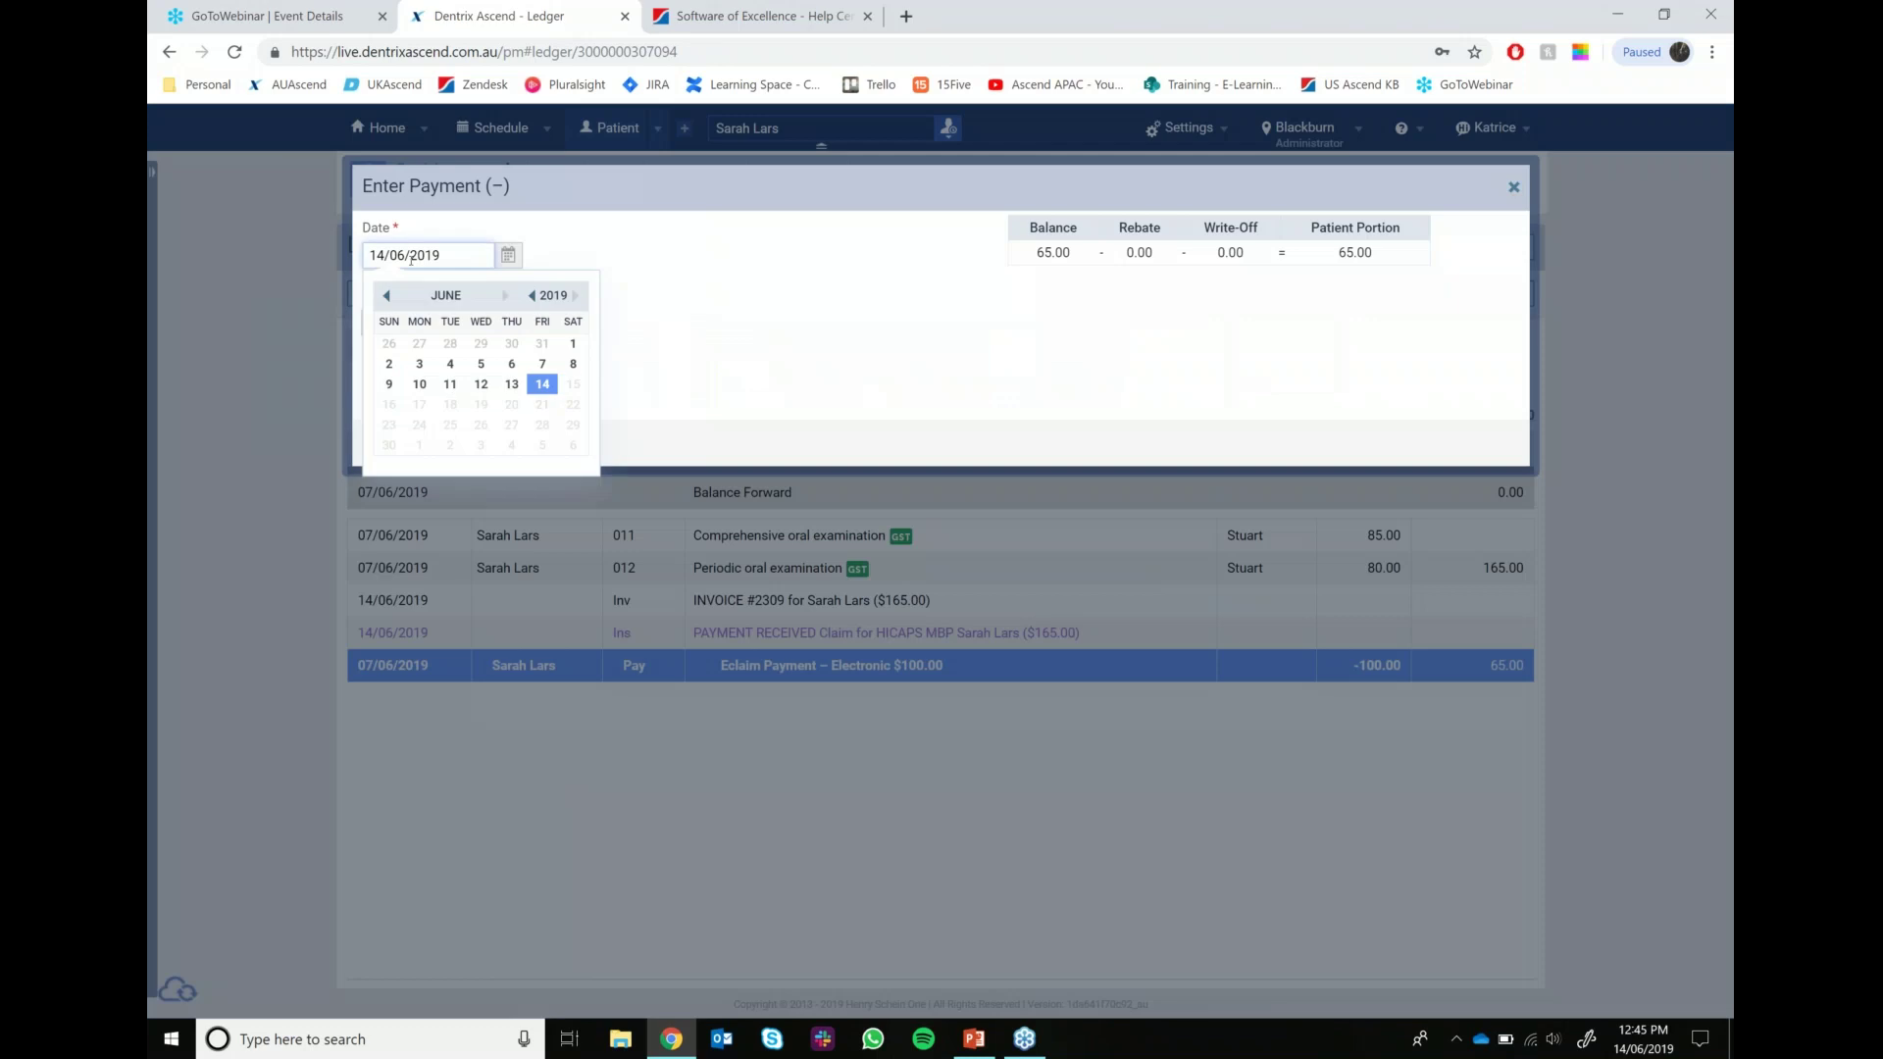
click(542, 364)
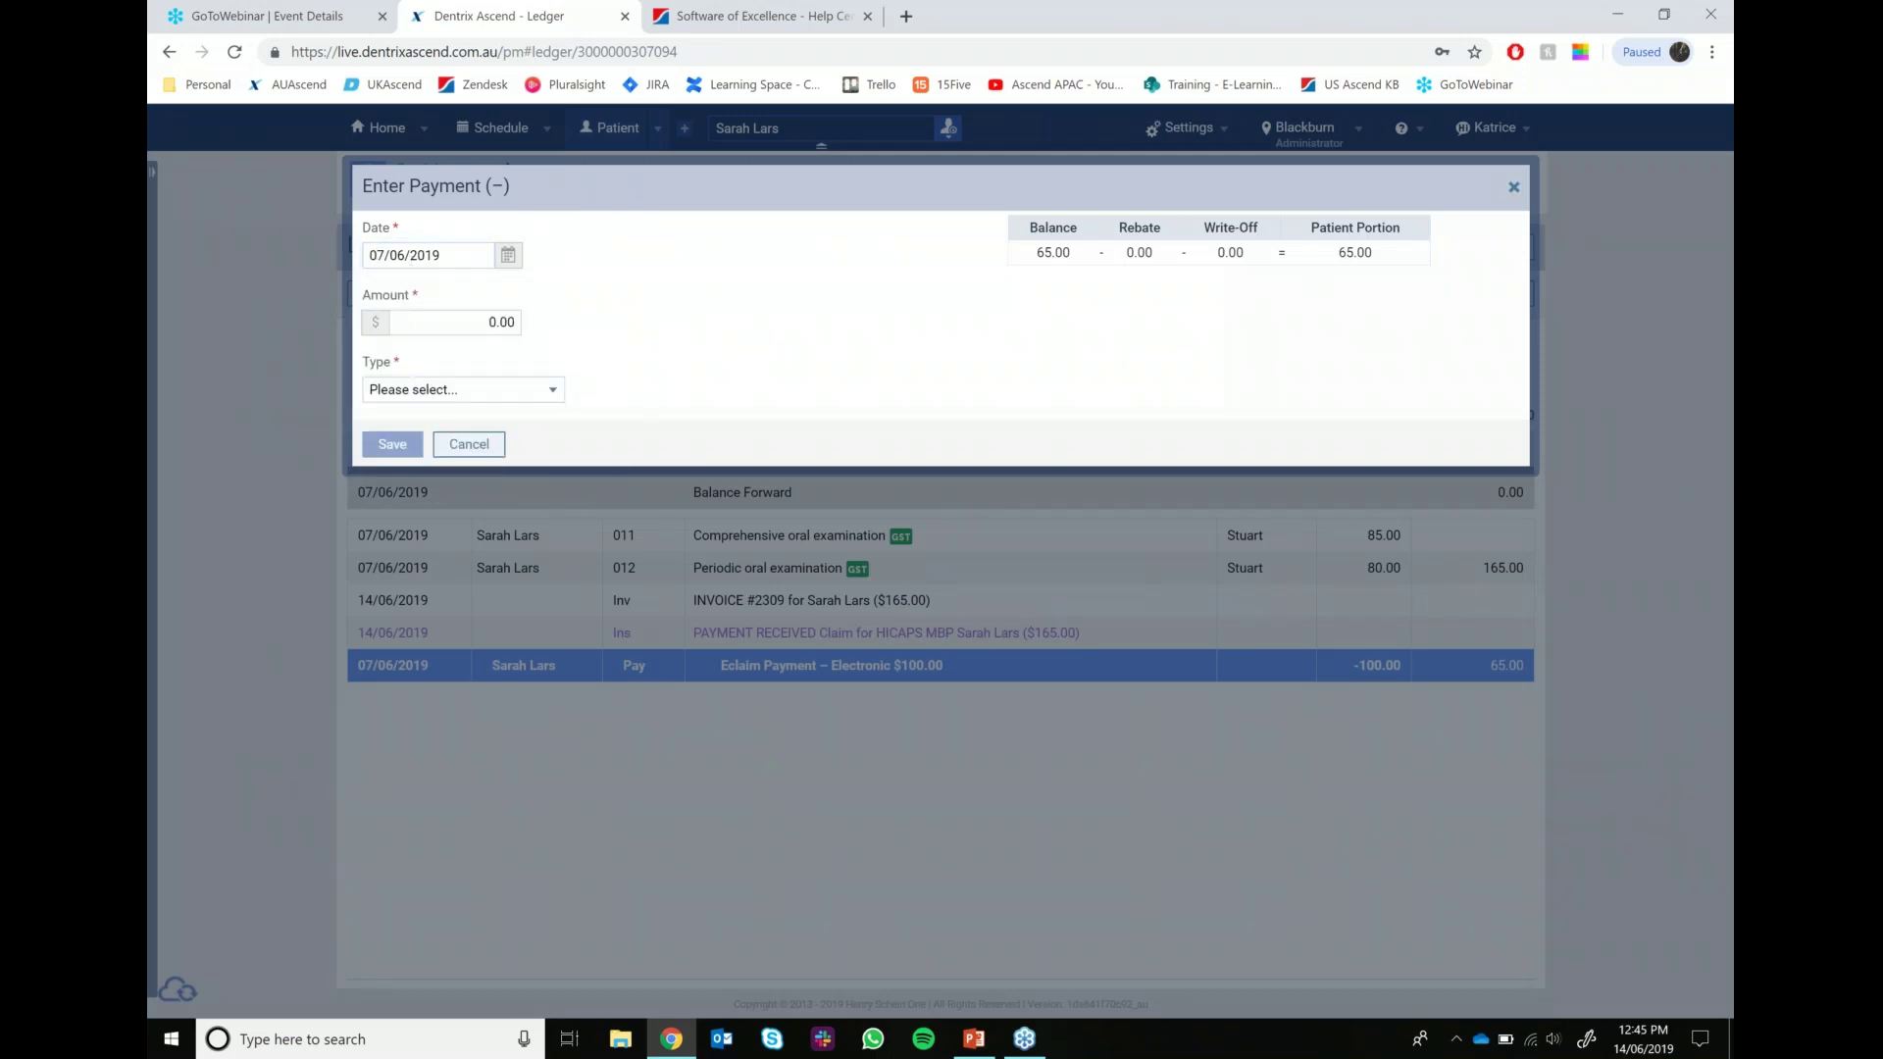
click(474, 319)
text(65)
click(616, 375)
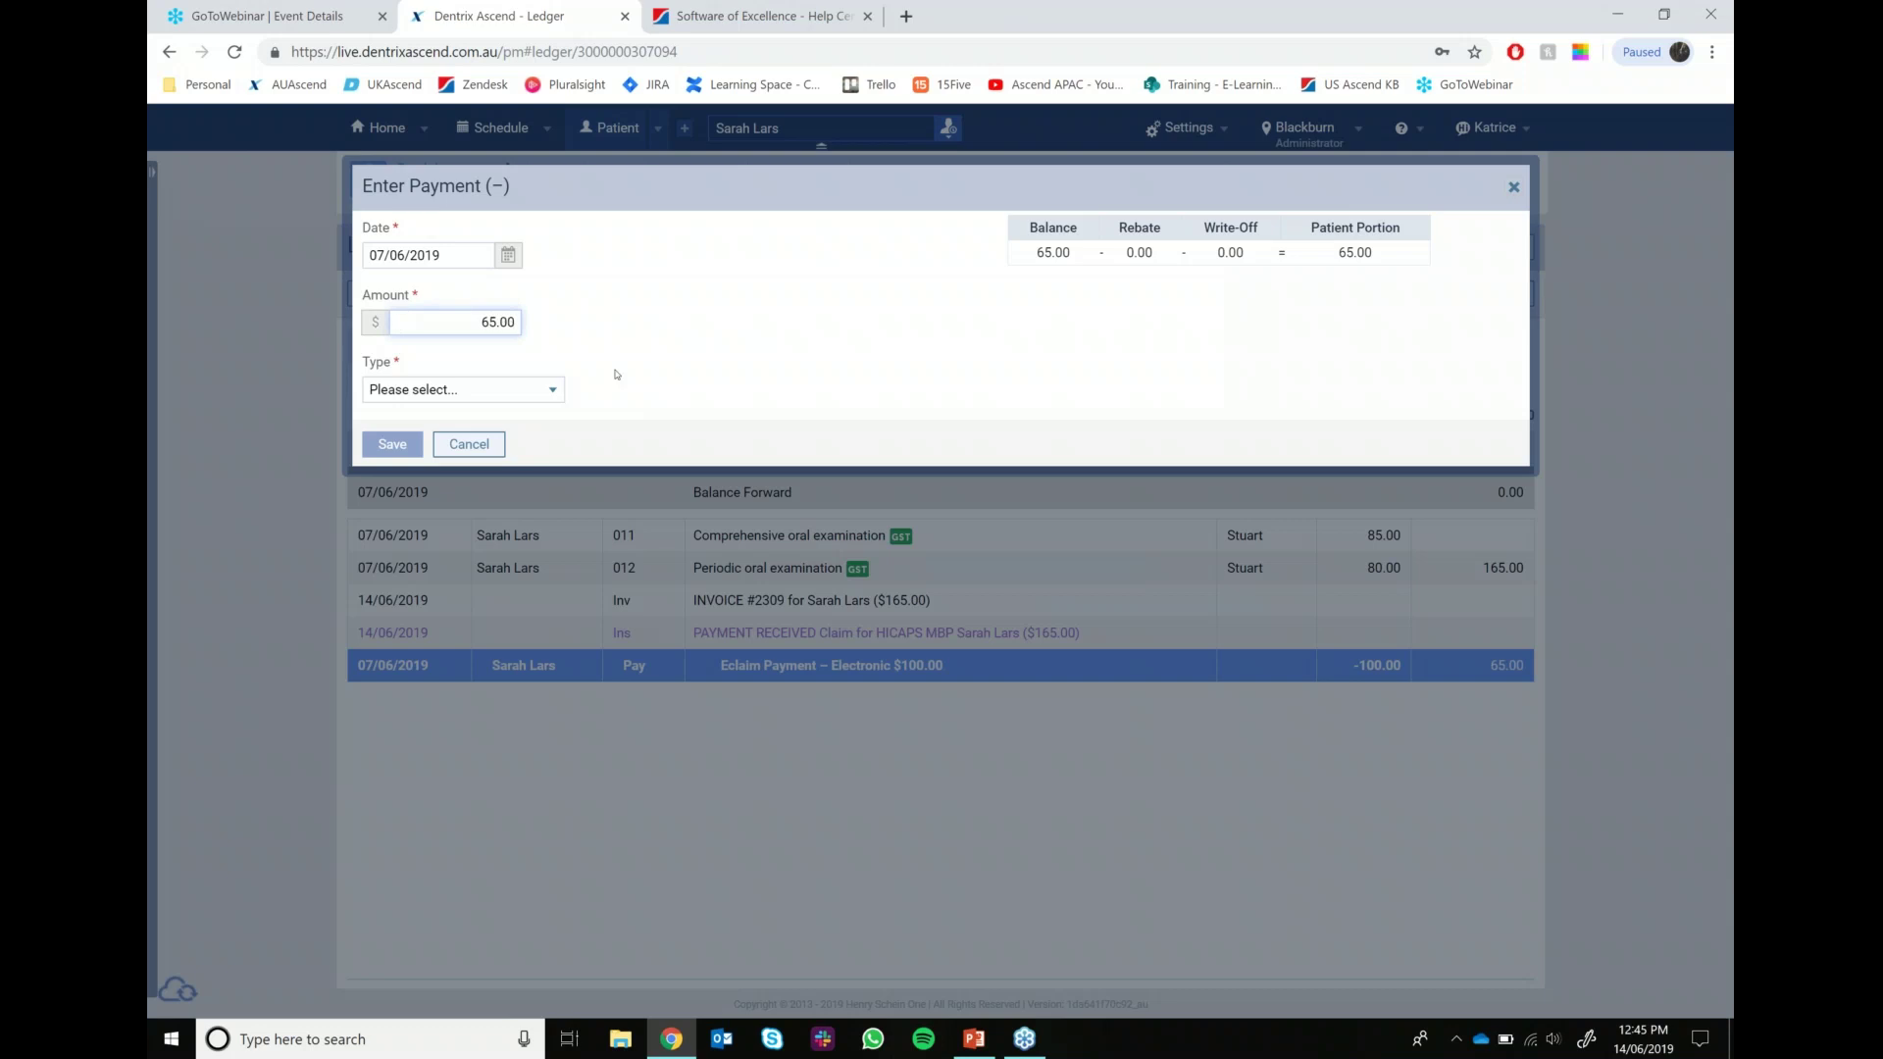
click(554, 389)
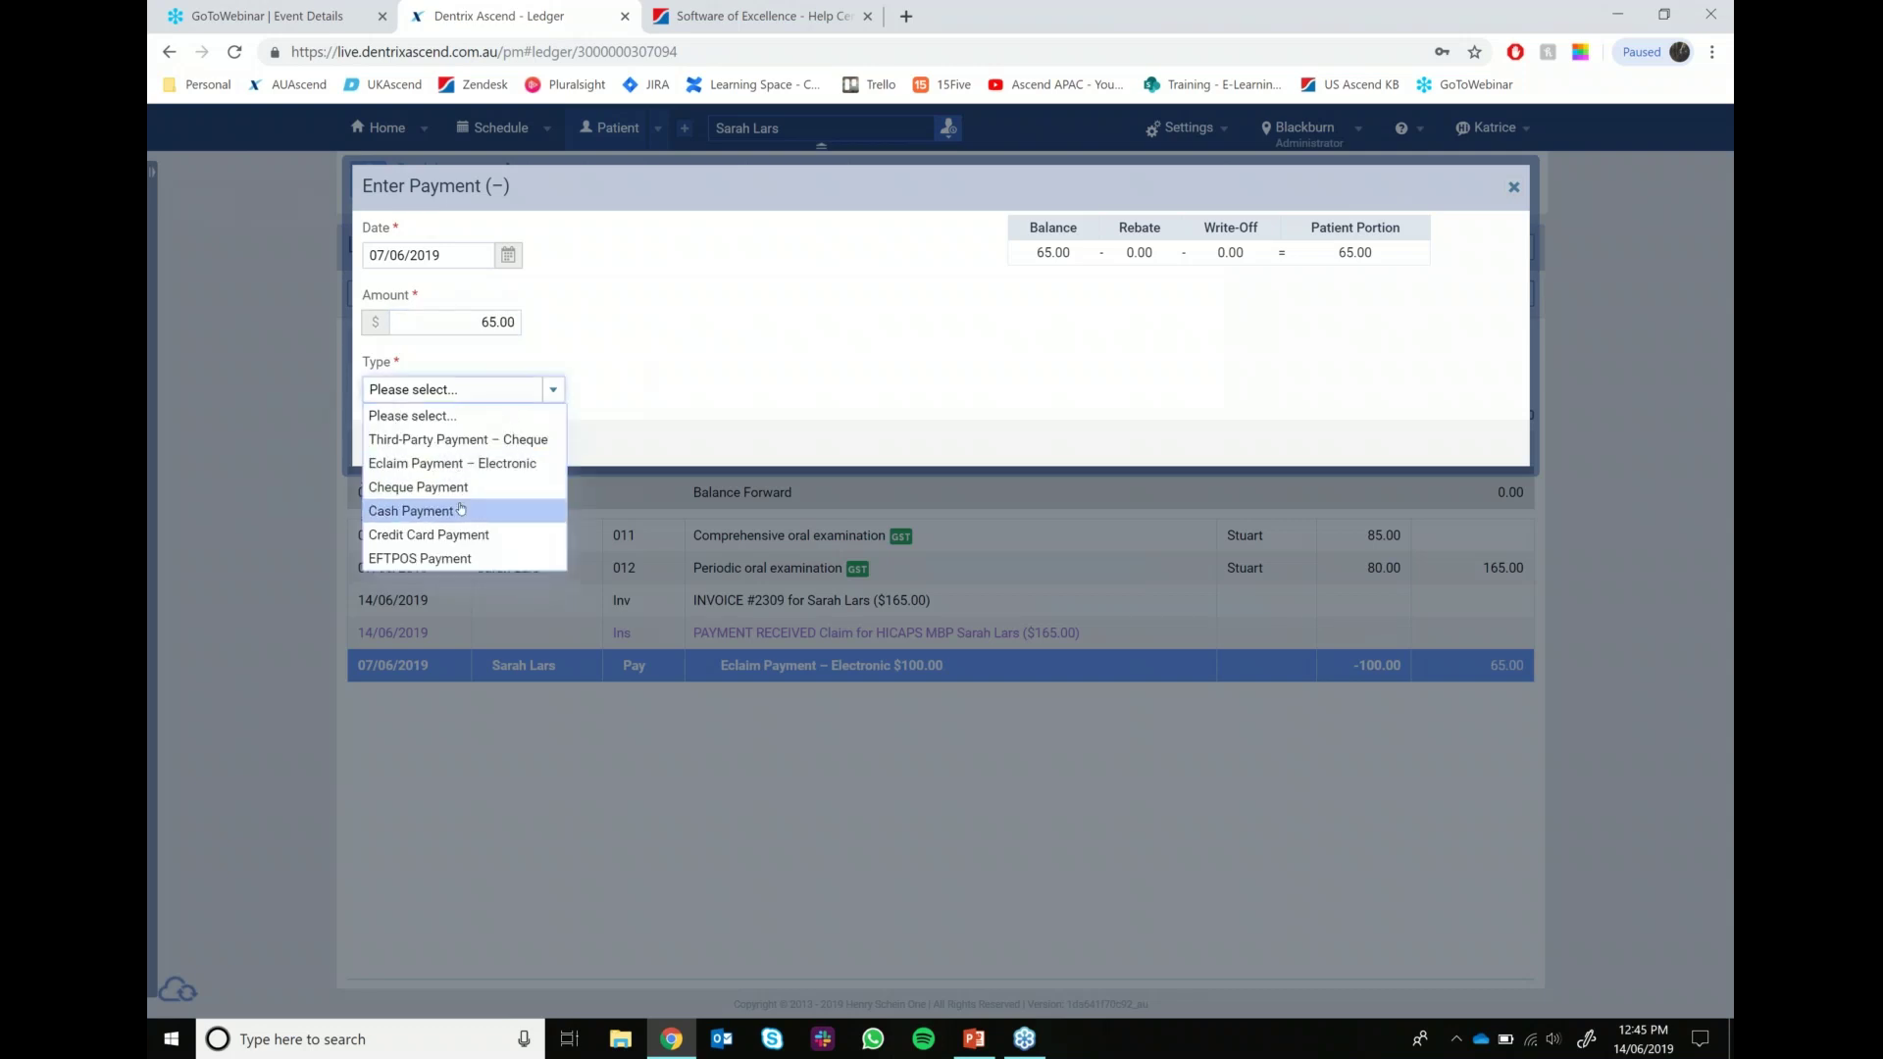
click(530, 510)
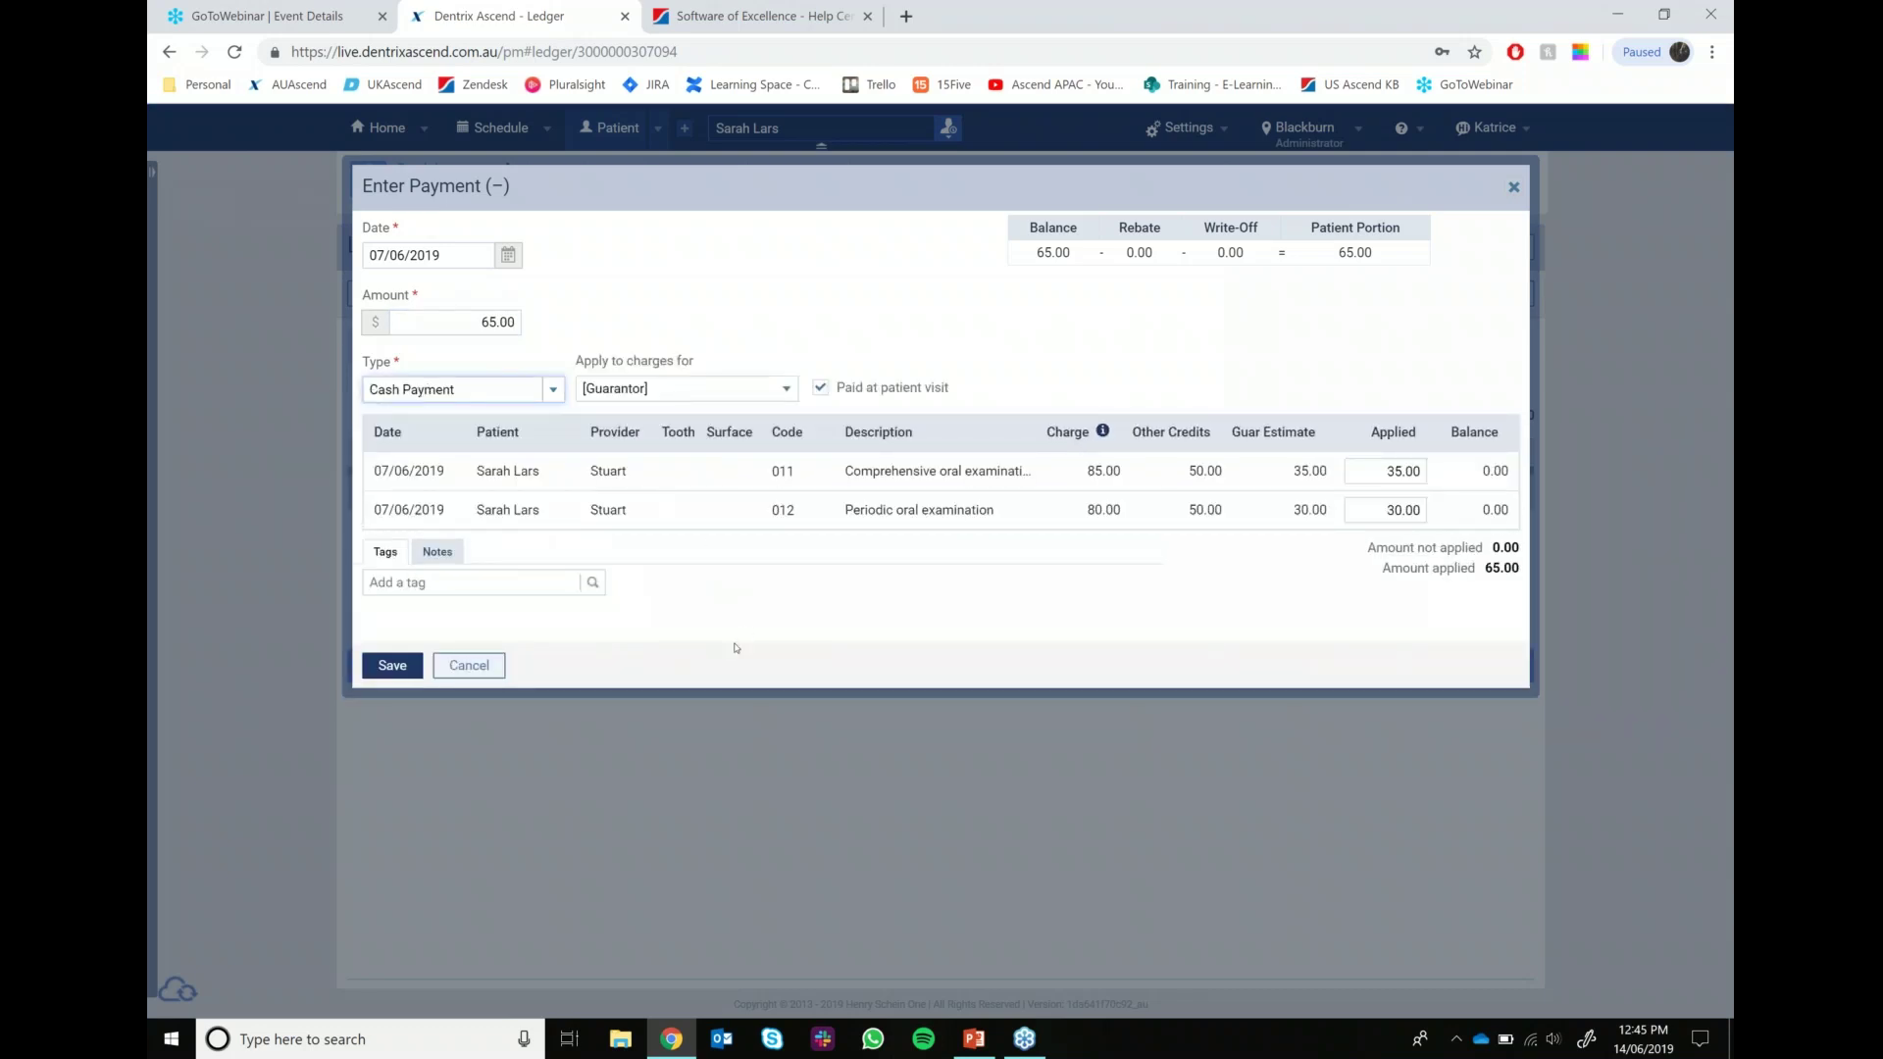
click(391, 666)
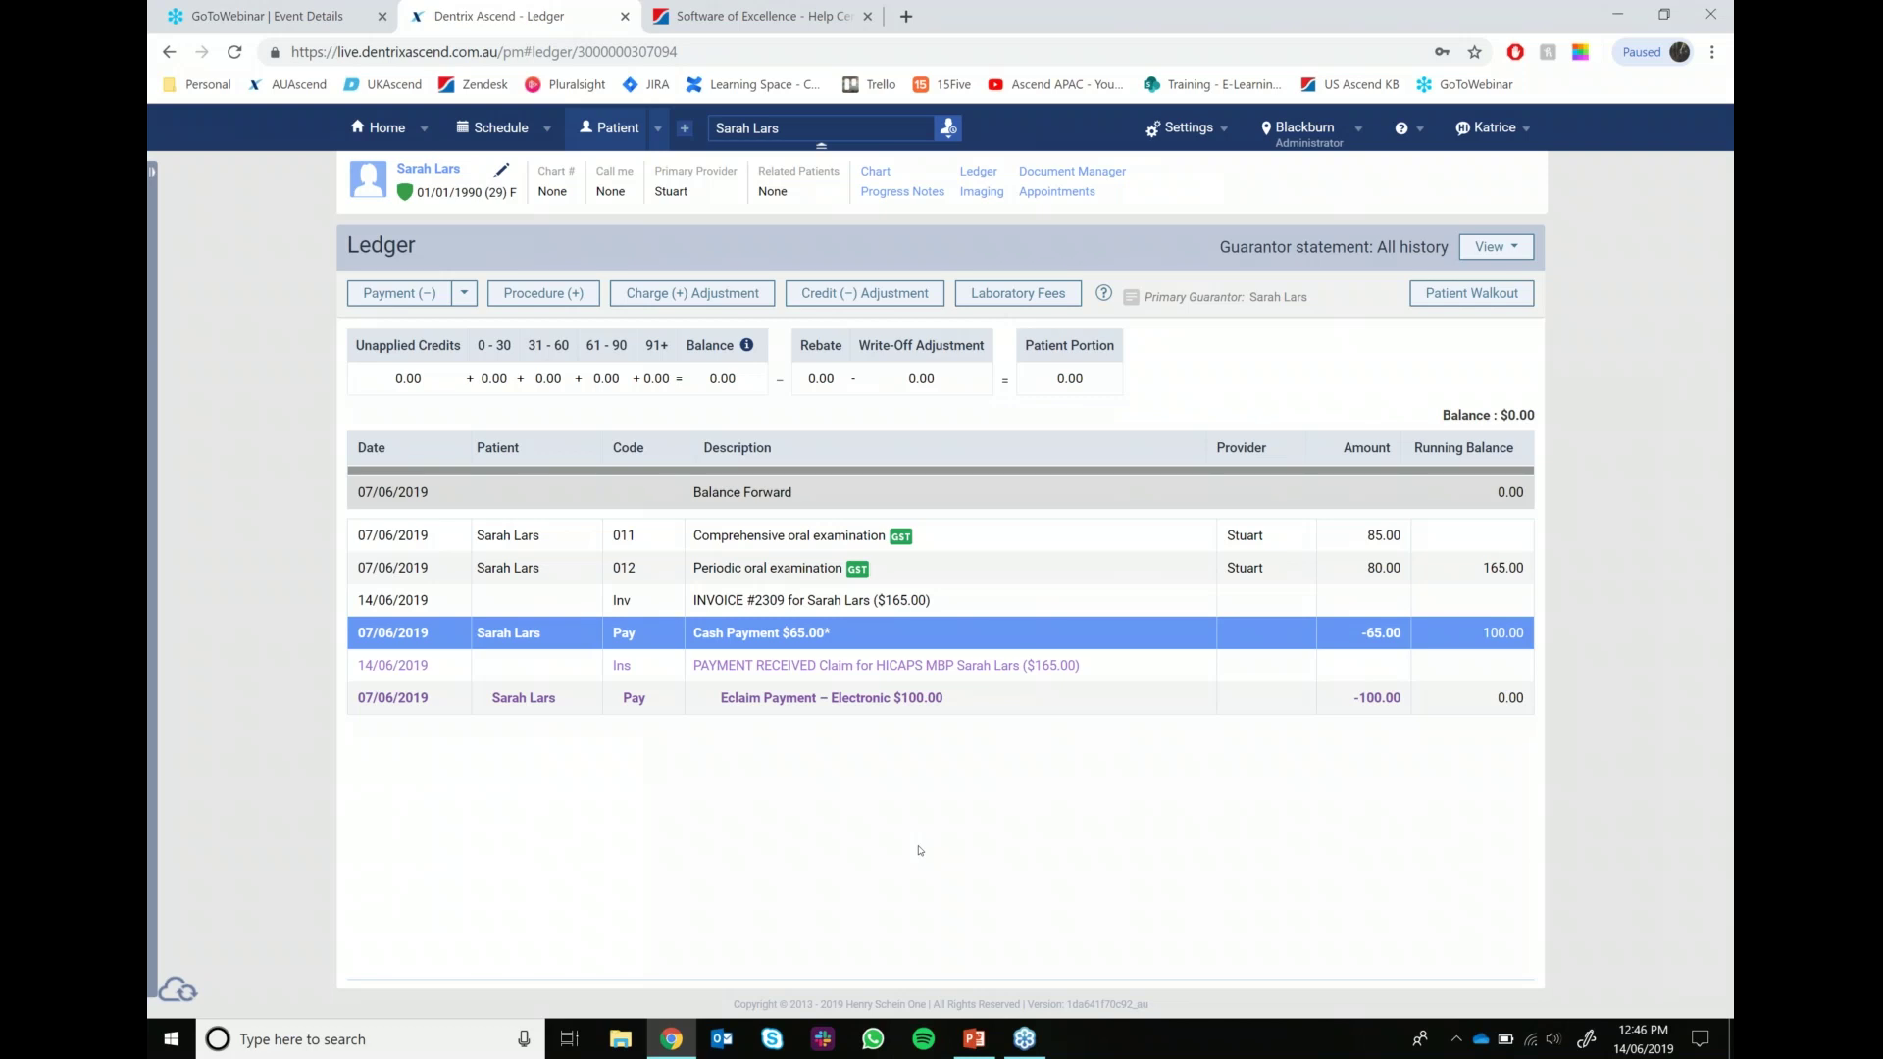
click(839, 118)
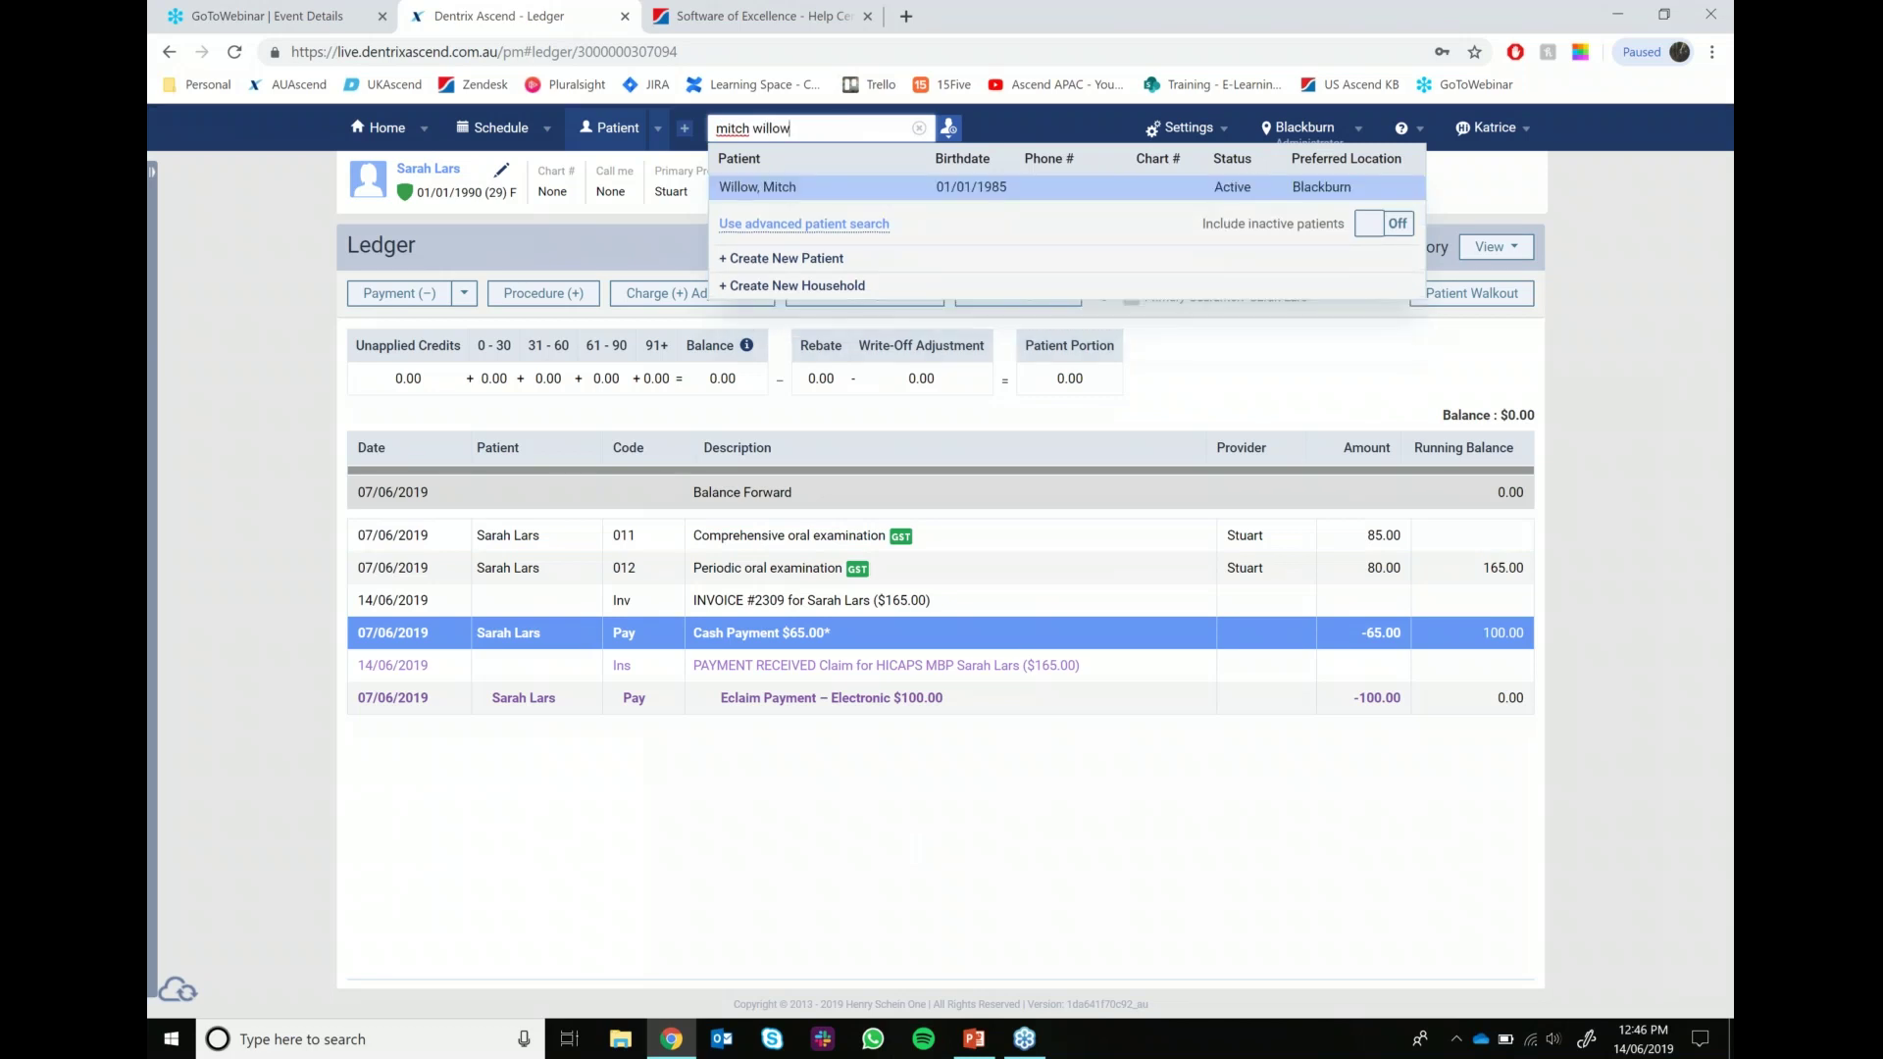
Step: Open the other patient's ledger and filter it to the 14/06/2019 date range
key(Return)
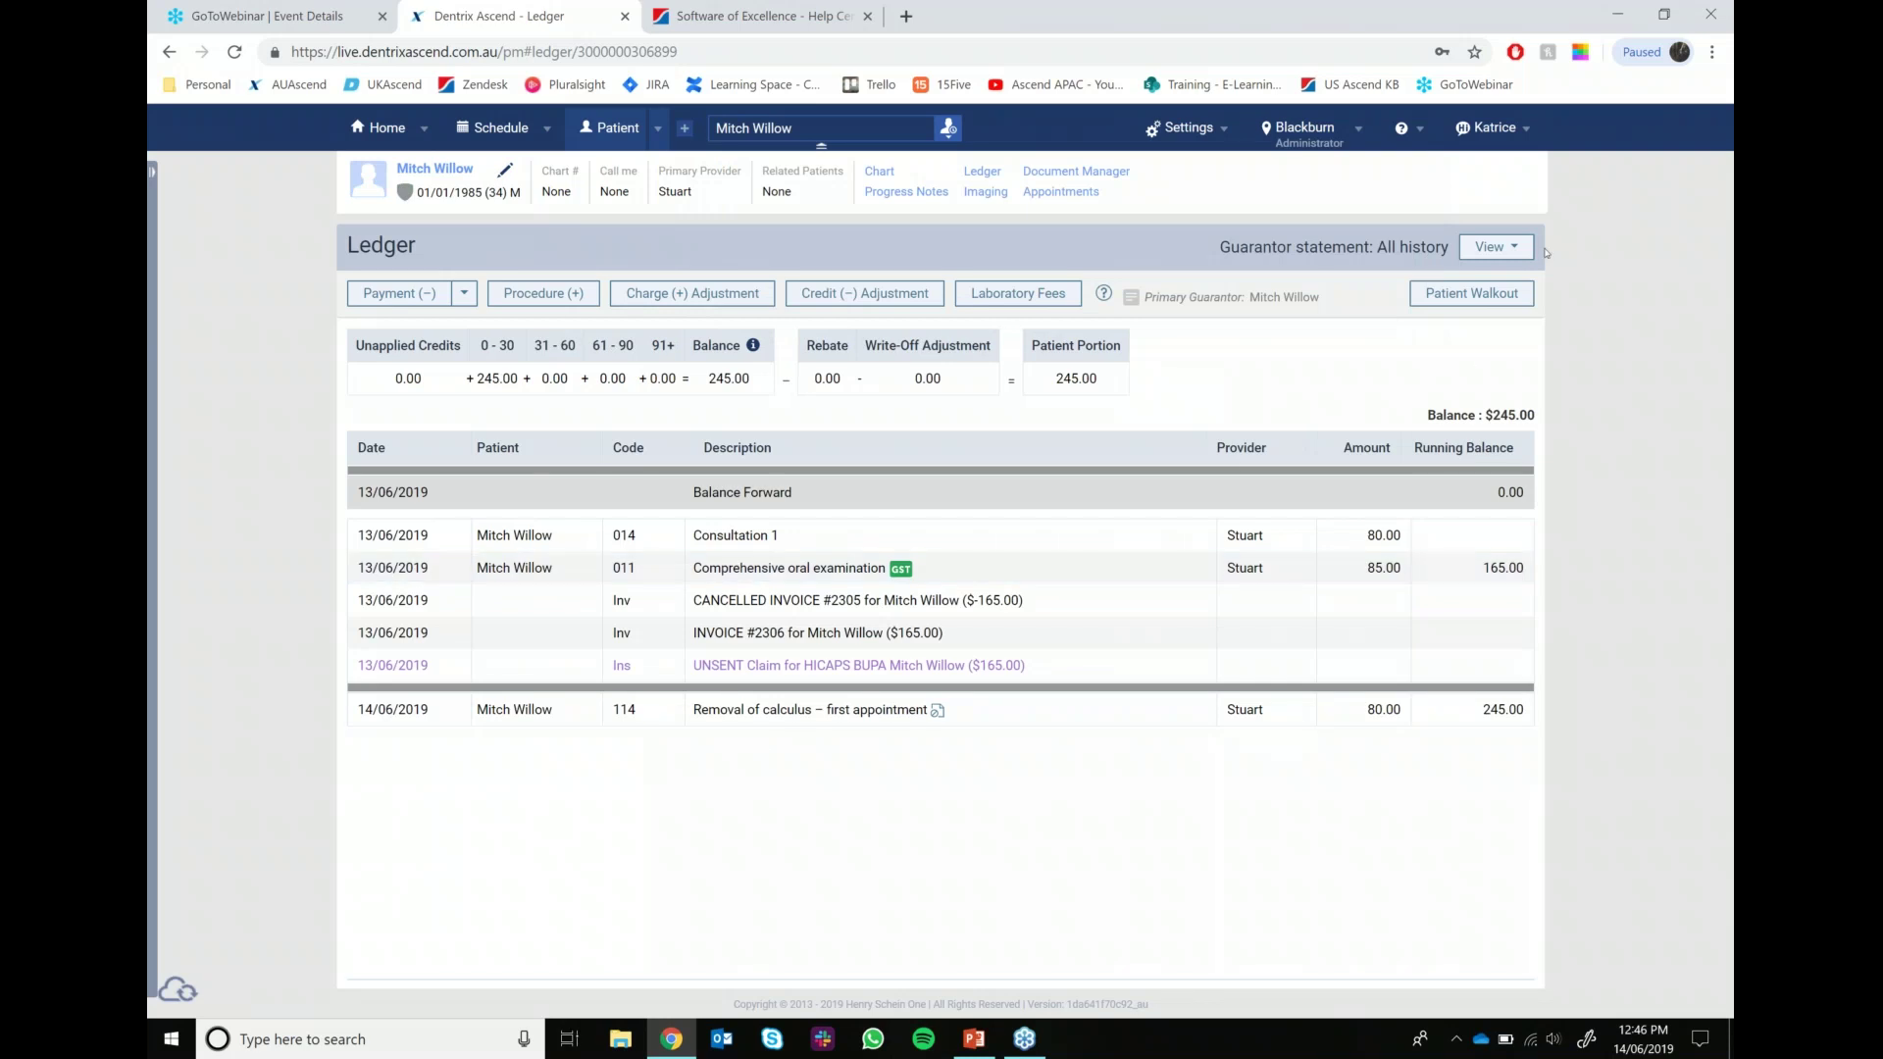
click(1514, 253)
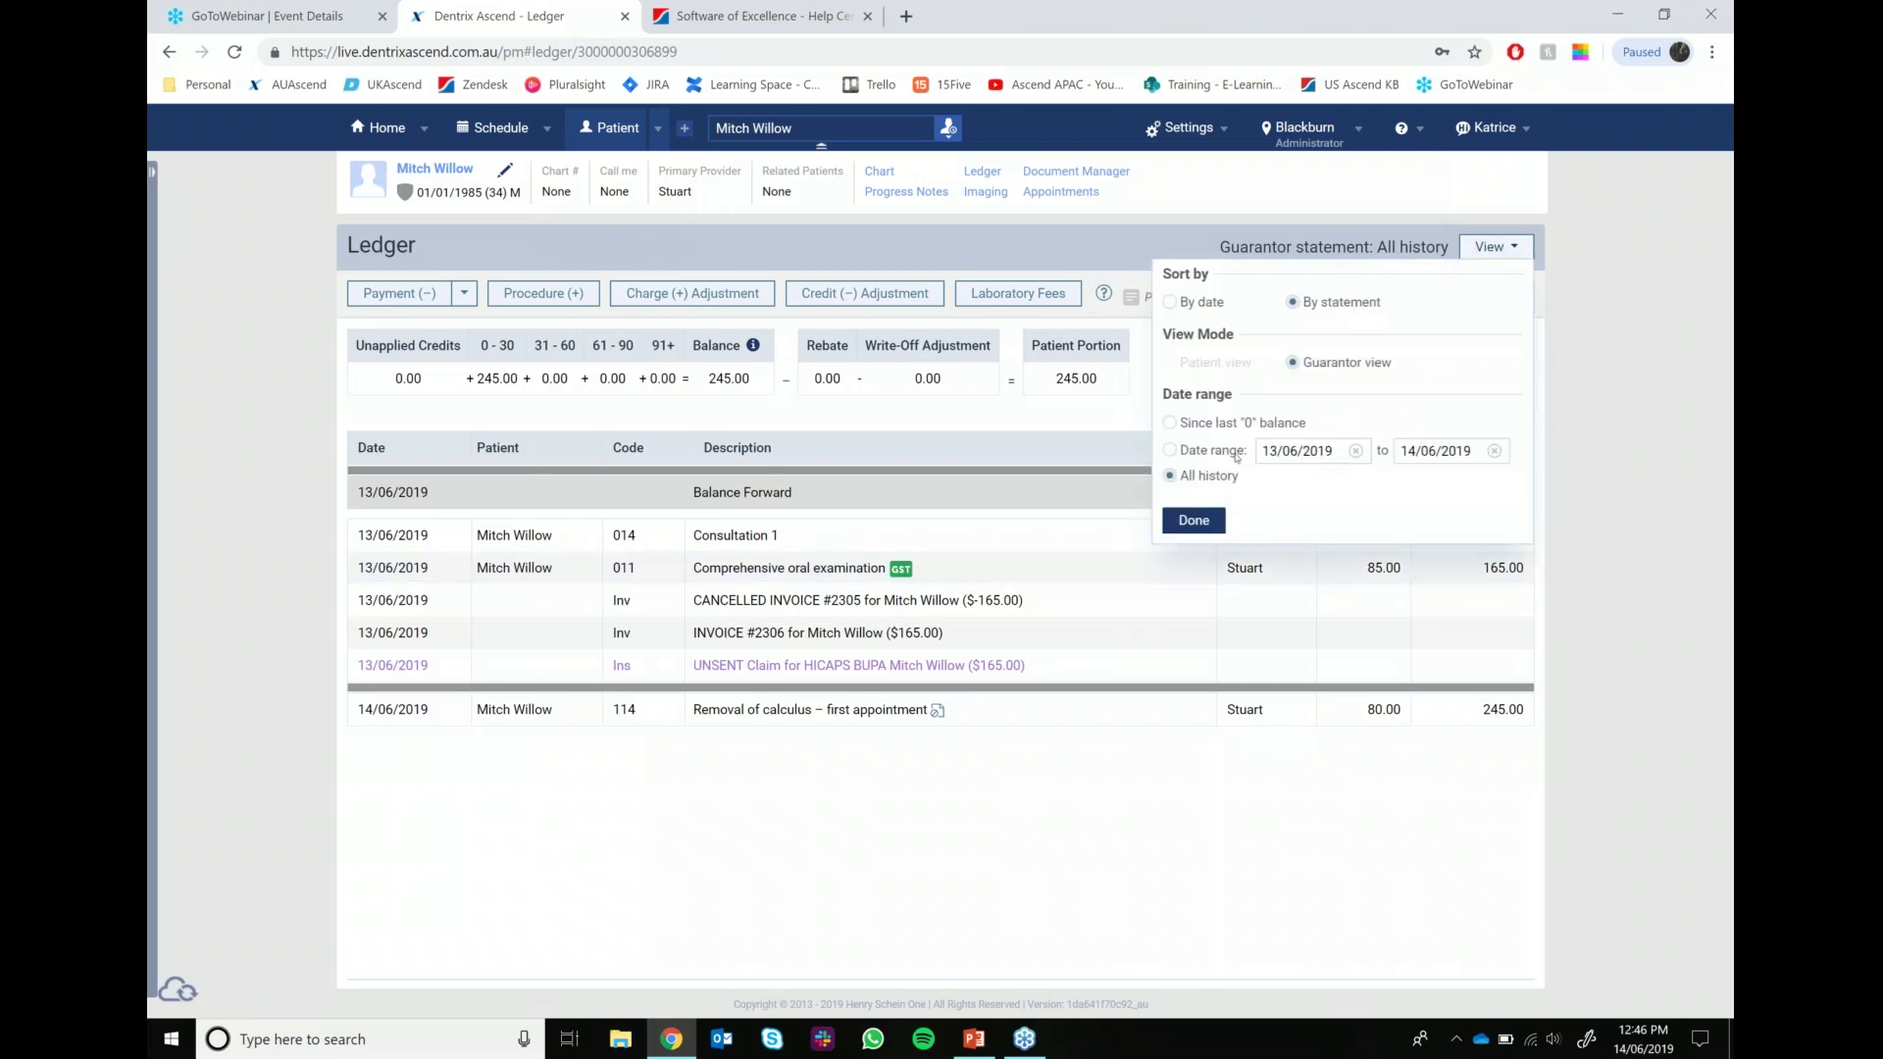
click(1270, 450)
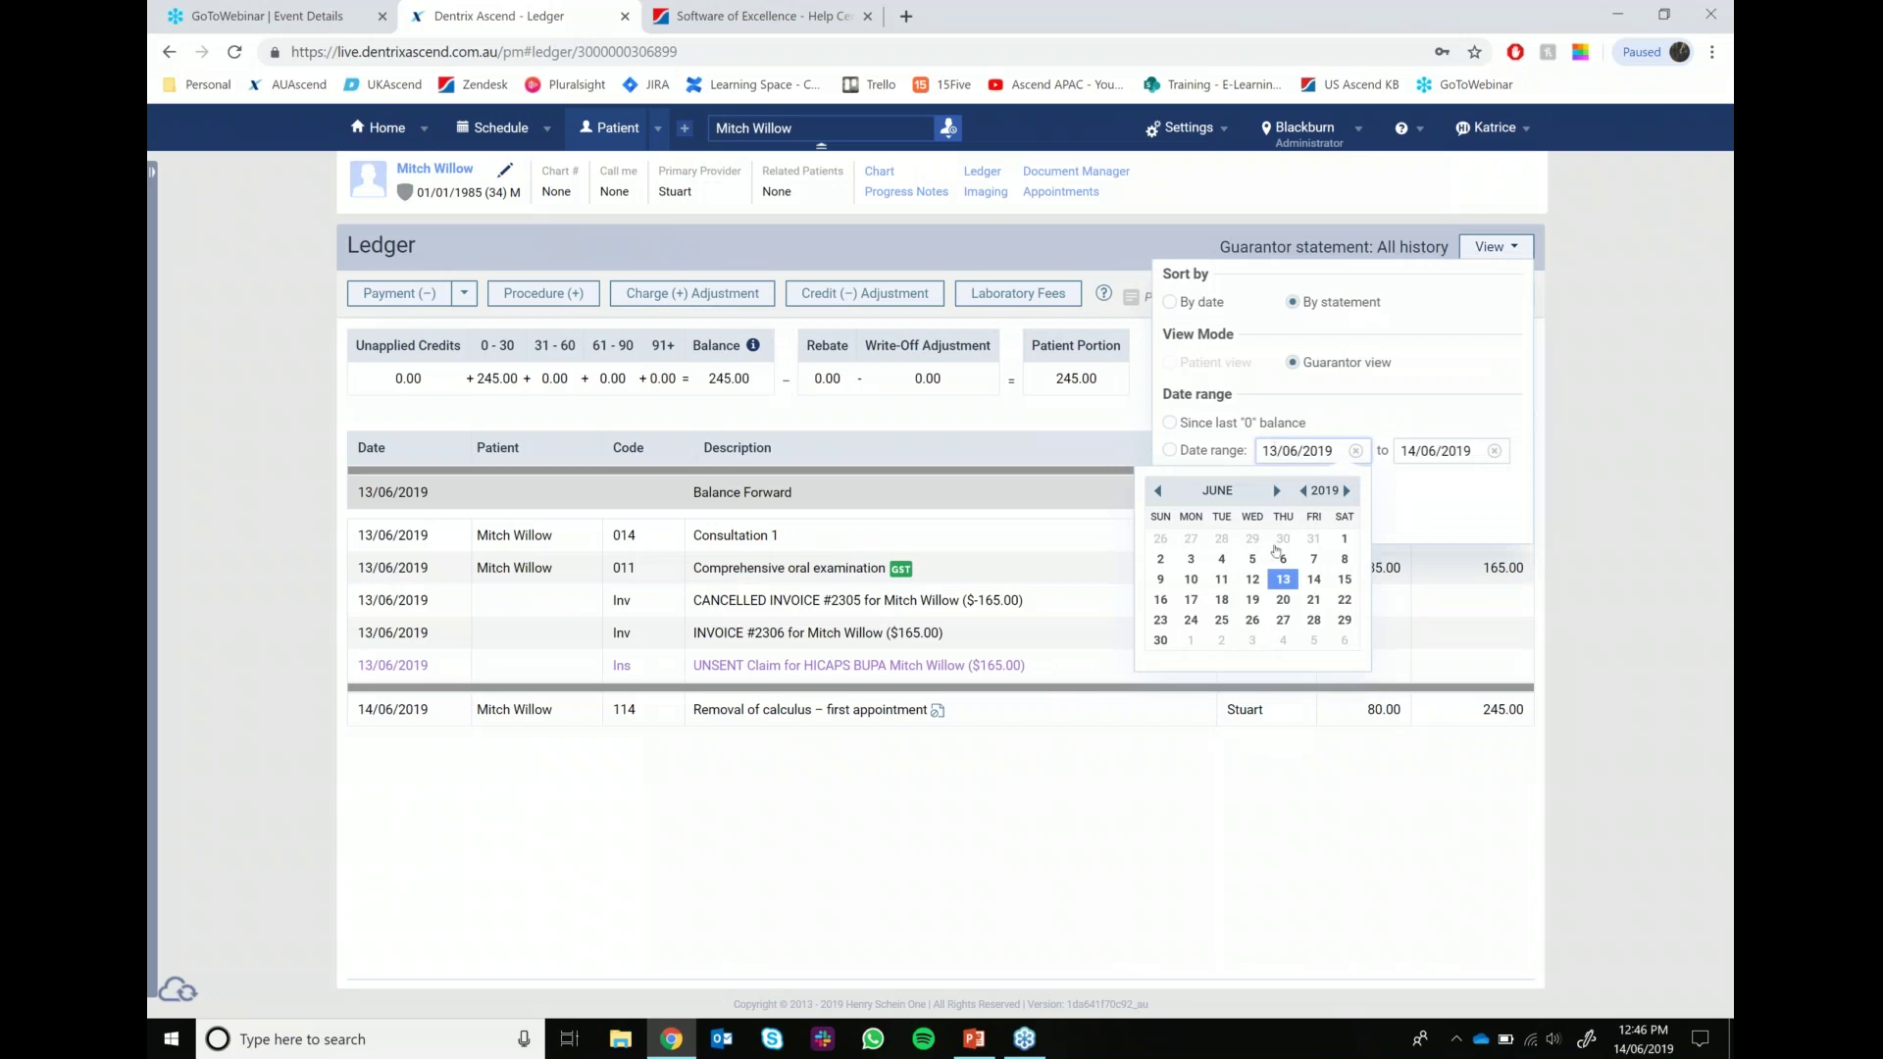
click(1315, 580)
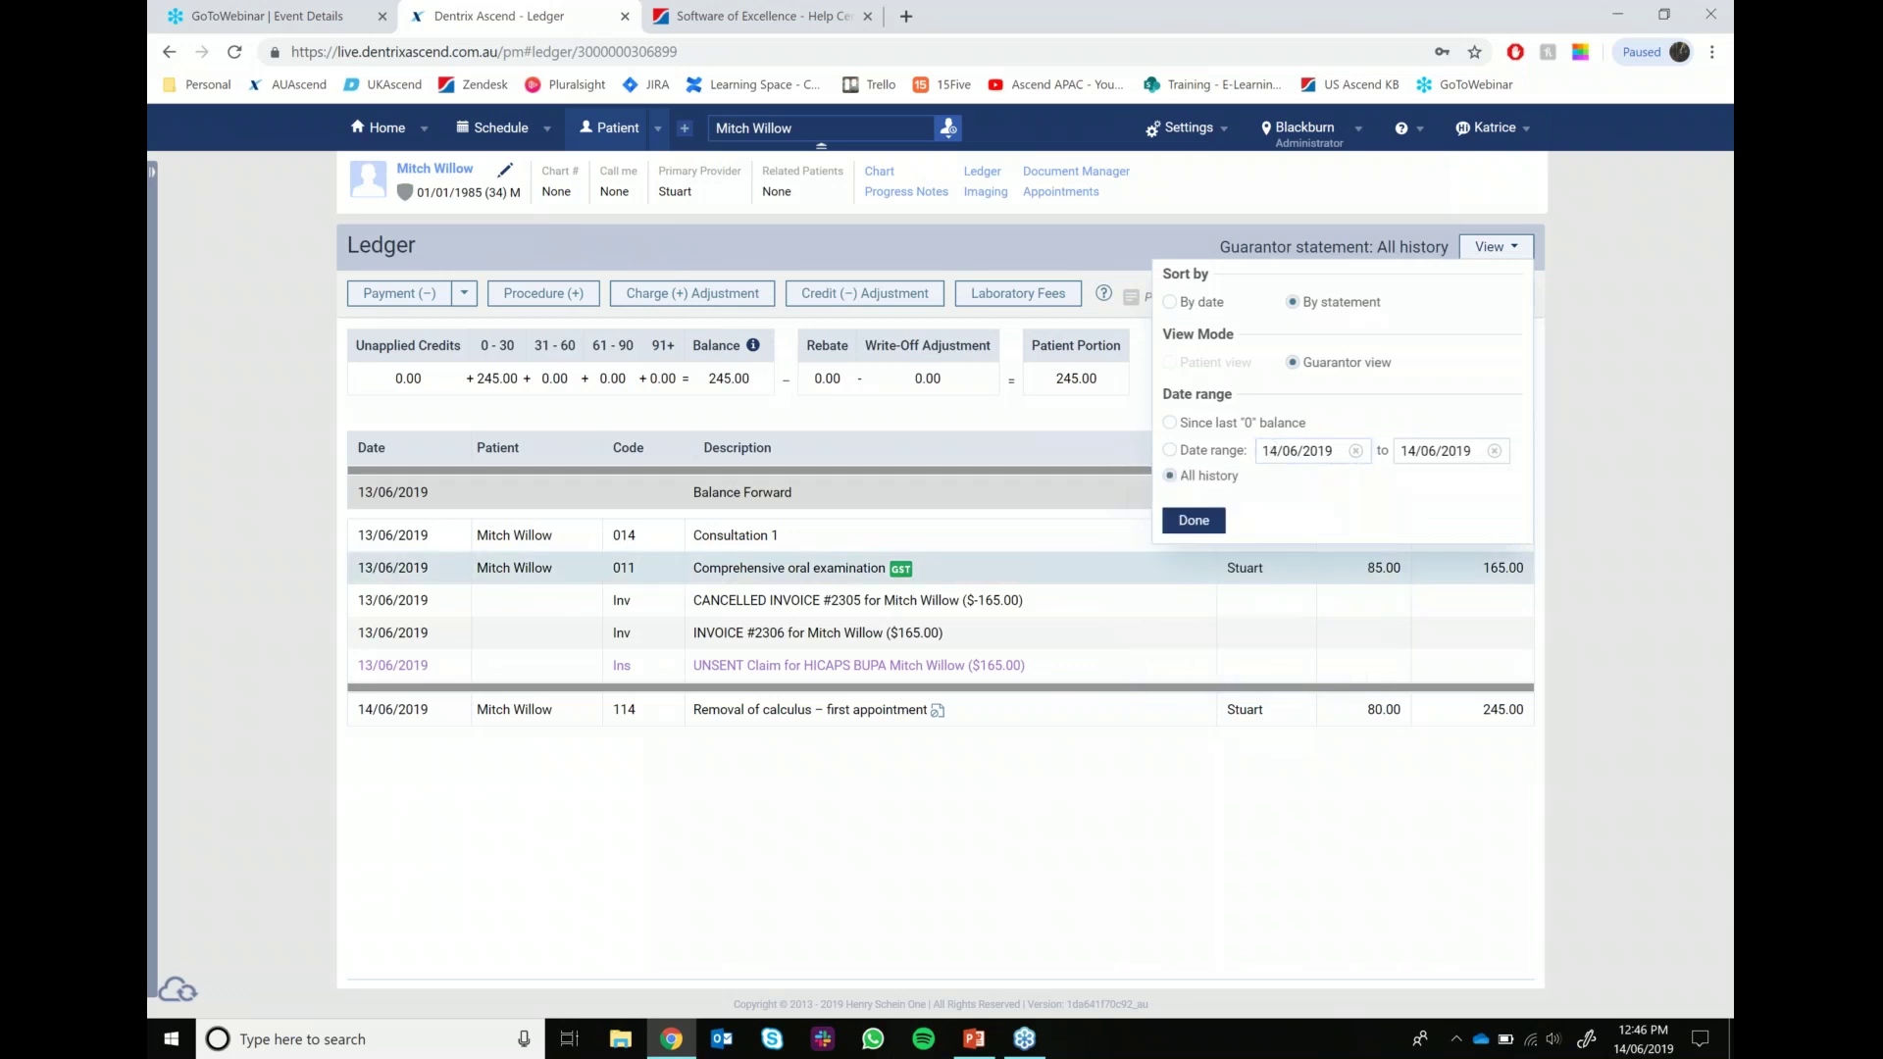
click(1194, 522)
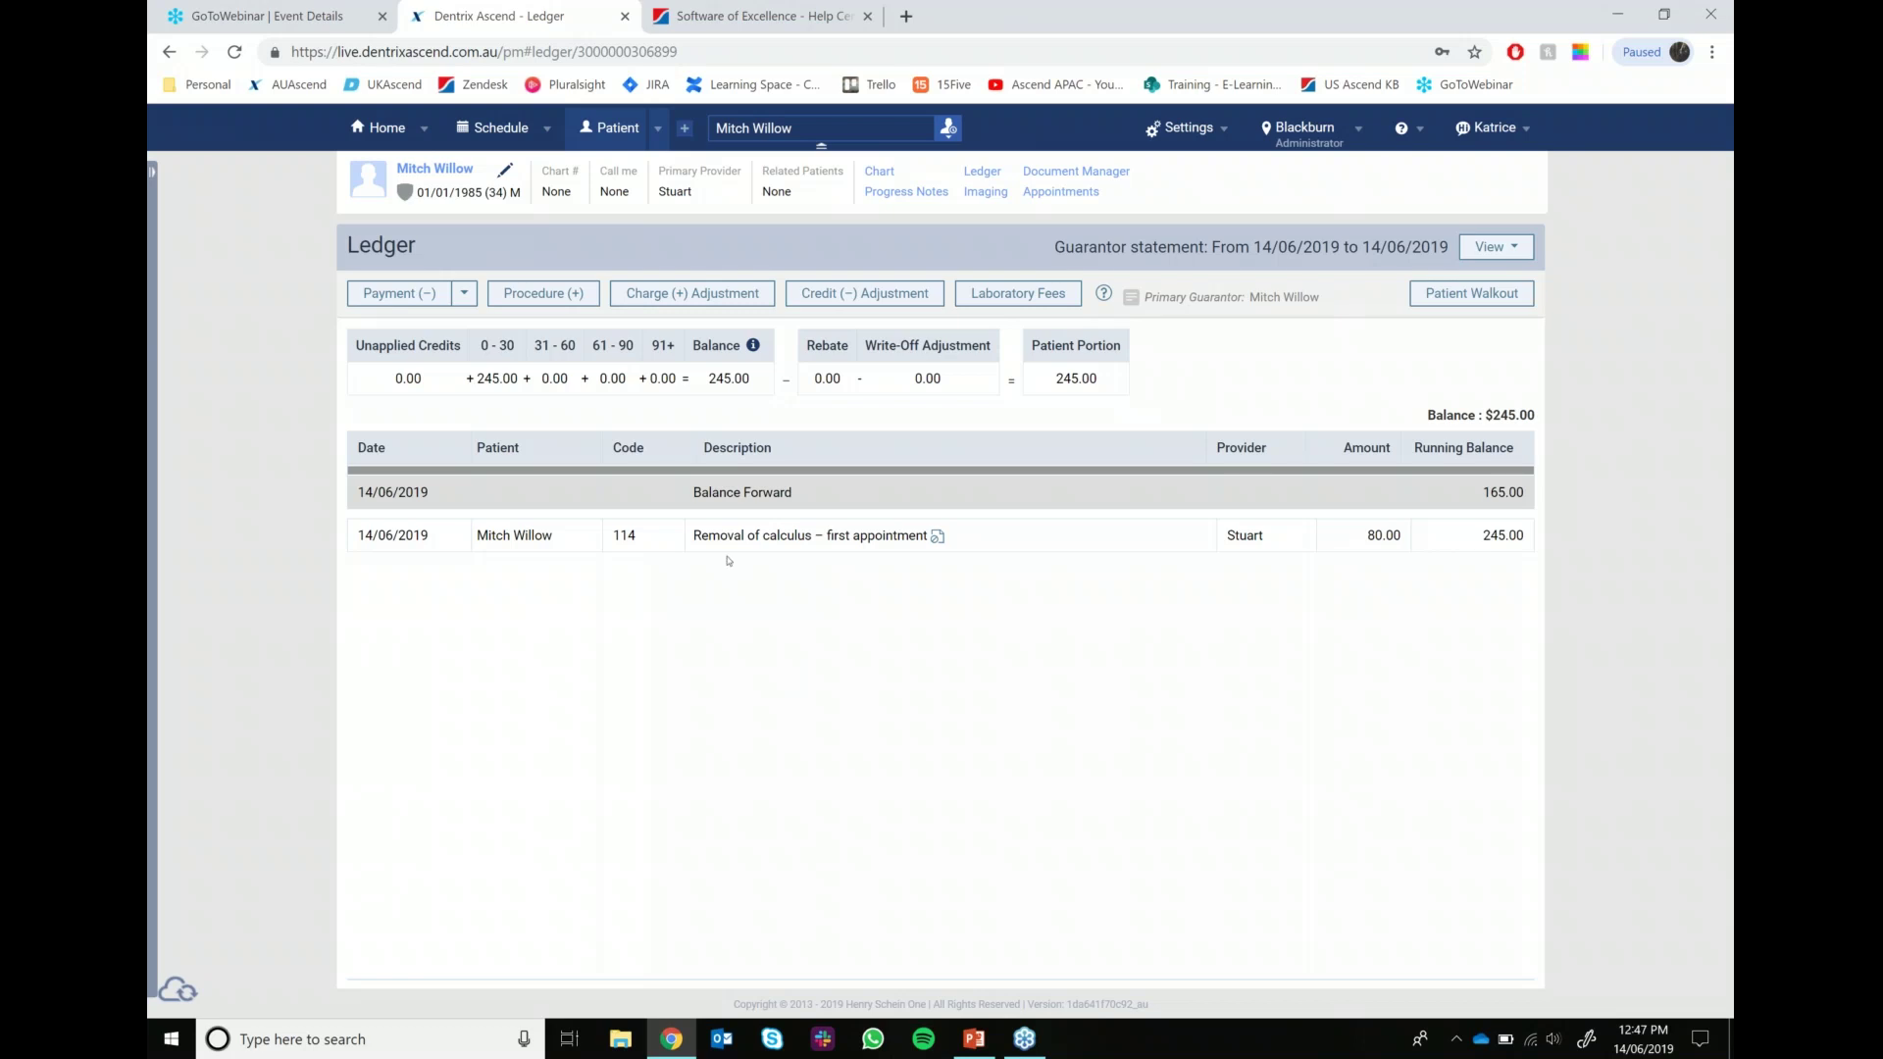
Step: Add a BUPA third-party plan with HICAPS Patient ID 01 from 14/06/2019, then return to the ledger
click(406, 192)
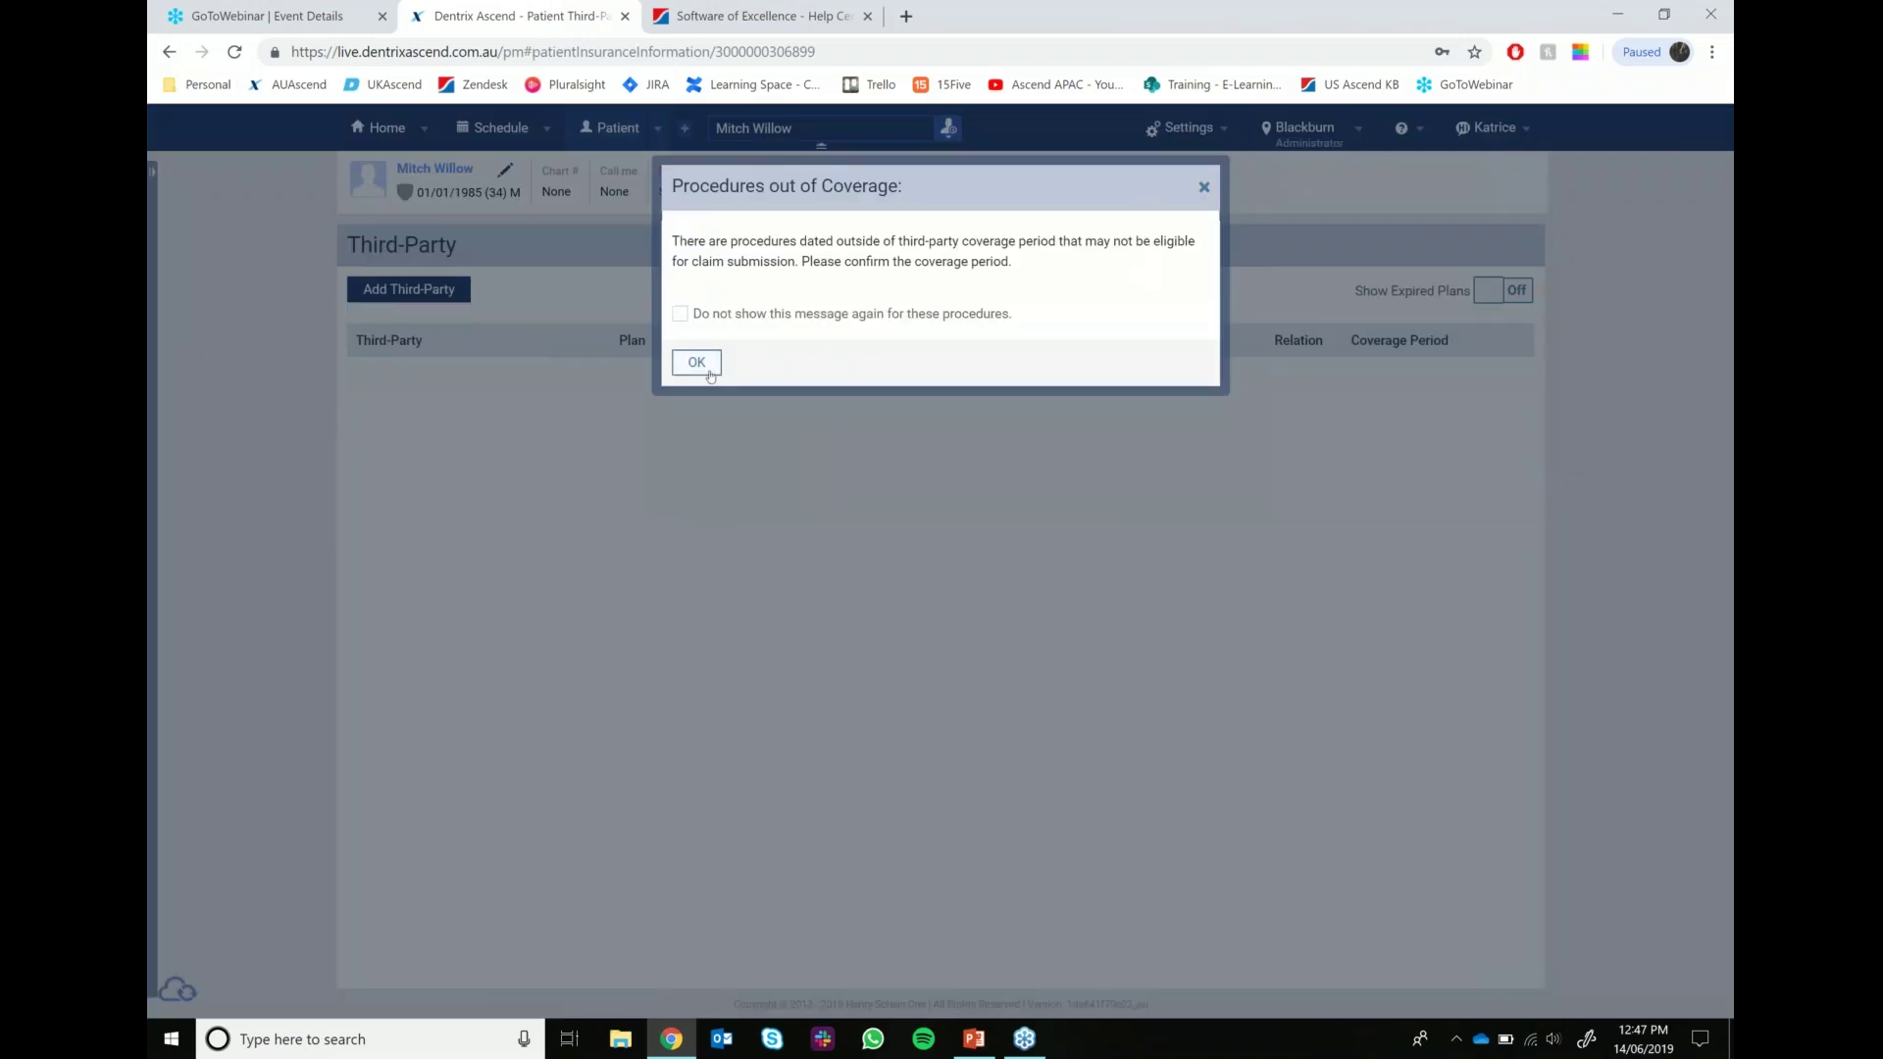
click(697, 363)
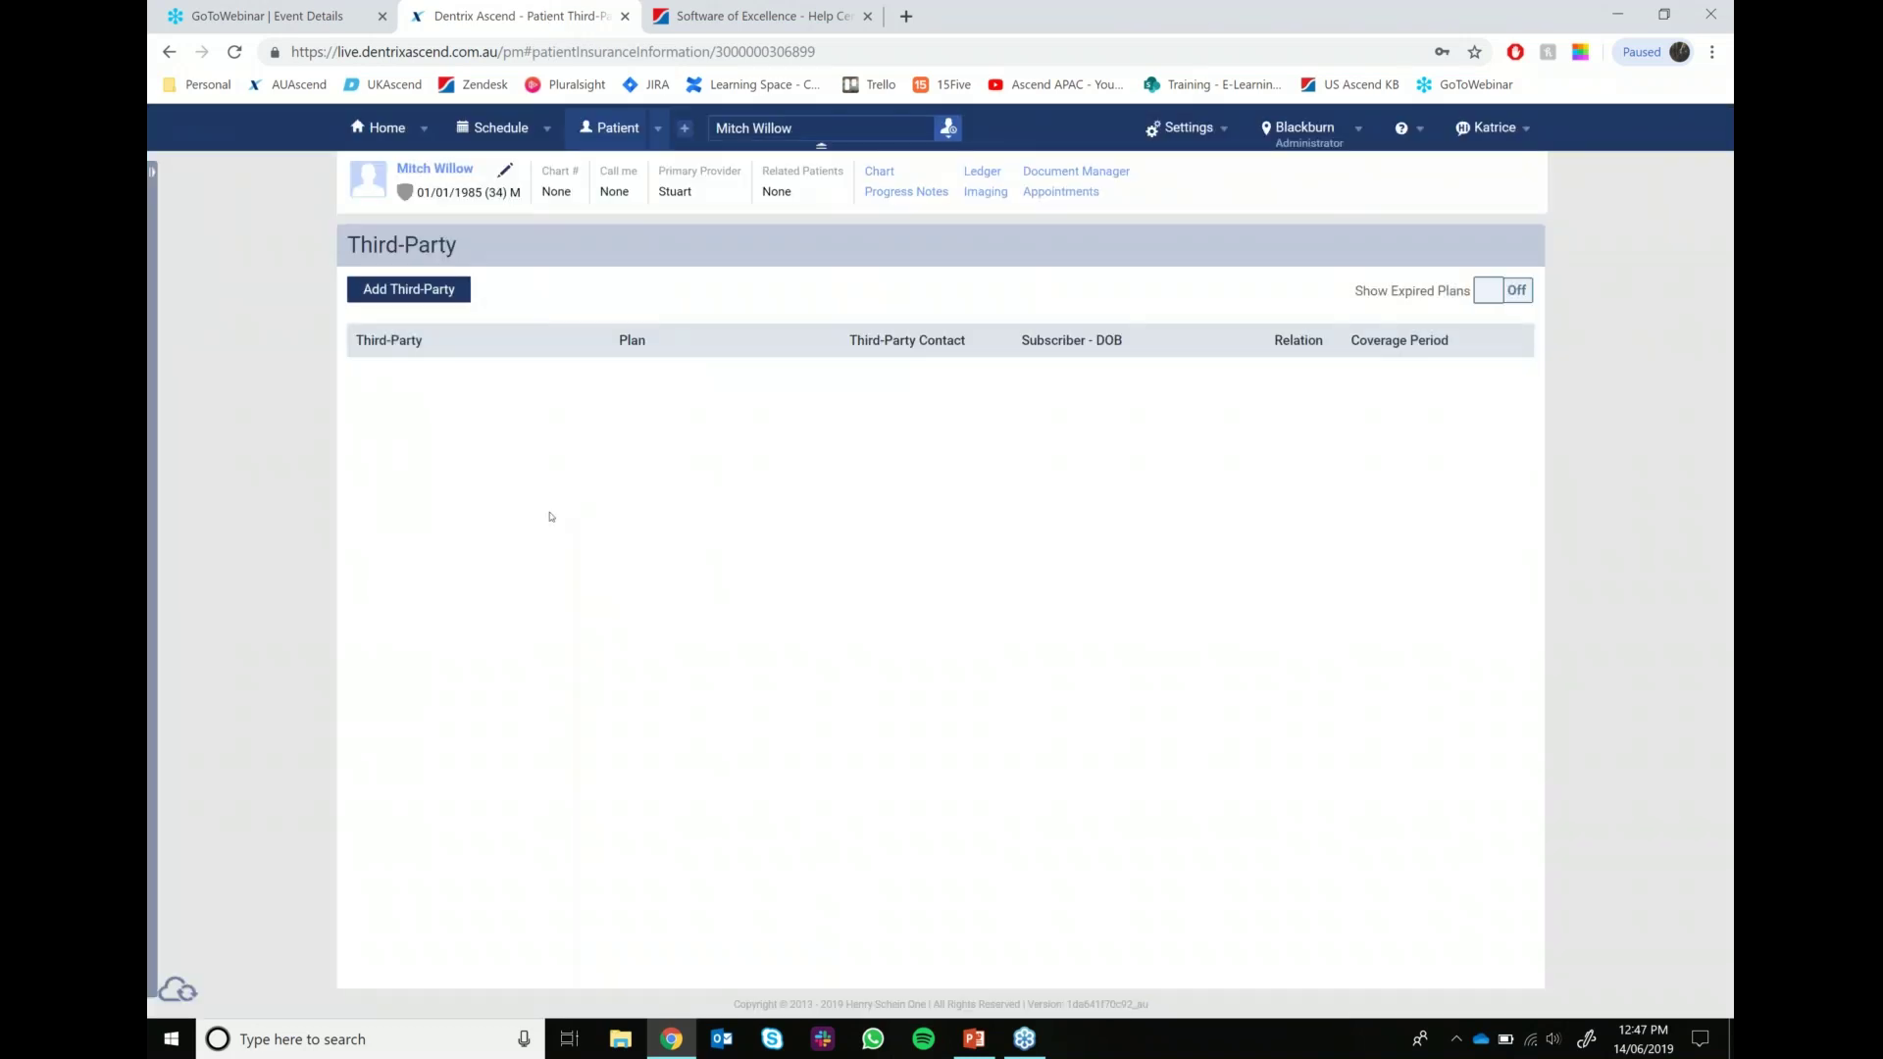
click(426, 291)
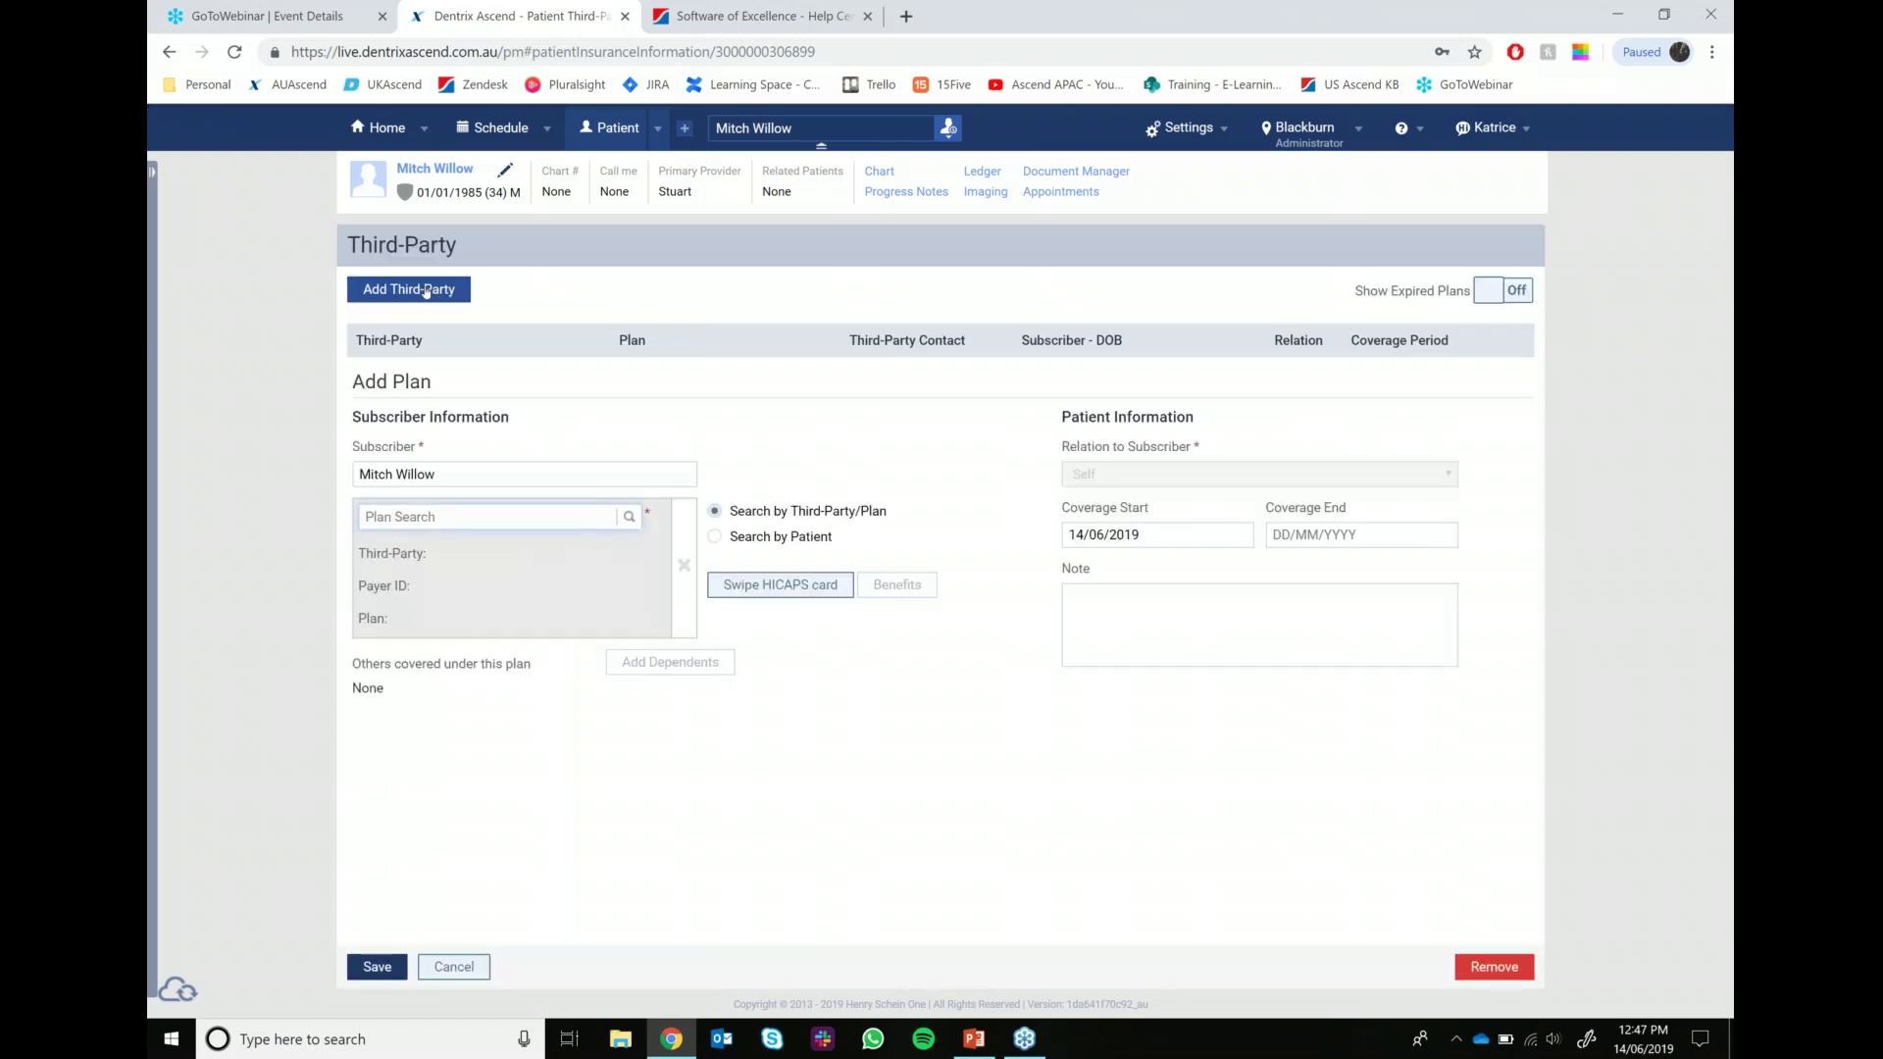
text(bupa)
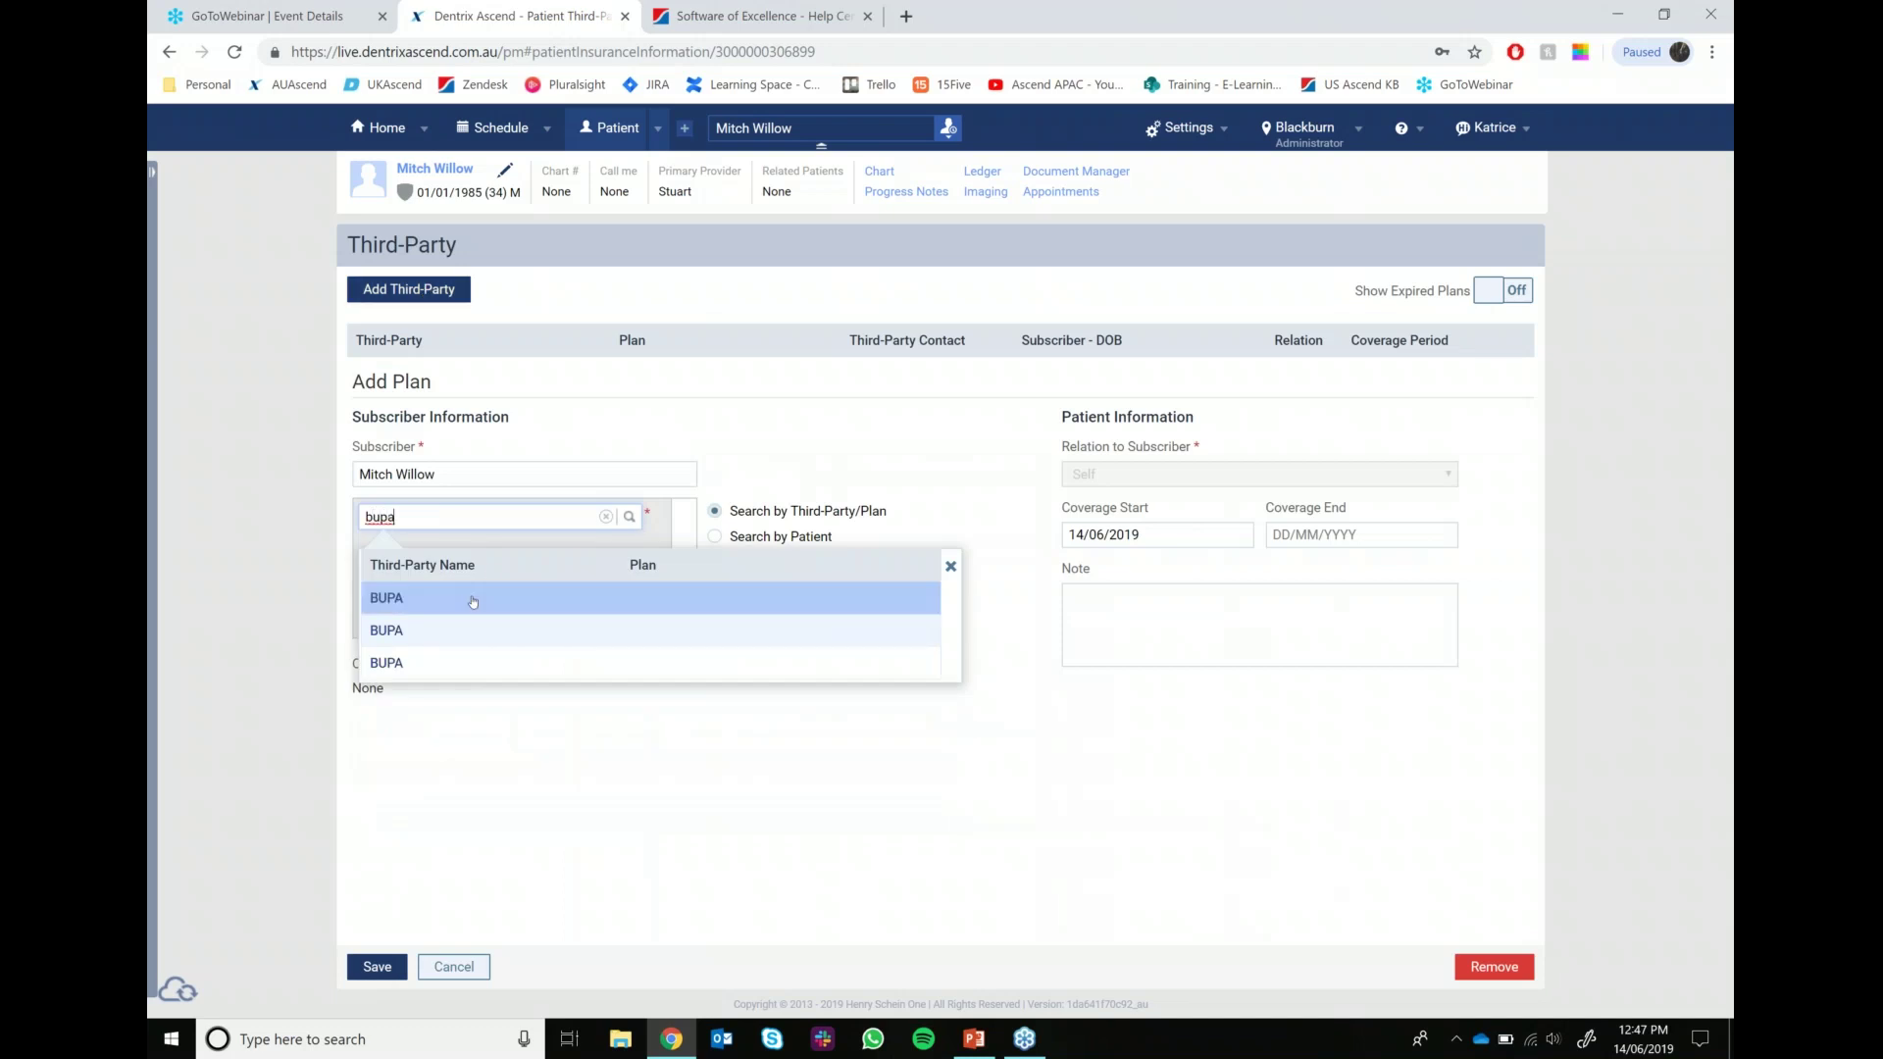
click(473, 600)
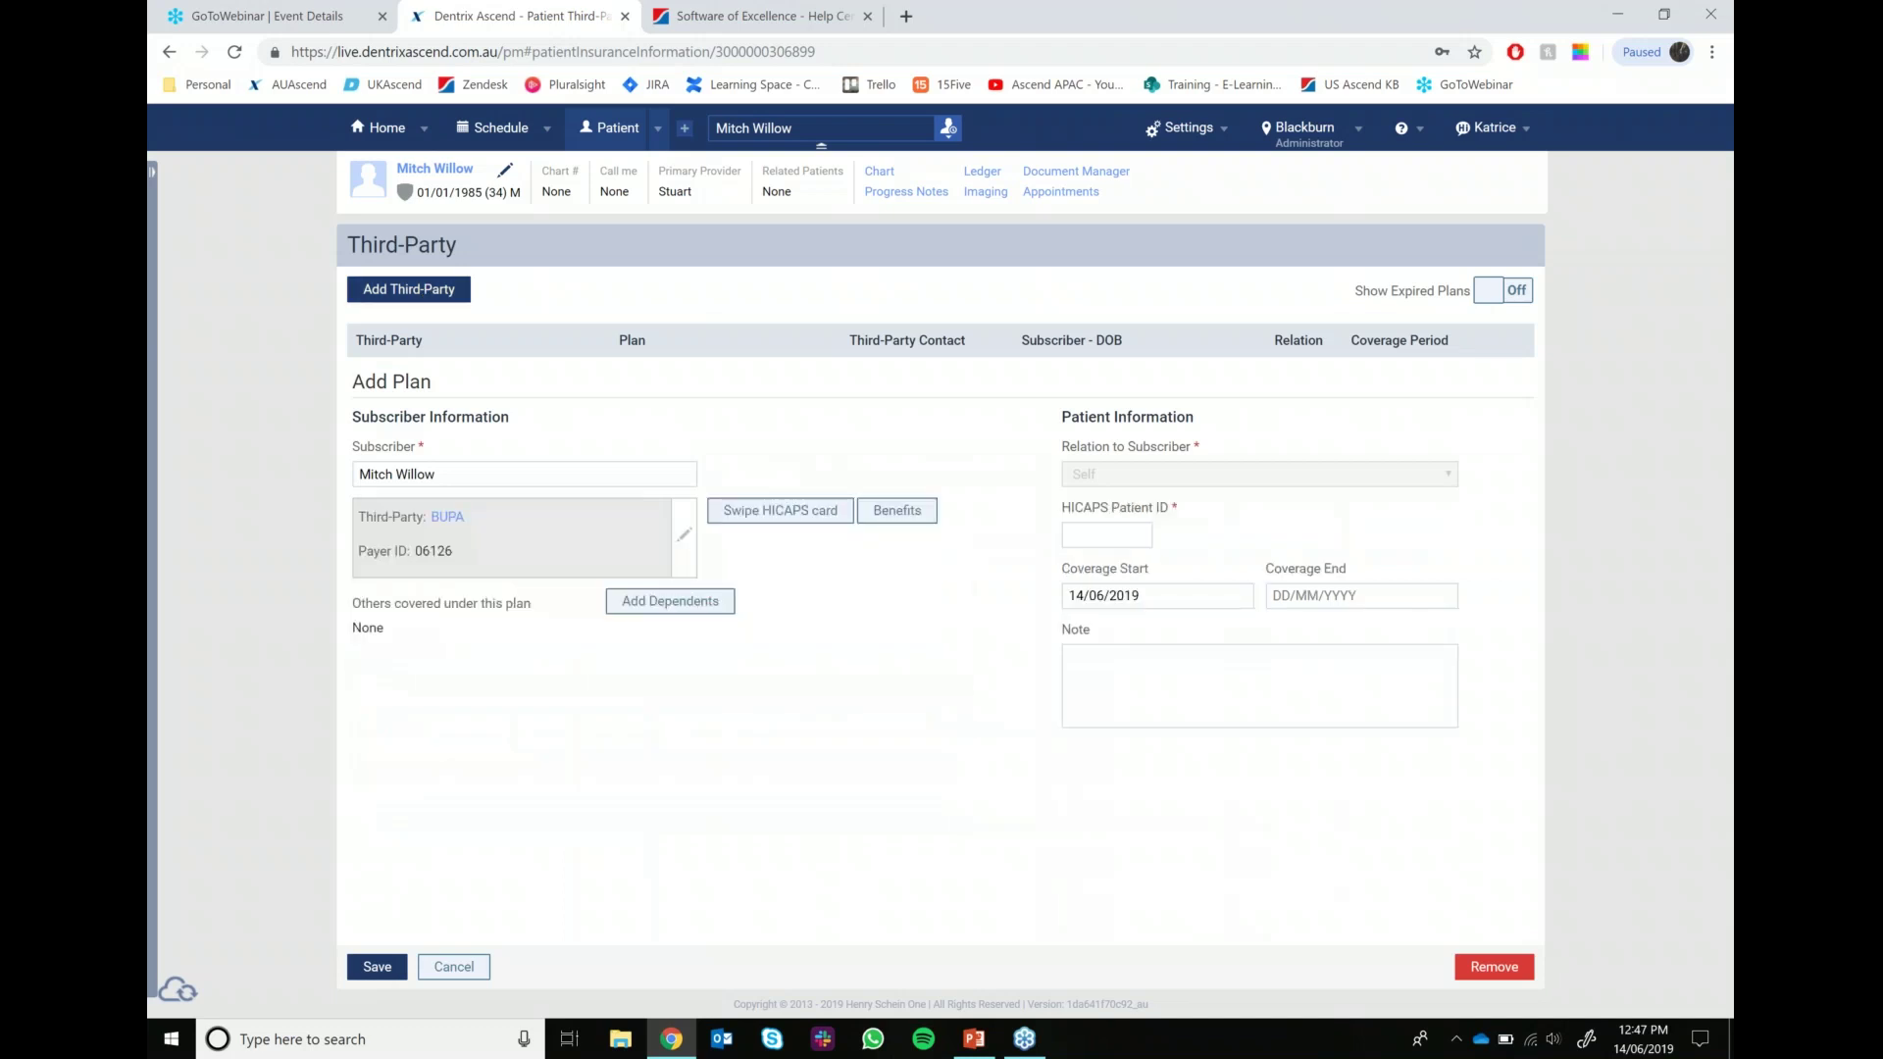
click(1089, 532)
text(01)
click(909, 724)
click(377, 966)
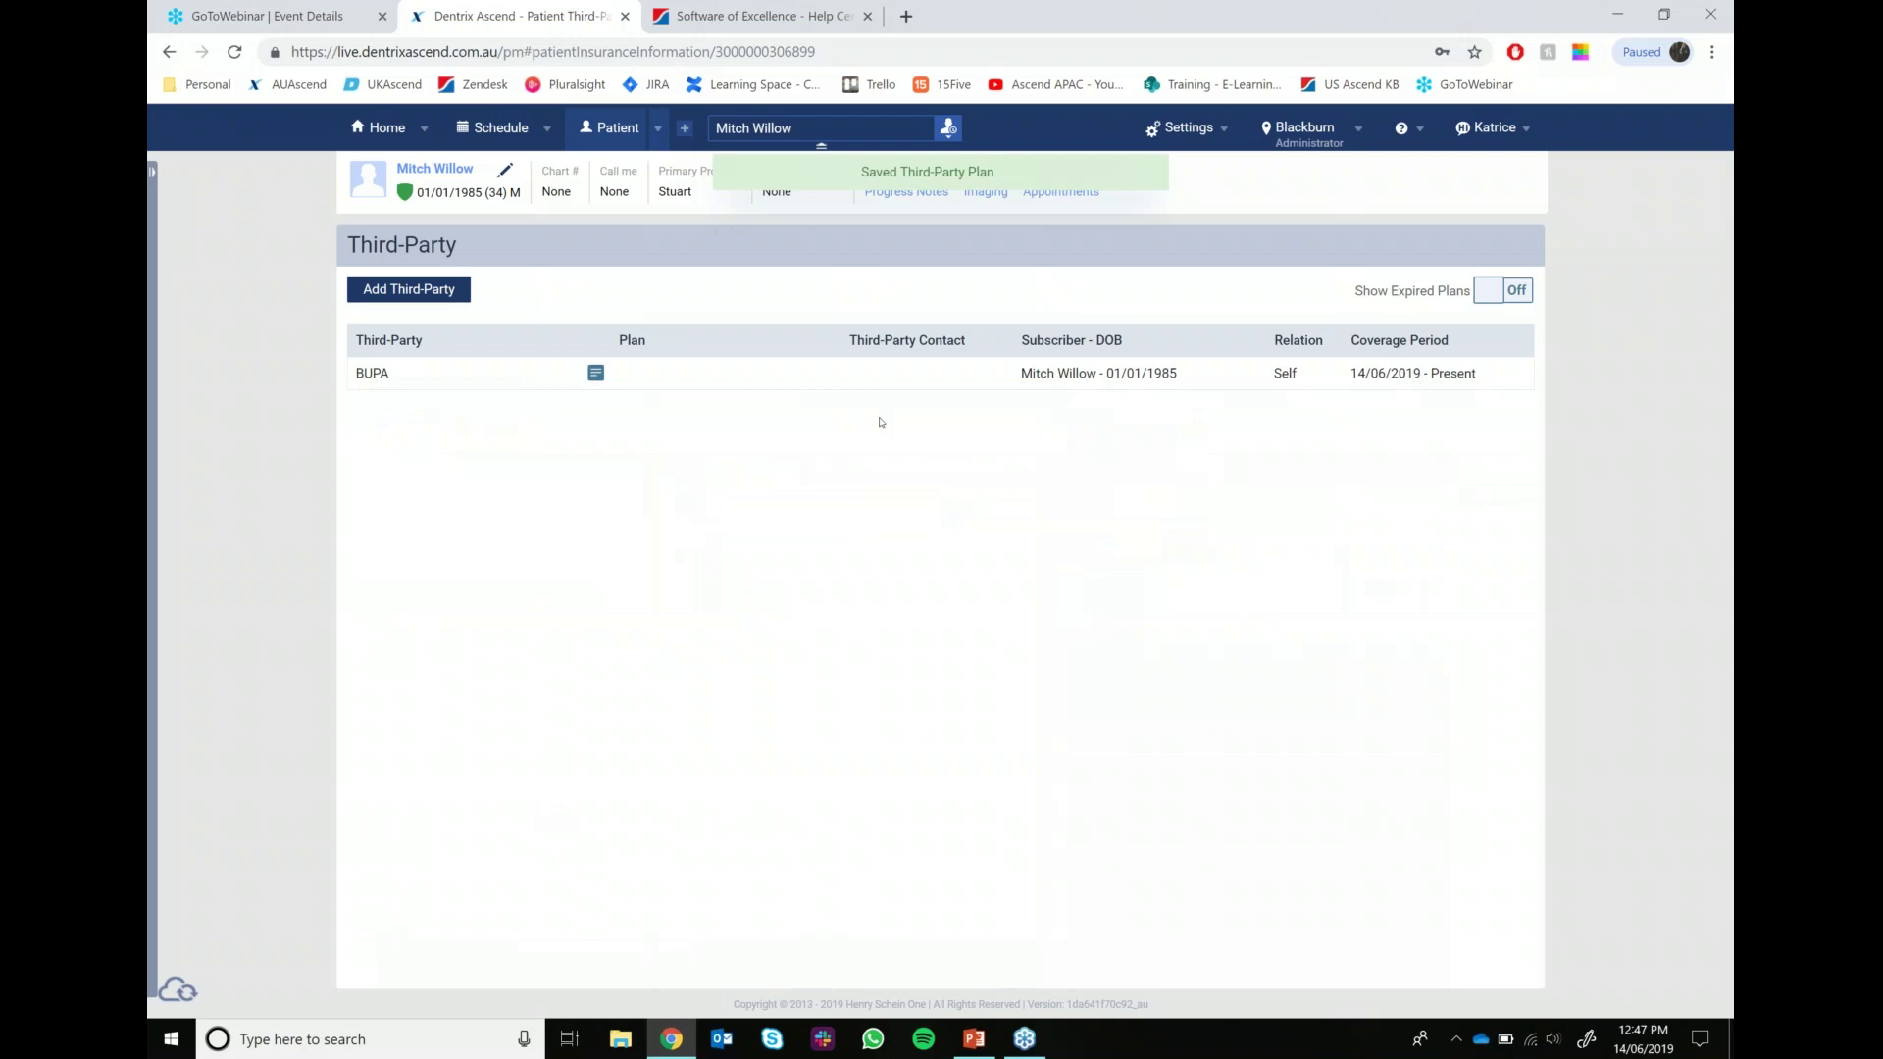
click(995, 173)
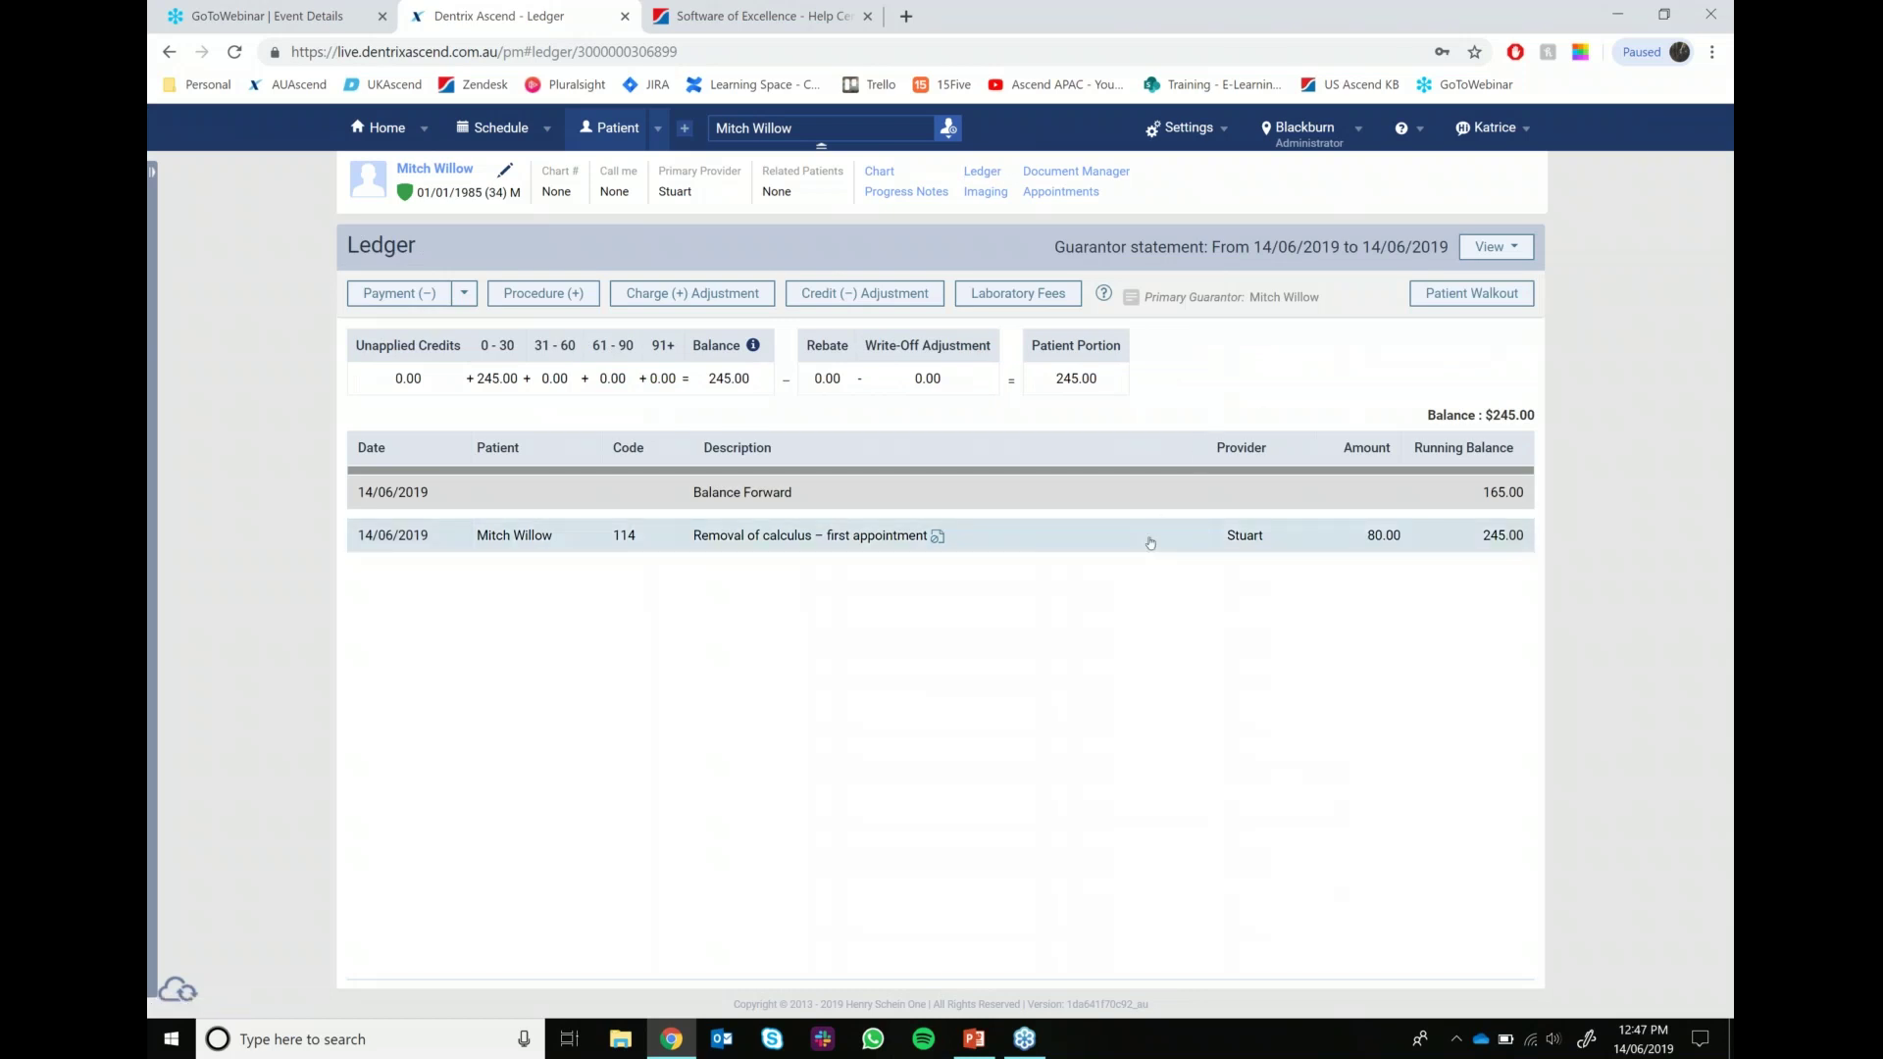
Step: Invoice the $80.00 code 114 calculus removal through Patient Walkout, checking the claims step
click(1460, 305)
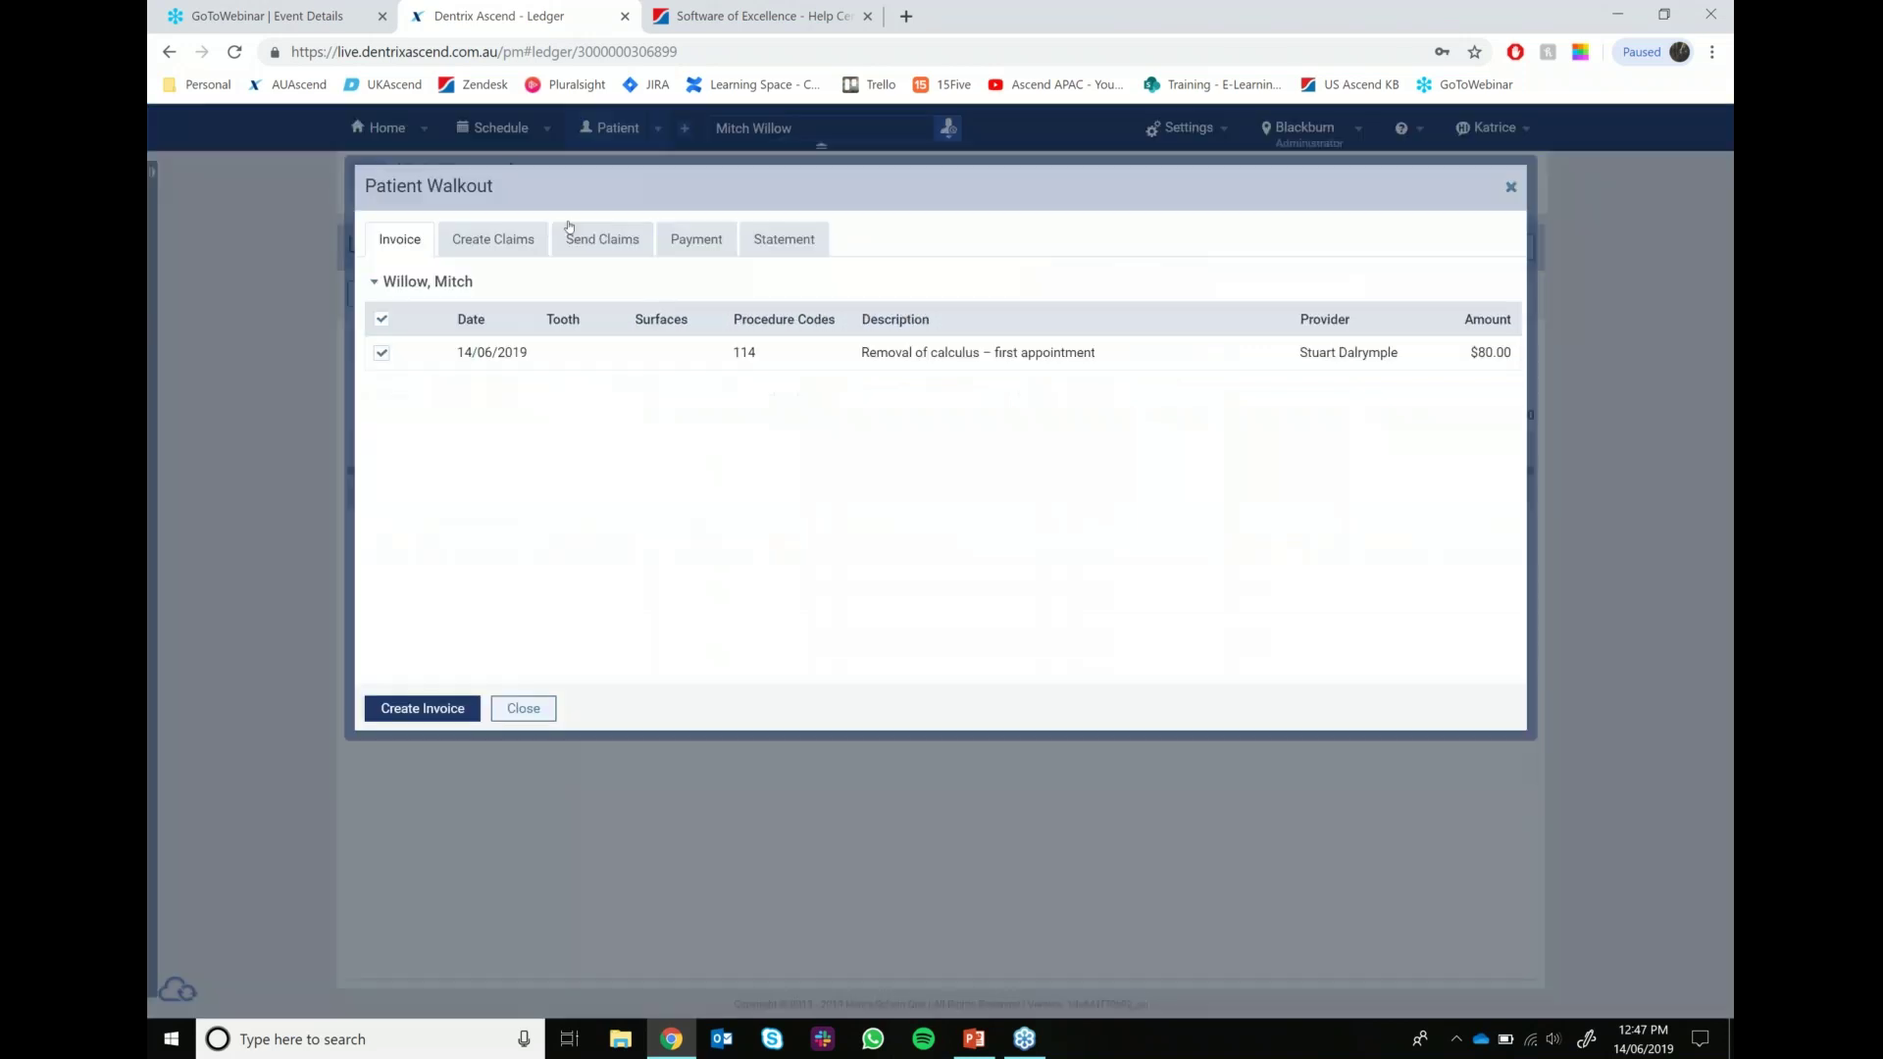
click(518, 243)
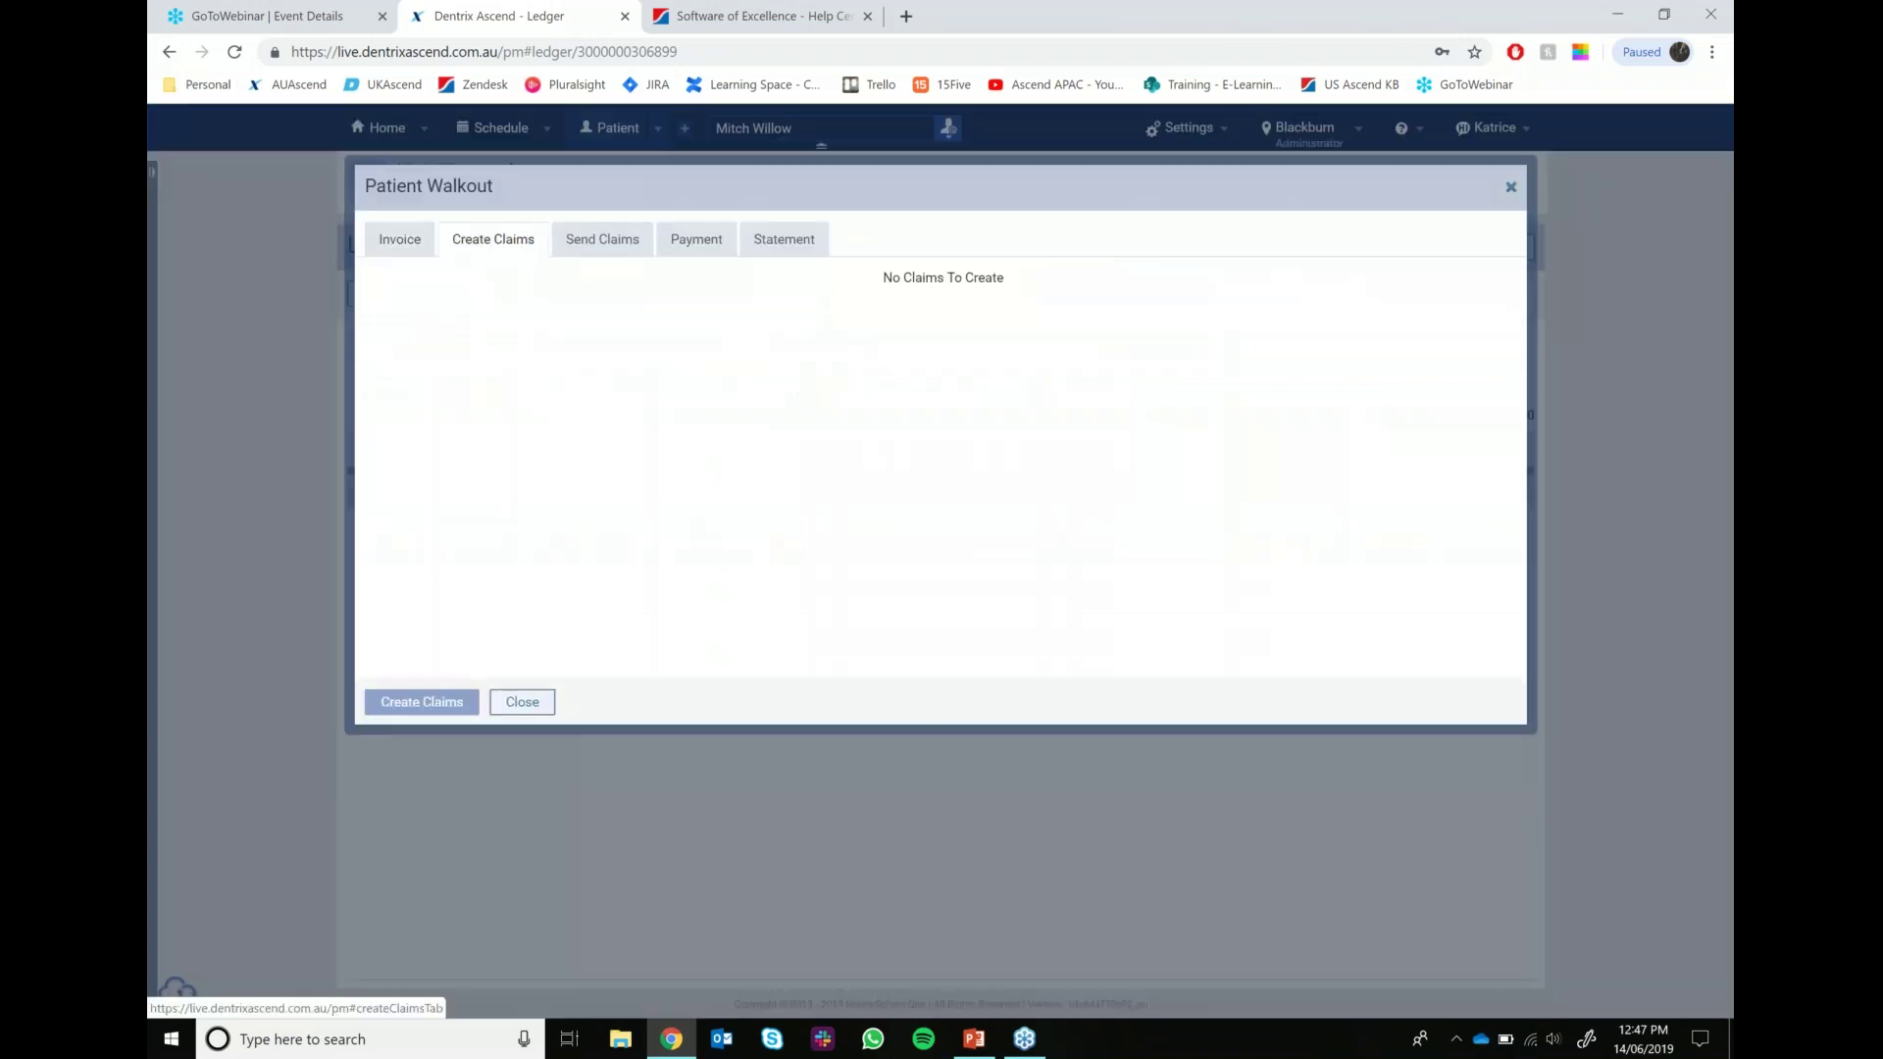
click(399, 240)
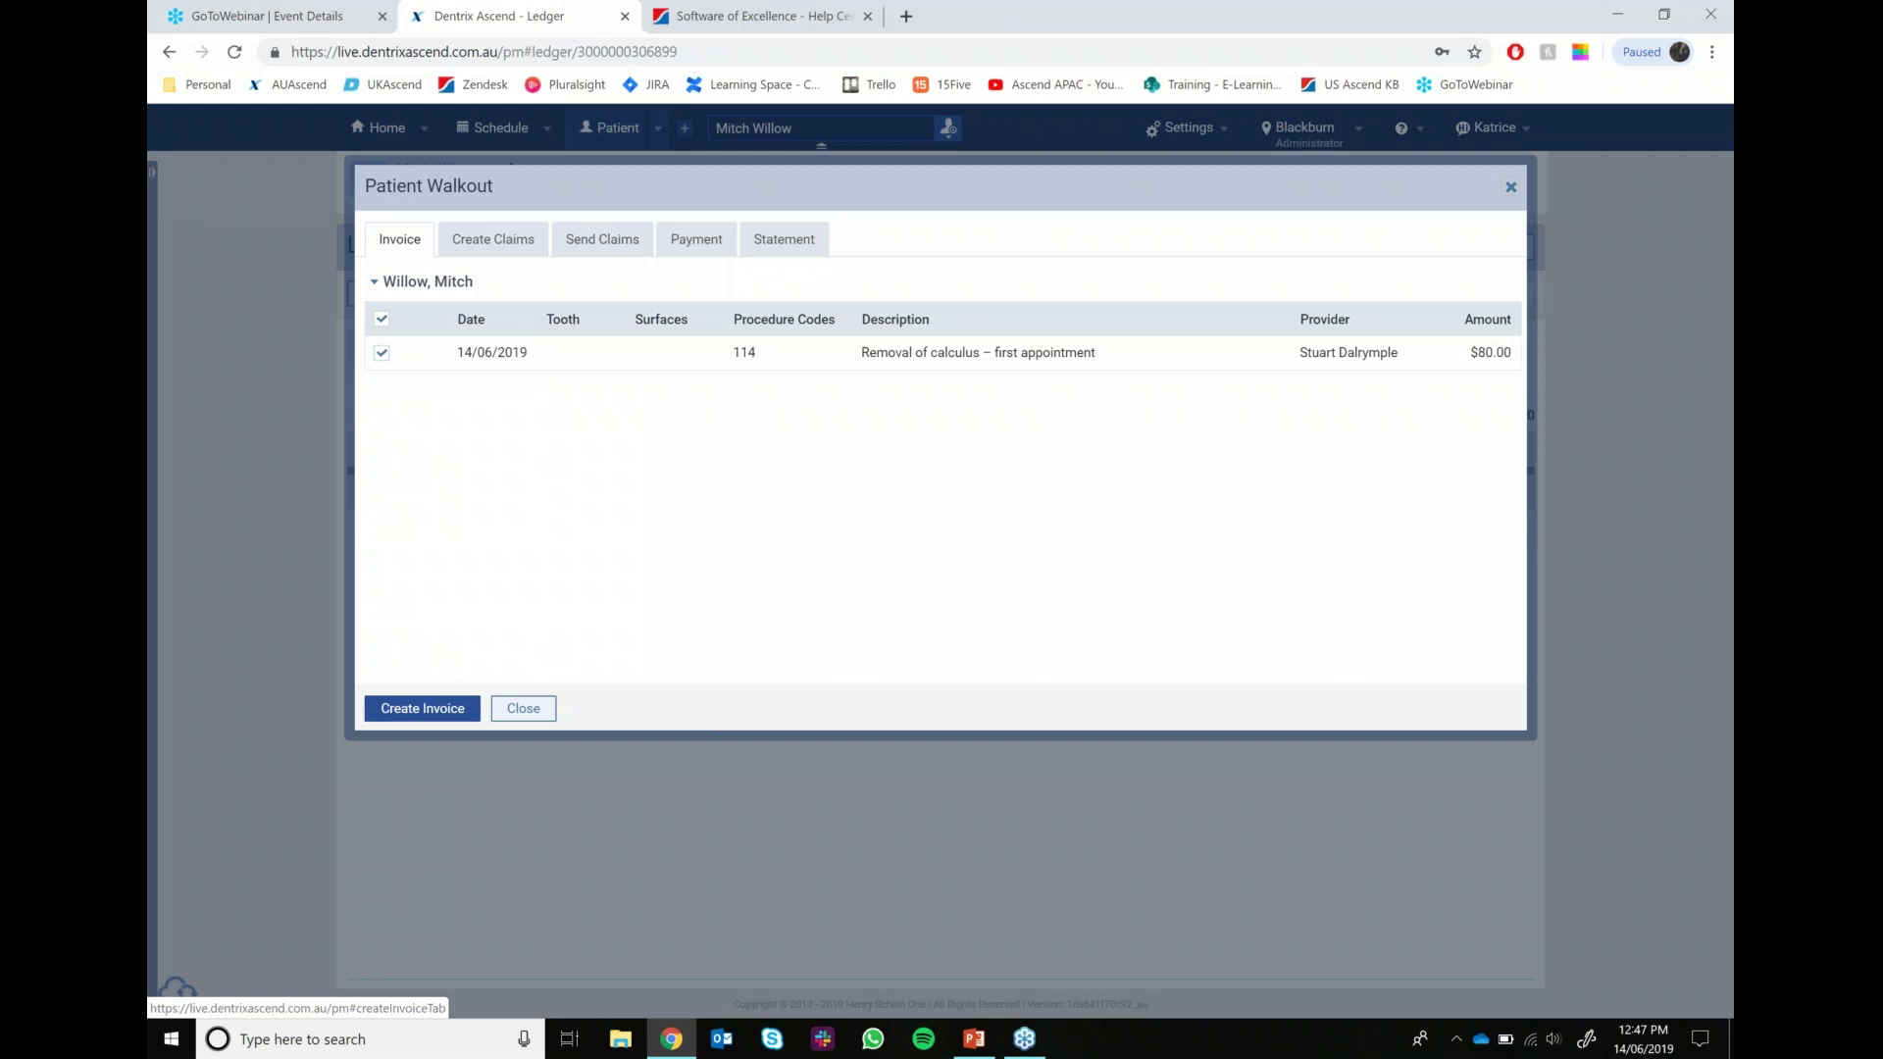
click(422, 709)
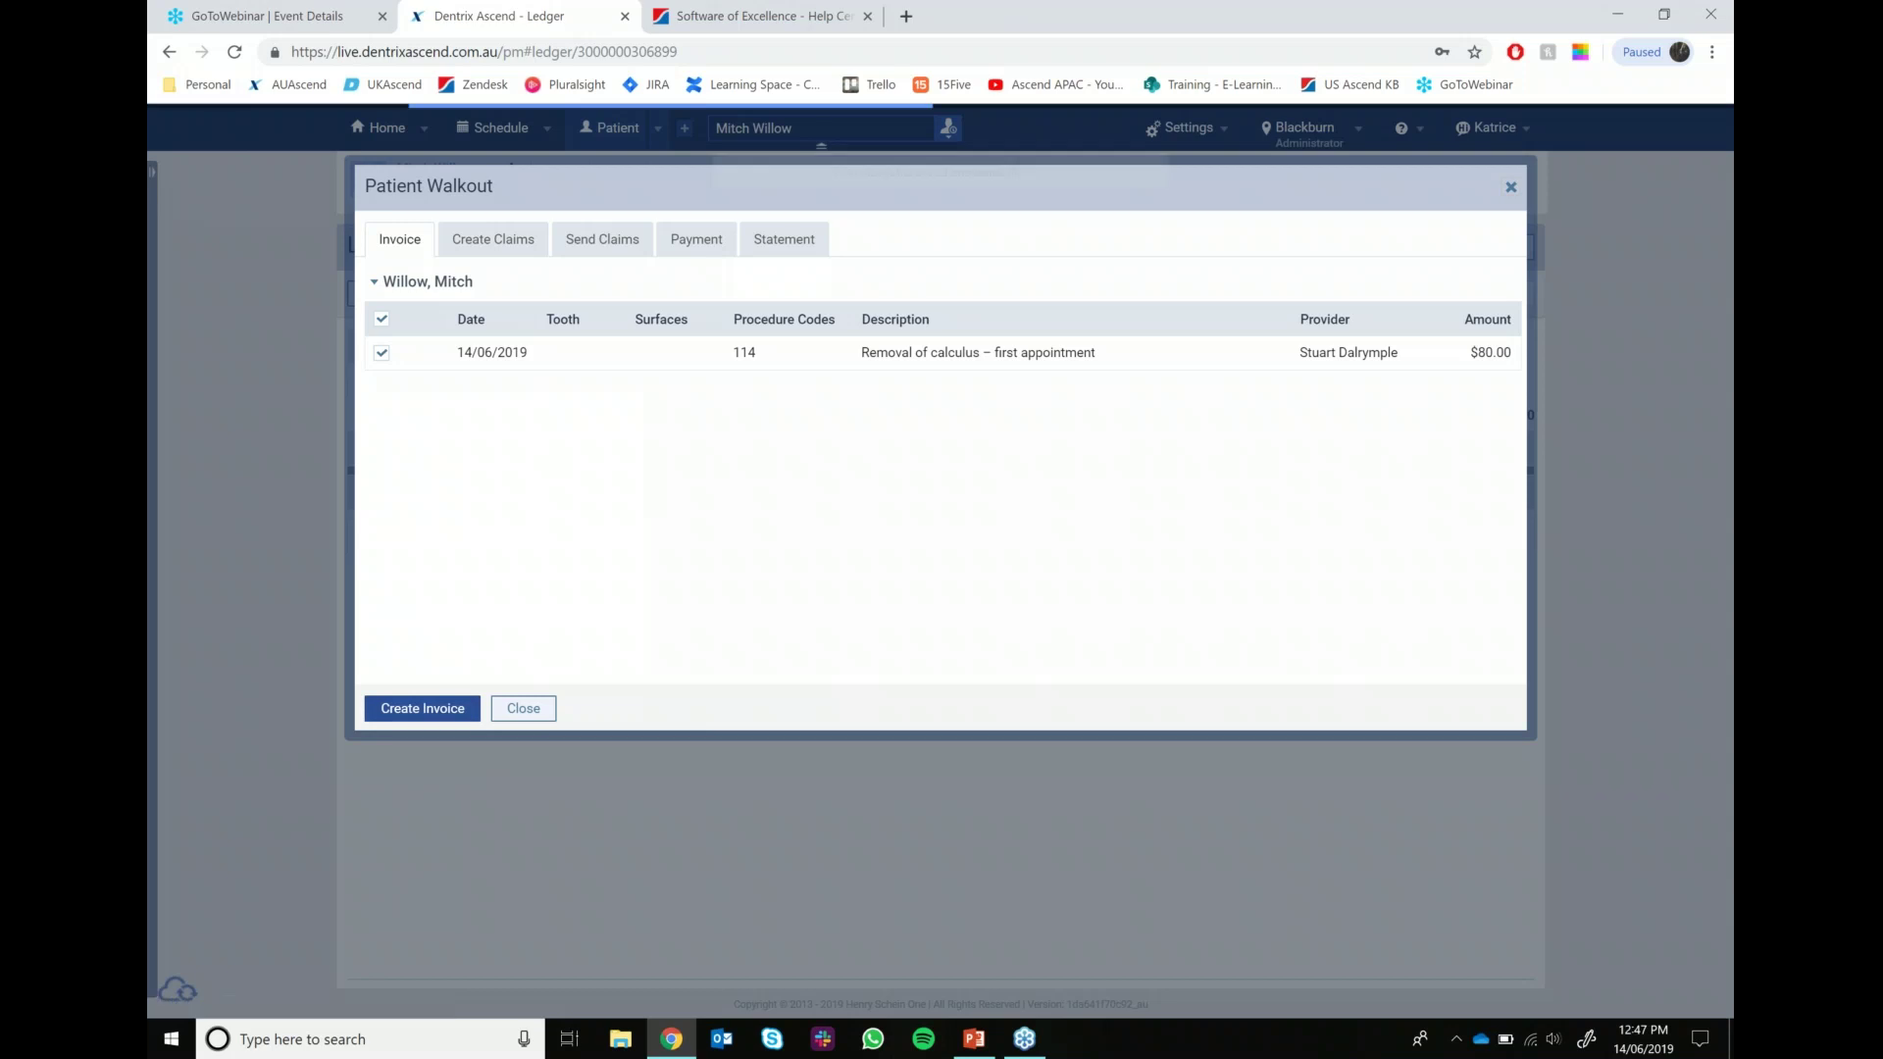
click(493, 239)
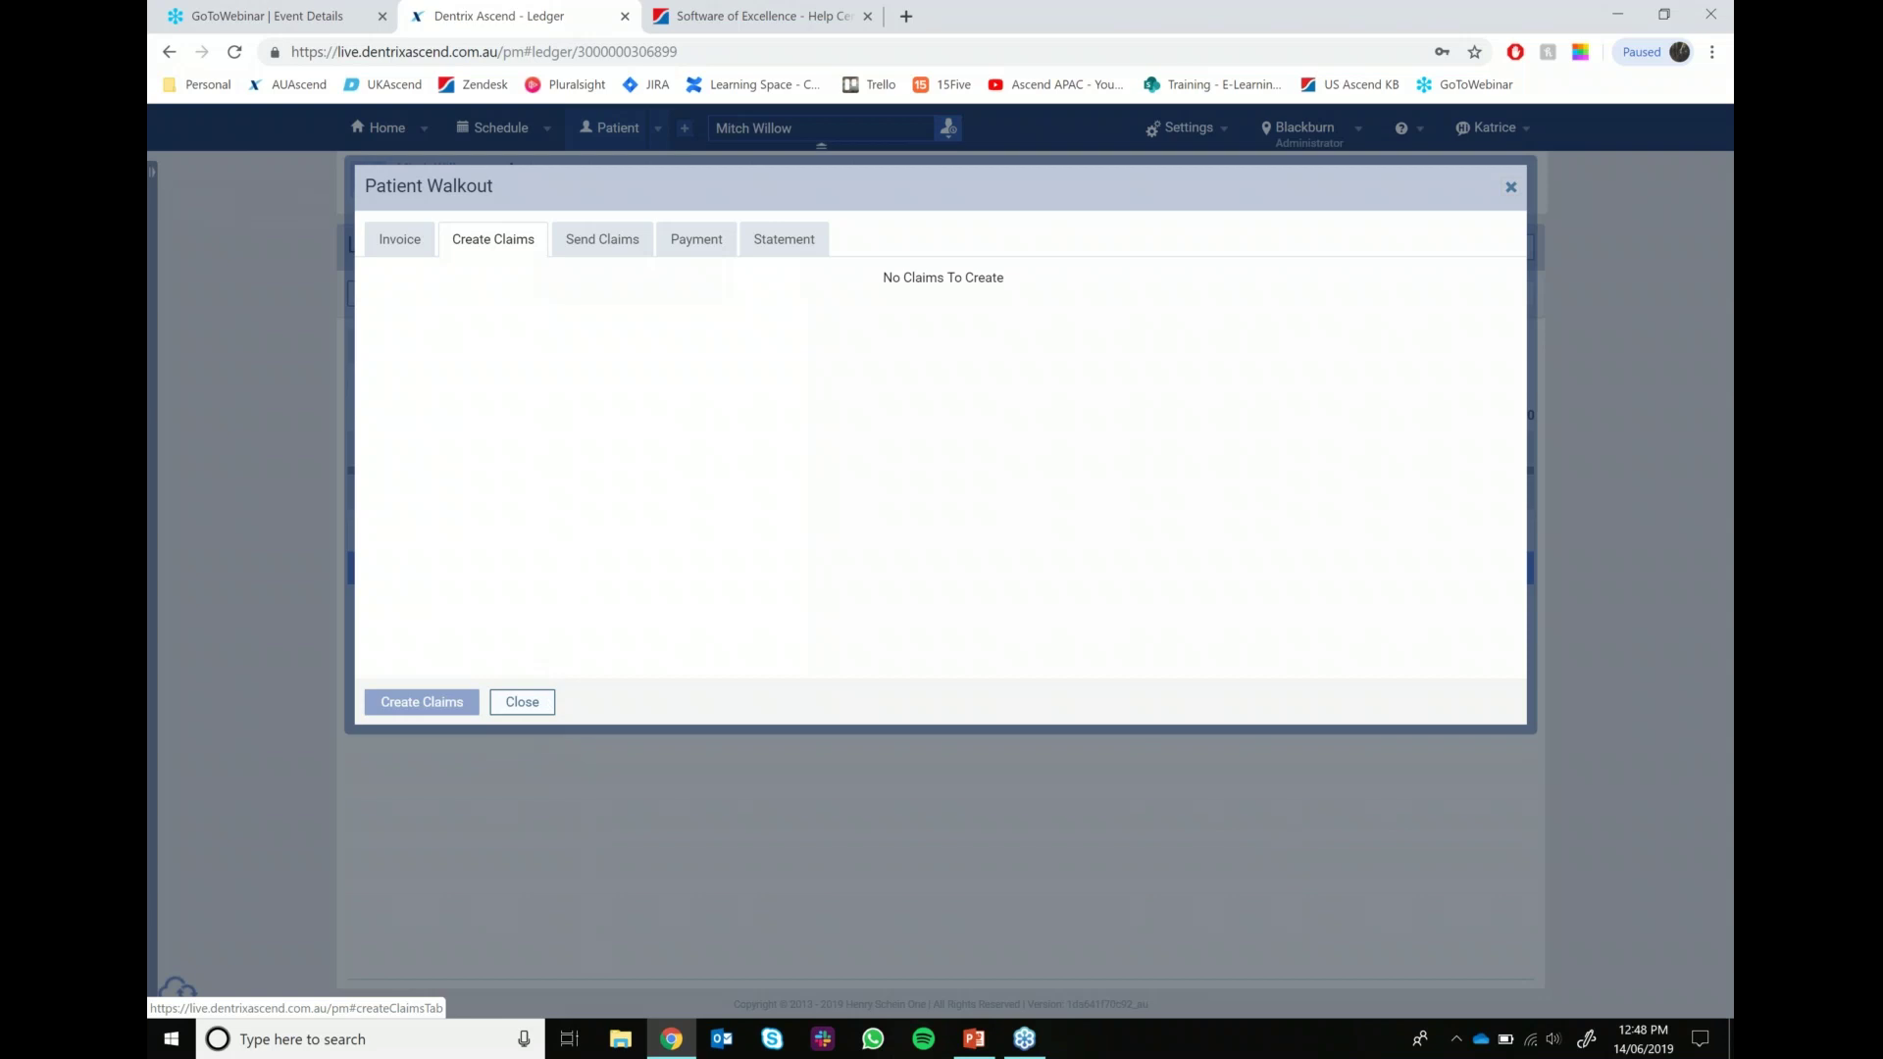
click(522, 701)
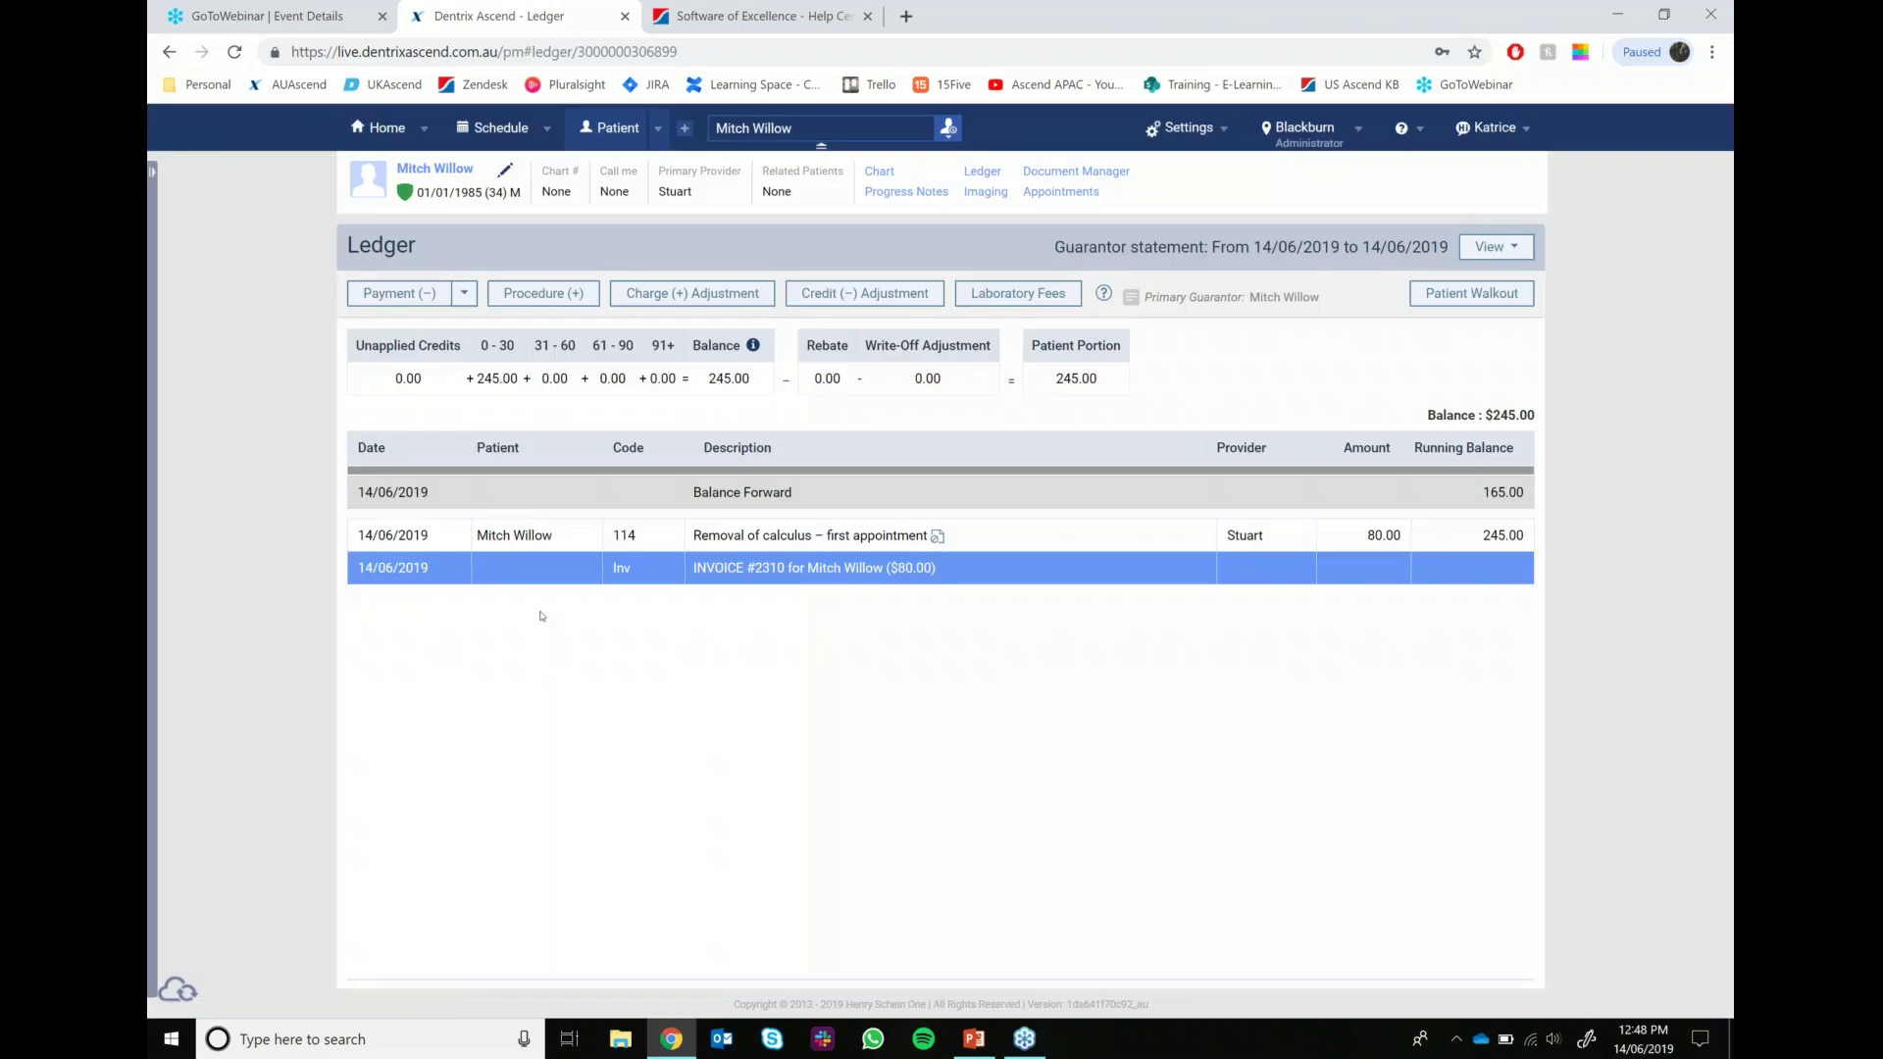
Step: Cancel the $80.00 calculus-removal invoice, then reopen the procedure for editing
double_click(538, 537)
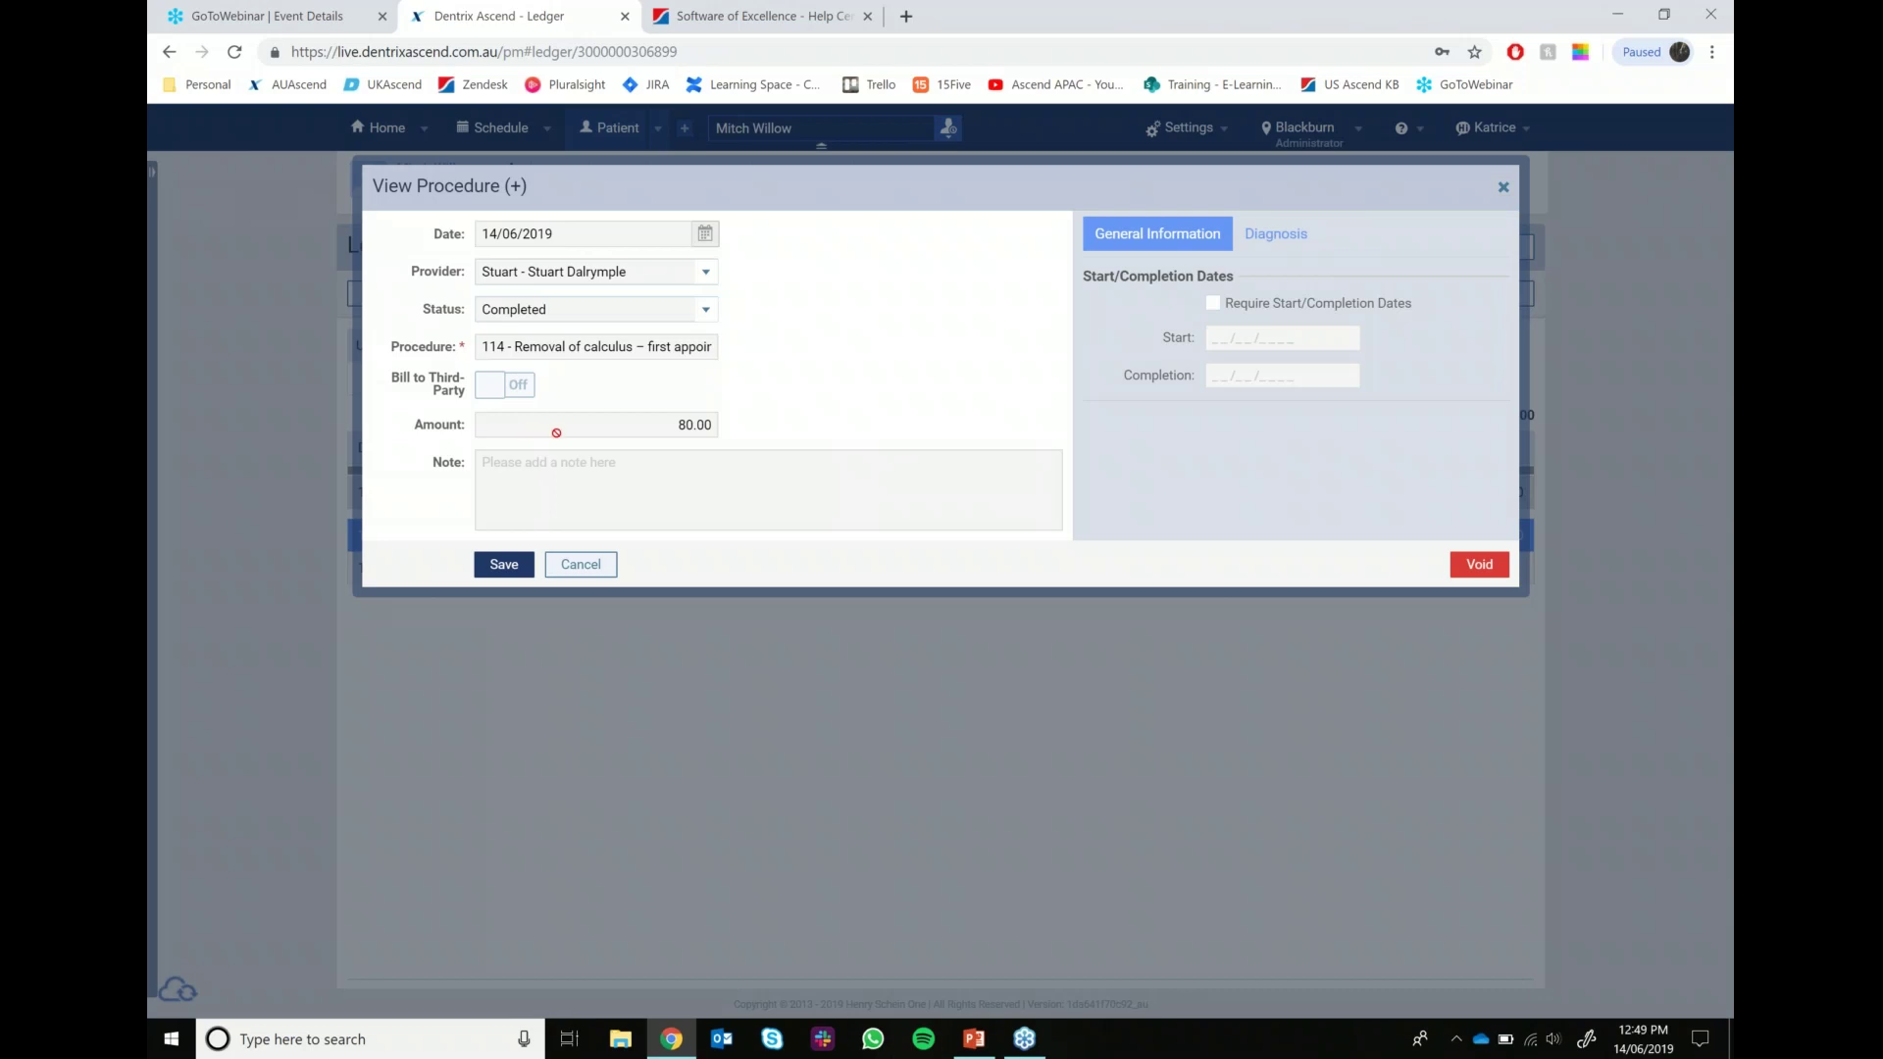
click(604, 566)
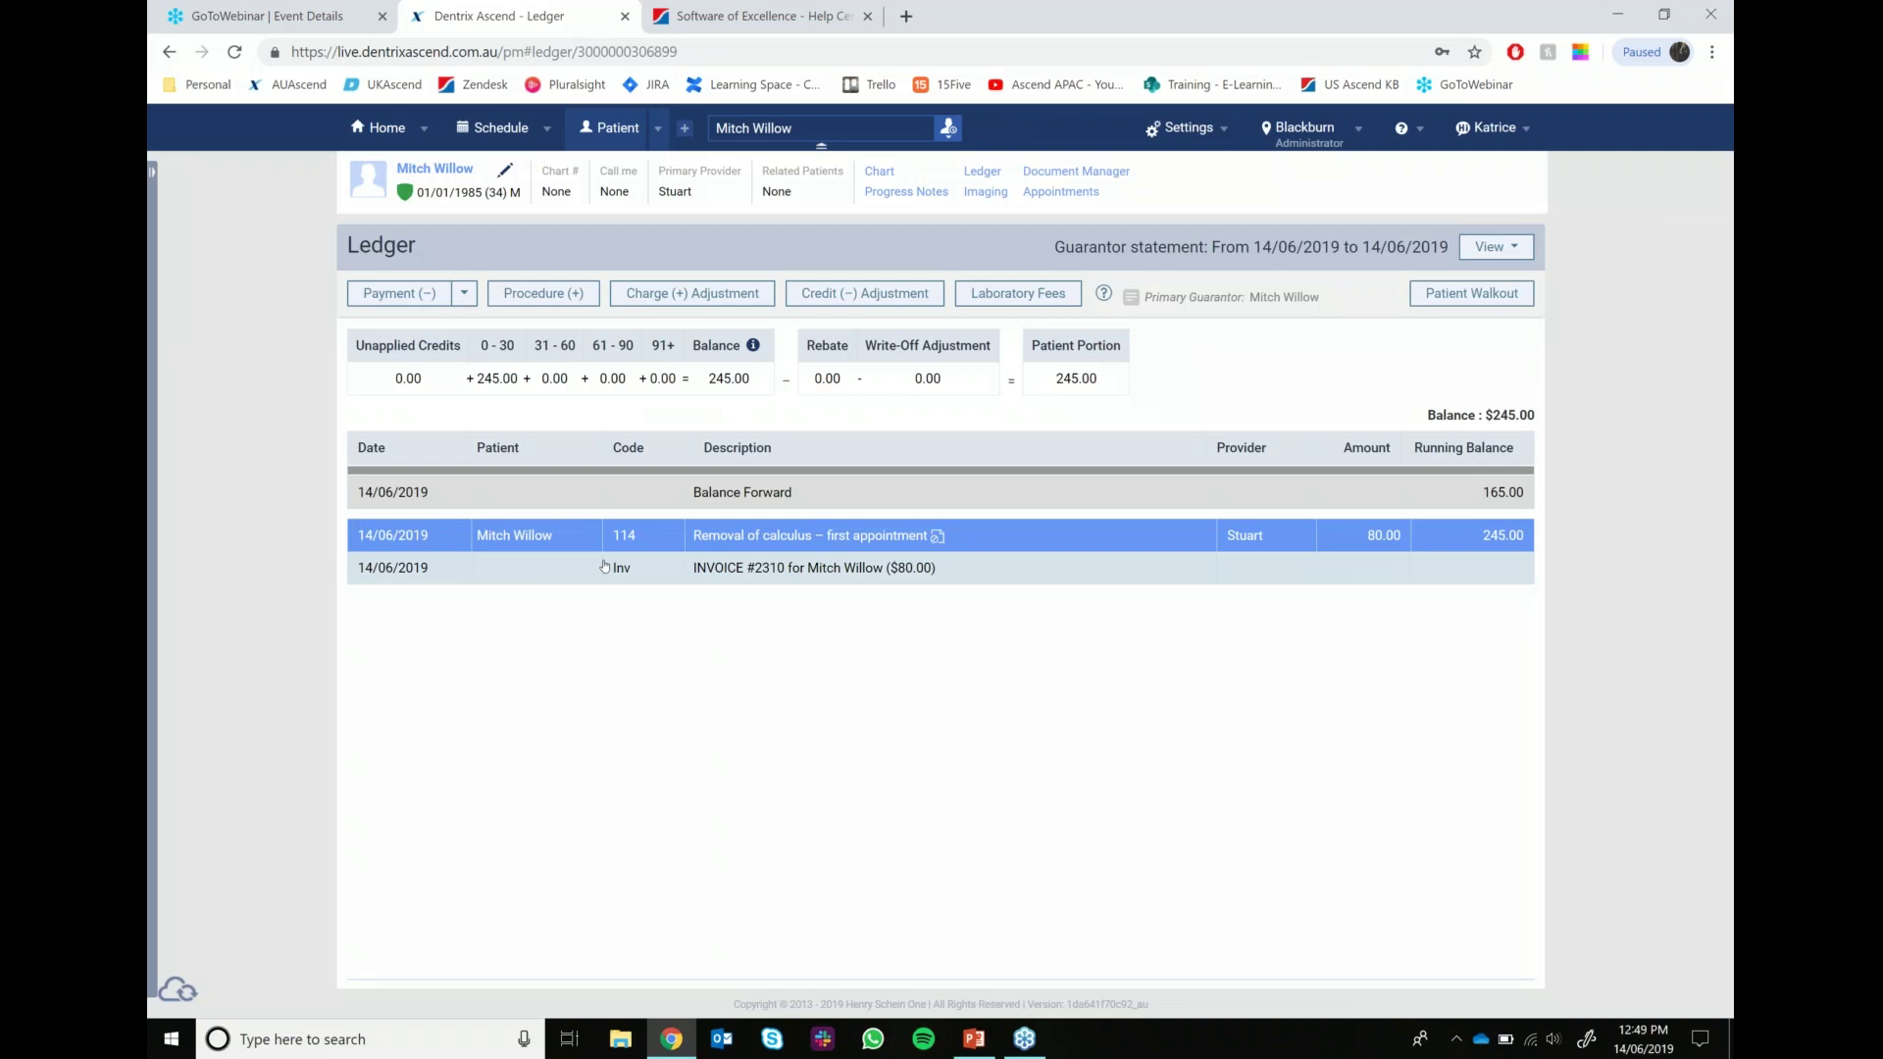
click(777, 567)
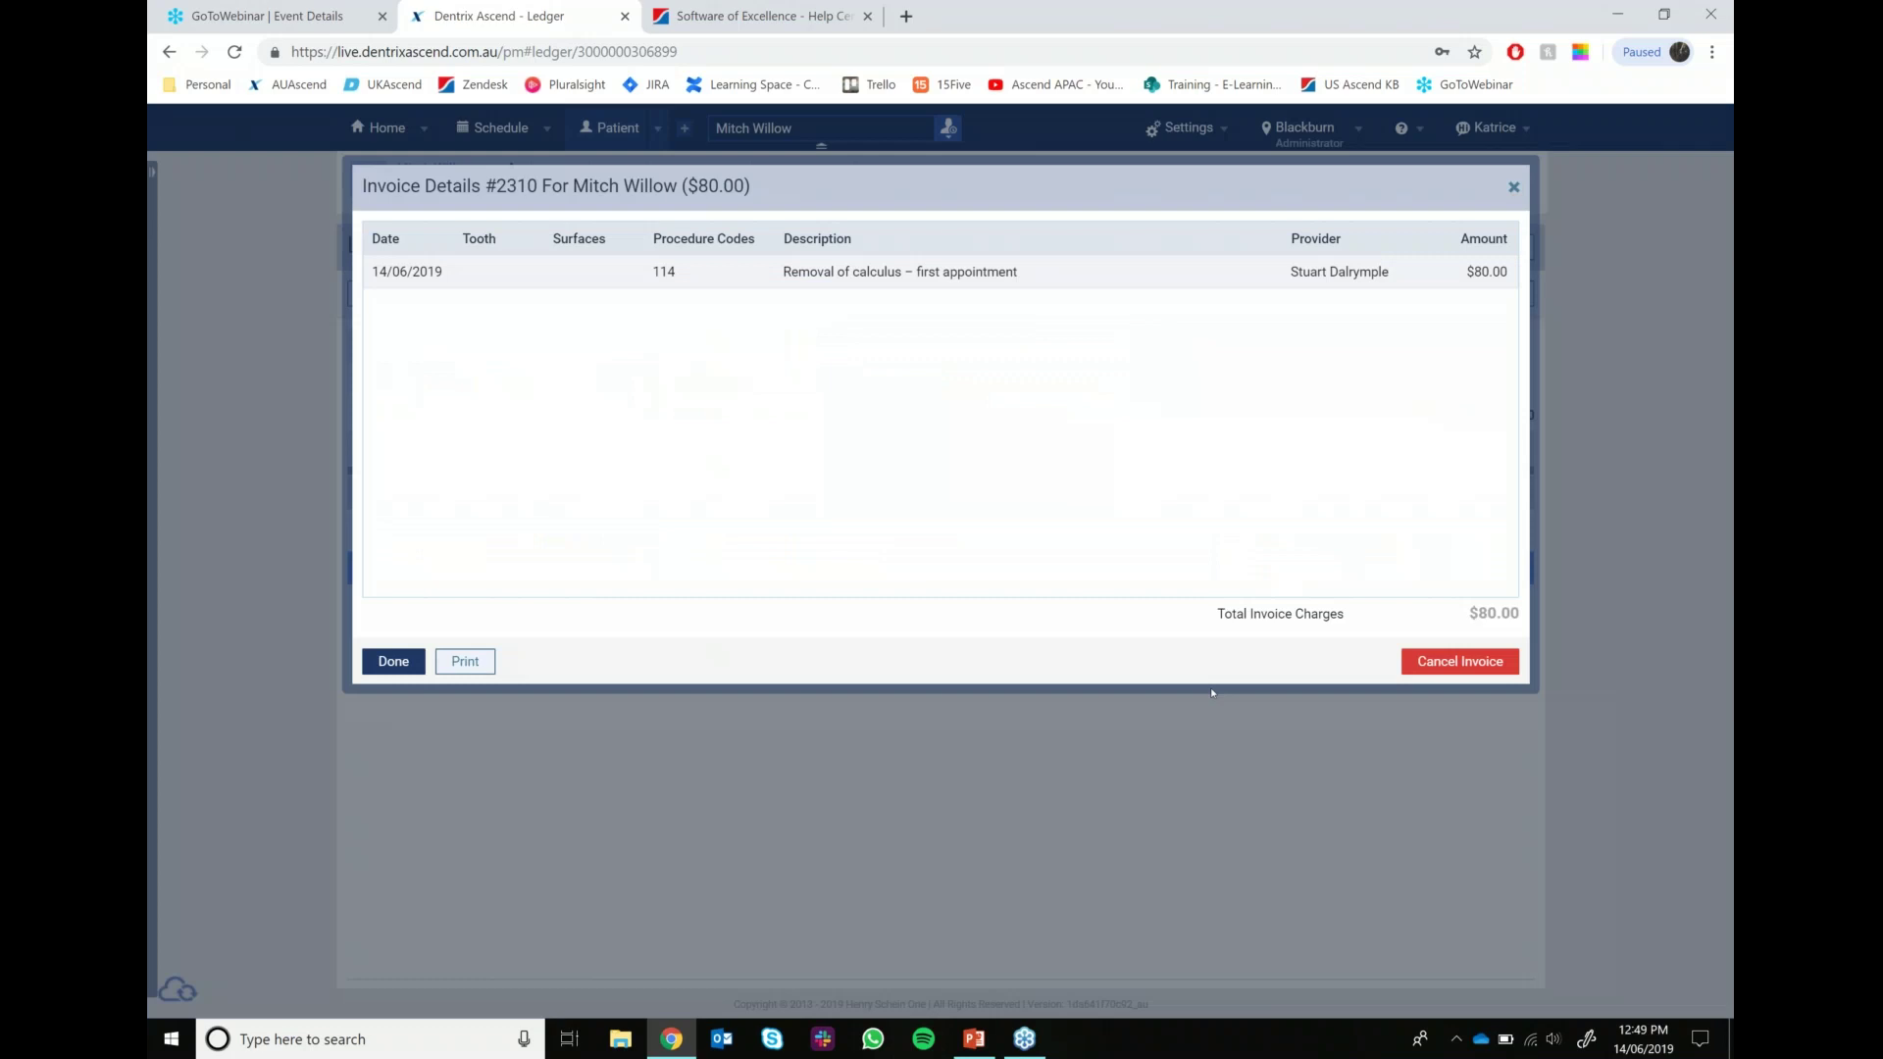
click(1431, 660)
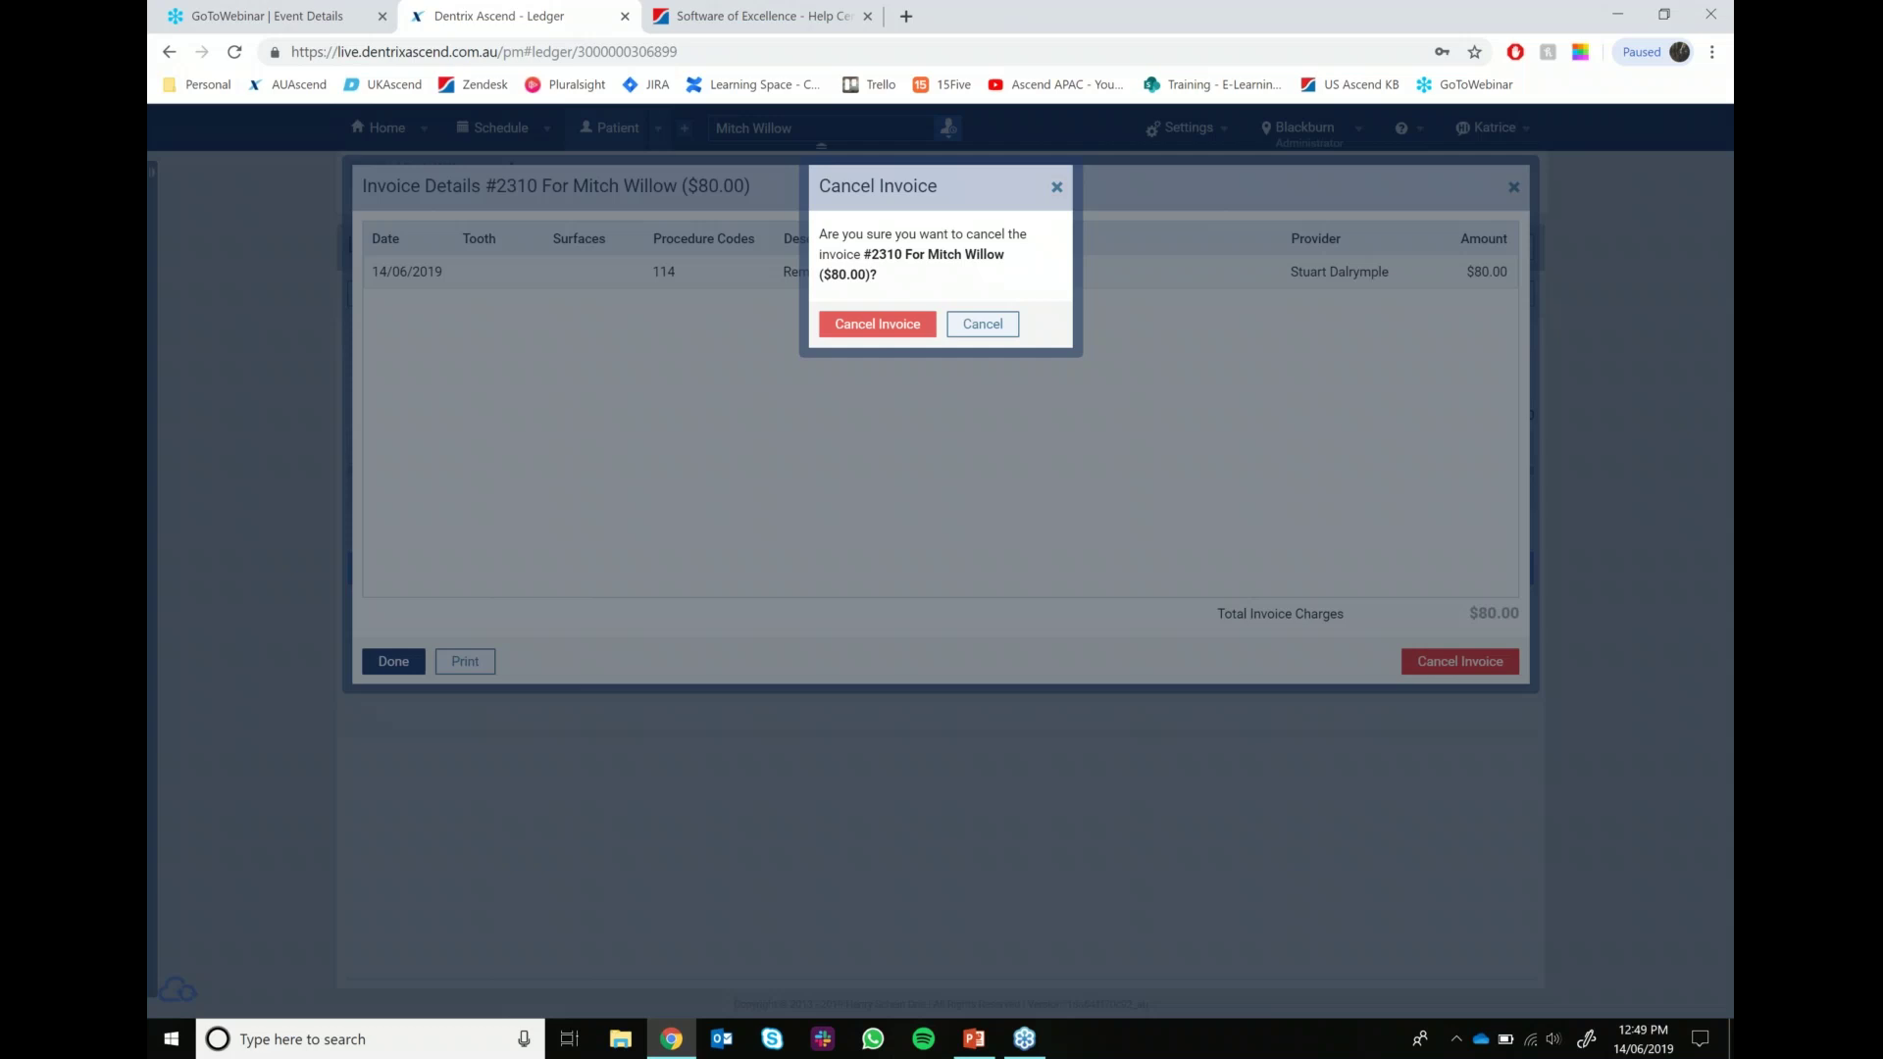
click(897, 331)
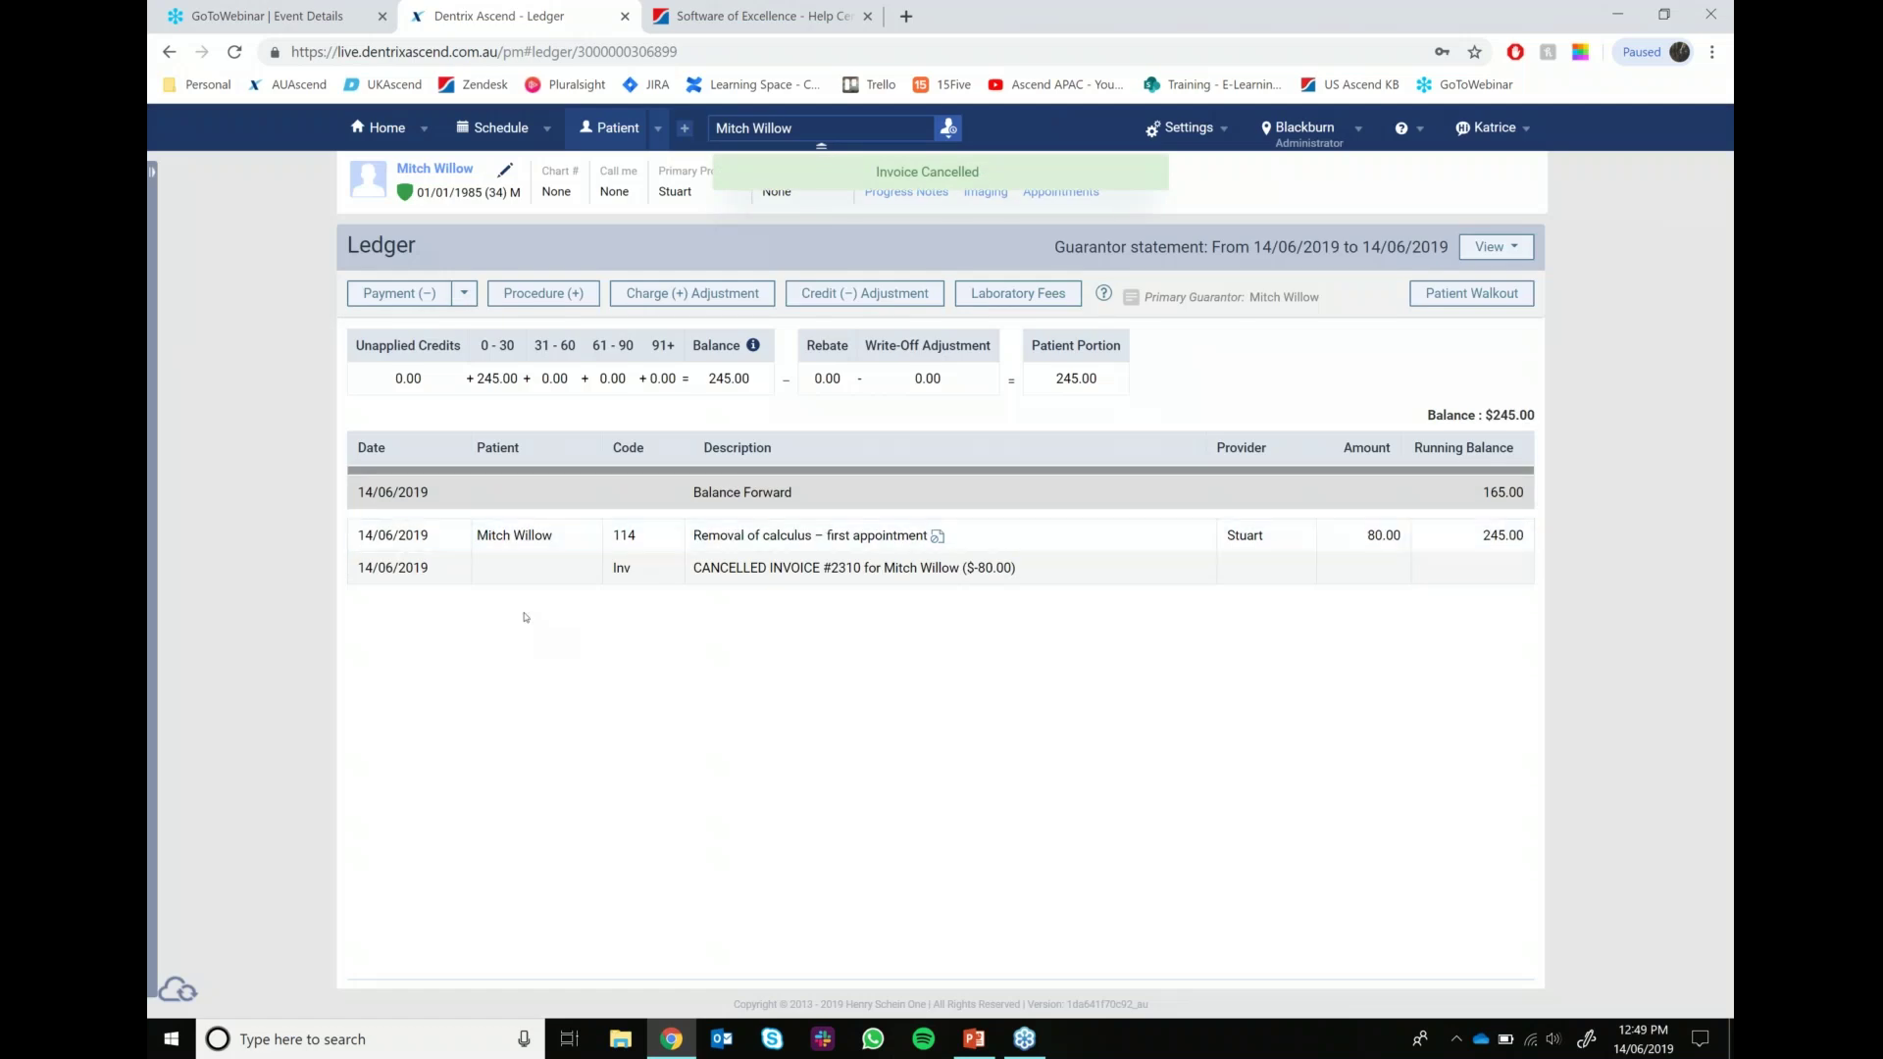
double_click(525, 545)
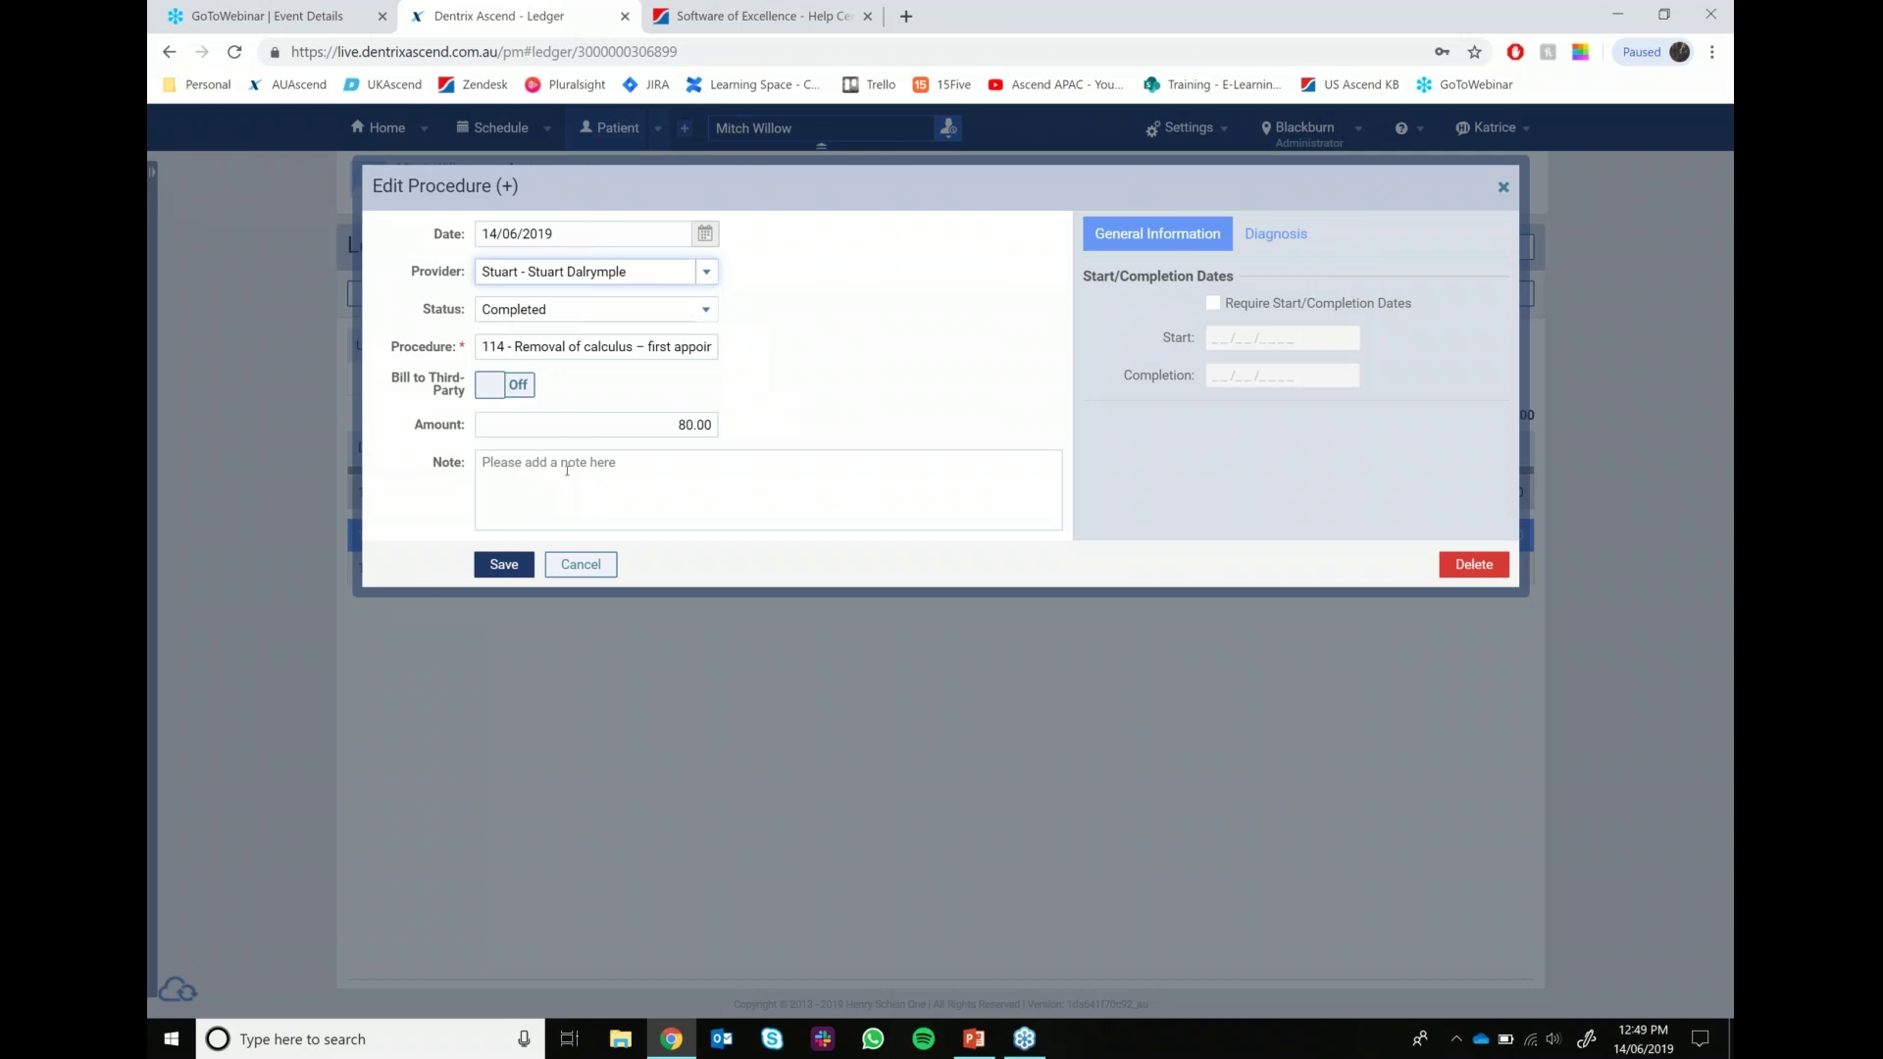
Step: Set the calculus removal procedure to bill the third party, save it, and list it for walkout invoicing at $80.00
click(498, 397)
click(517, 573)
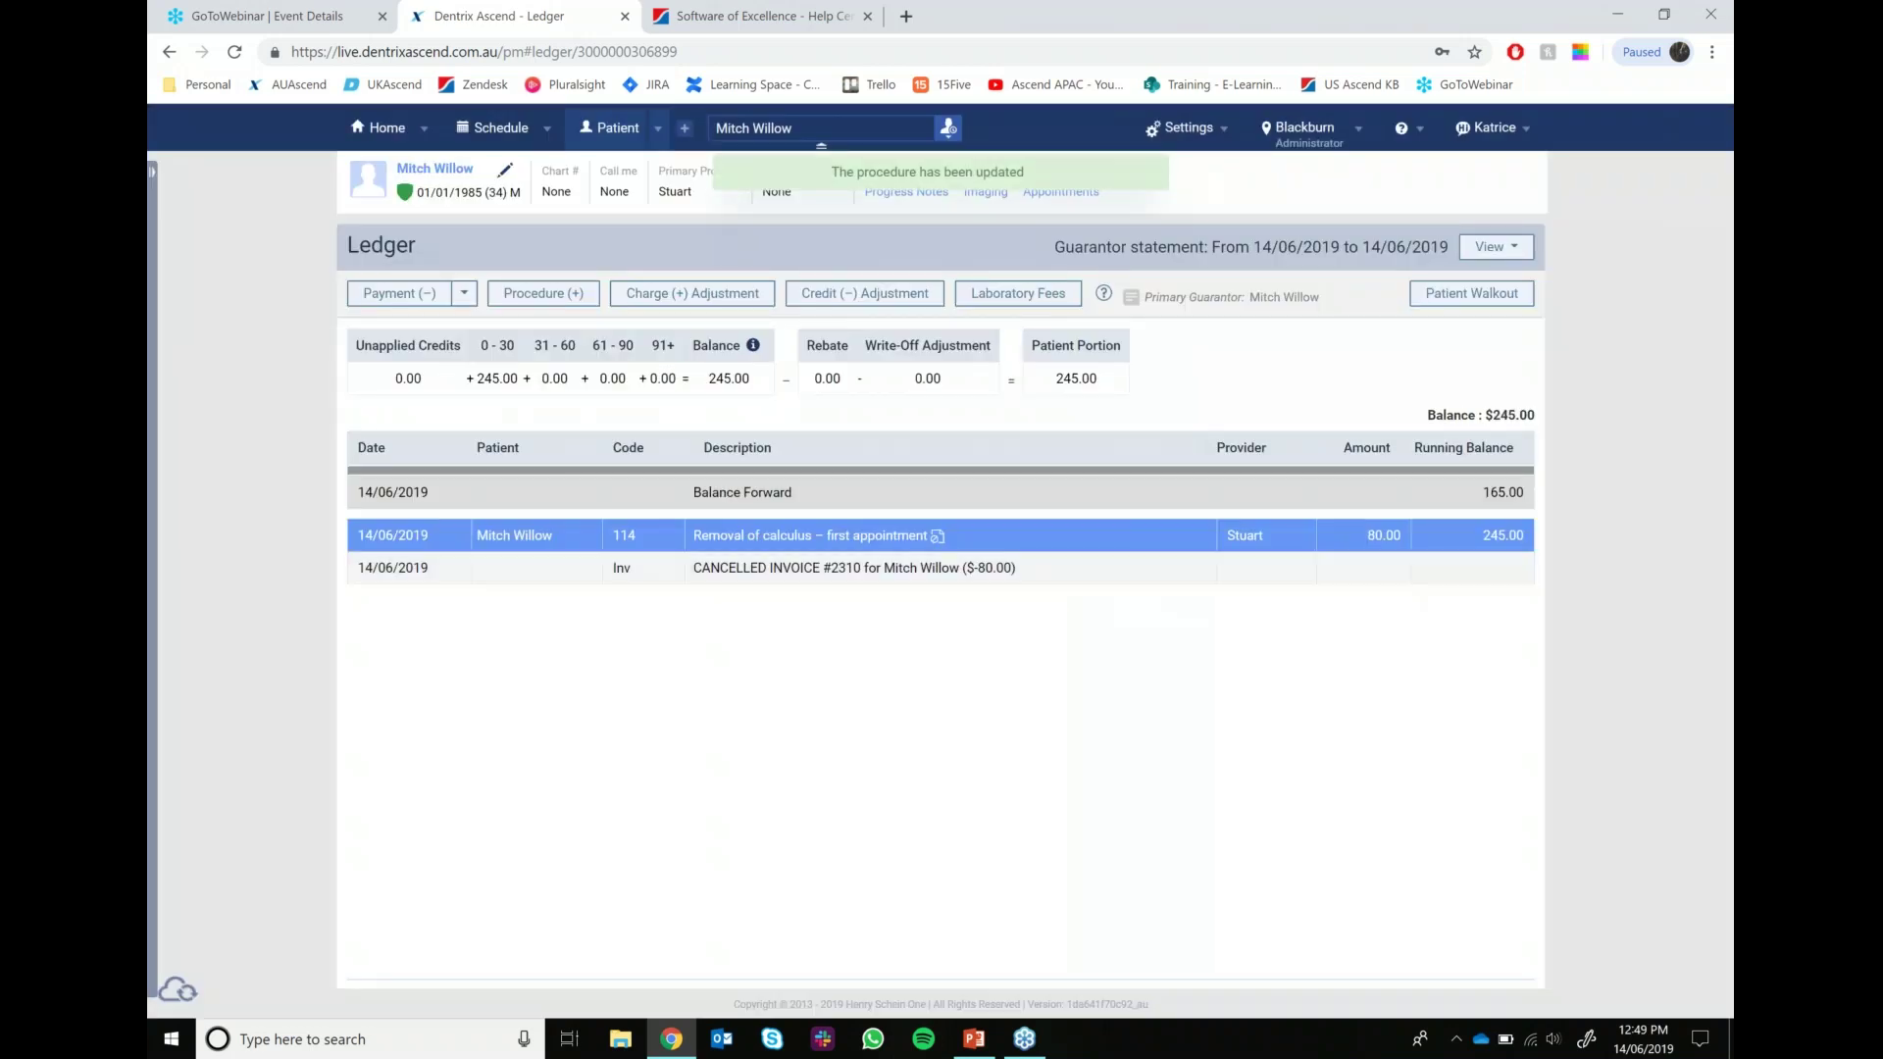
click(1472, 293)
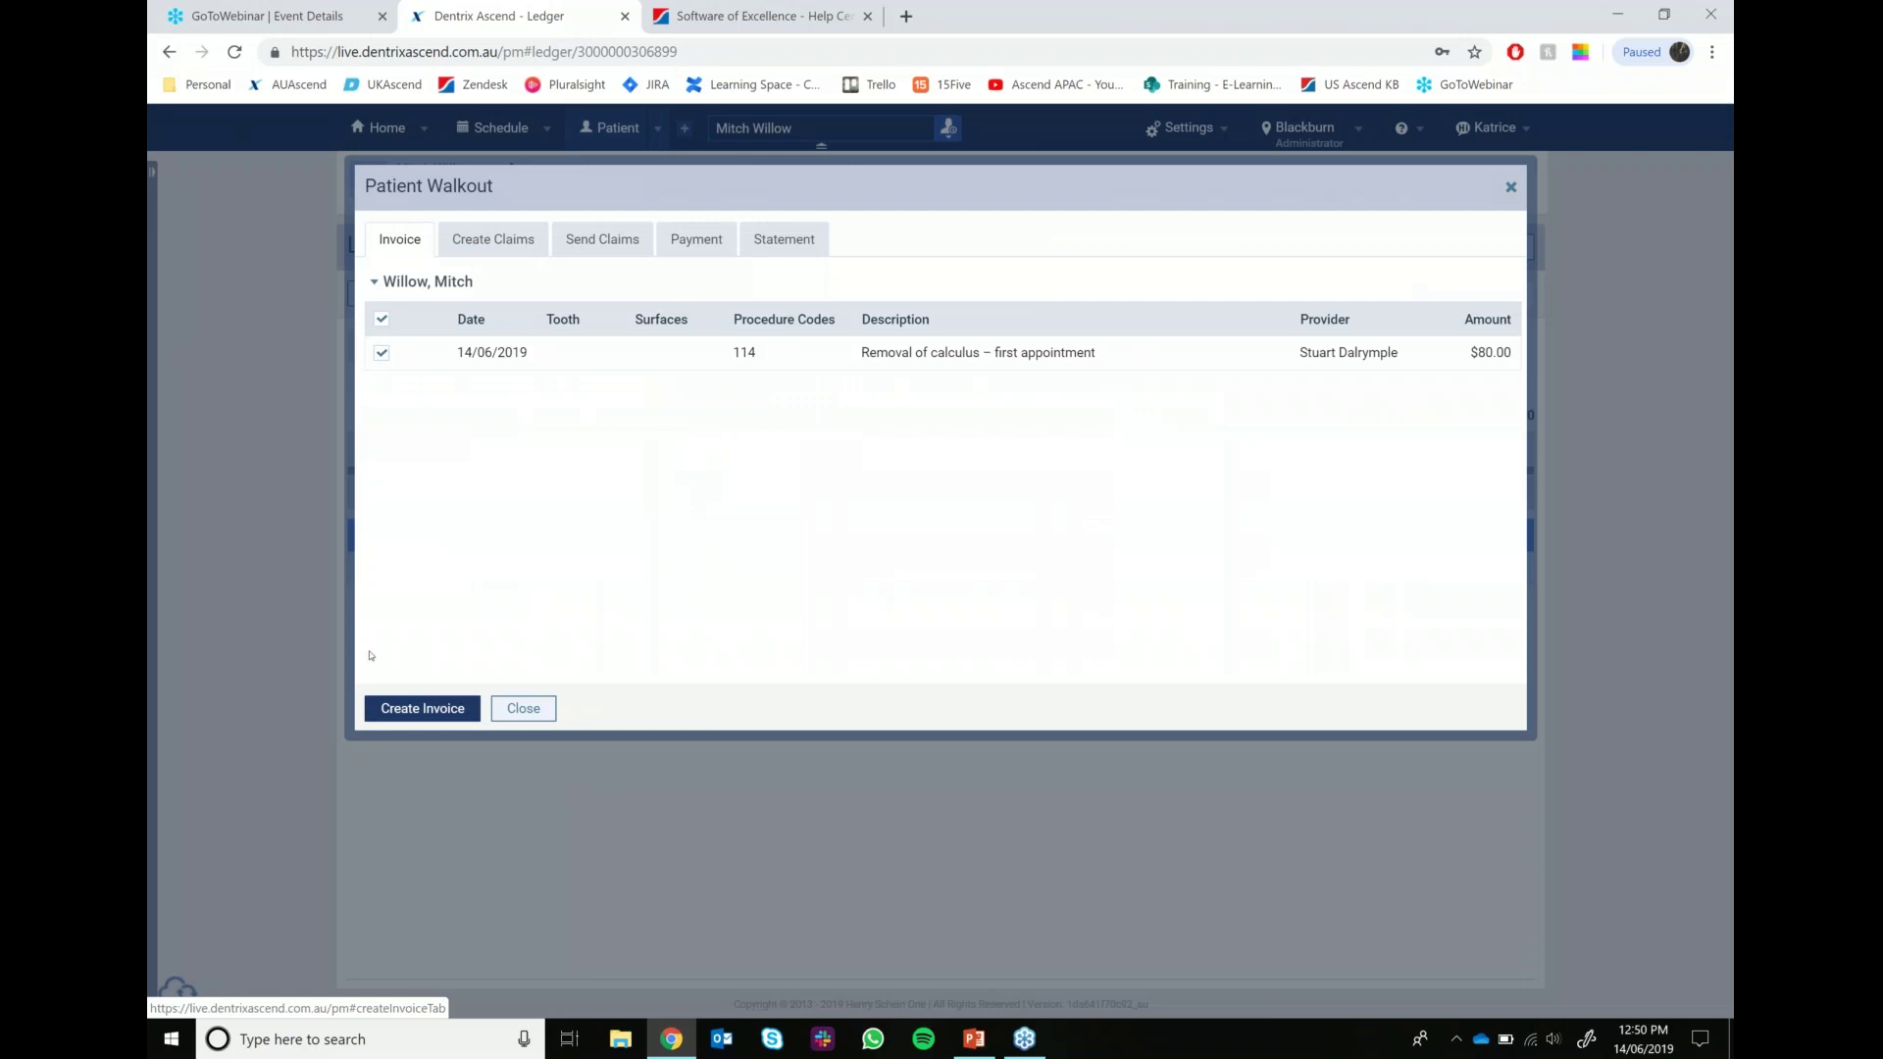
Step: Invoice the $80.00 calculus removal and create its HICAPS BUPA claim for procedure 114
click(422, 708)
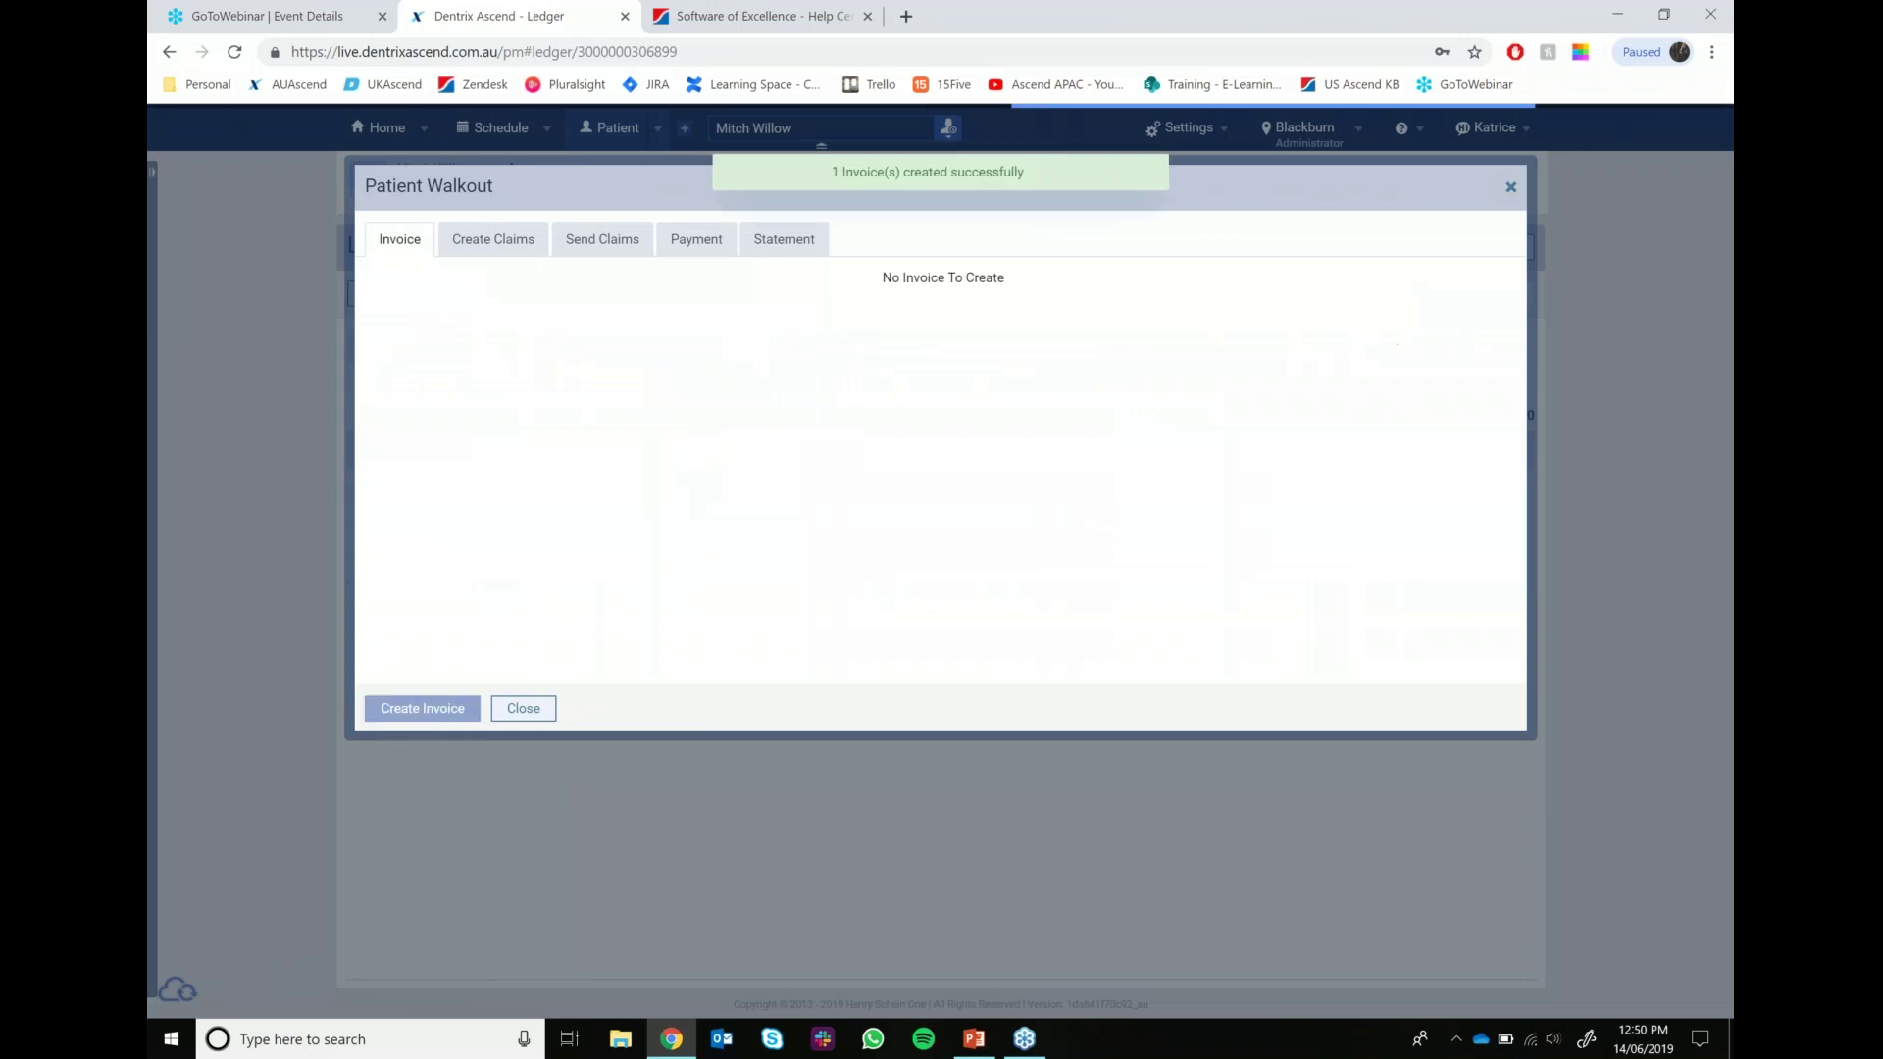
click(500, 245)
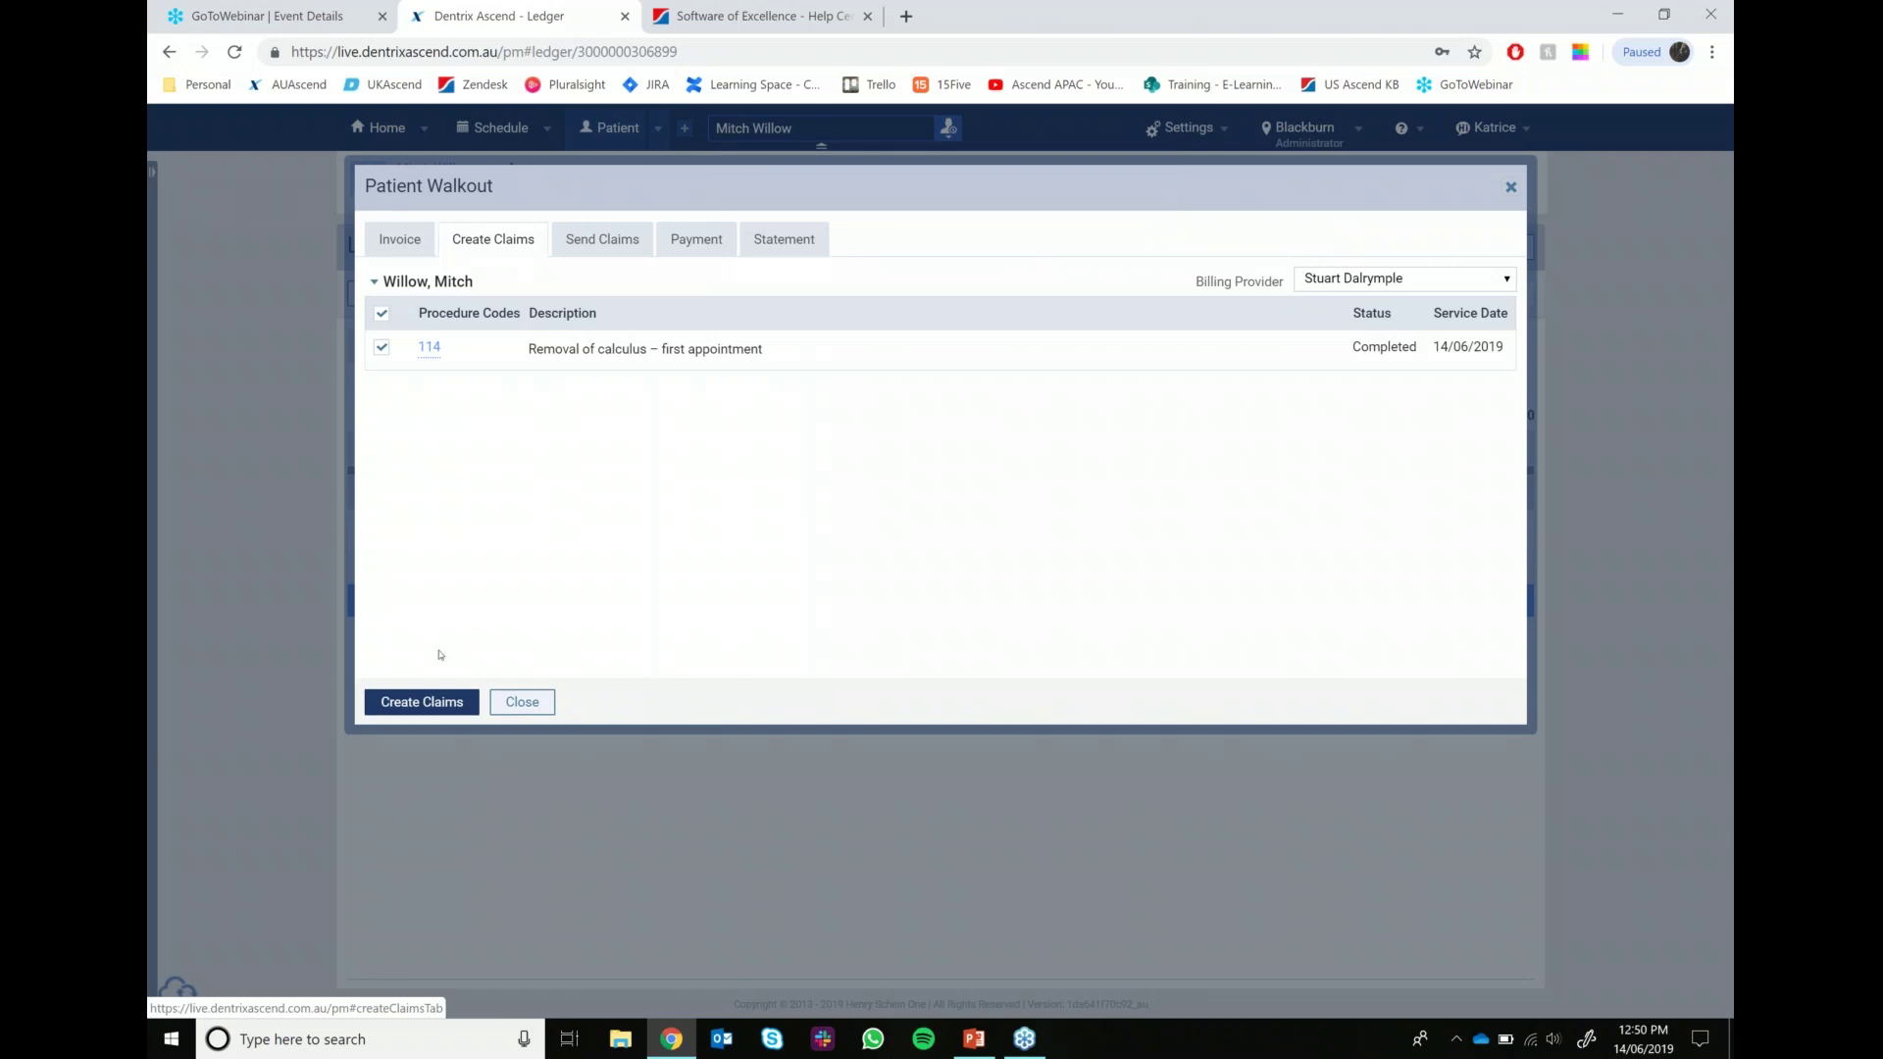
click(412, 703)
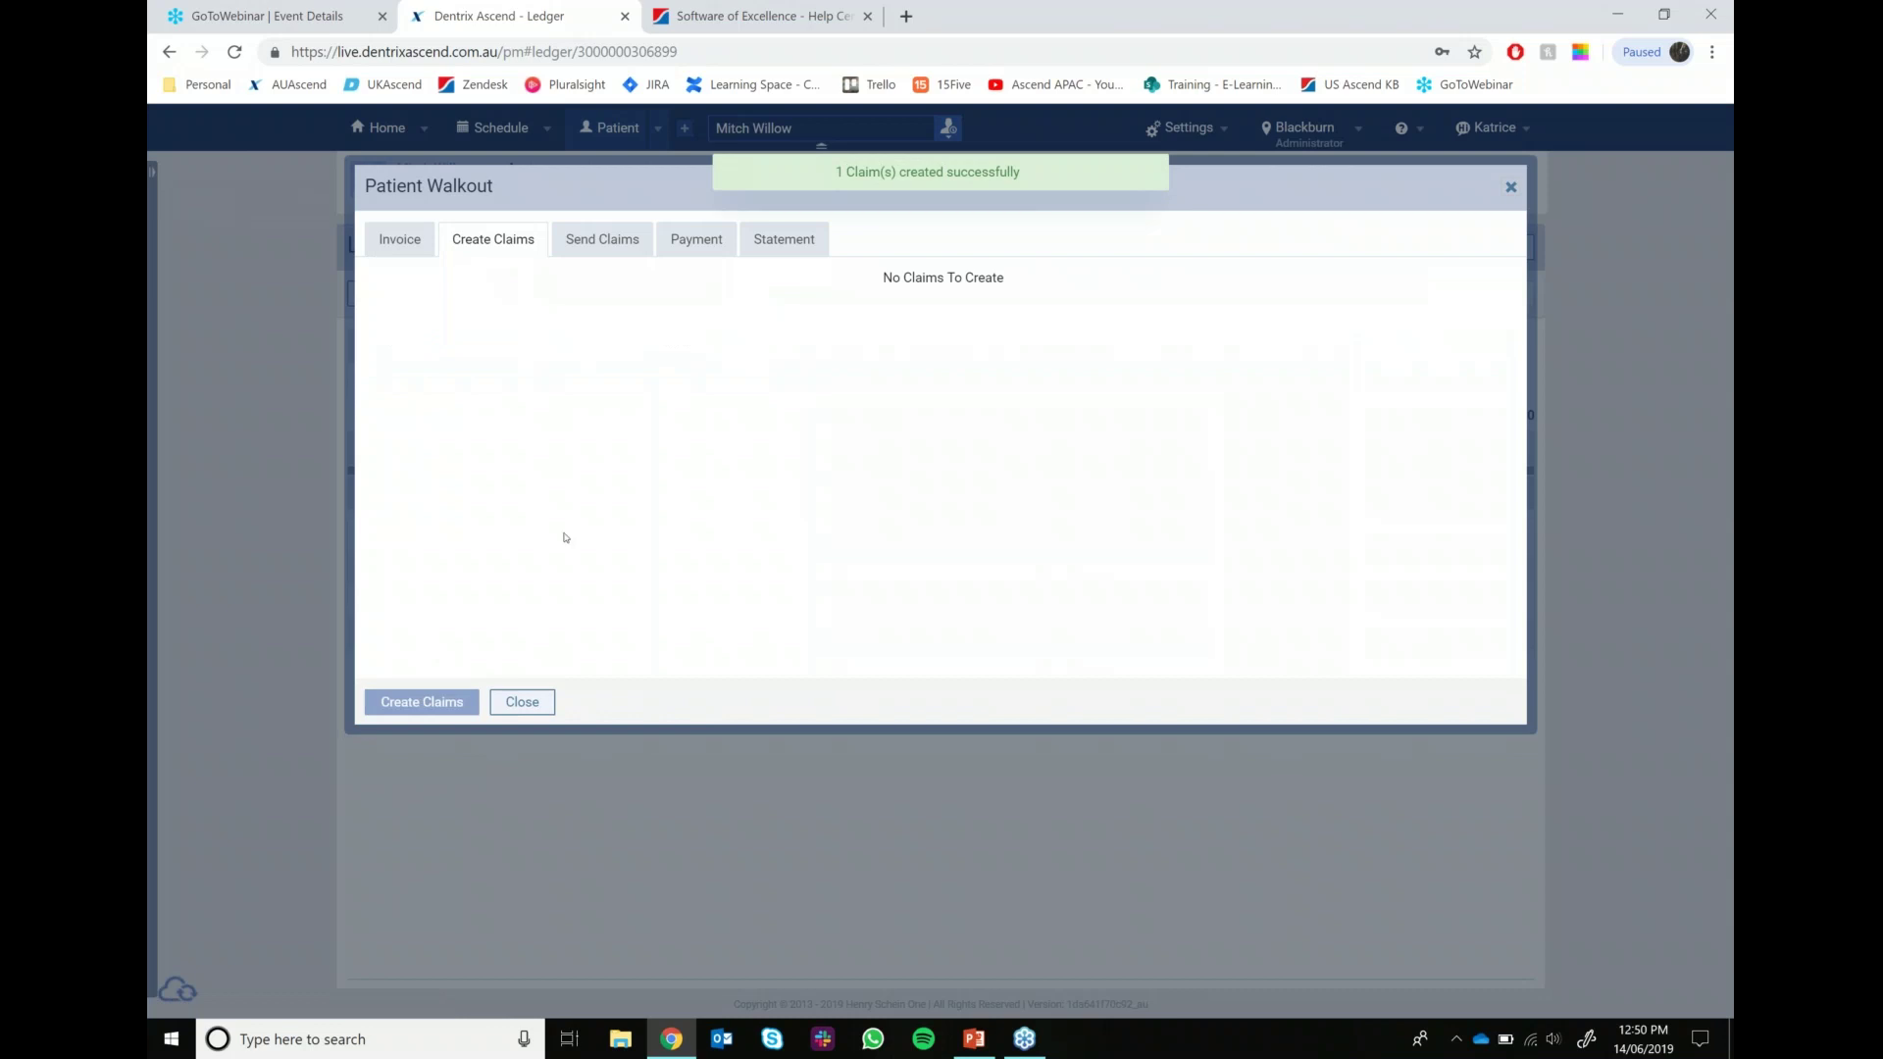
click(602, 243)
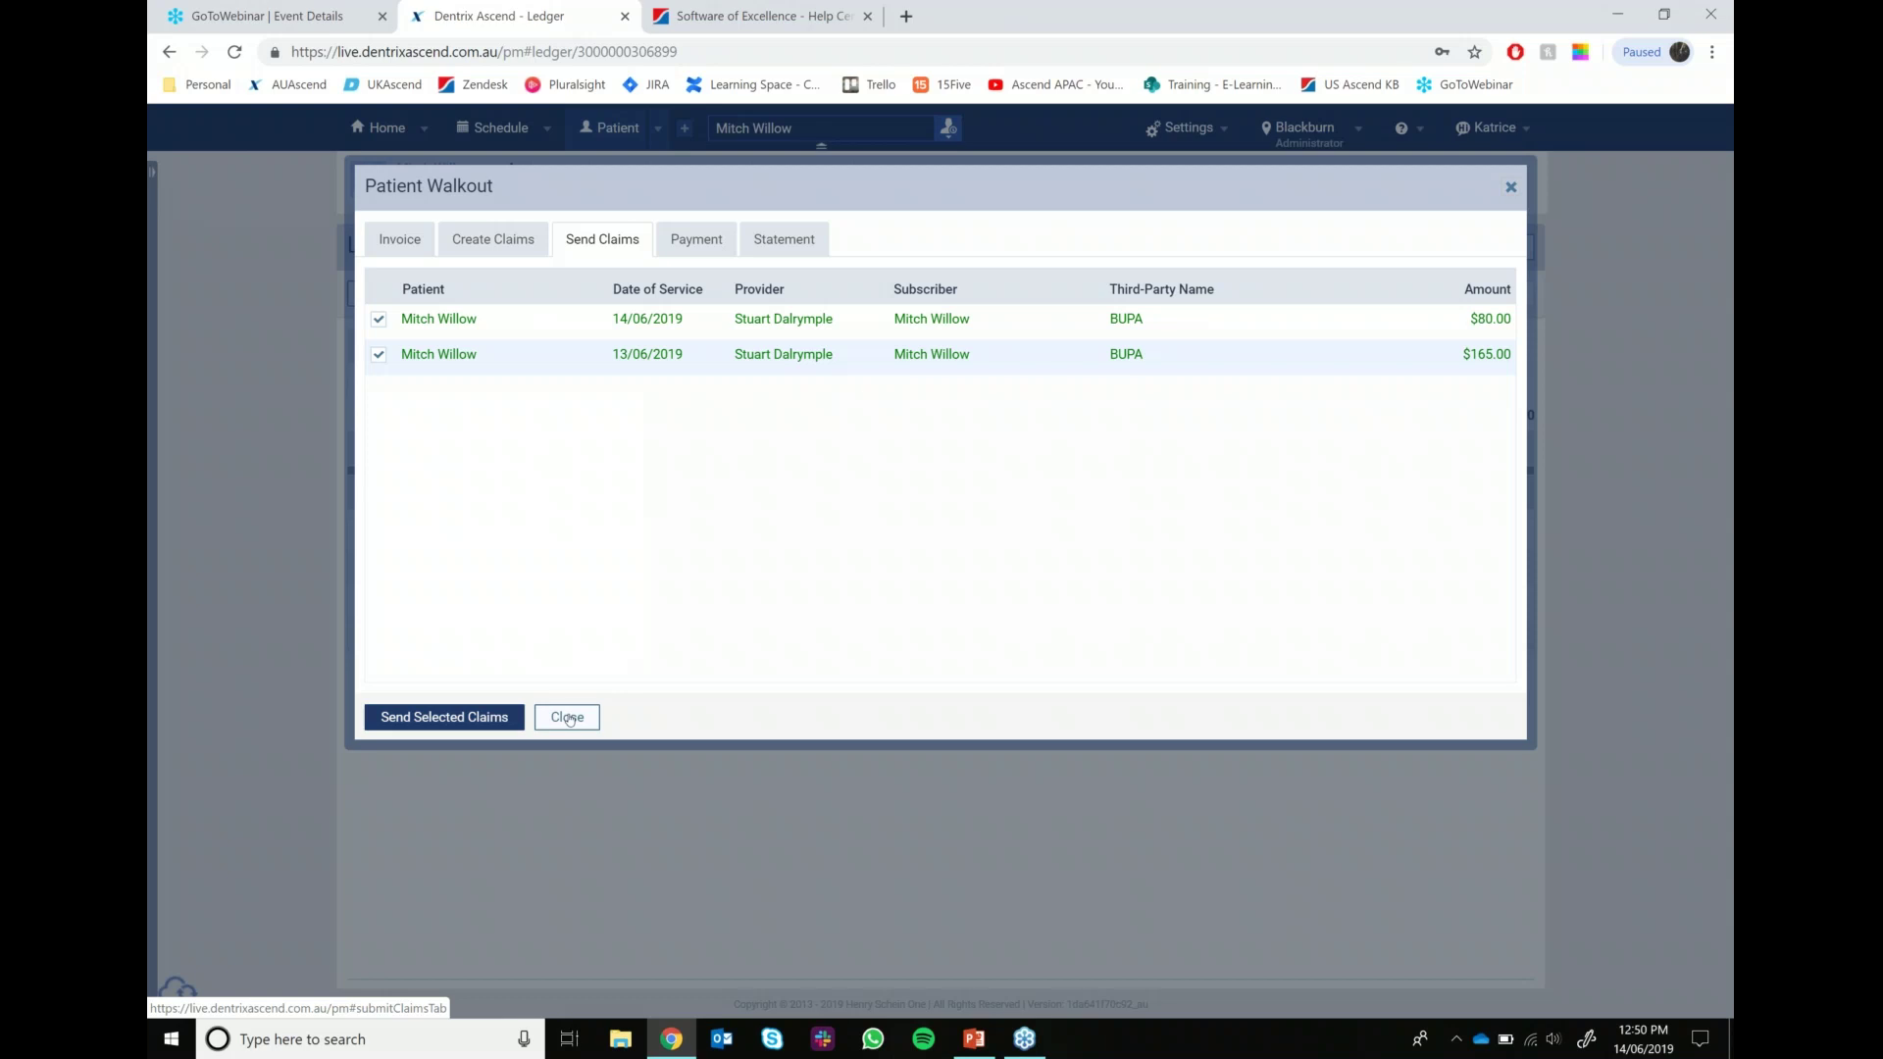
click(568, 718)
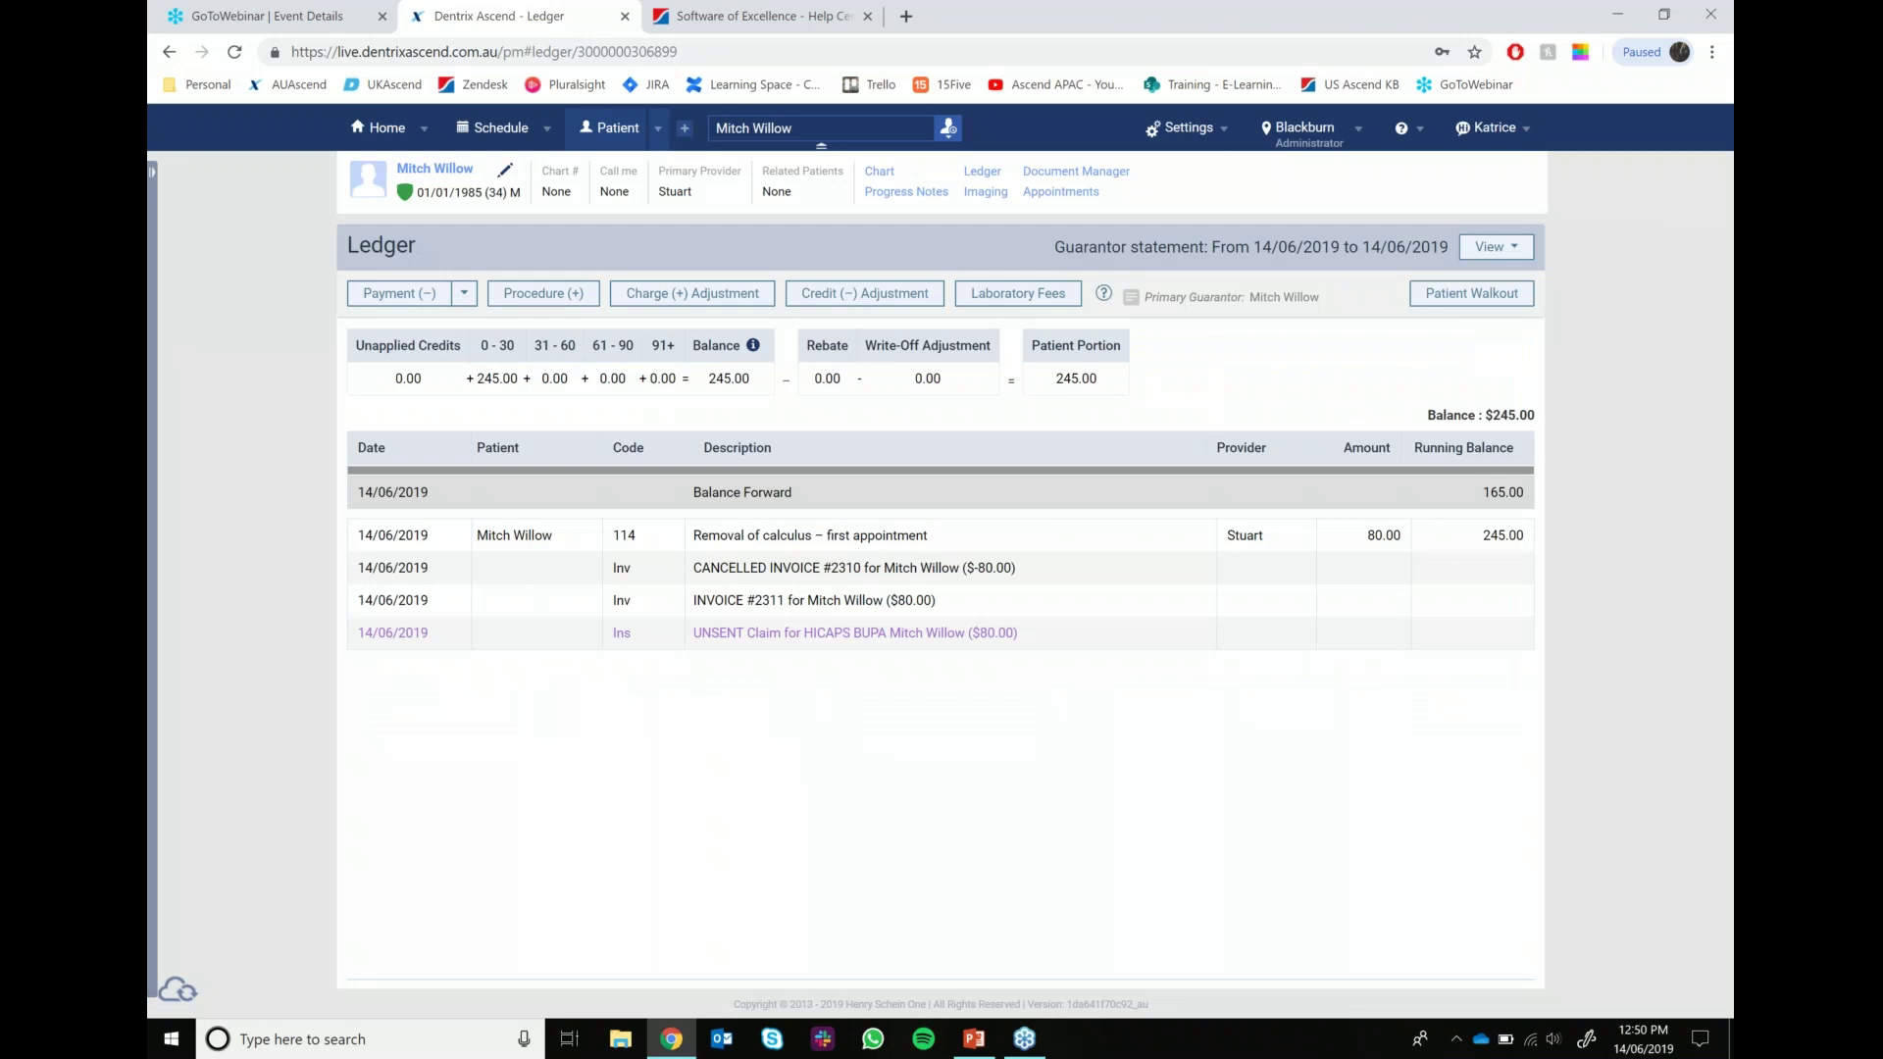
Step: Search for the other patient by name and open their ledger for 14/06/2019
click(858, 128)
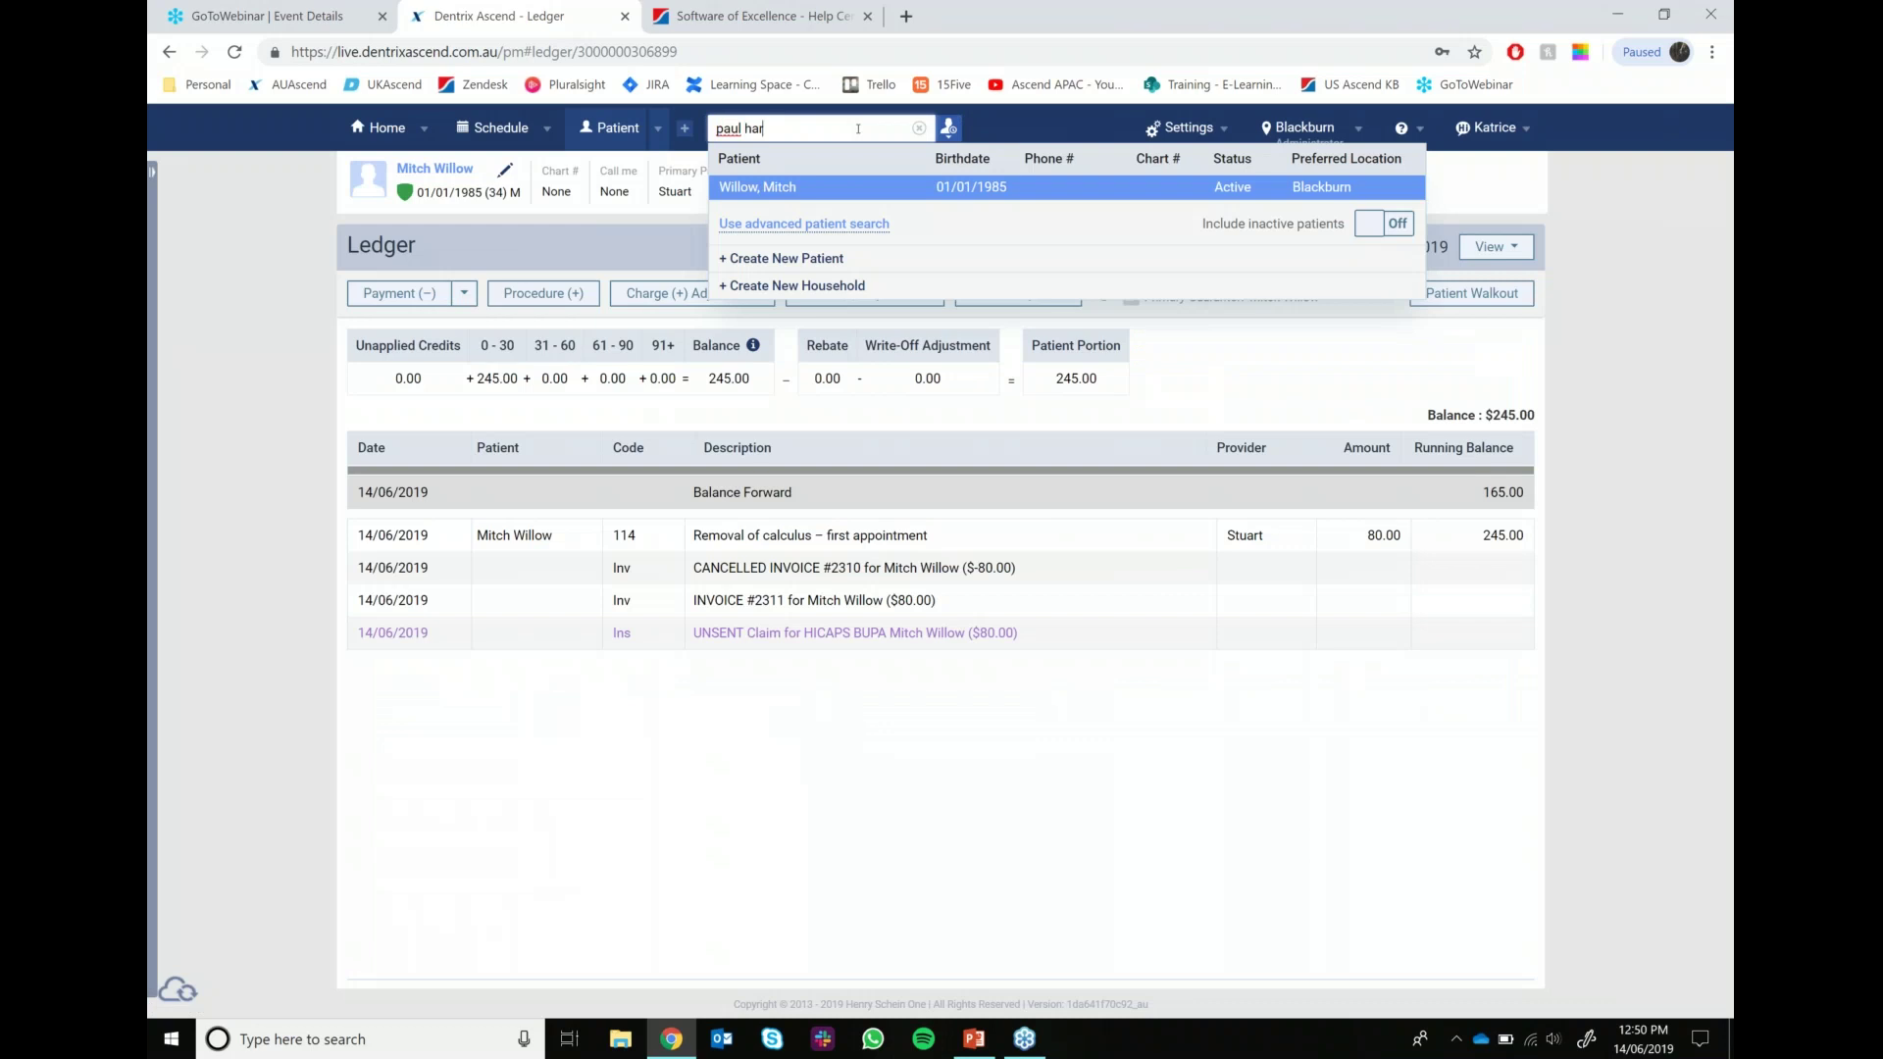
click(835, 185)
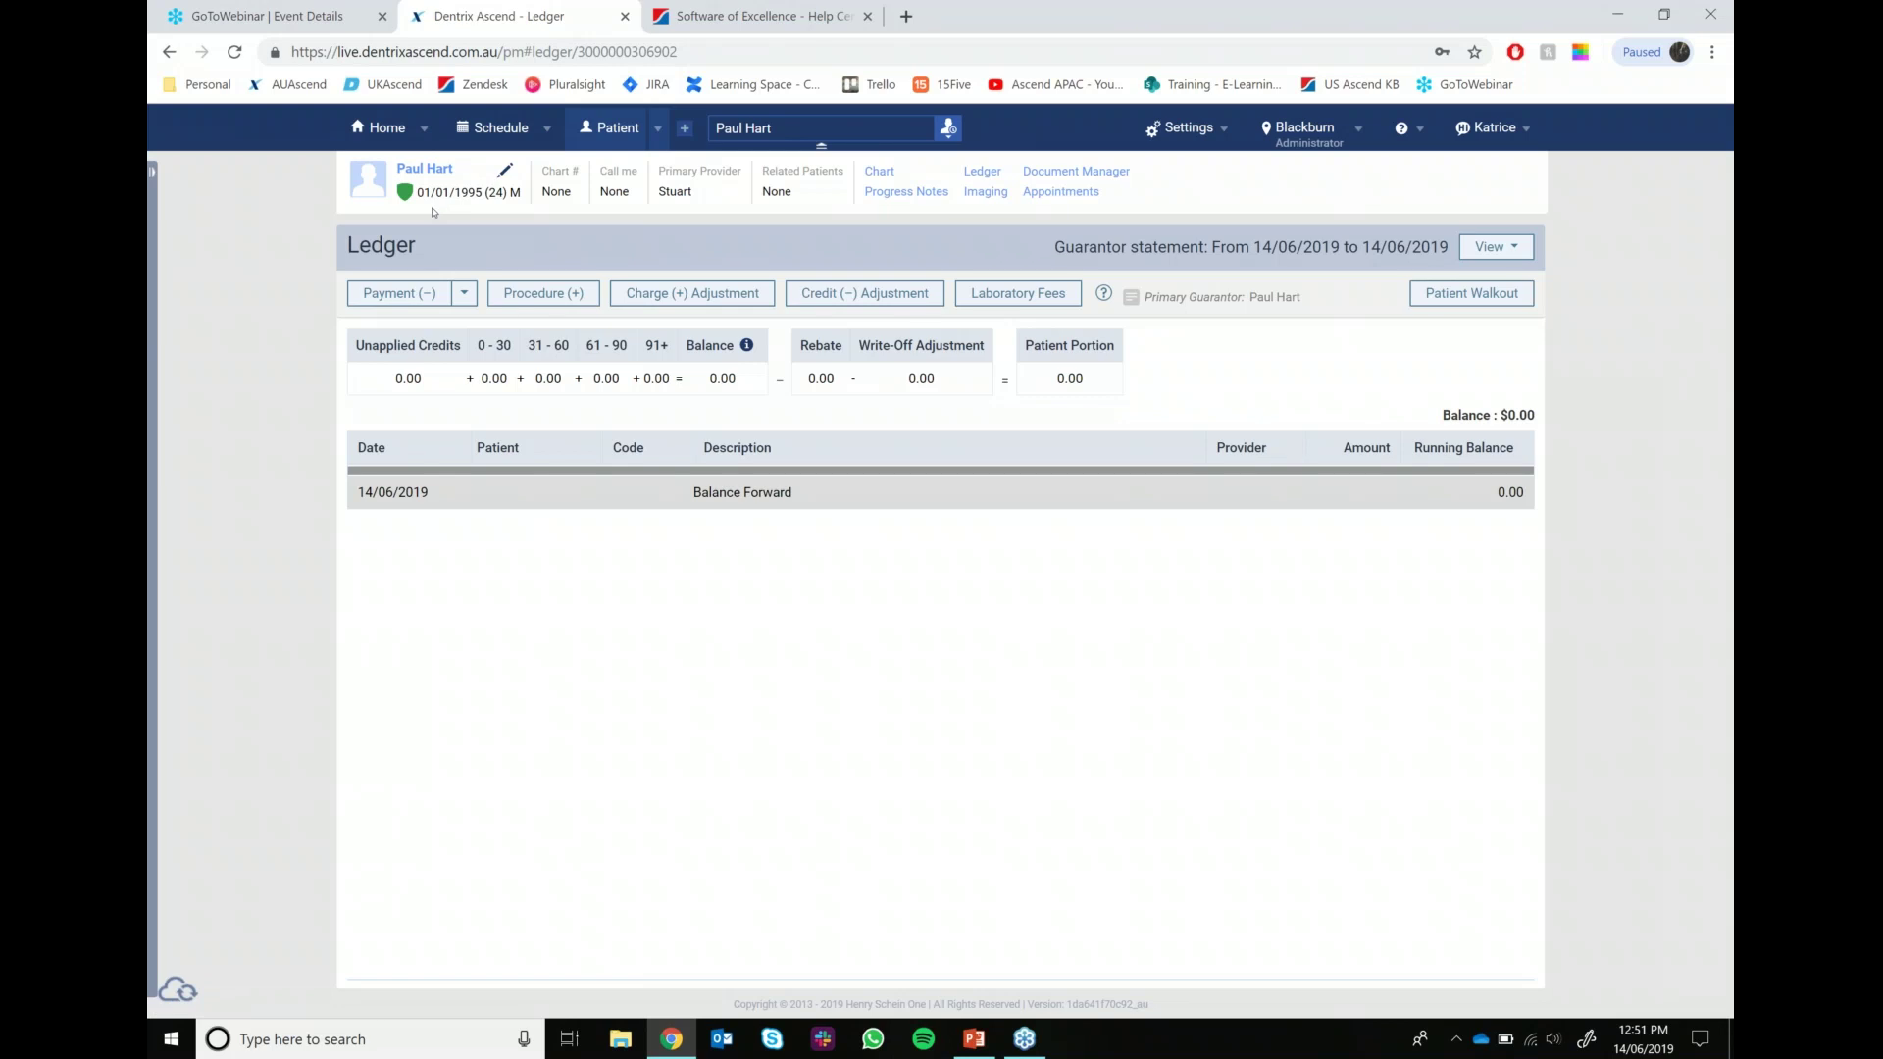
Step: Post procedures 114 (calculus removal) and 121 (topical remineralising) at $80.00 each
click(551, 297)
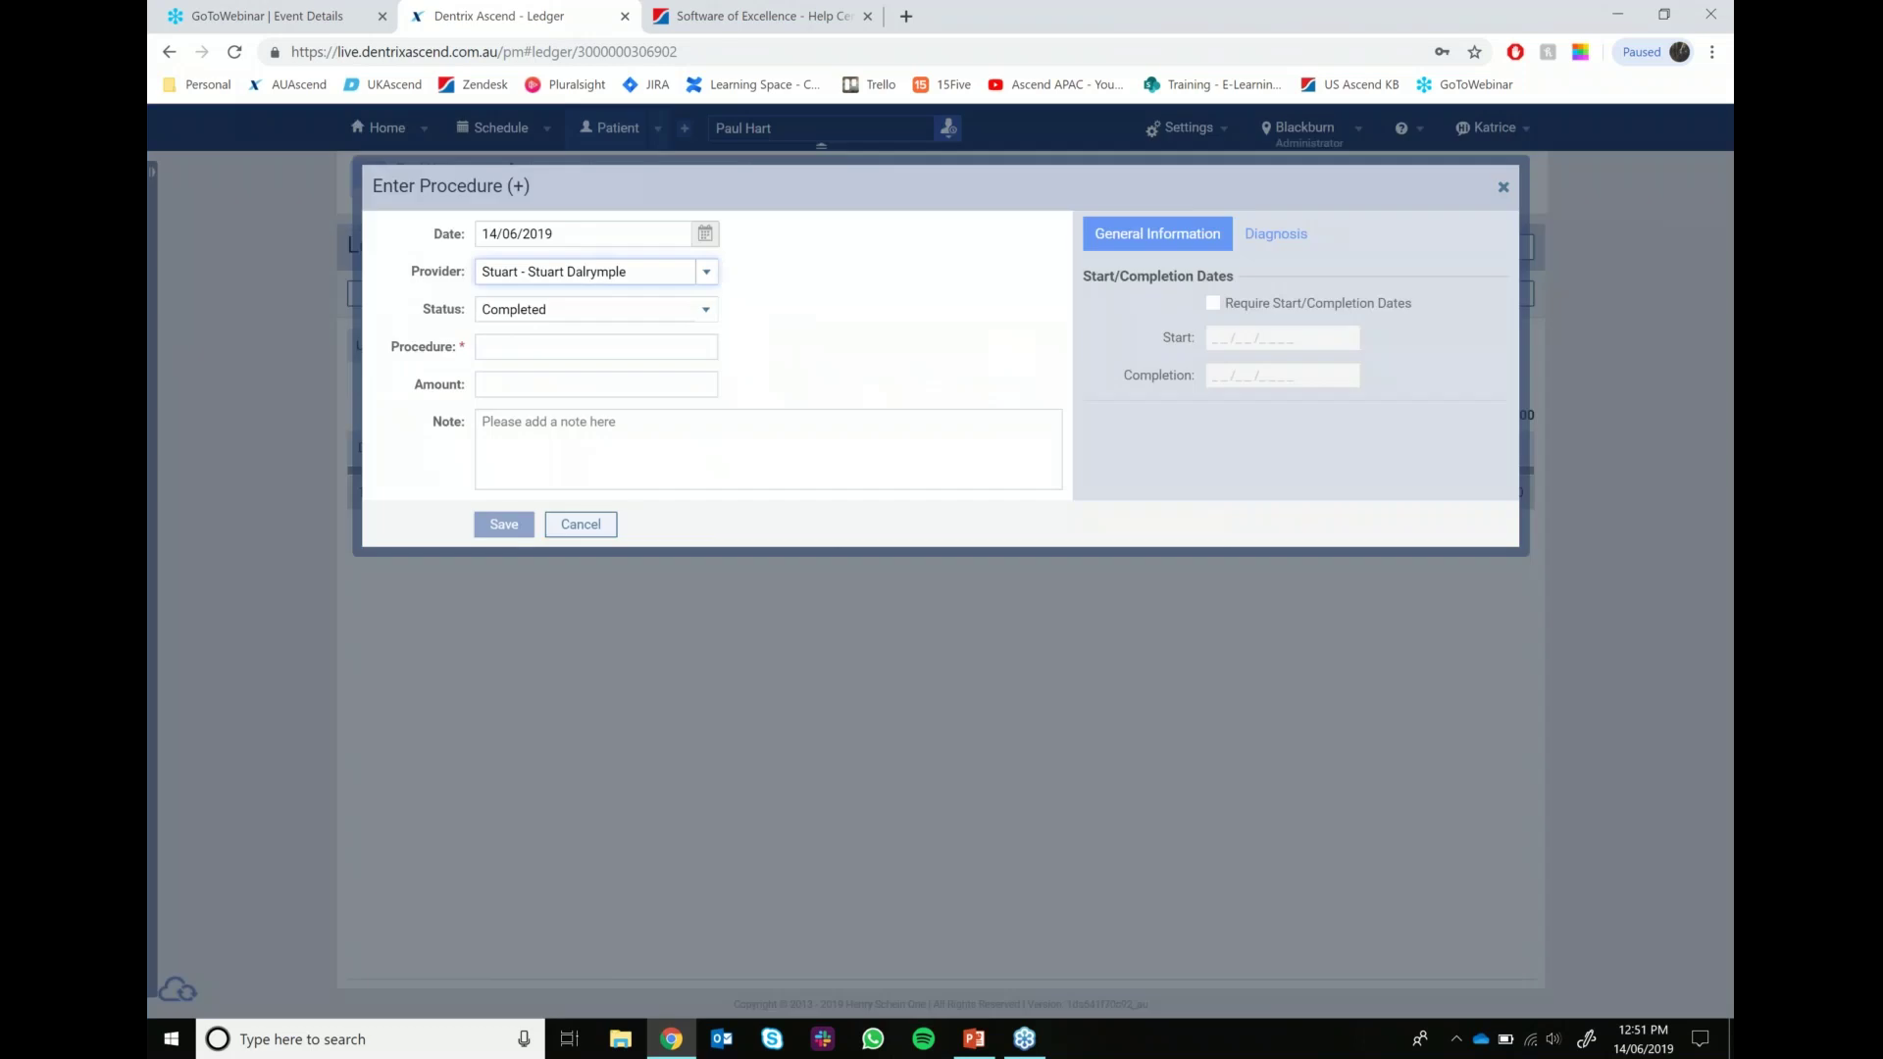
click(543, 347)
text(114)
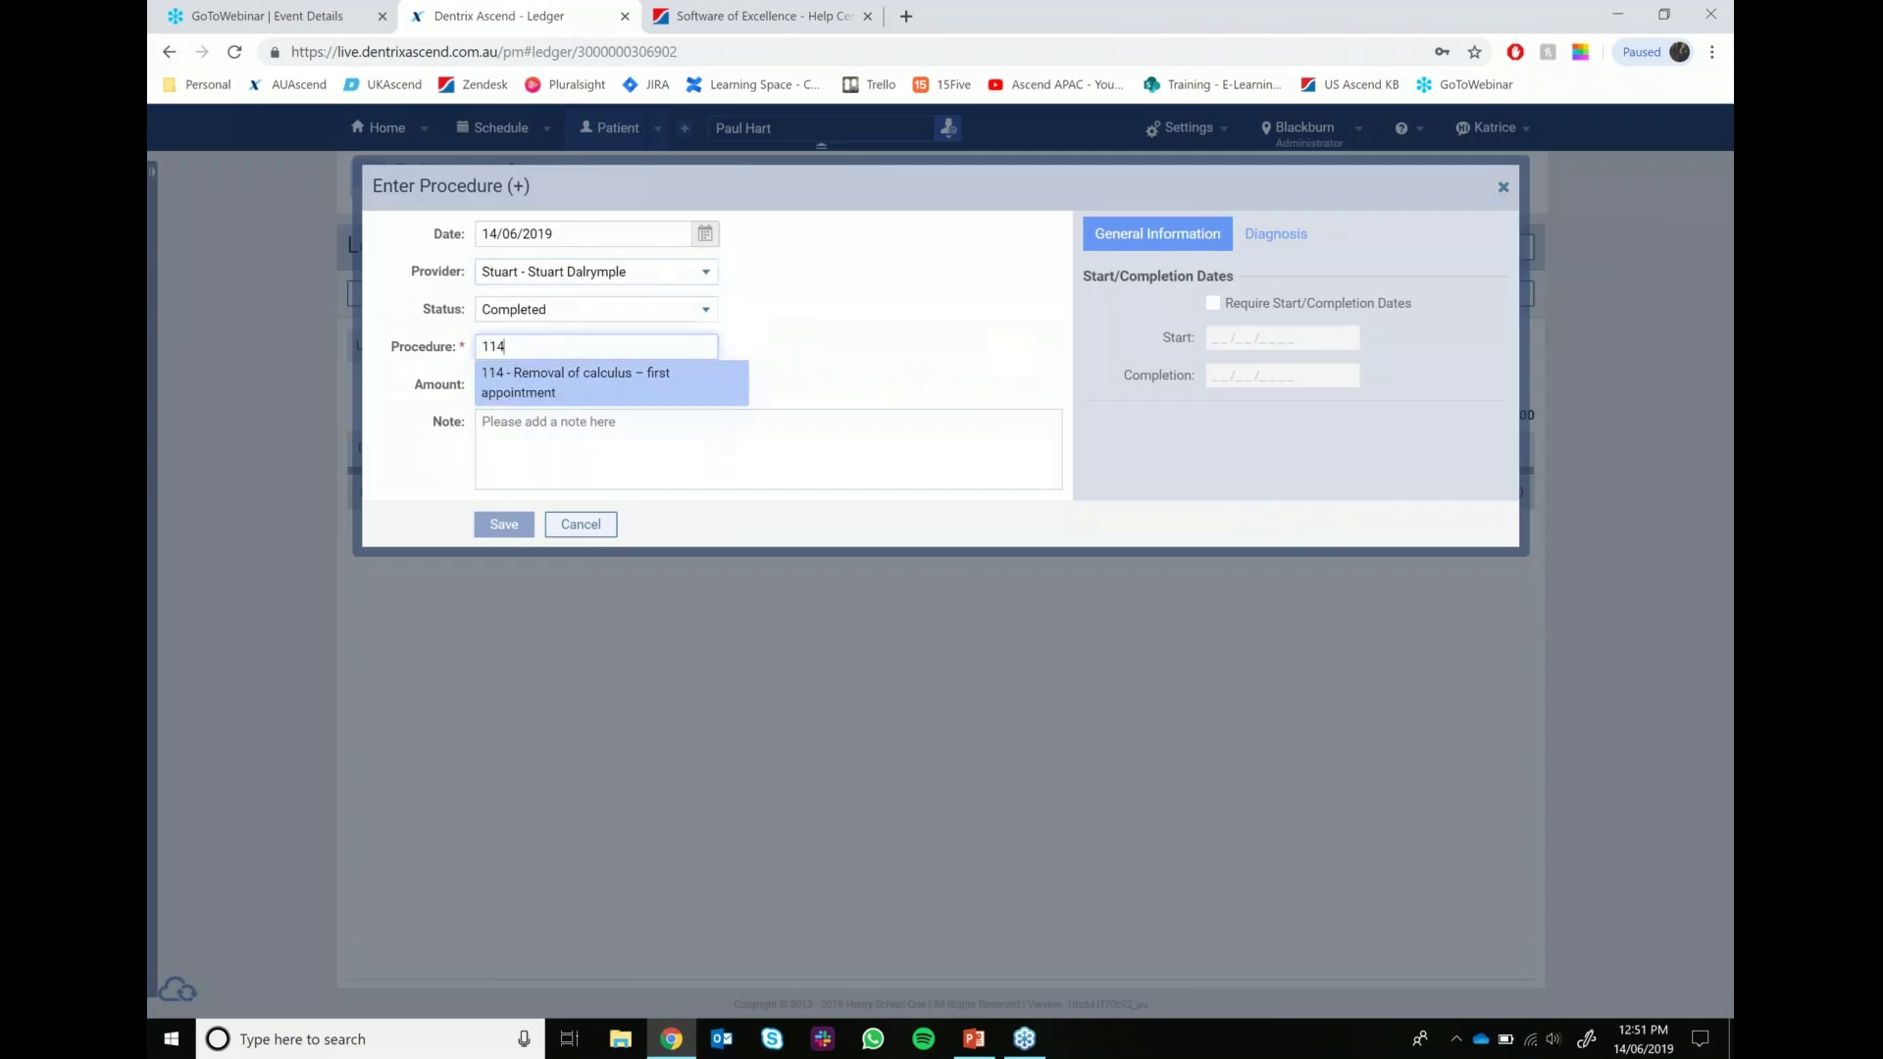
key(Return)
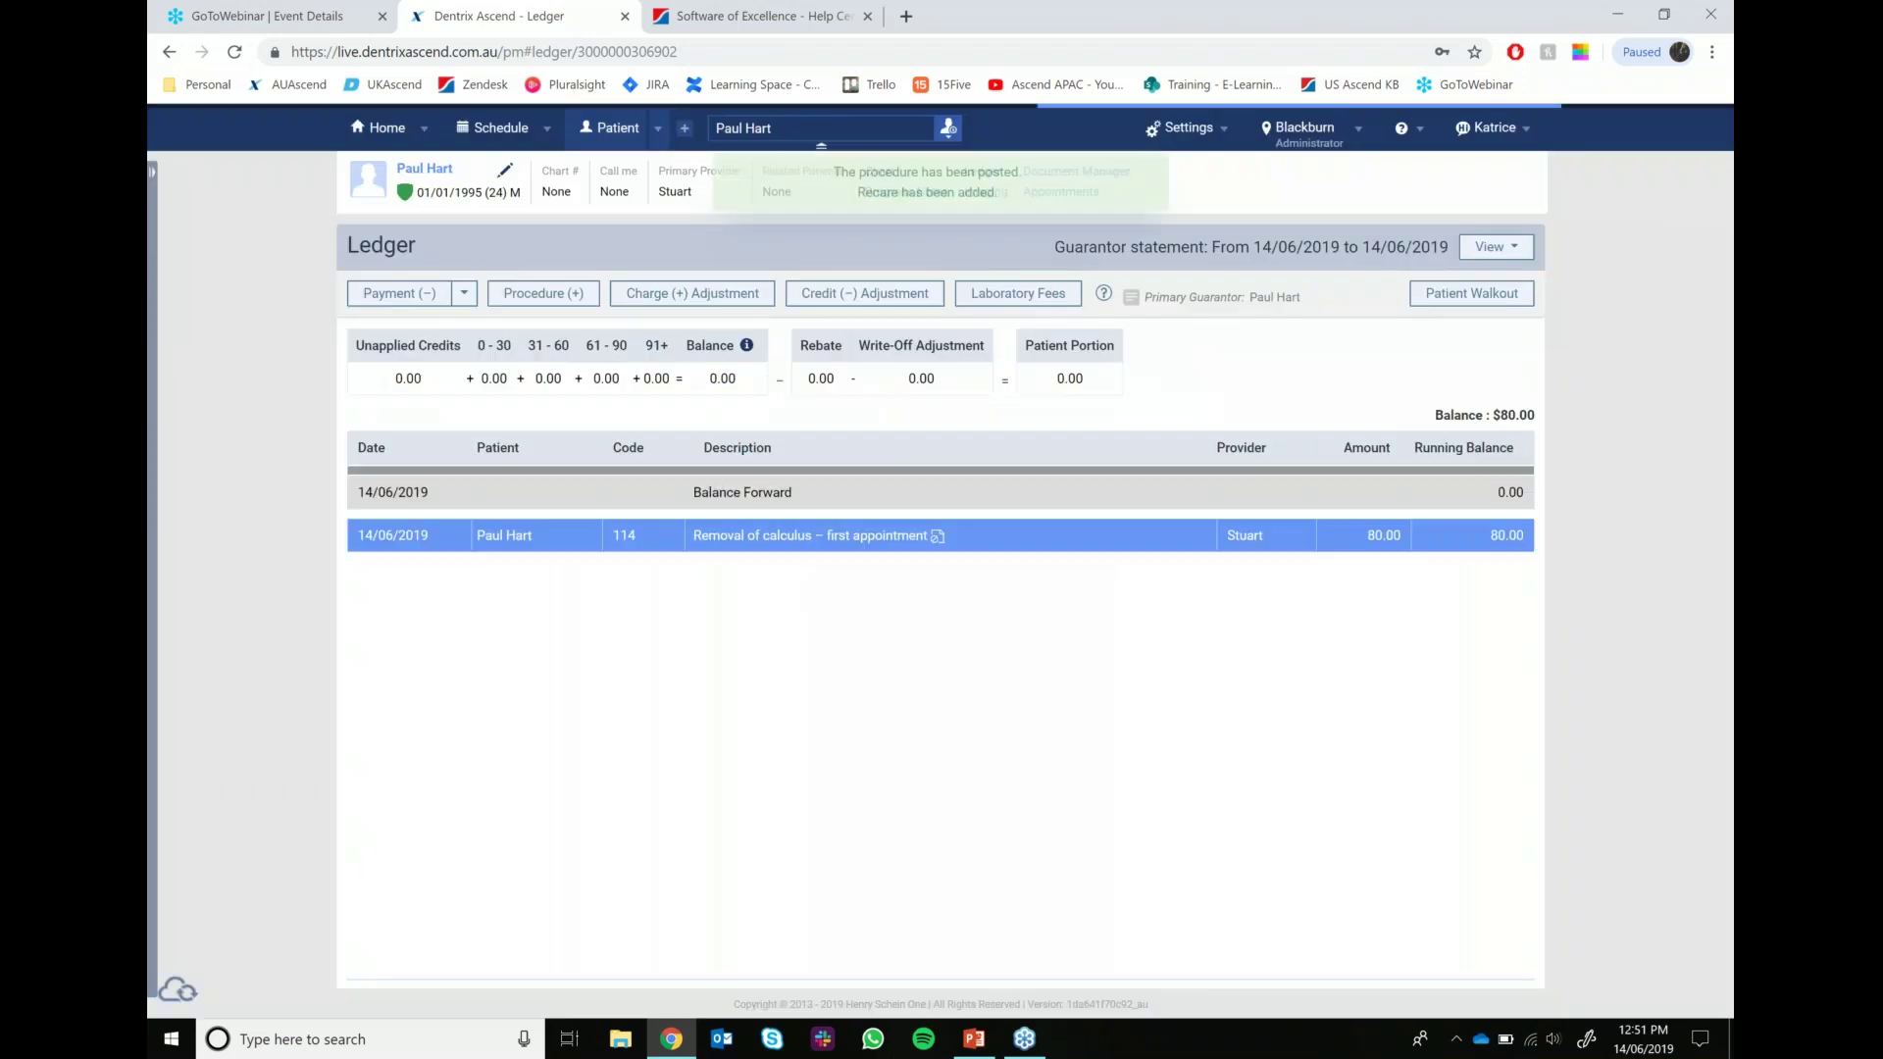
click(543, 293)
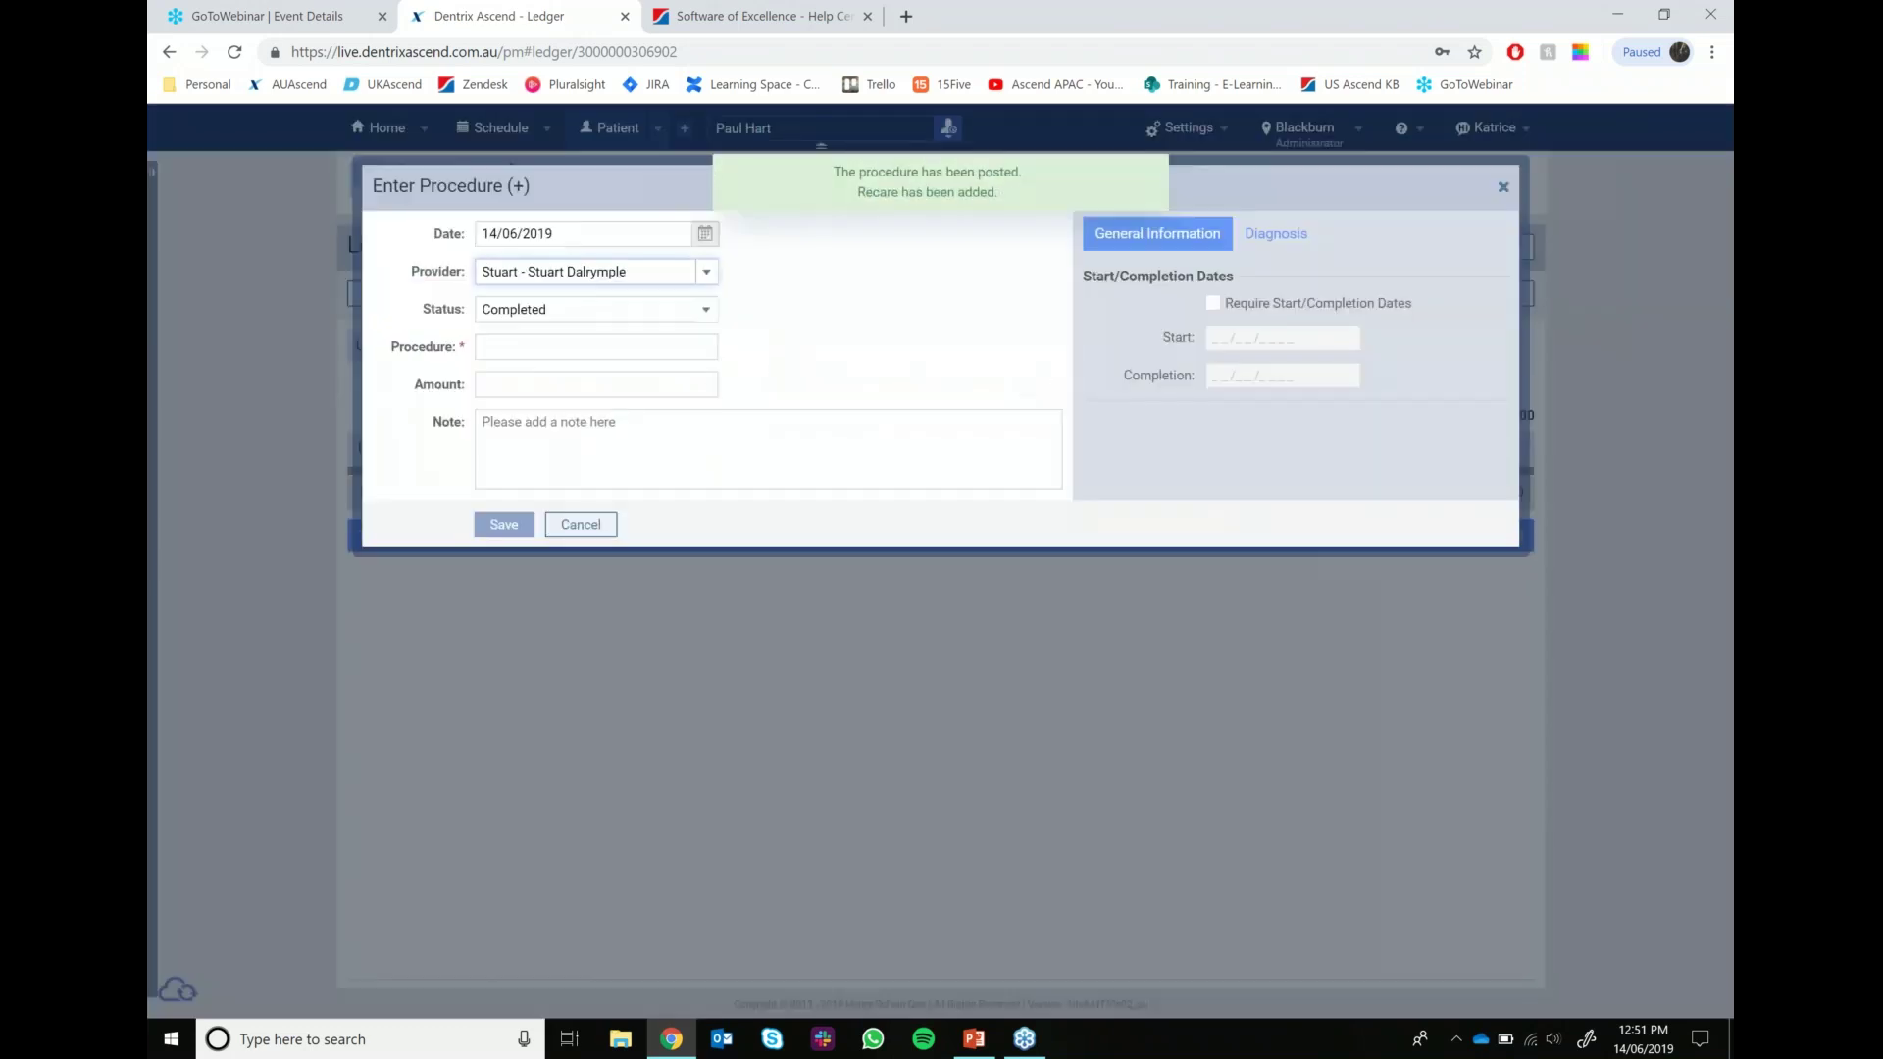
click(527, 339)
text(121)
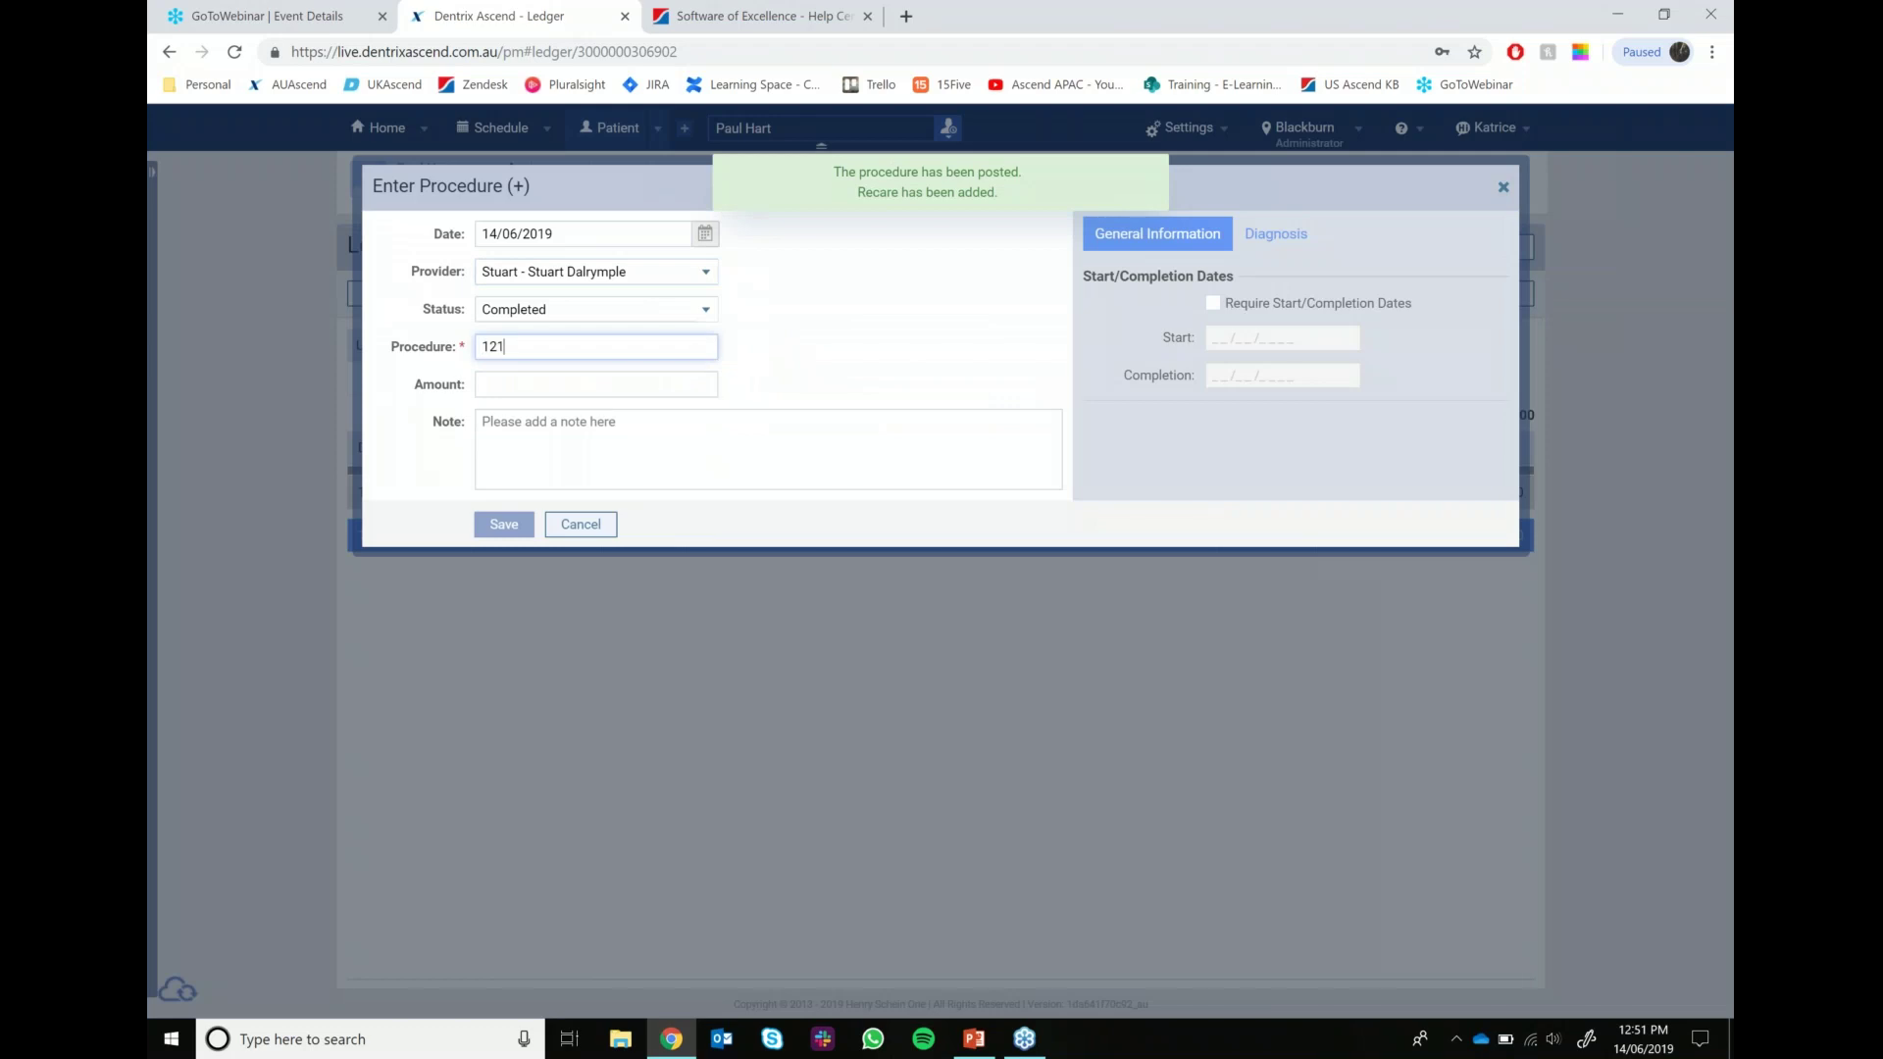
click(552, 393)
click(504, 565)
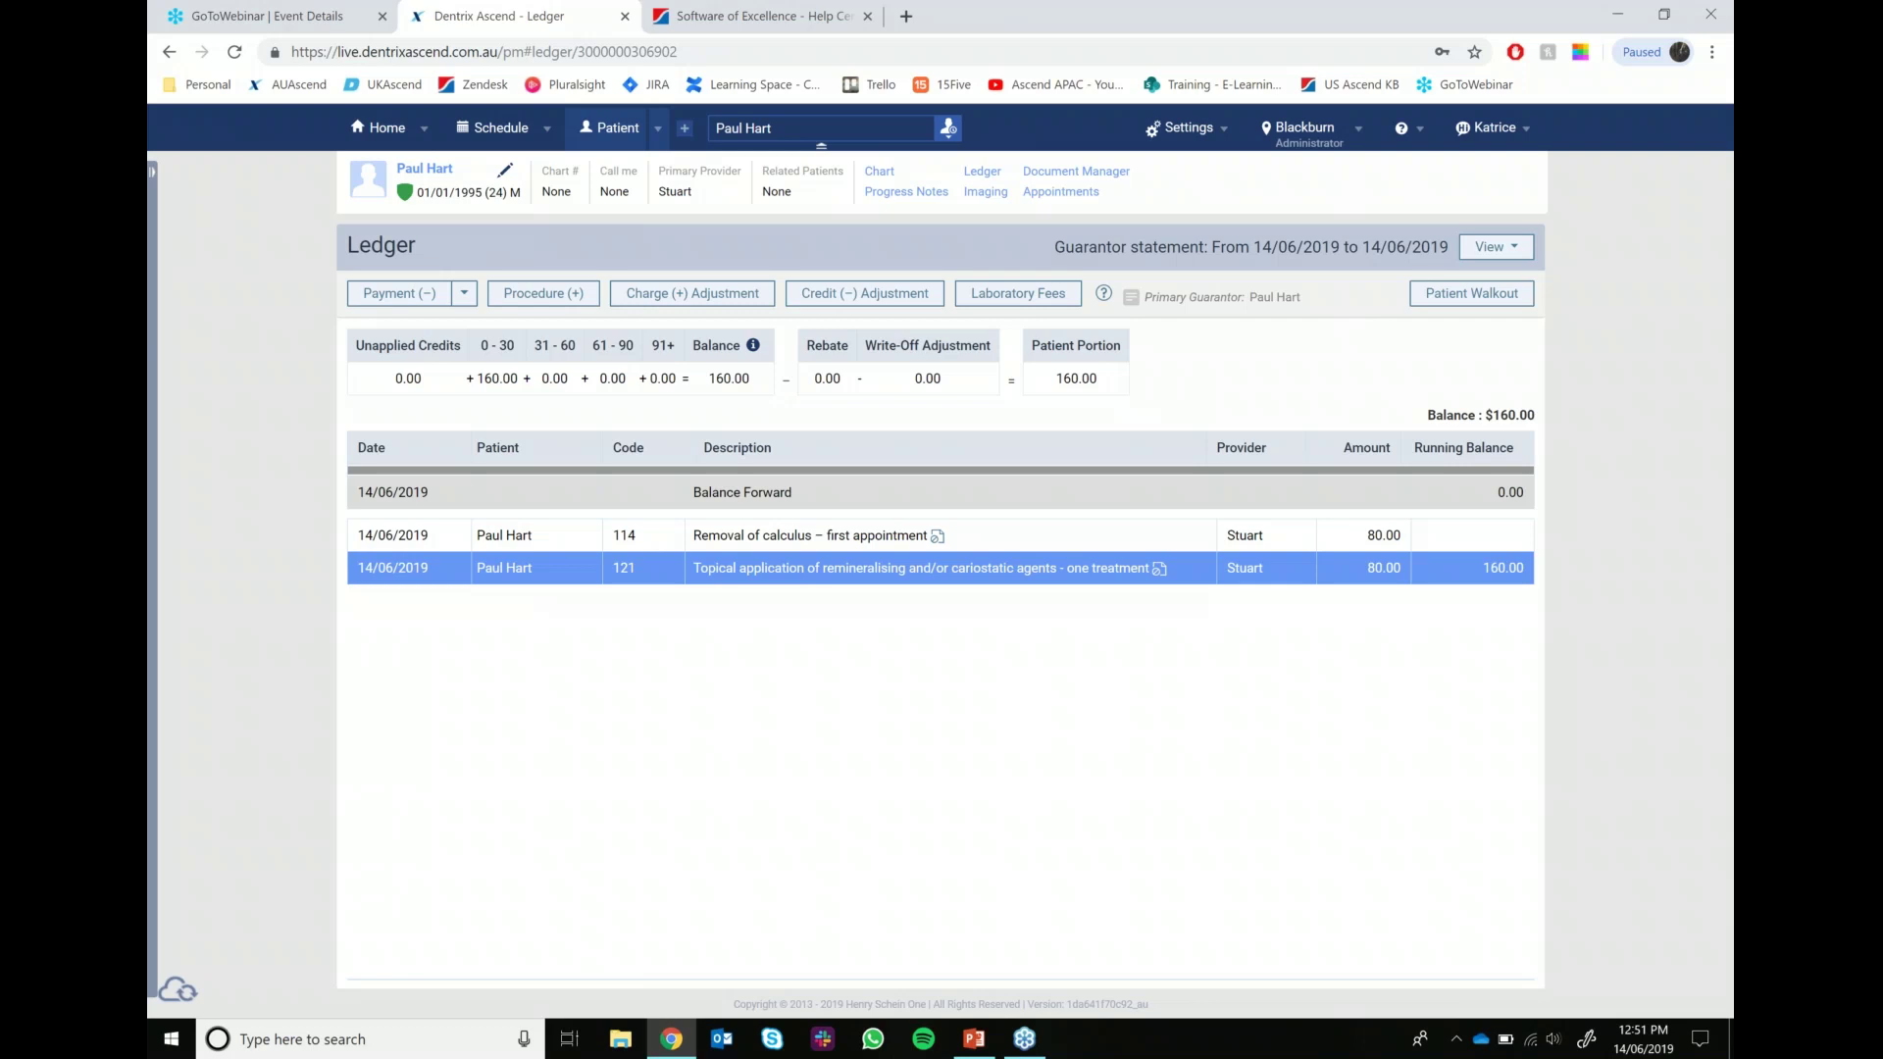
Step: Create a single invoice at walkout covering both $80.00 procedures, a $160.00 patient portion
click(1458, 295)
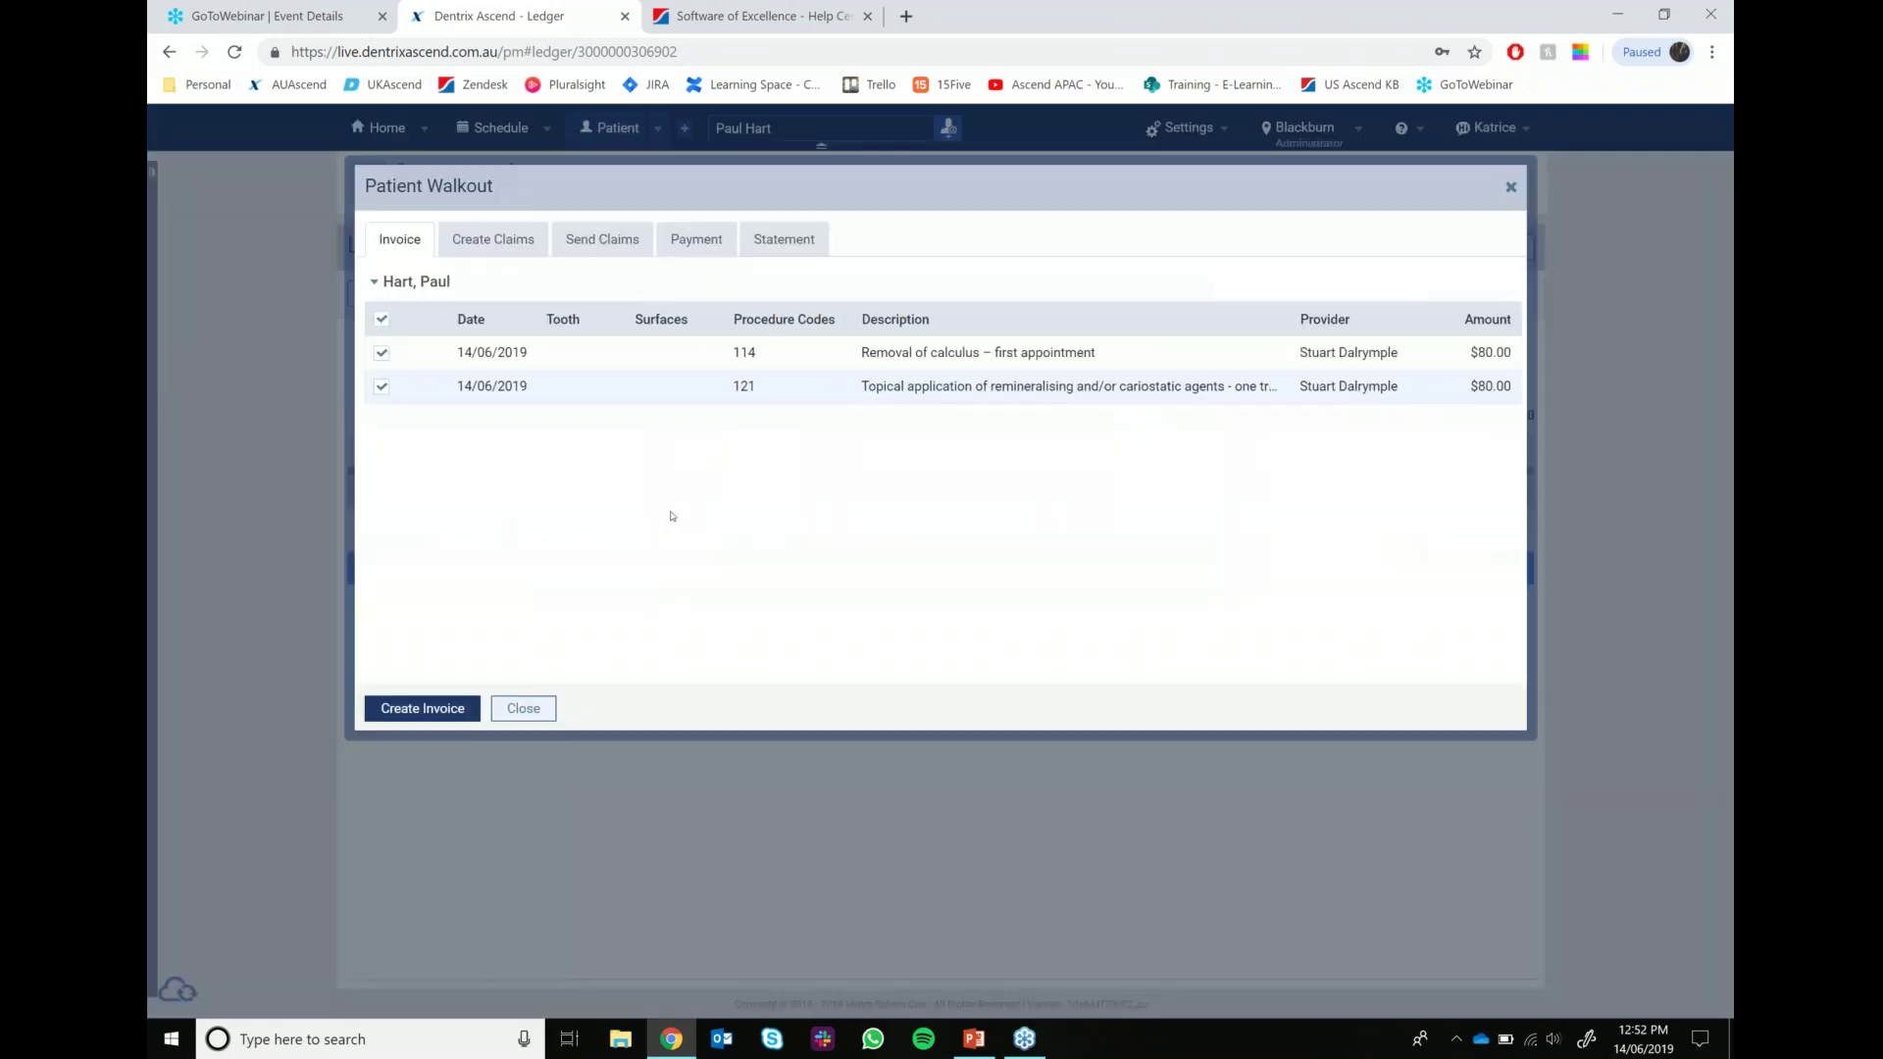
click(427, 706)
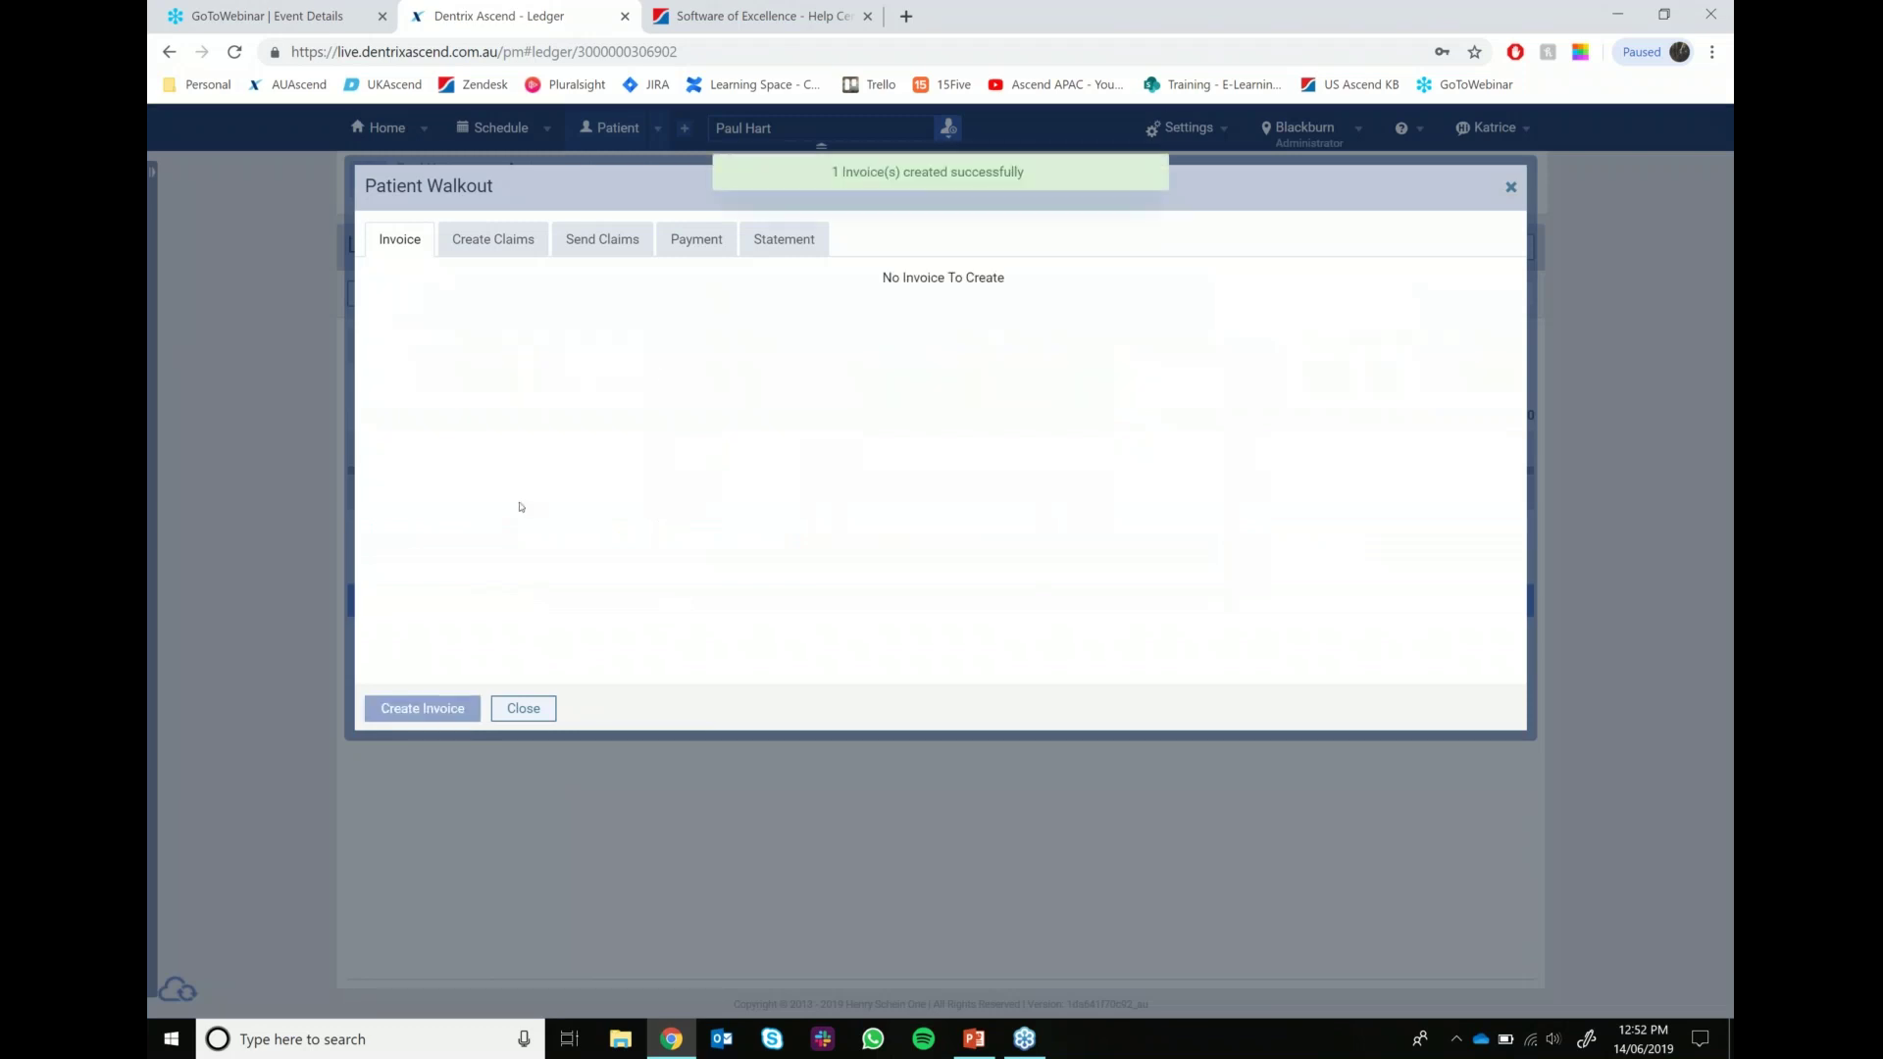
click(712, 250)
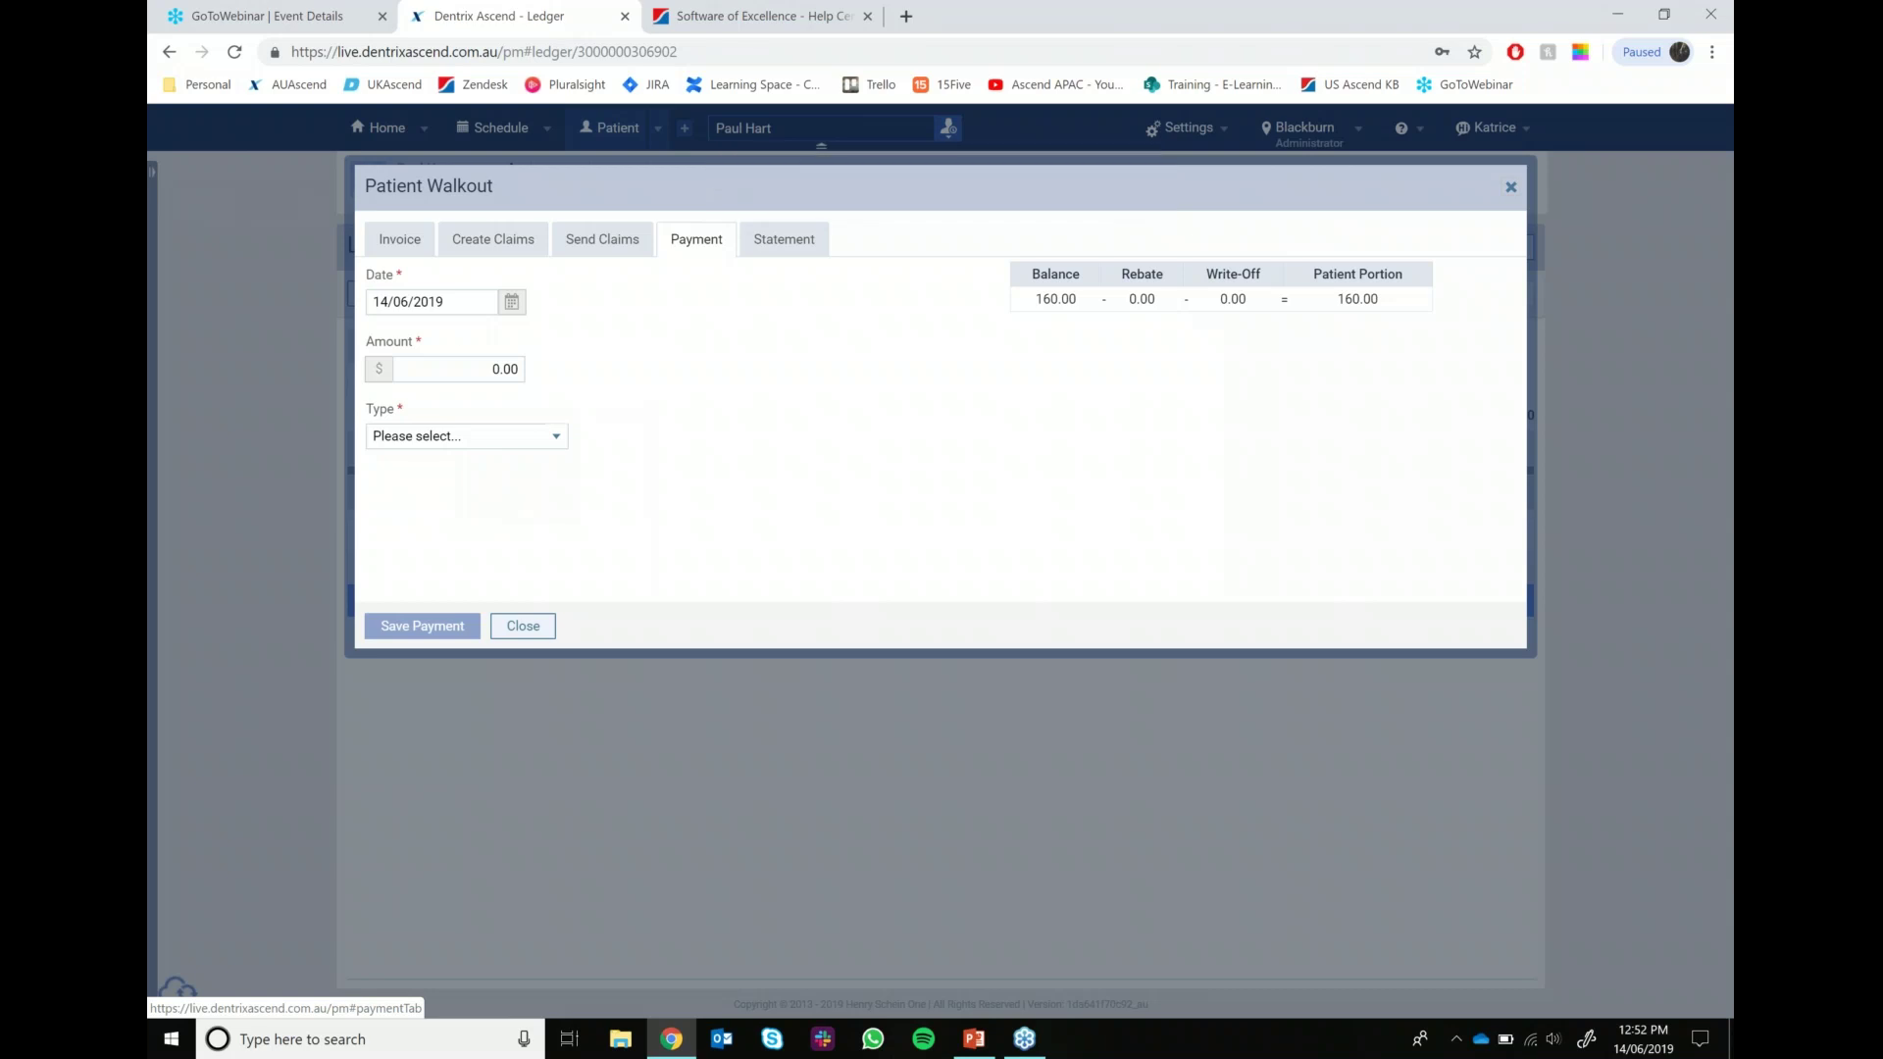
Step: Record a $160.00 EFTPOS Payment and return to the ledger with a $0.00 balance
click(461, 369)
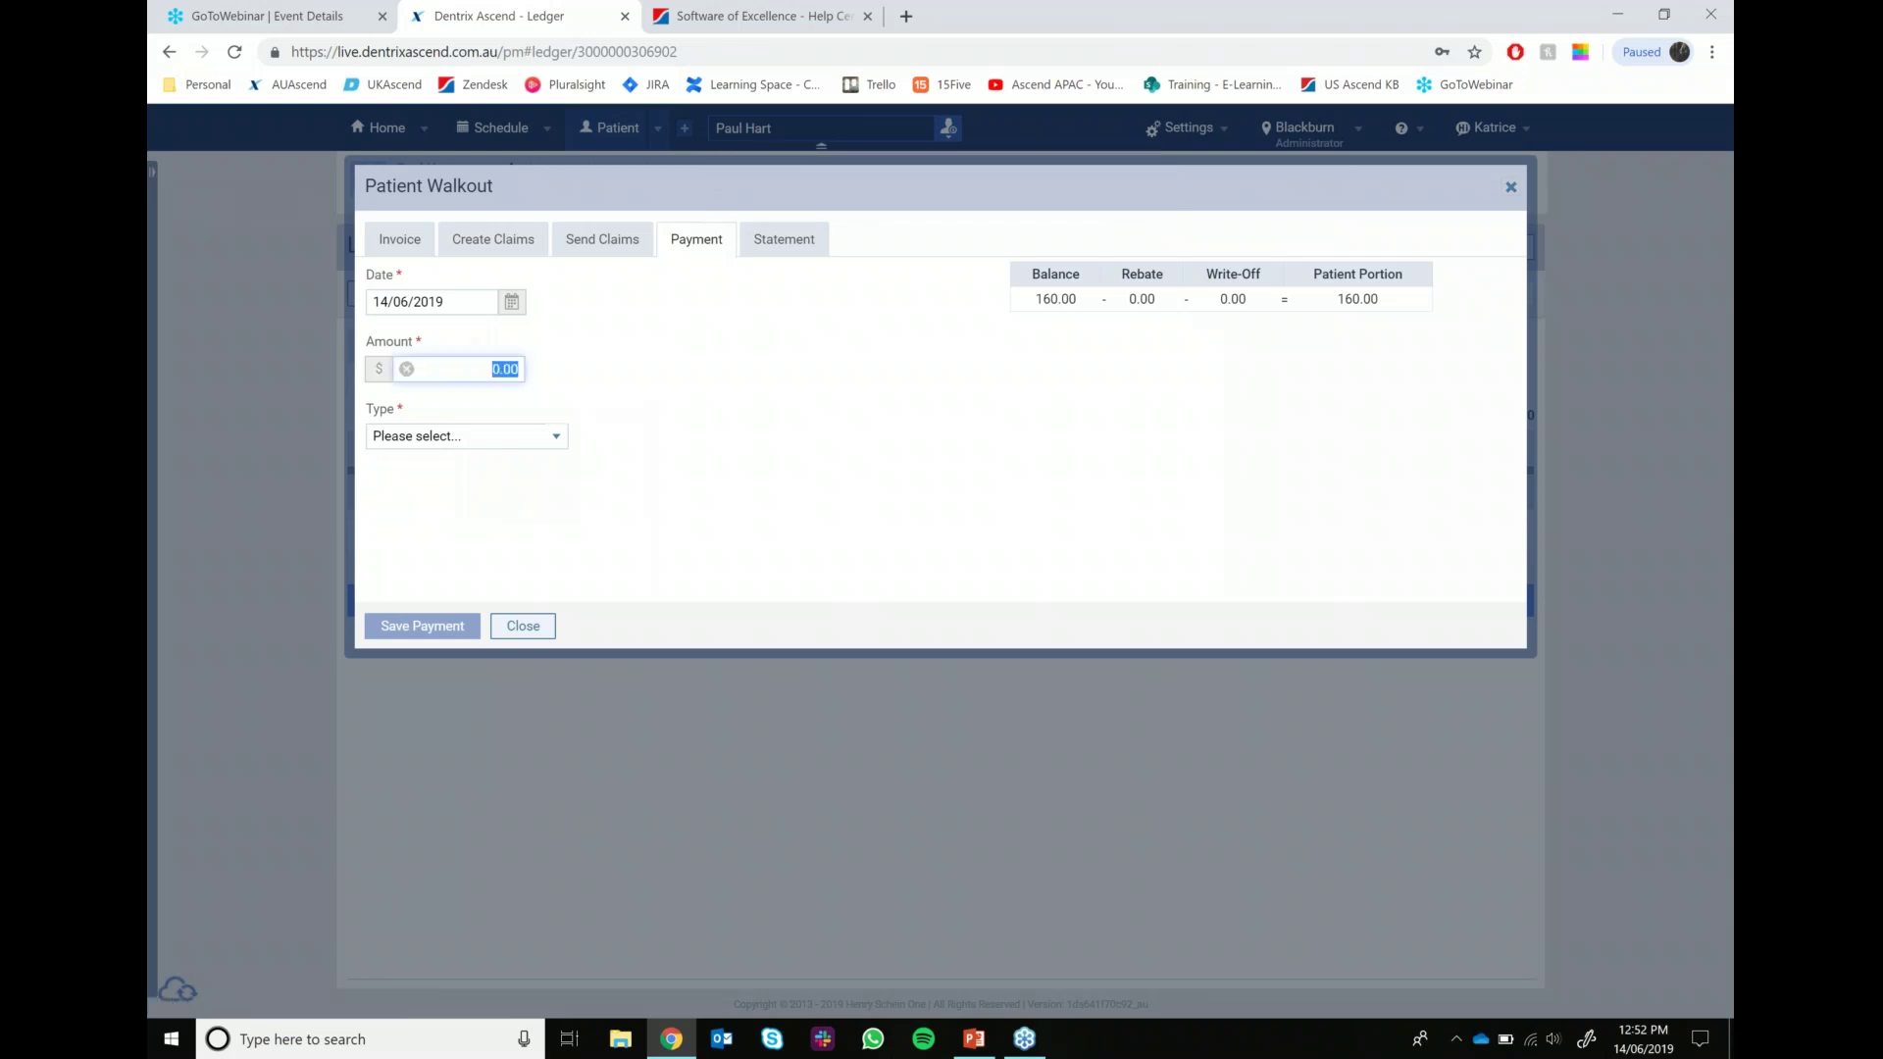
text(160)
click(559, 444)
click(466, 557)
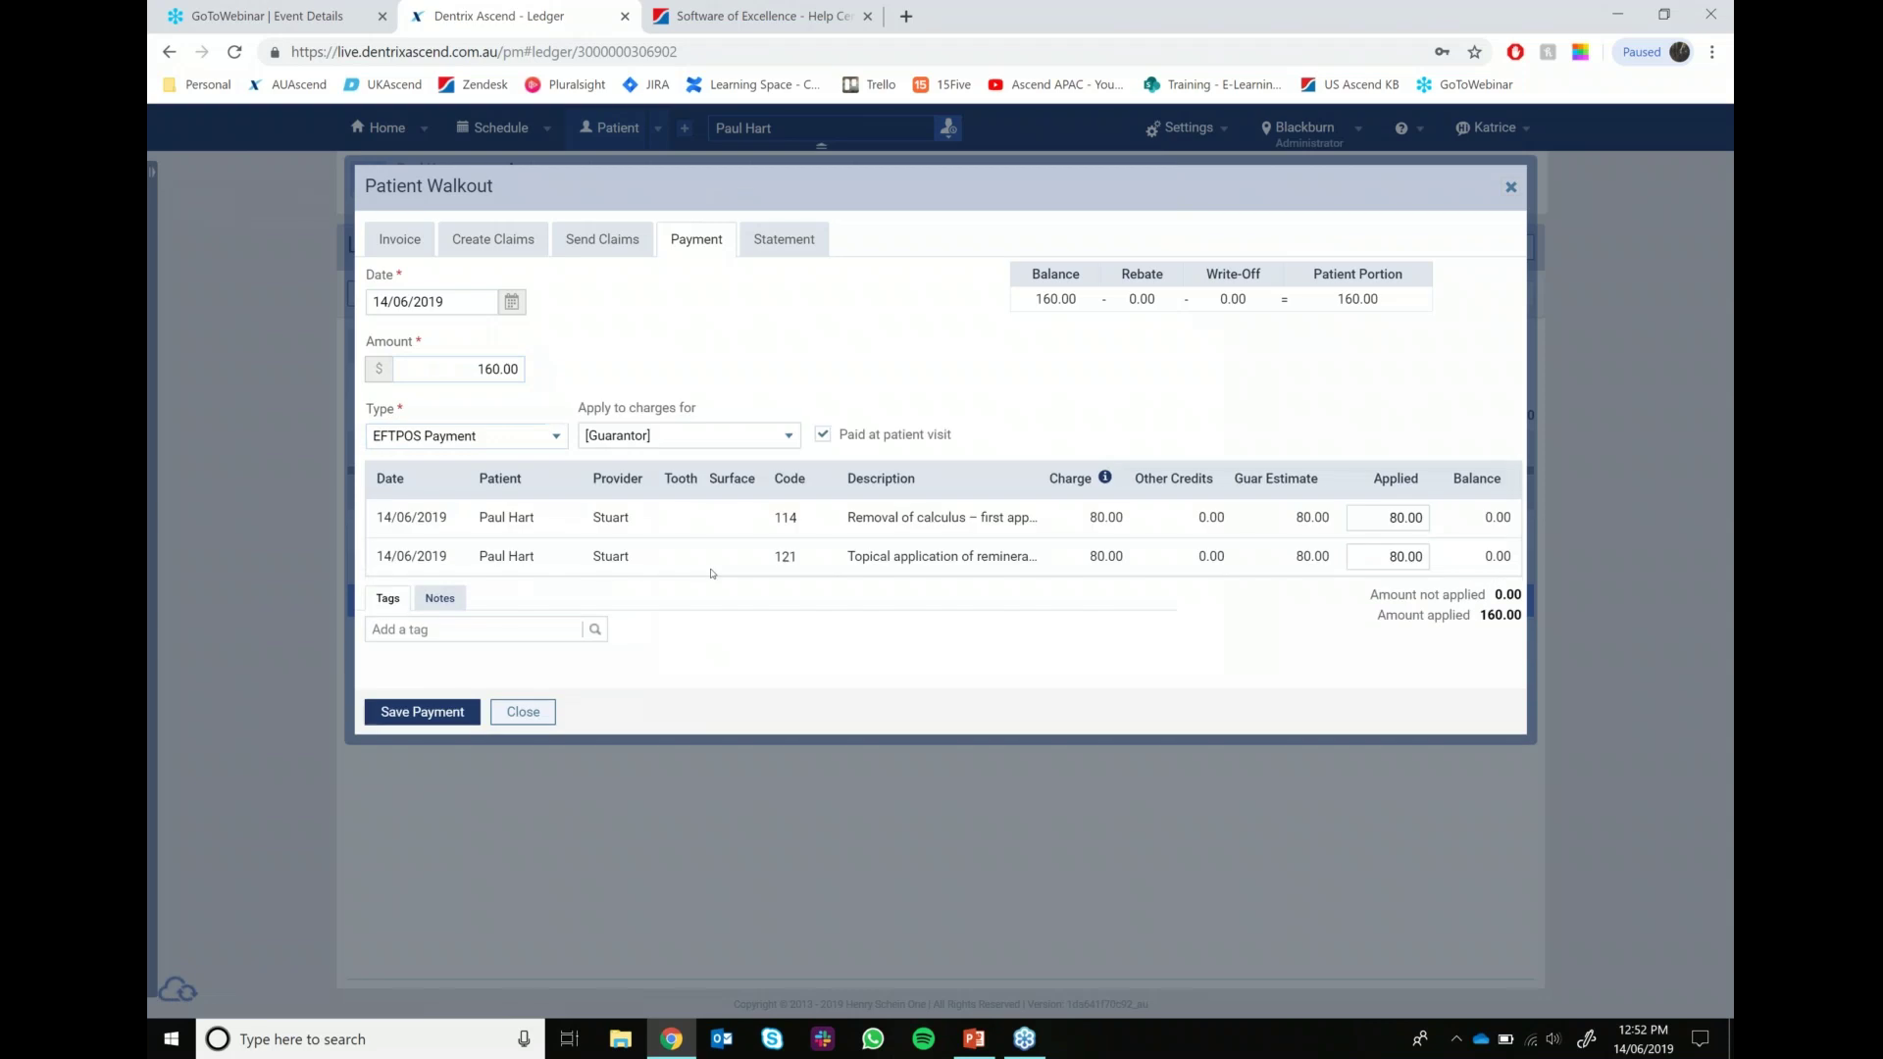
click(424, 714)
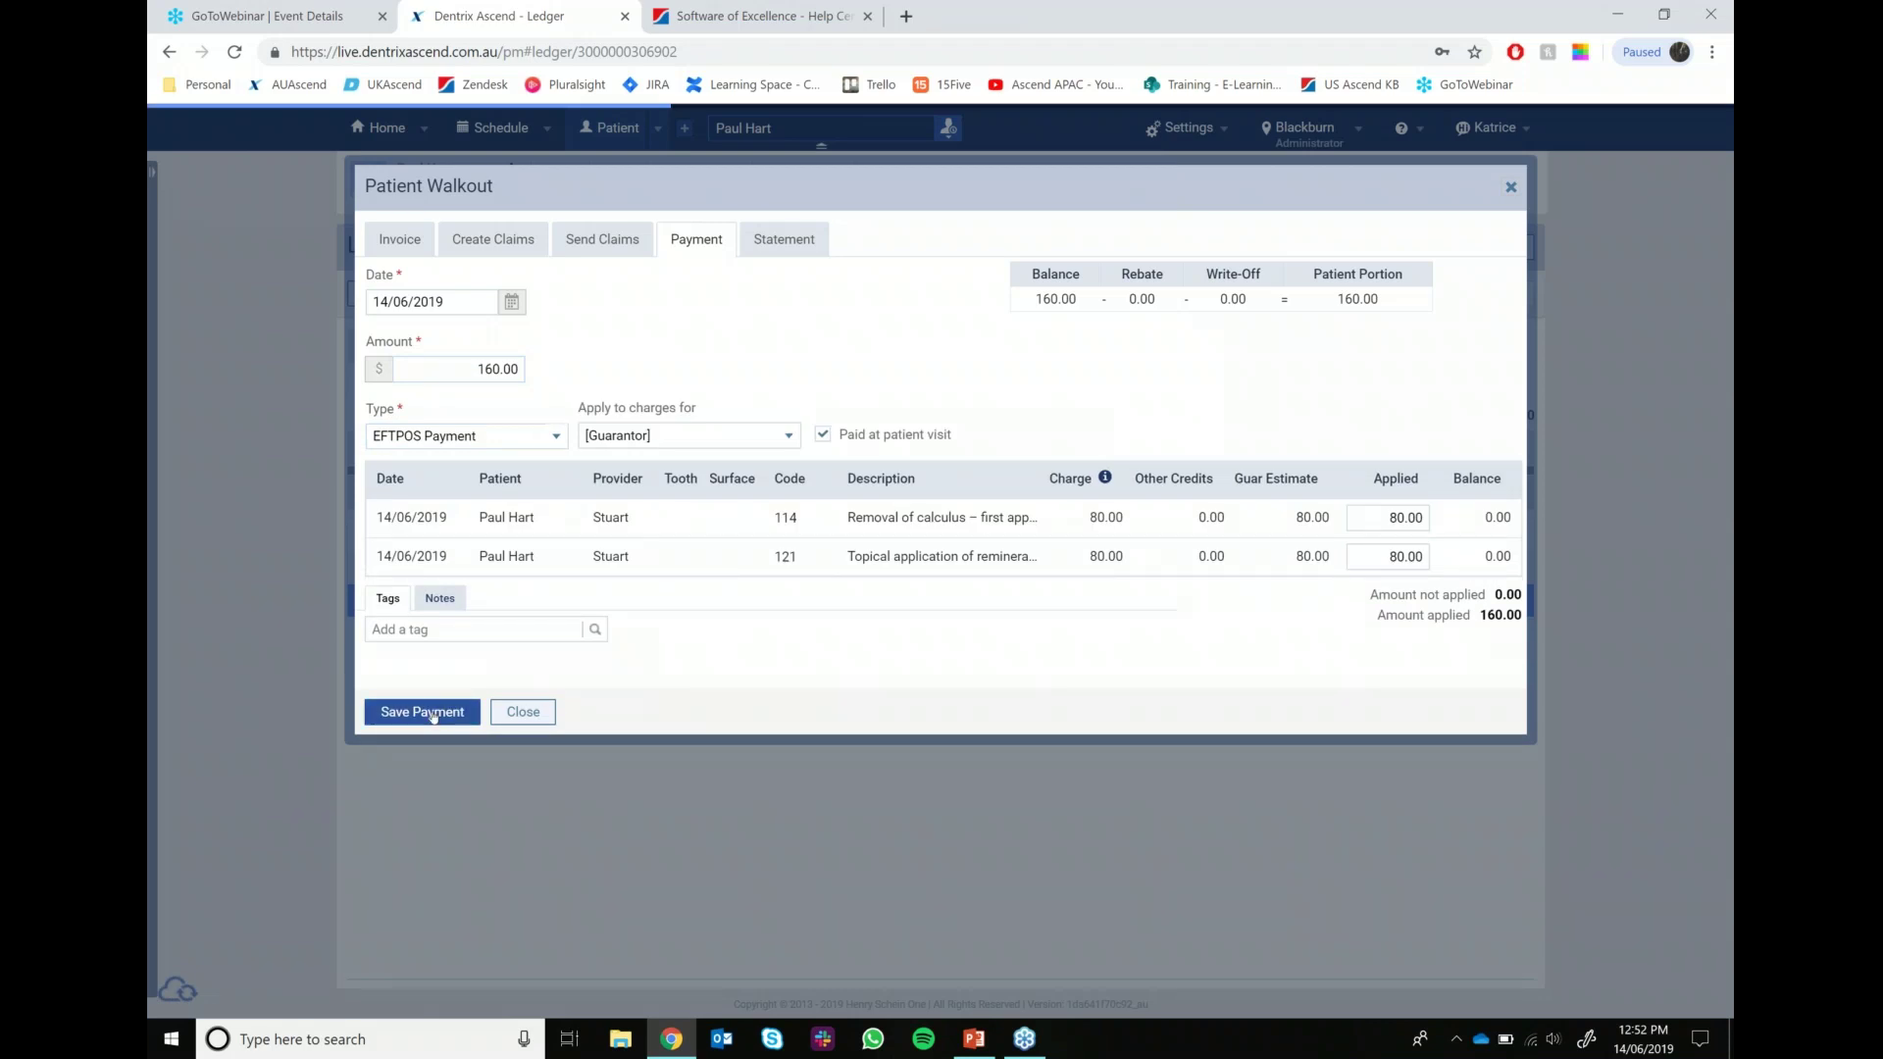
click(524, 714)
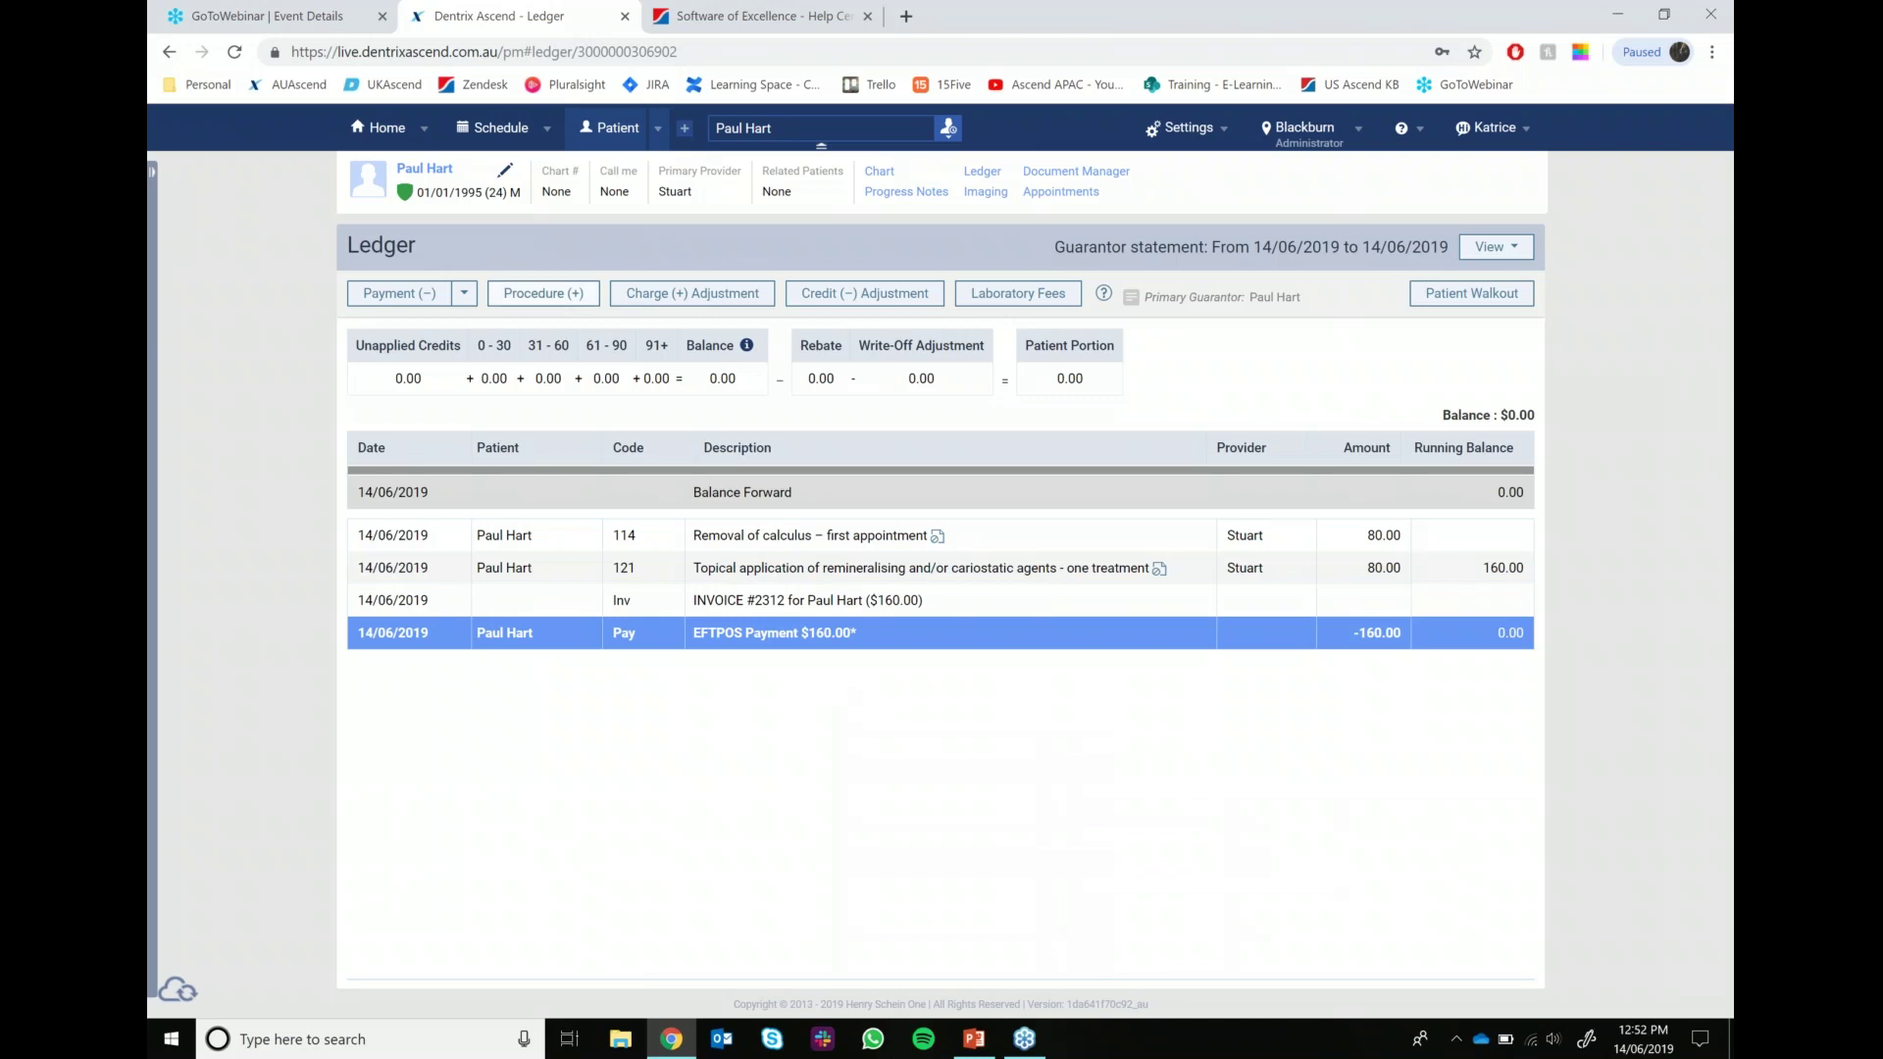
click(393, 129)
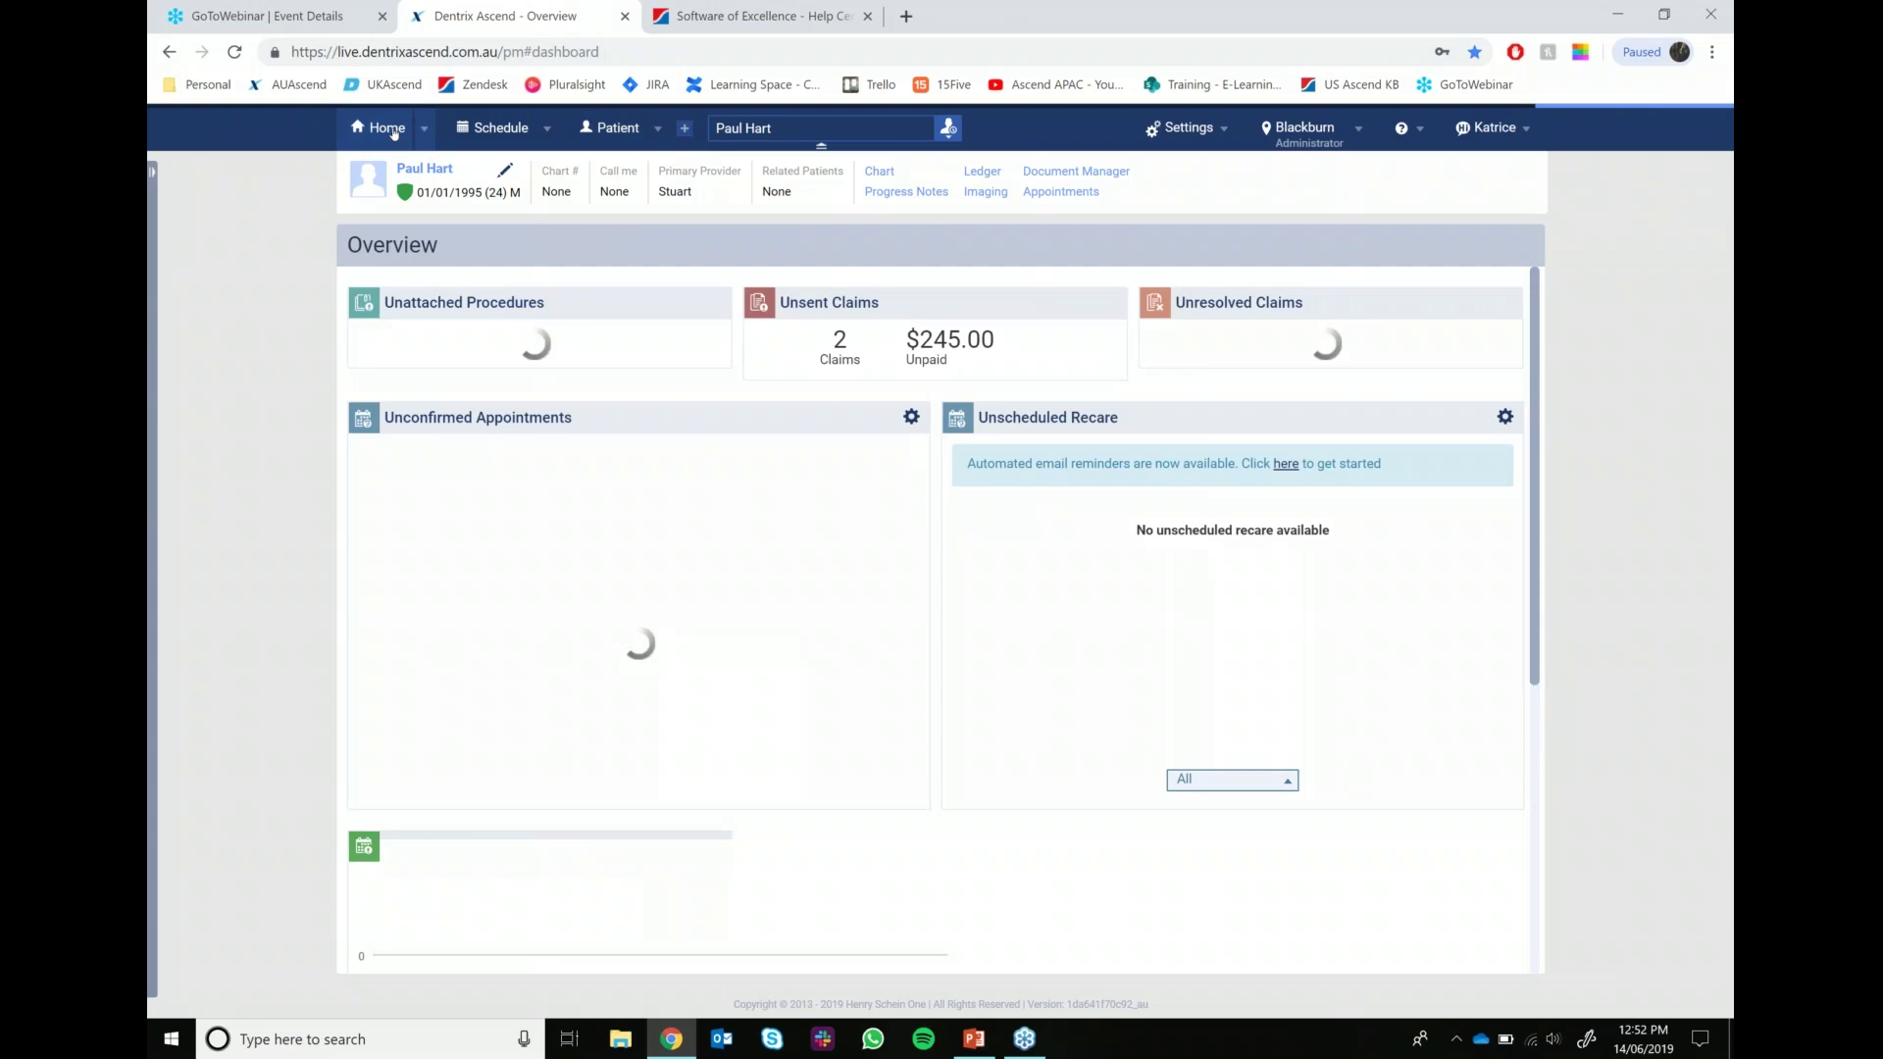
click(449, 346)
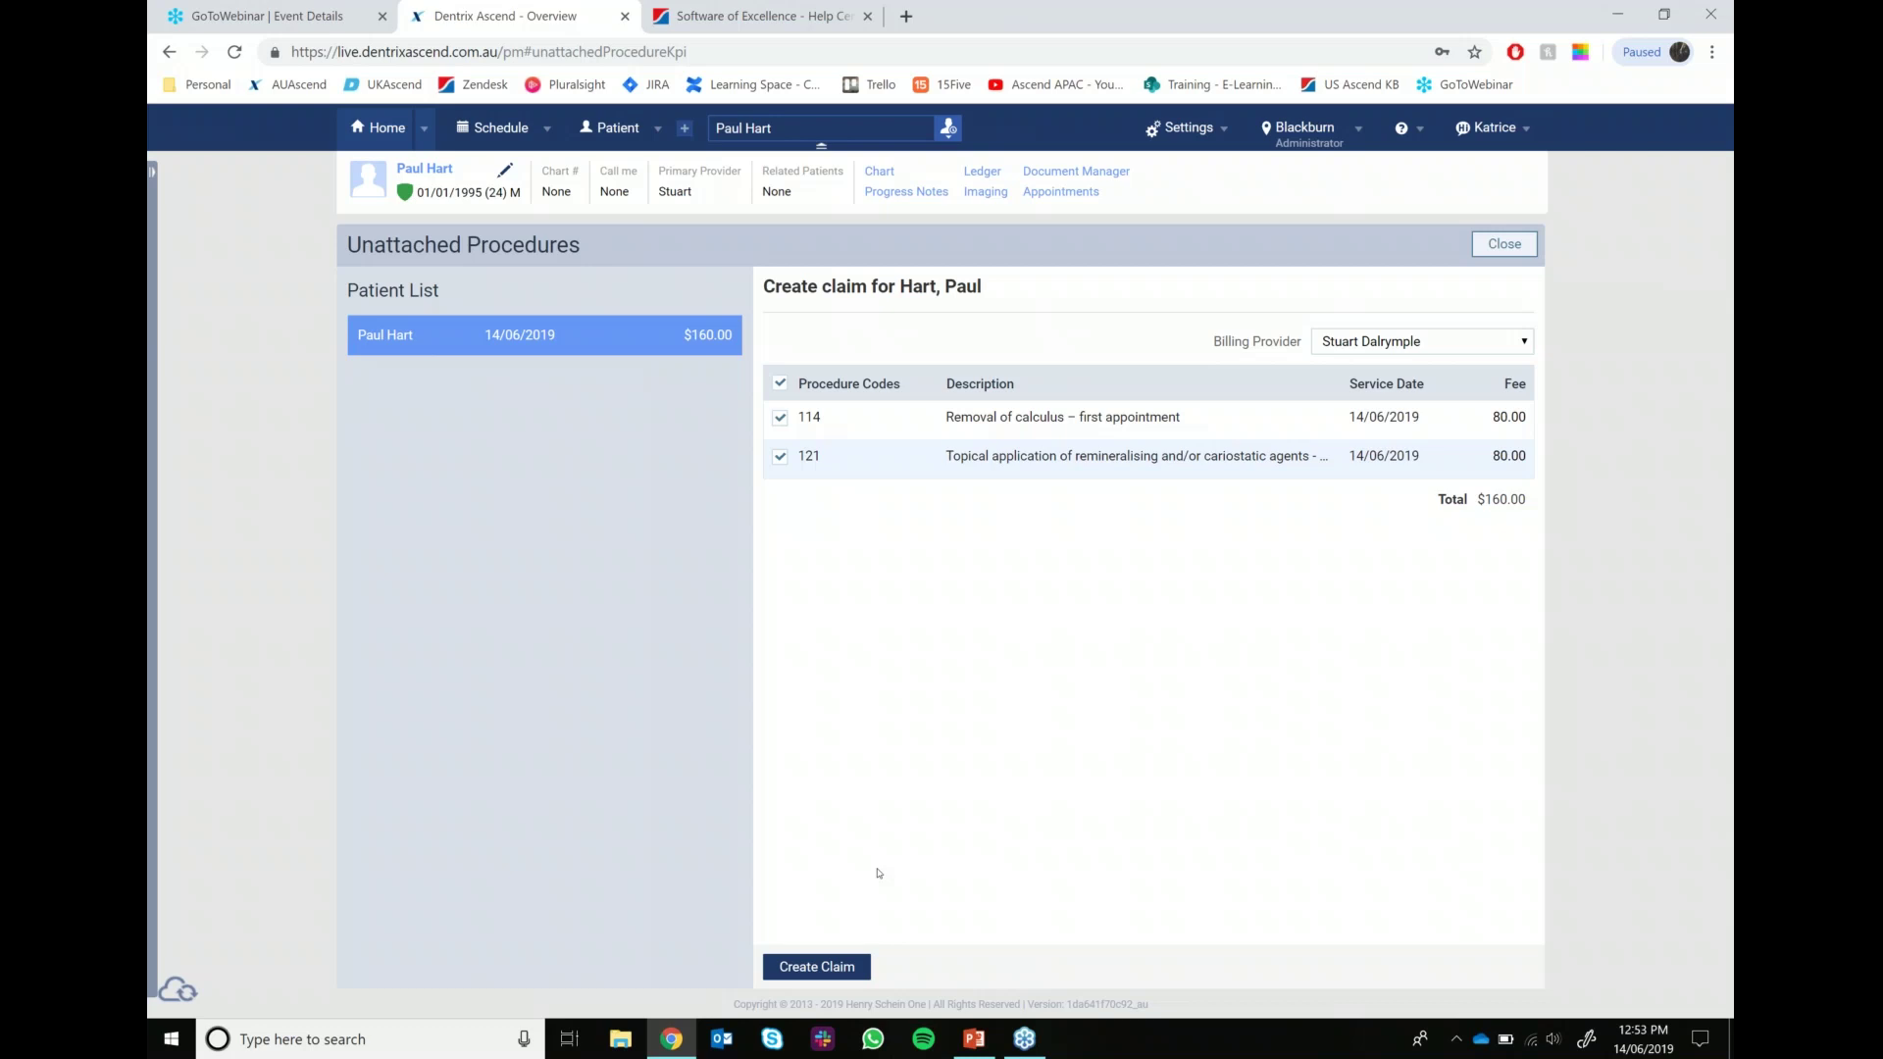
click(982, 171)
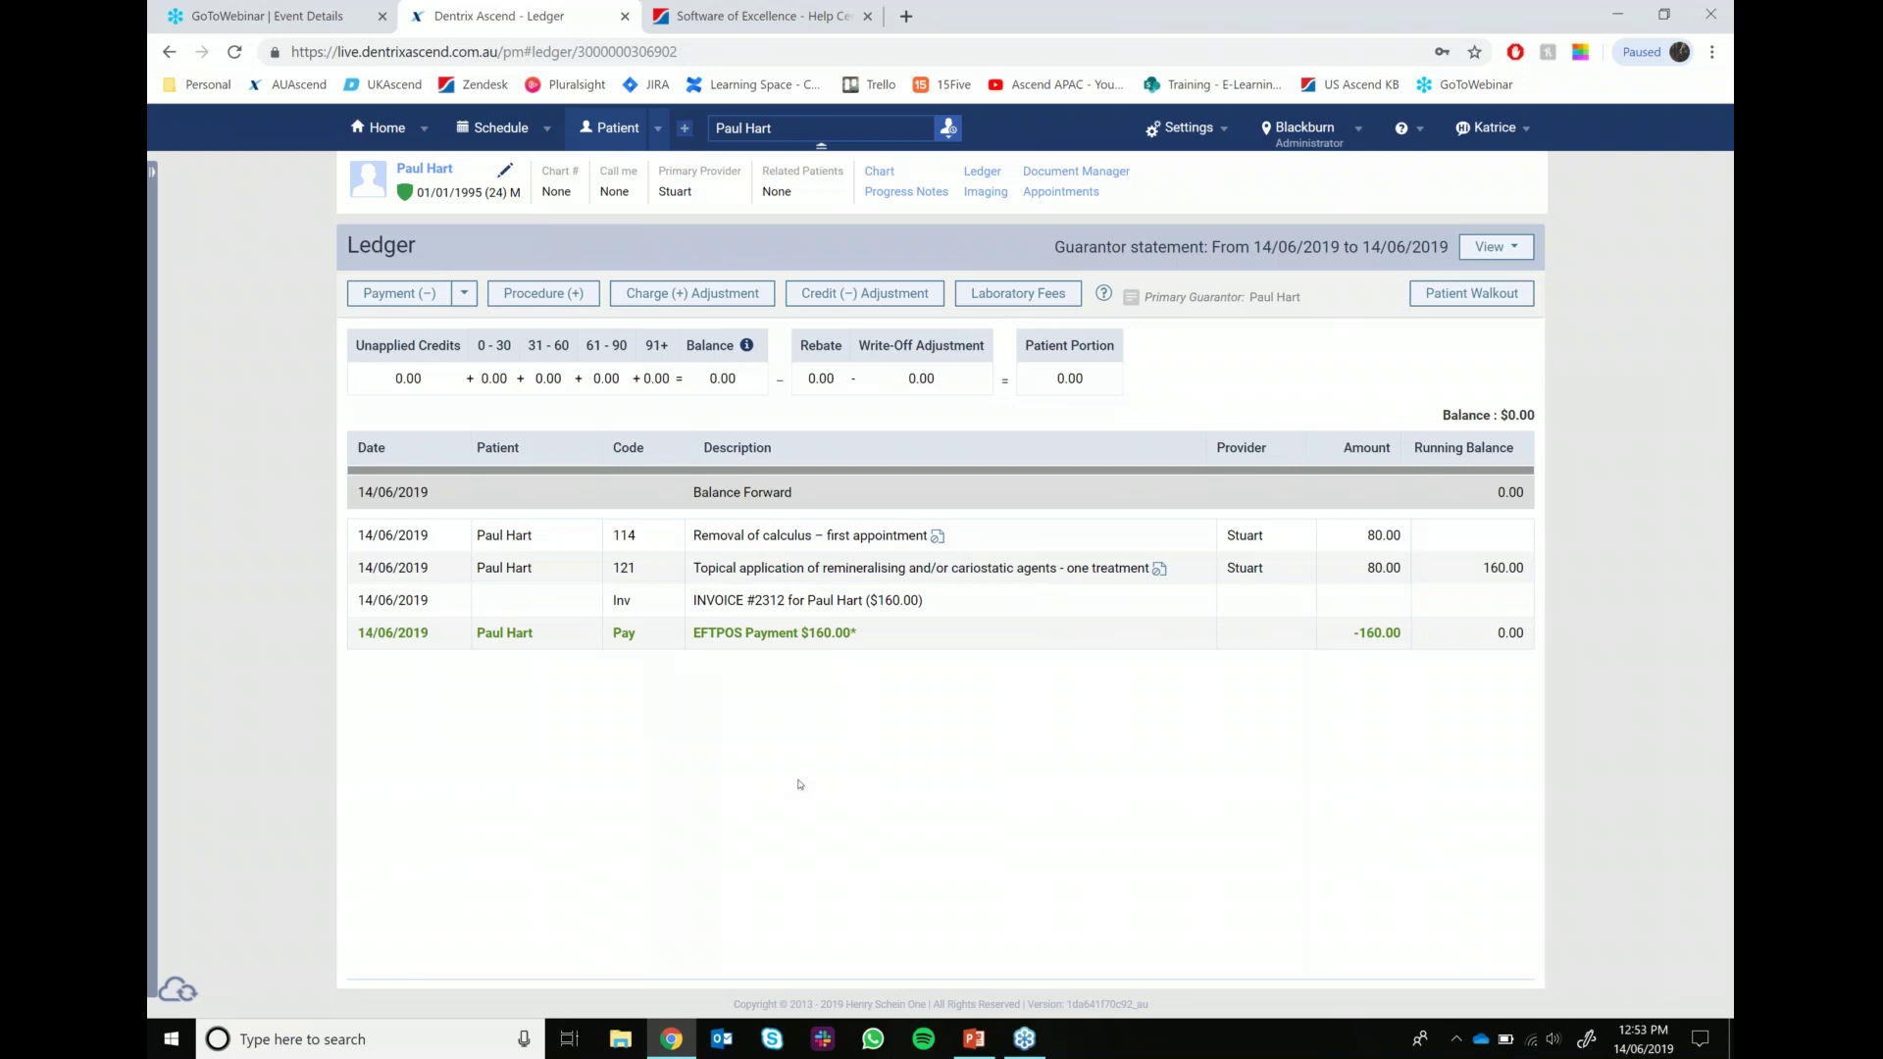
Step: View procedures 121 and 114 without changes, then open invoice #2312's details
double_click(805, 569)
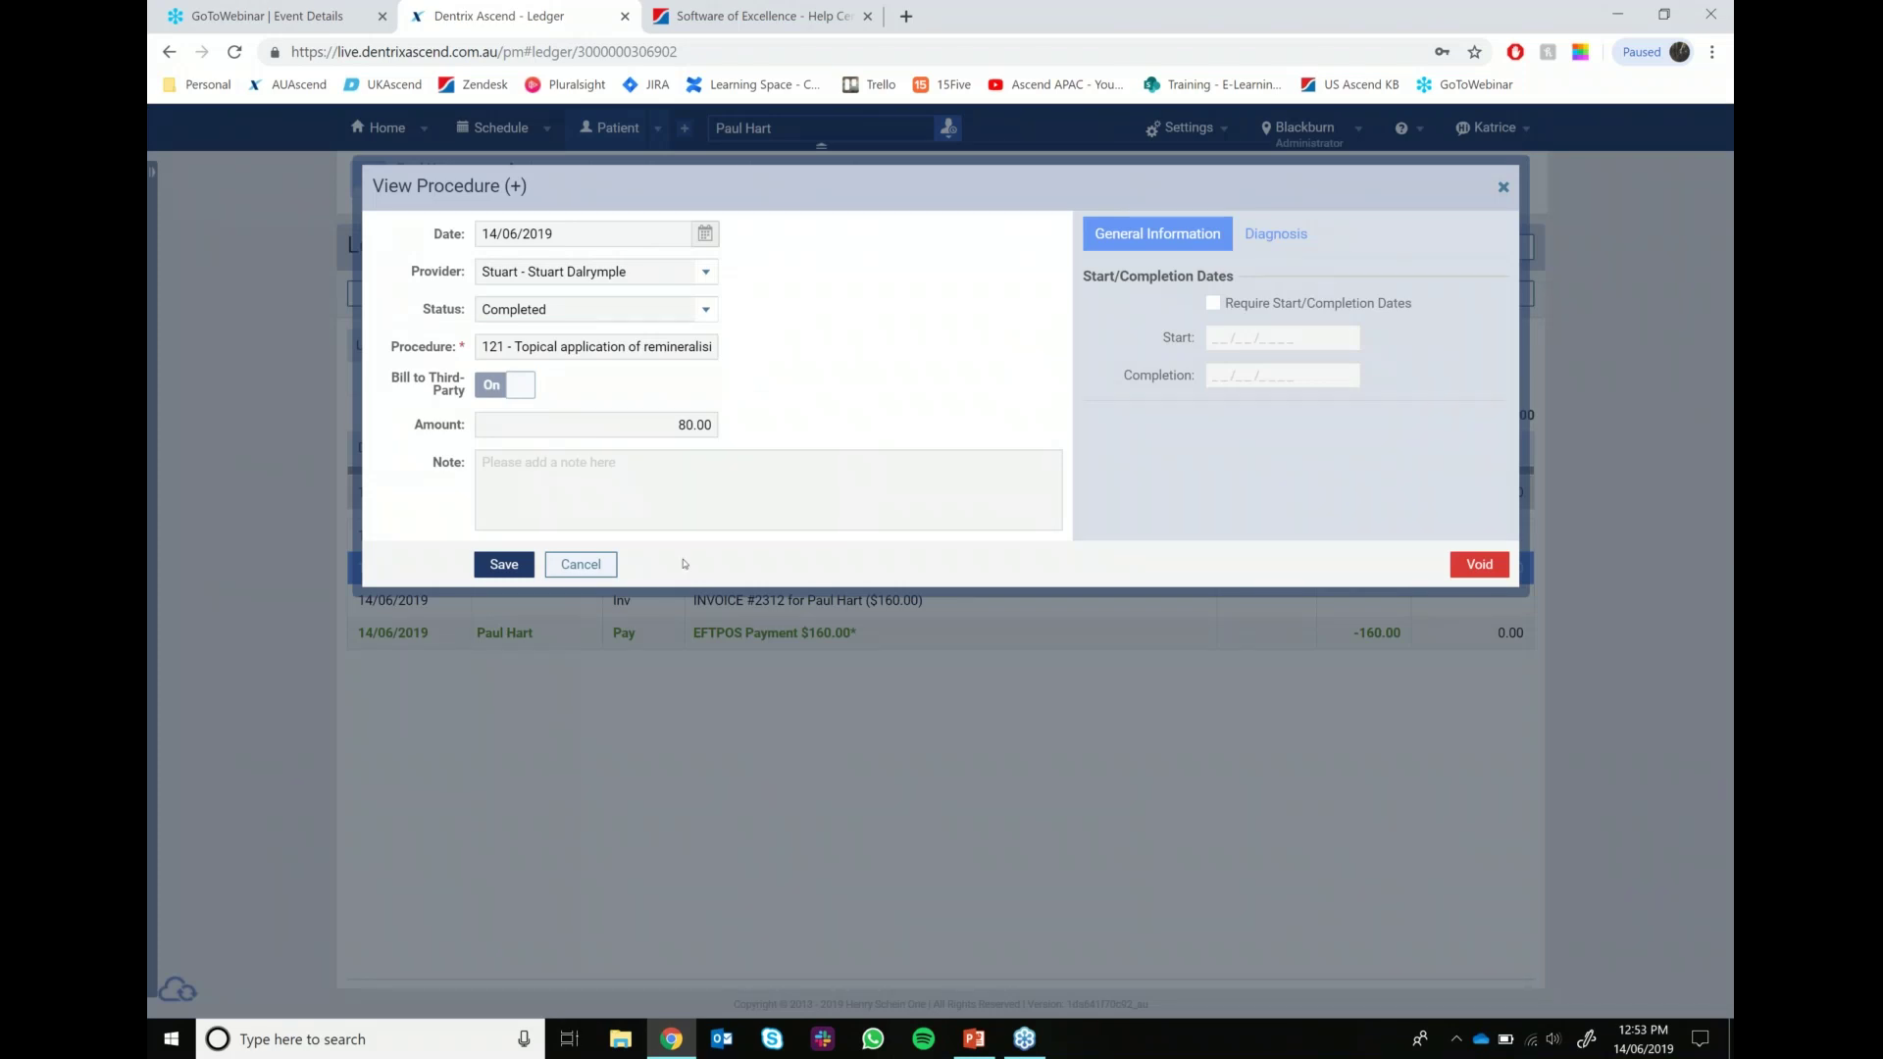
click(581, 564)
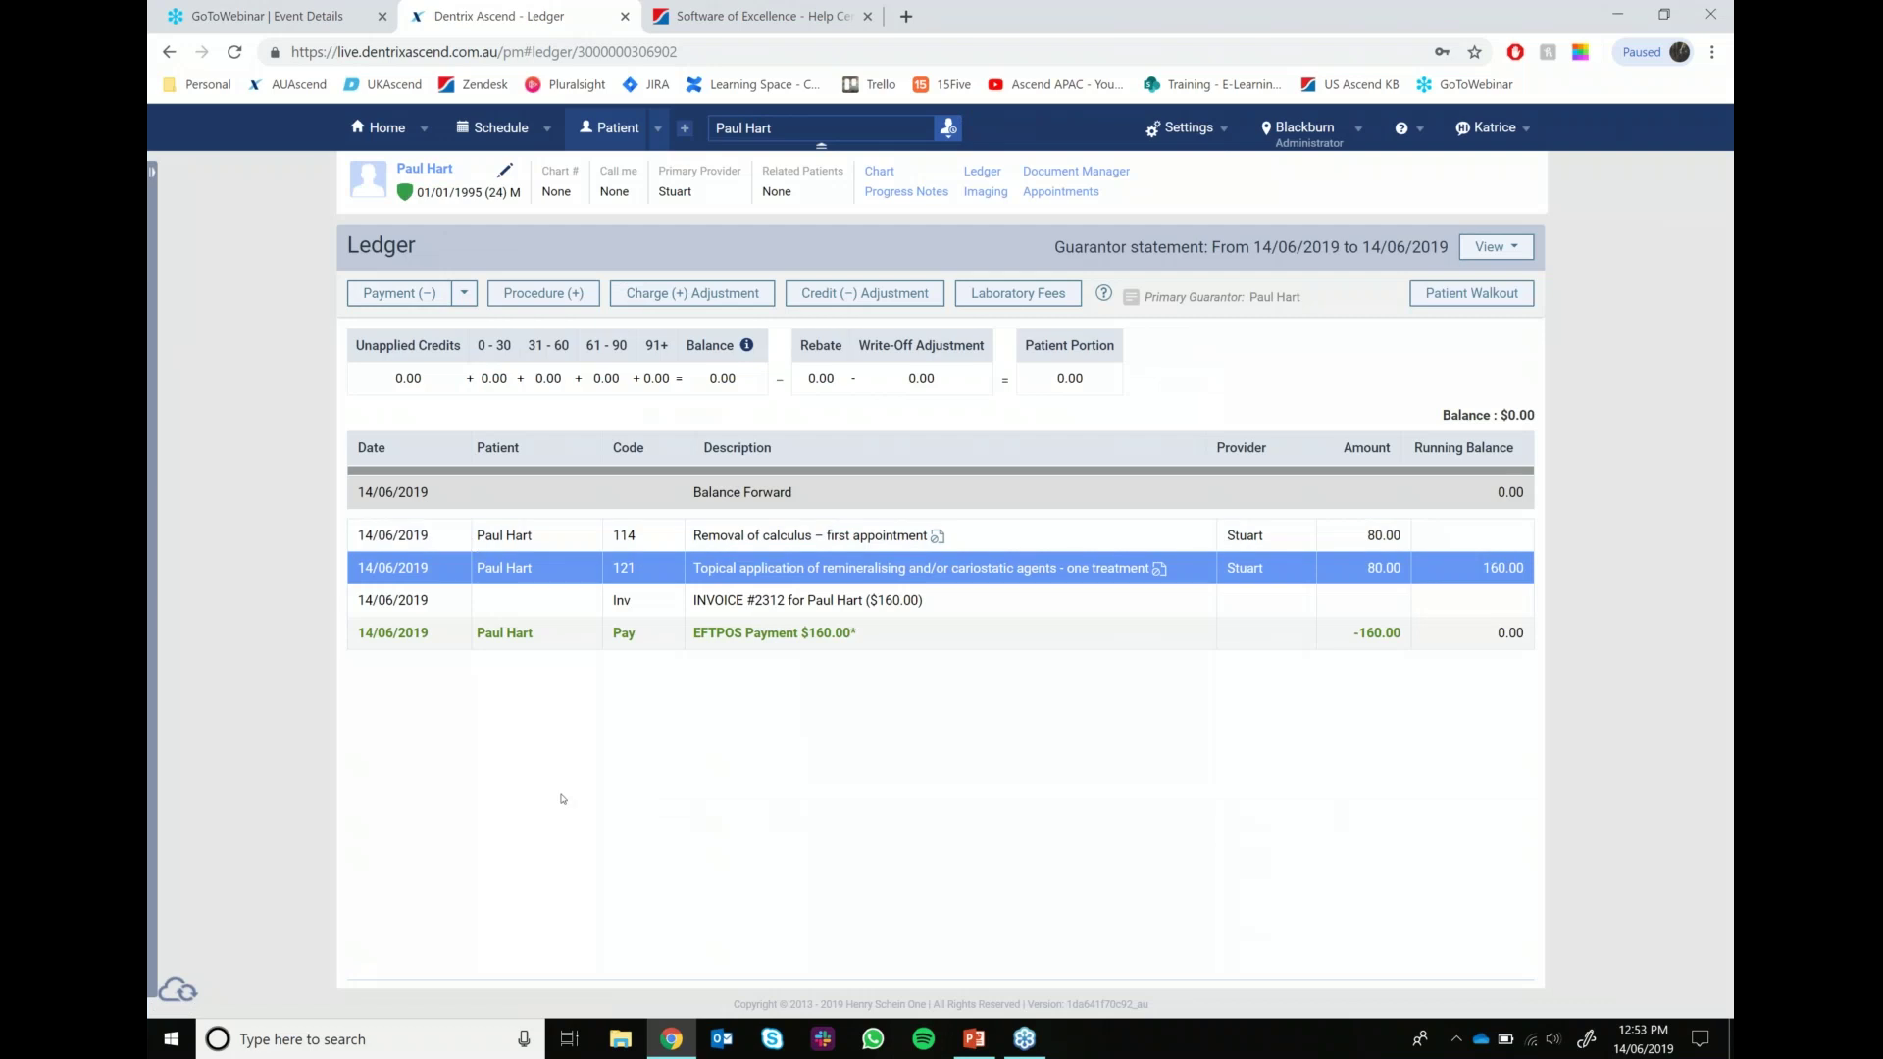
double_click(799, 543)
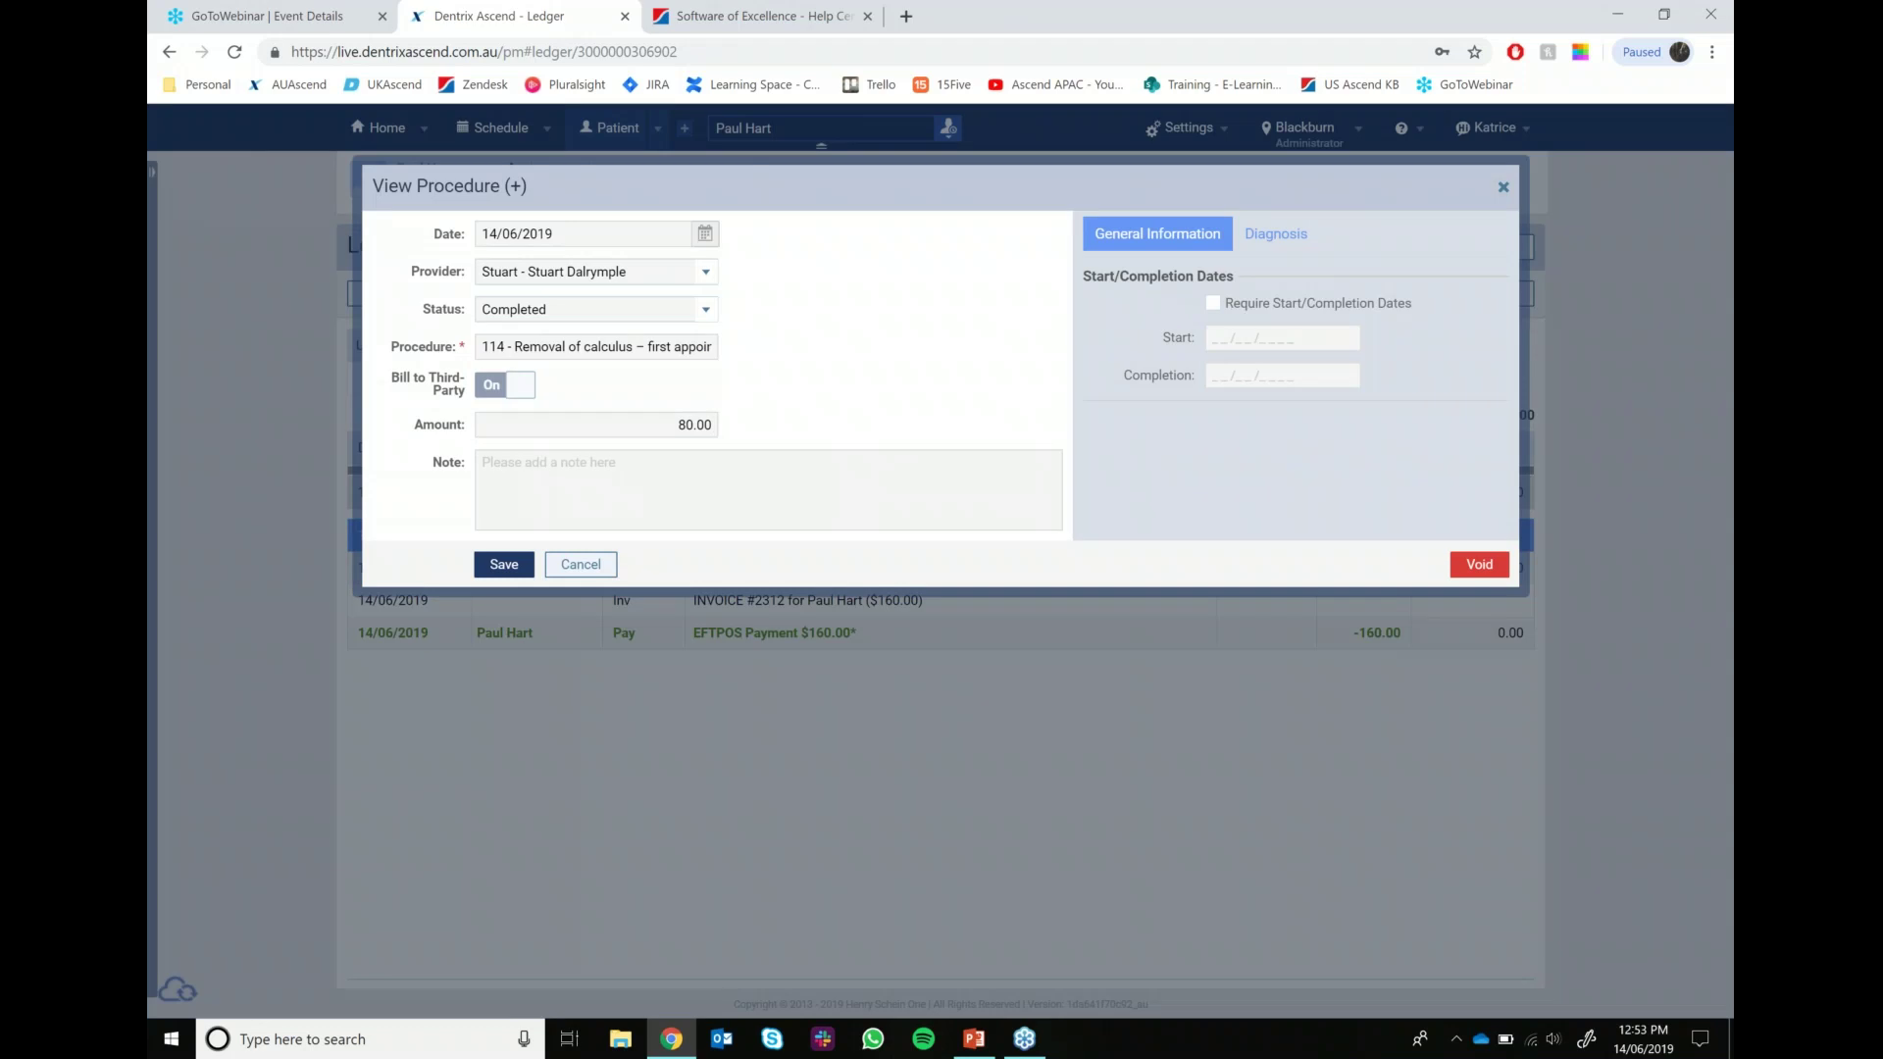
click(601, 566)
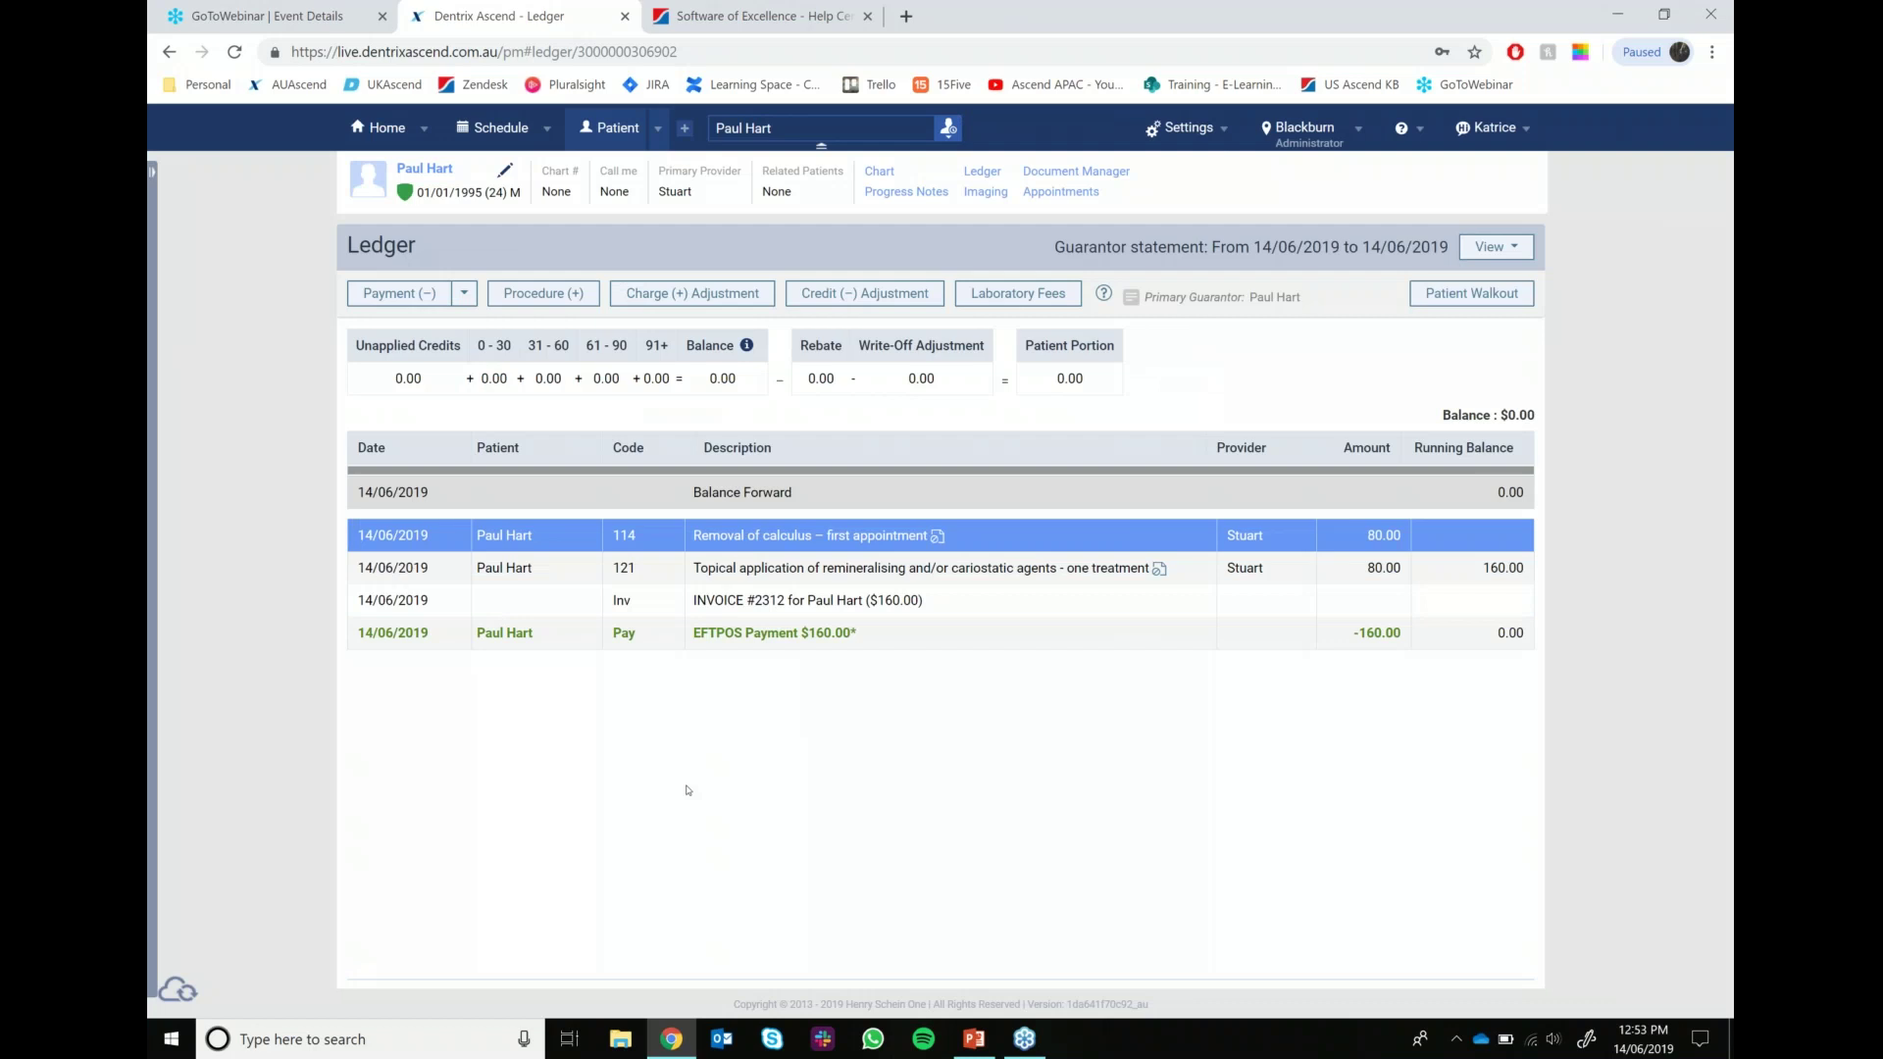
click(771, 601)
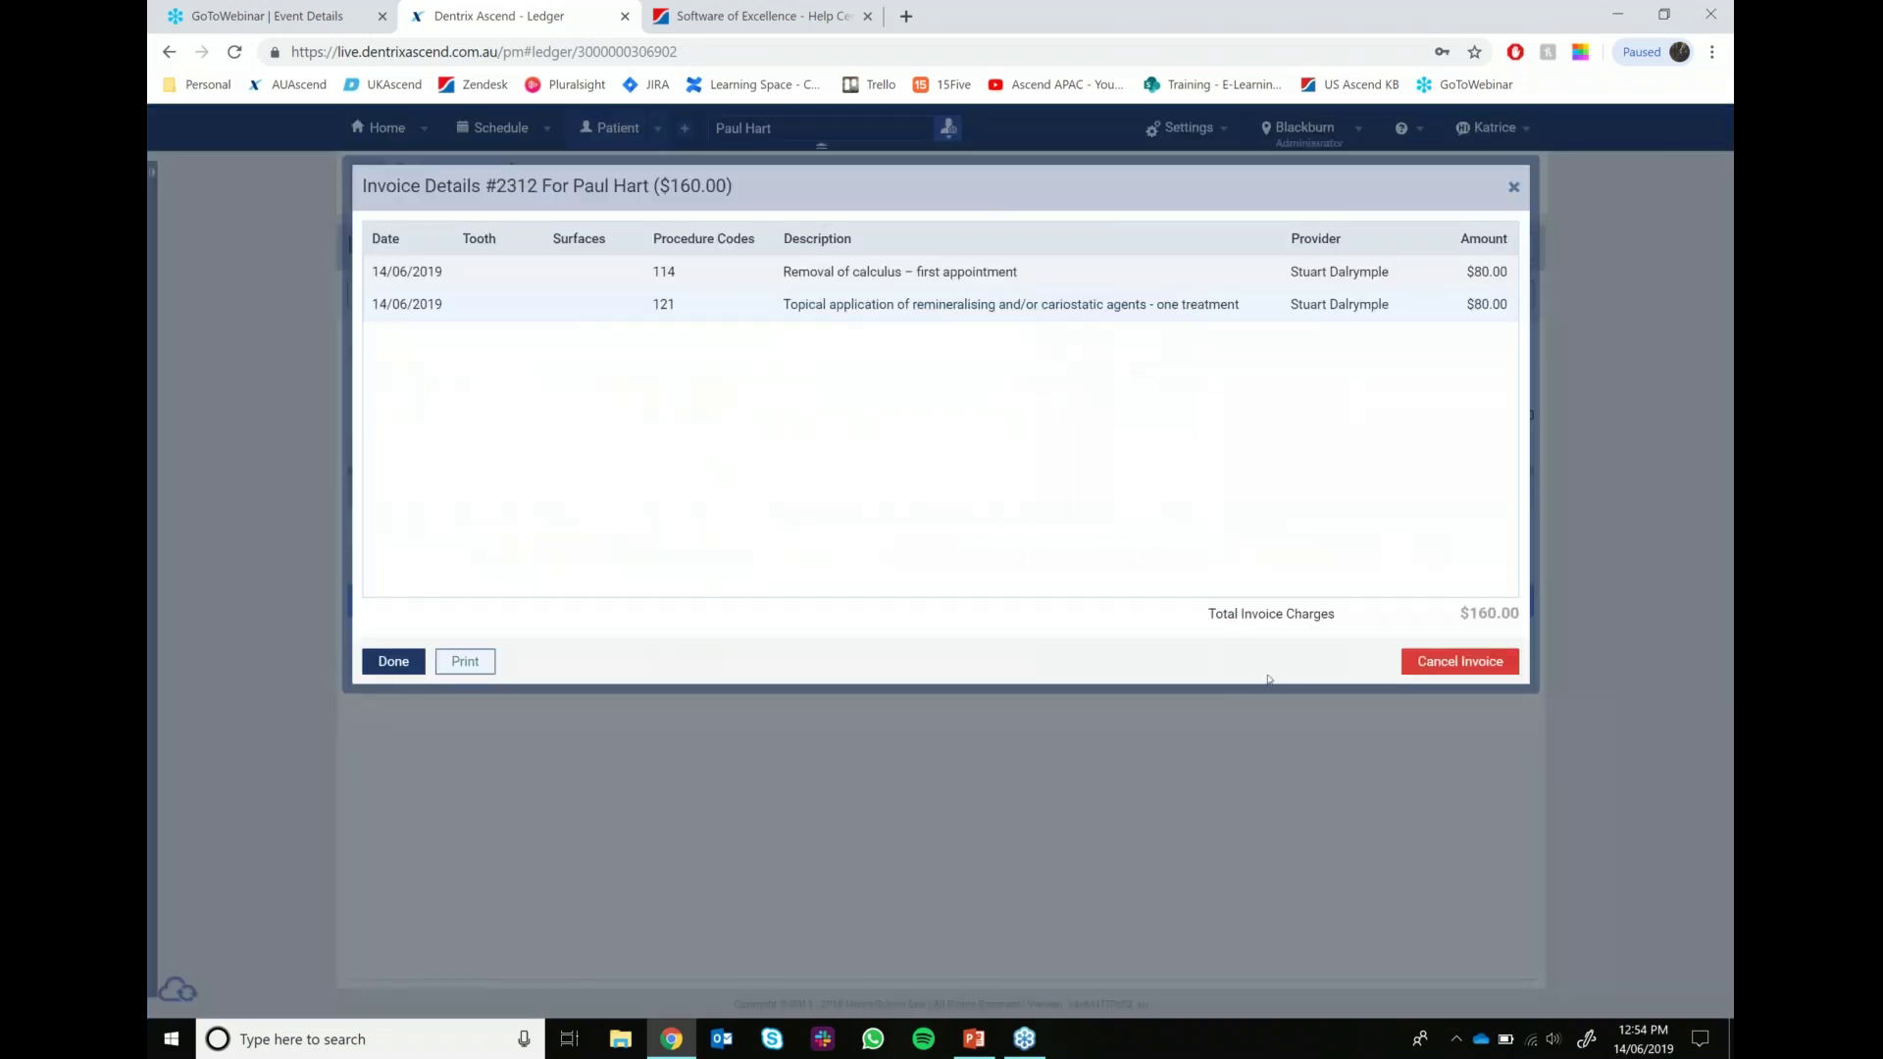
Step: Cancel invoice #2312 and toggle Bill to Third-Party off for procedures 114 and 121
click(1461, 661)
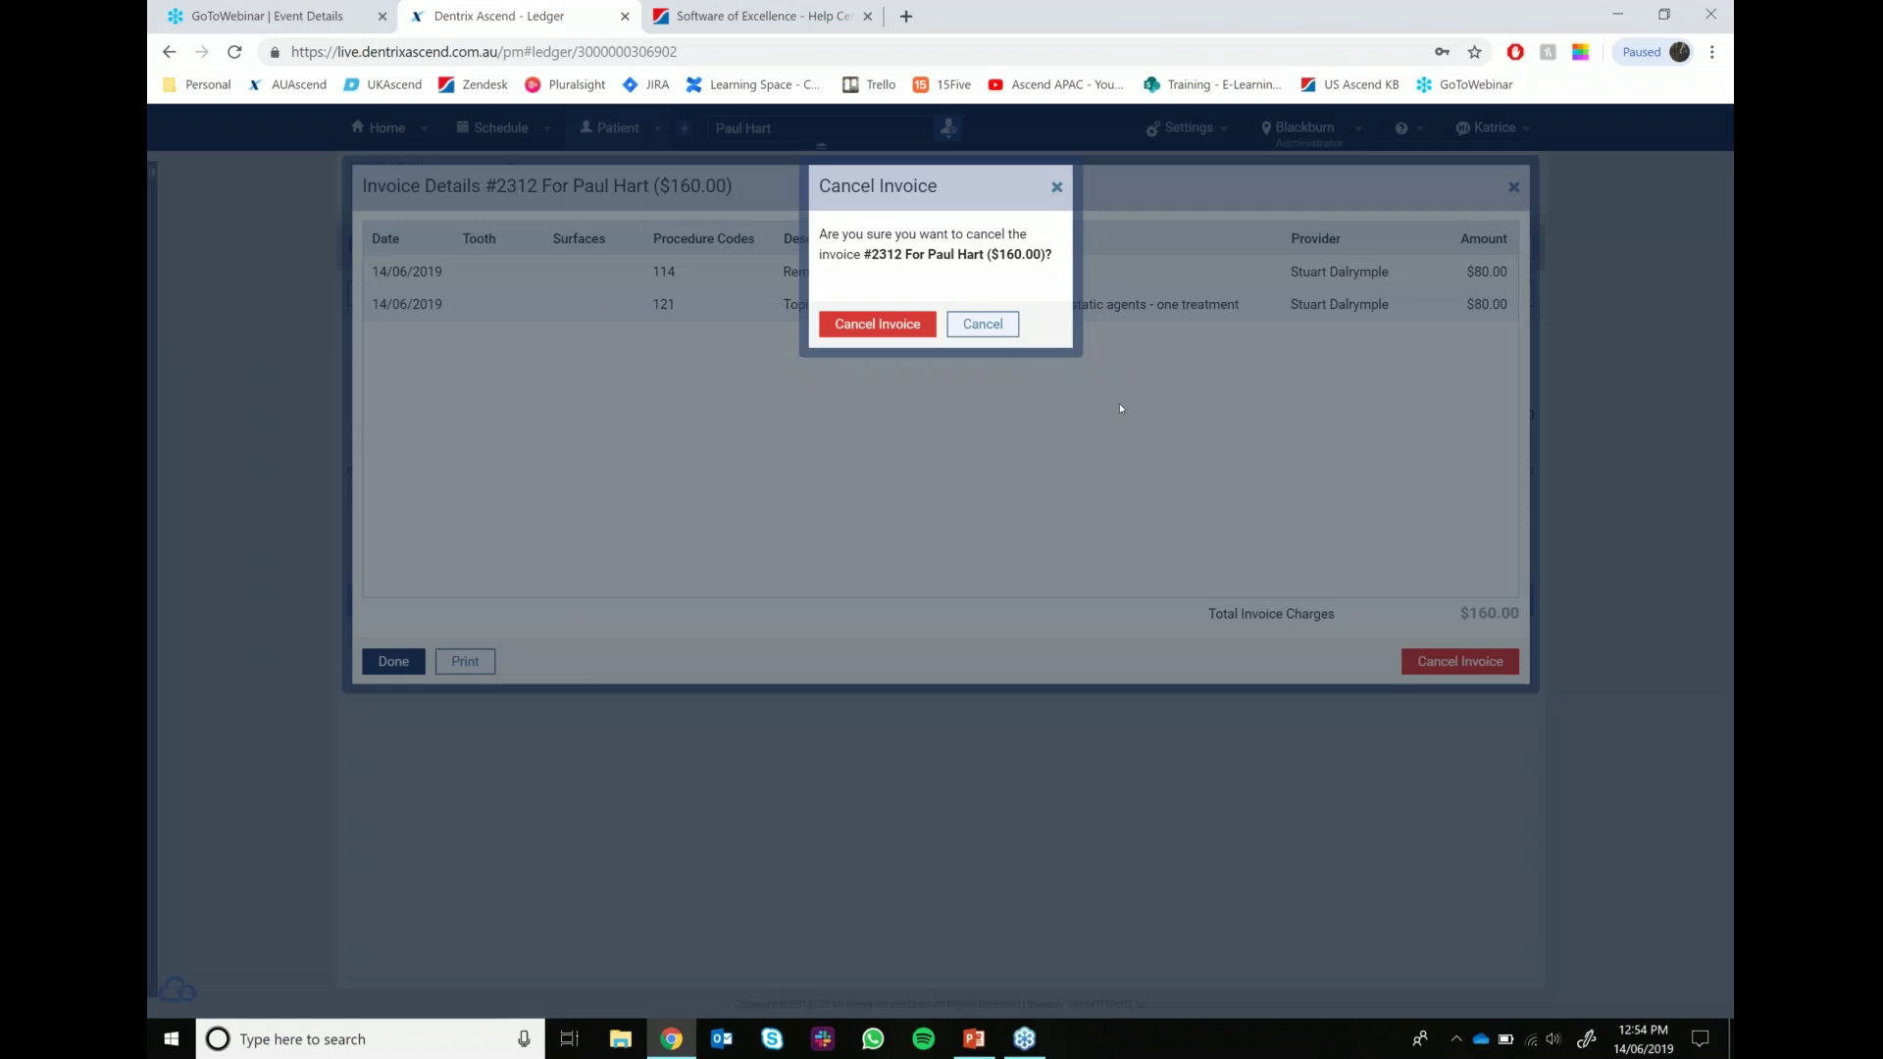
click(878, 323)
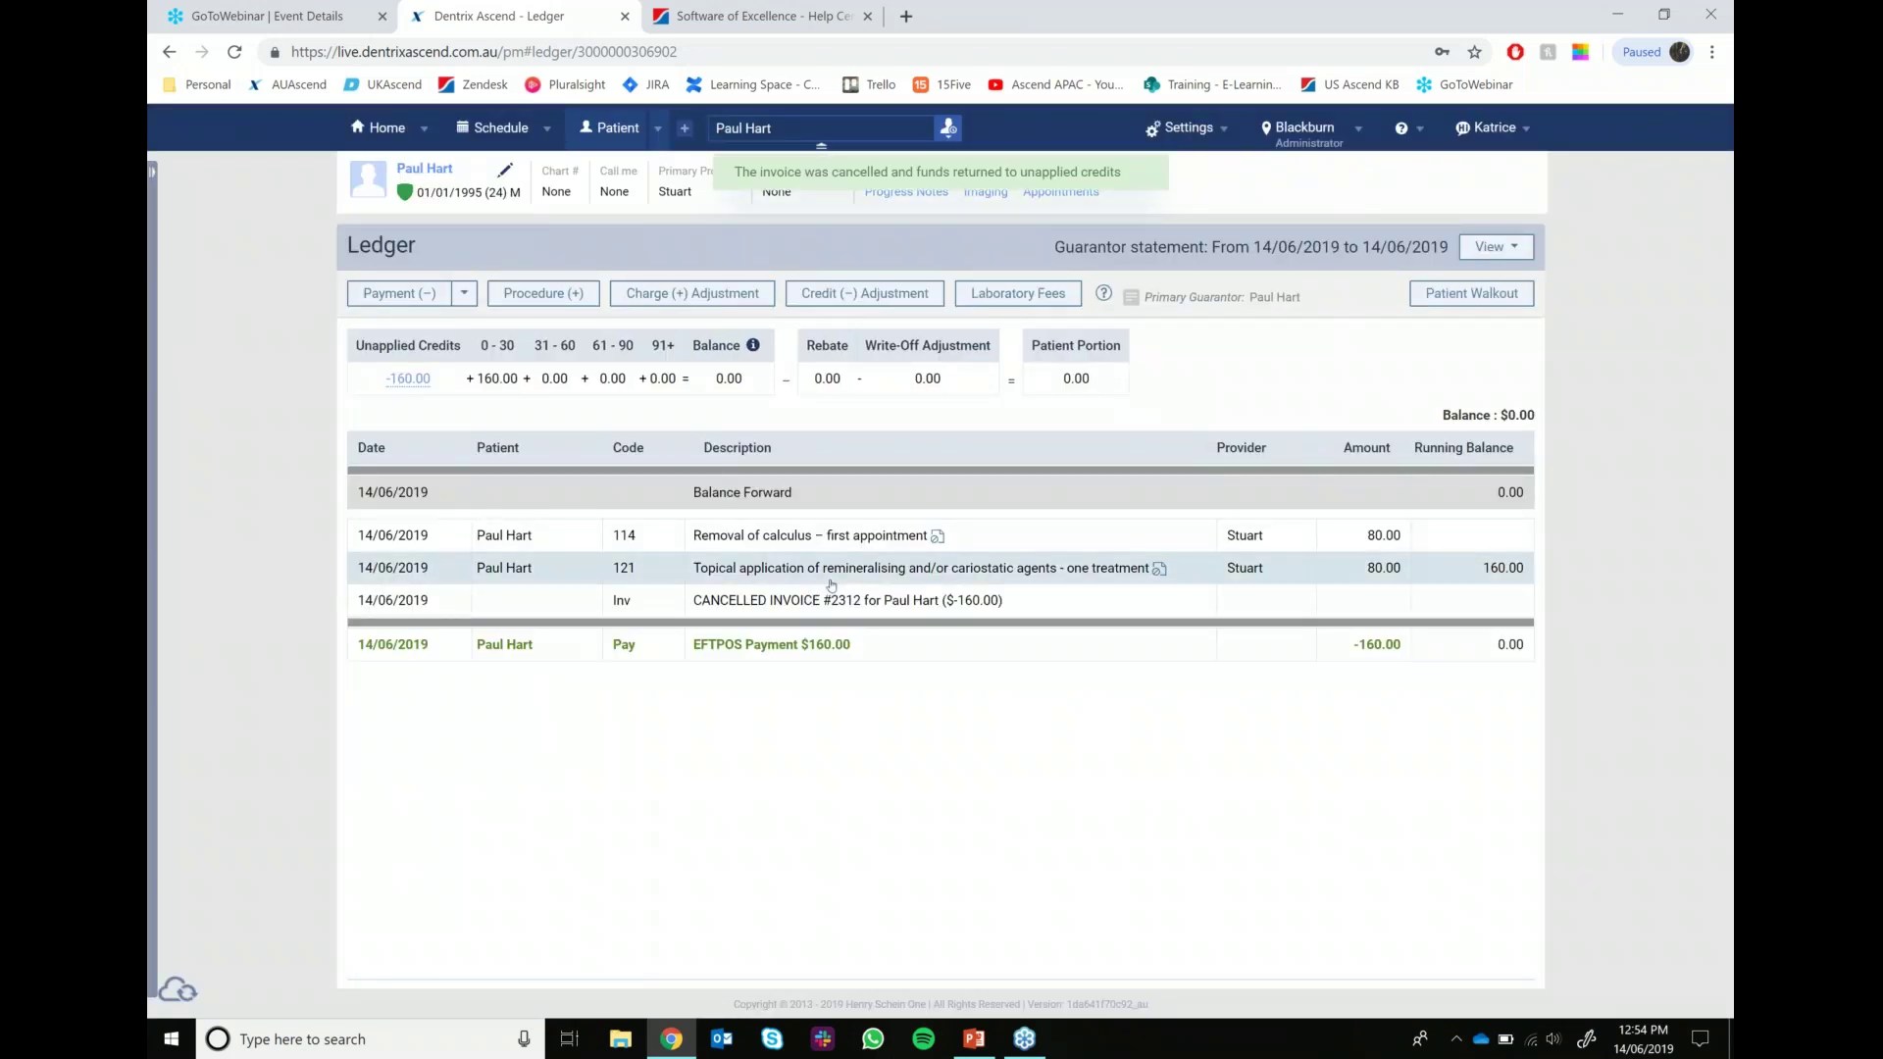
double_click(777, 535)
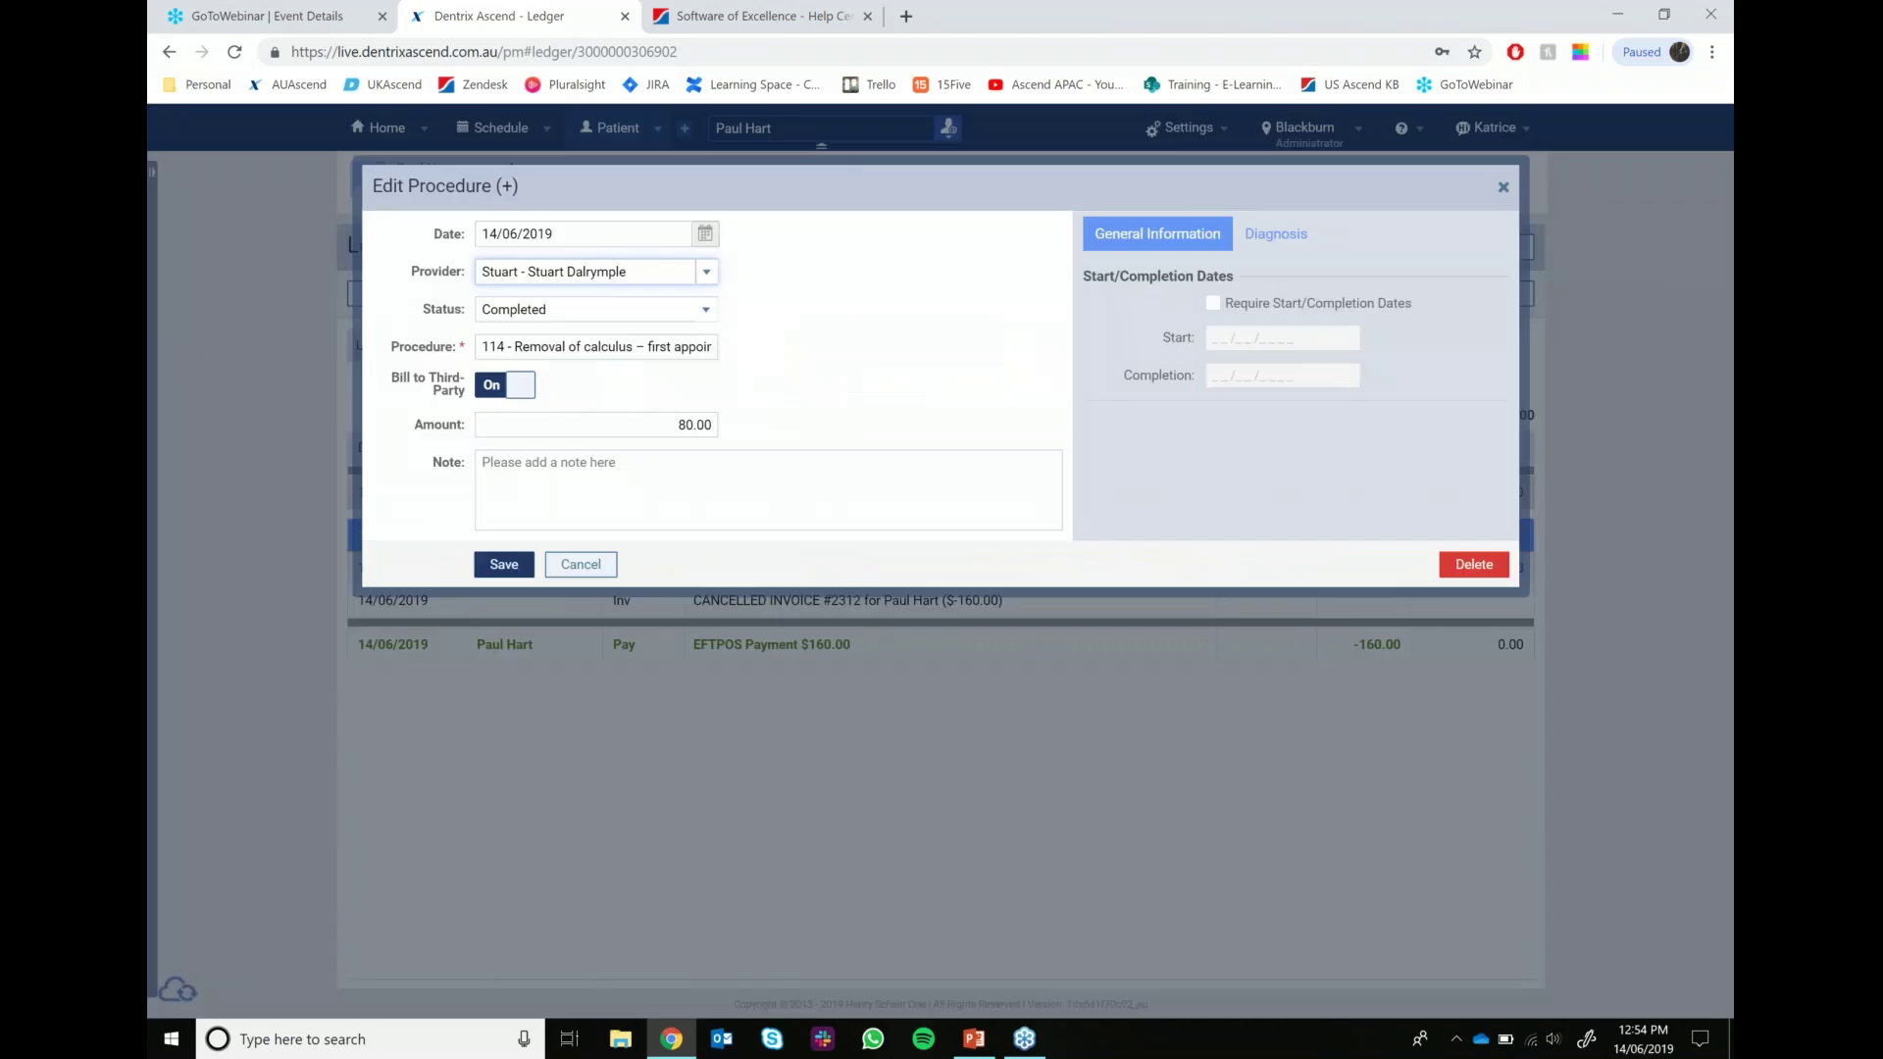
click(526, 382)
click(504, 564)
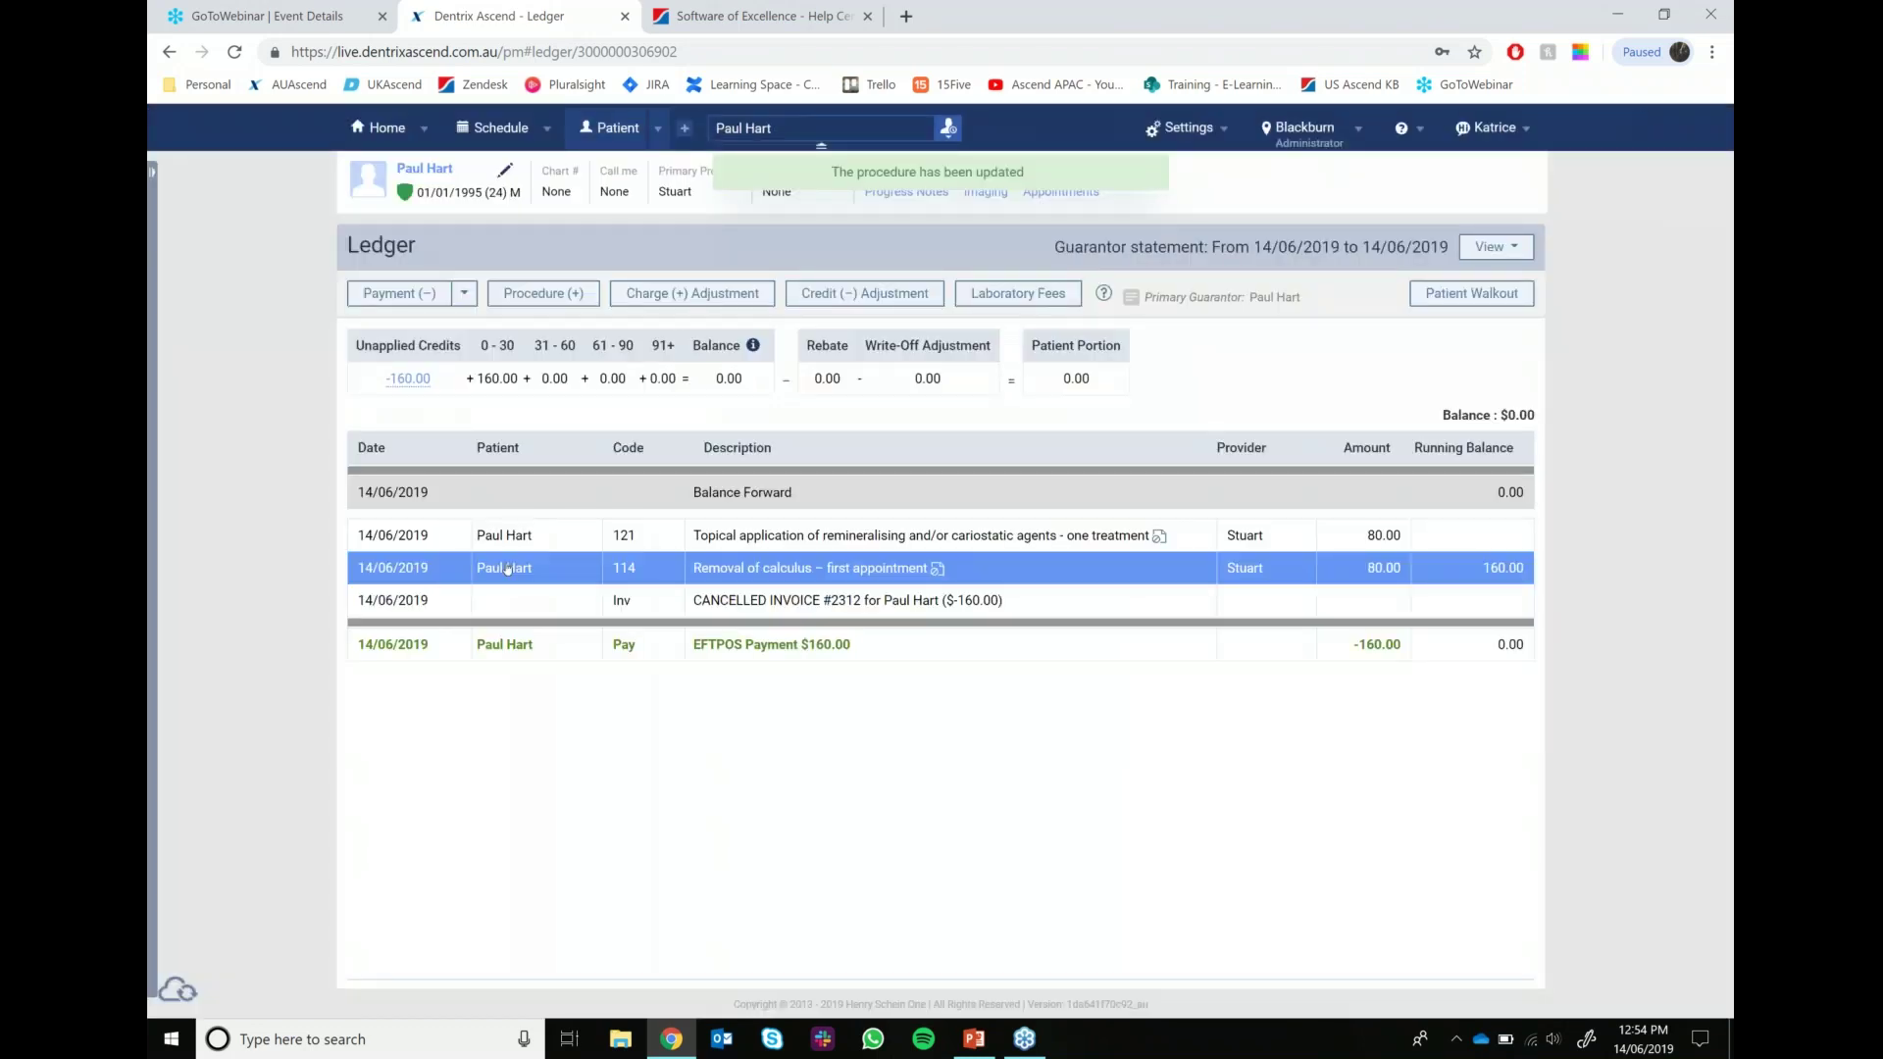
double_click(723, 538)
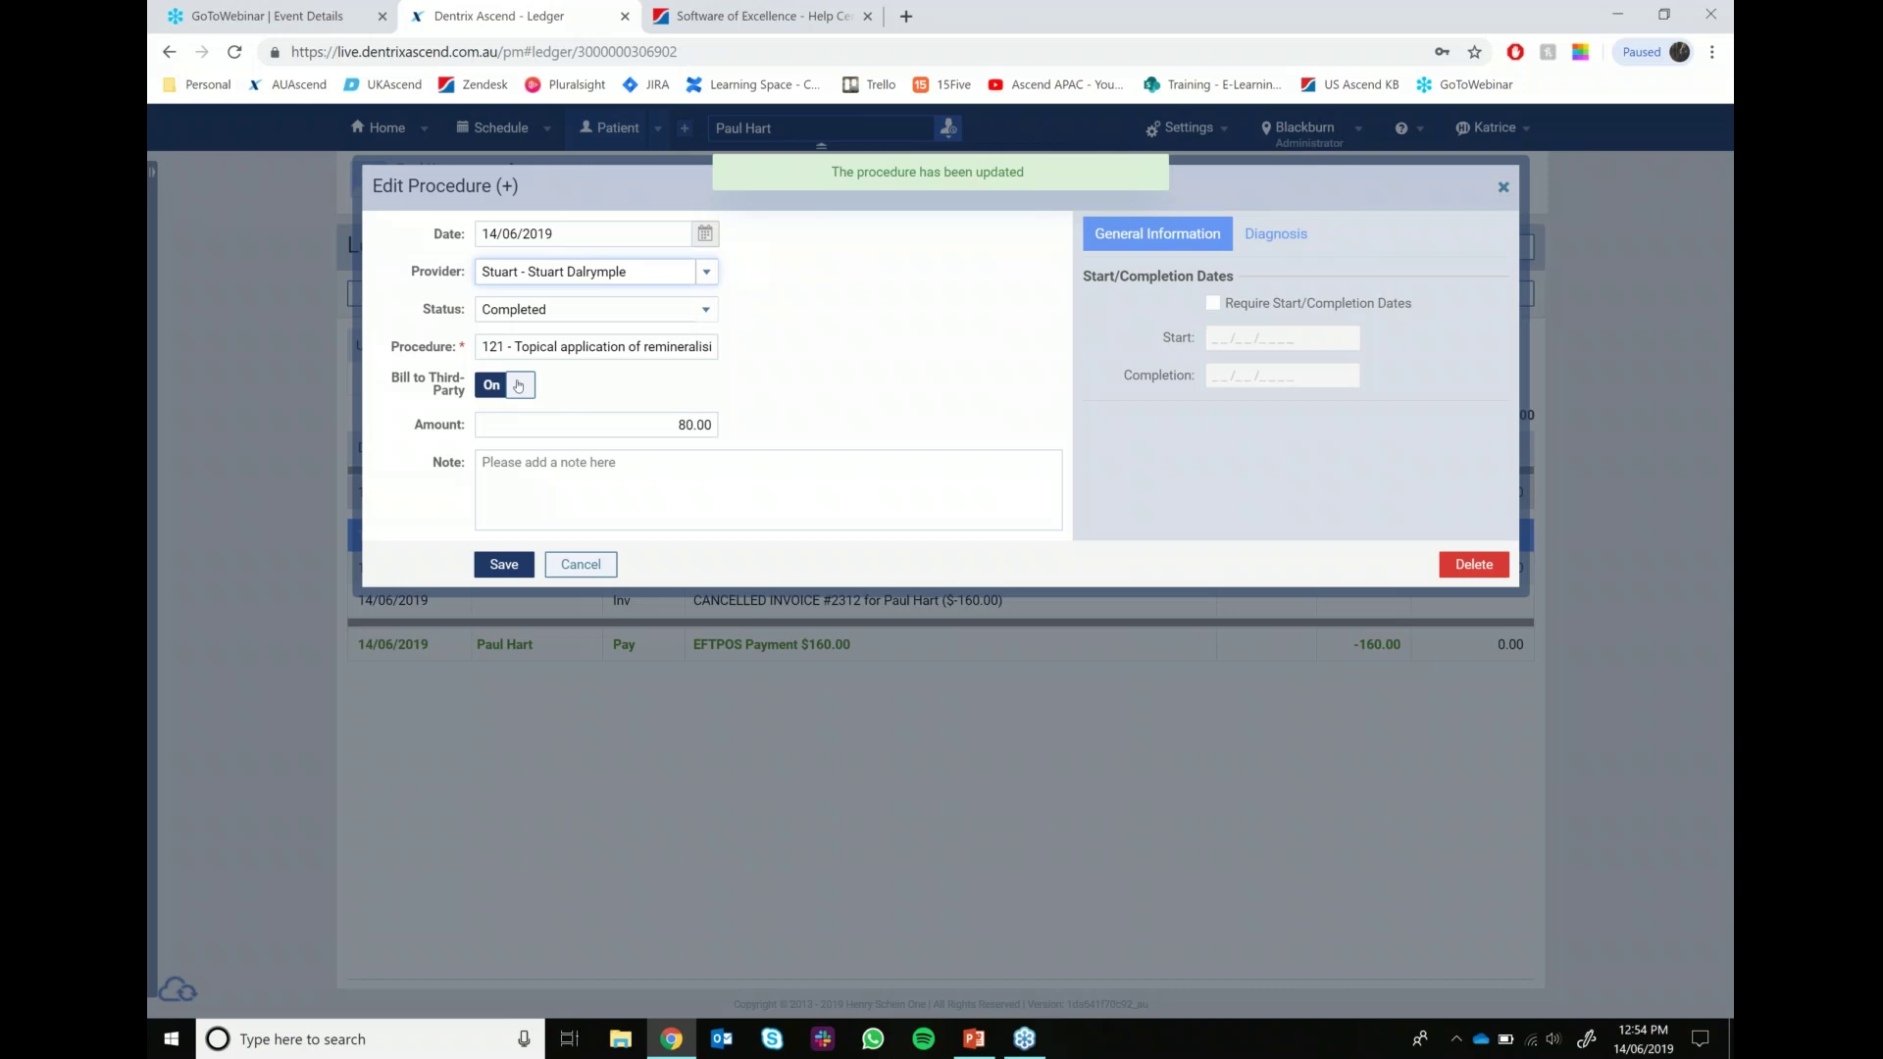
click(518, 386)
click(516, 567)
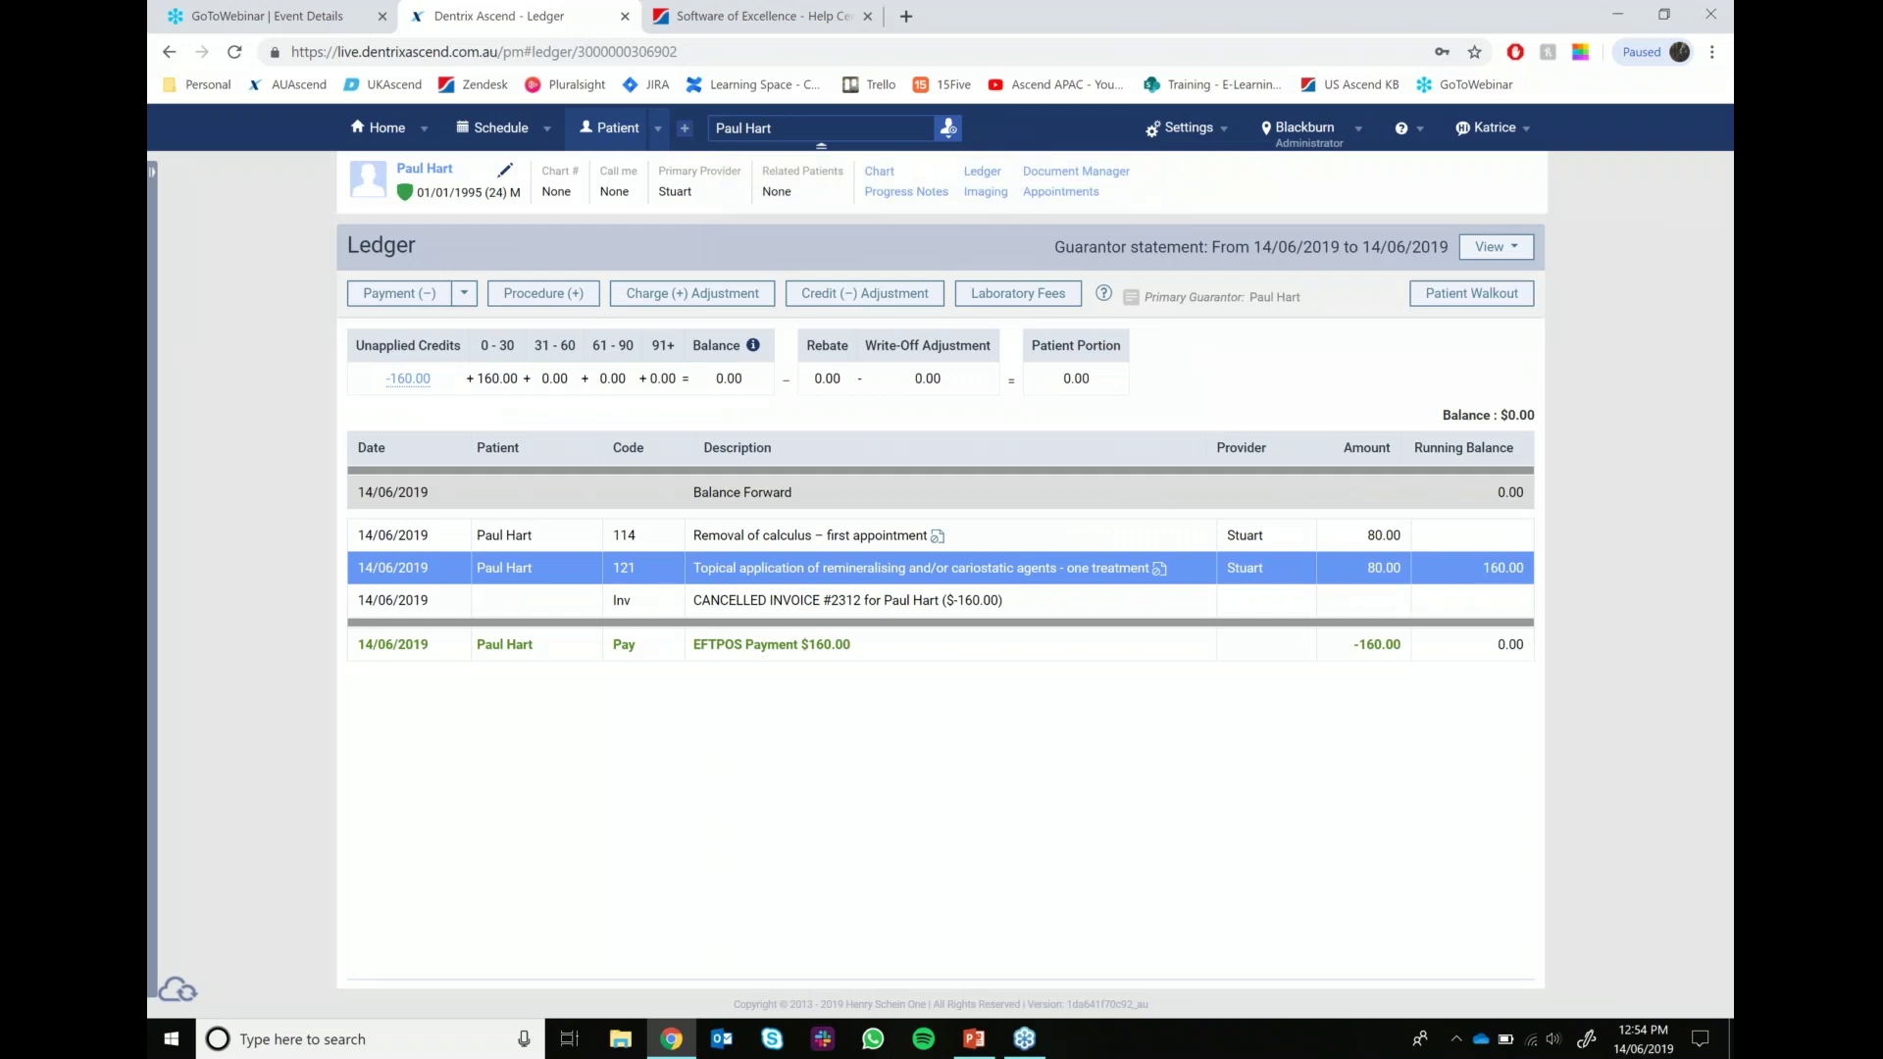
Step: Create invoice #2313 for both procedures and apply the -160.00 unapplied EFTPOS credit
click(1427, 296)
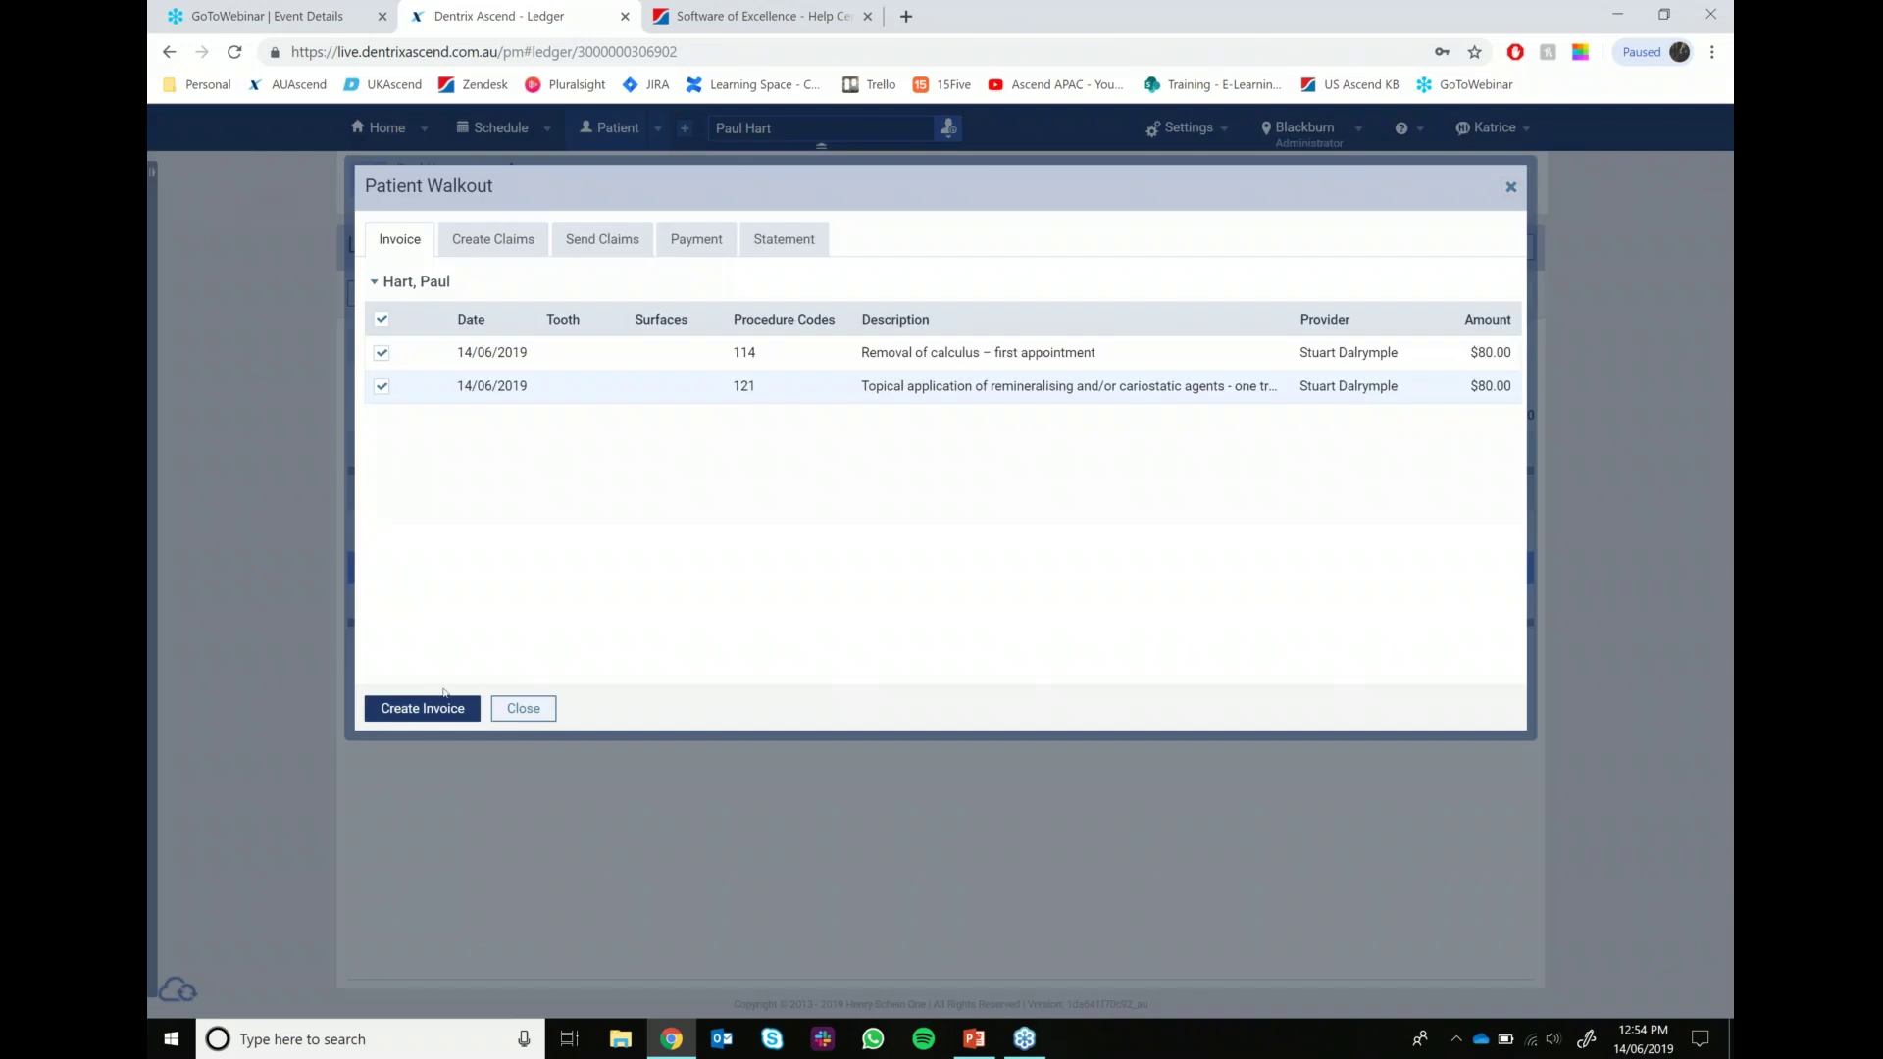
key(Return)
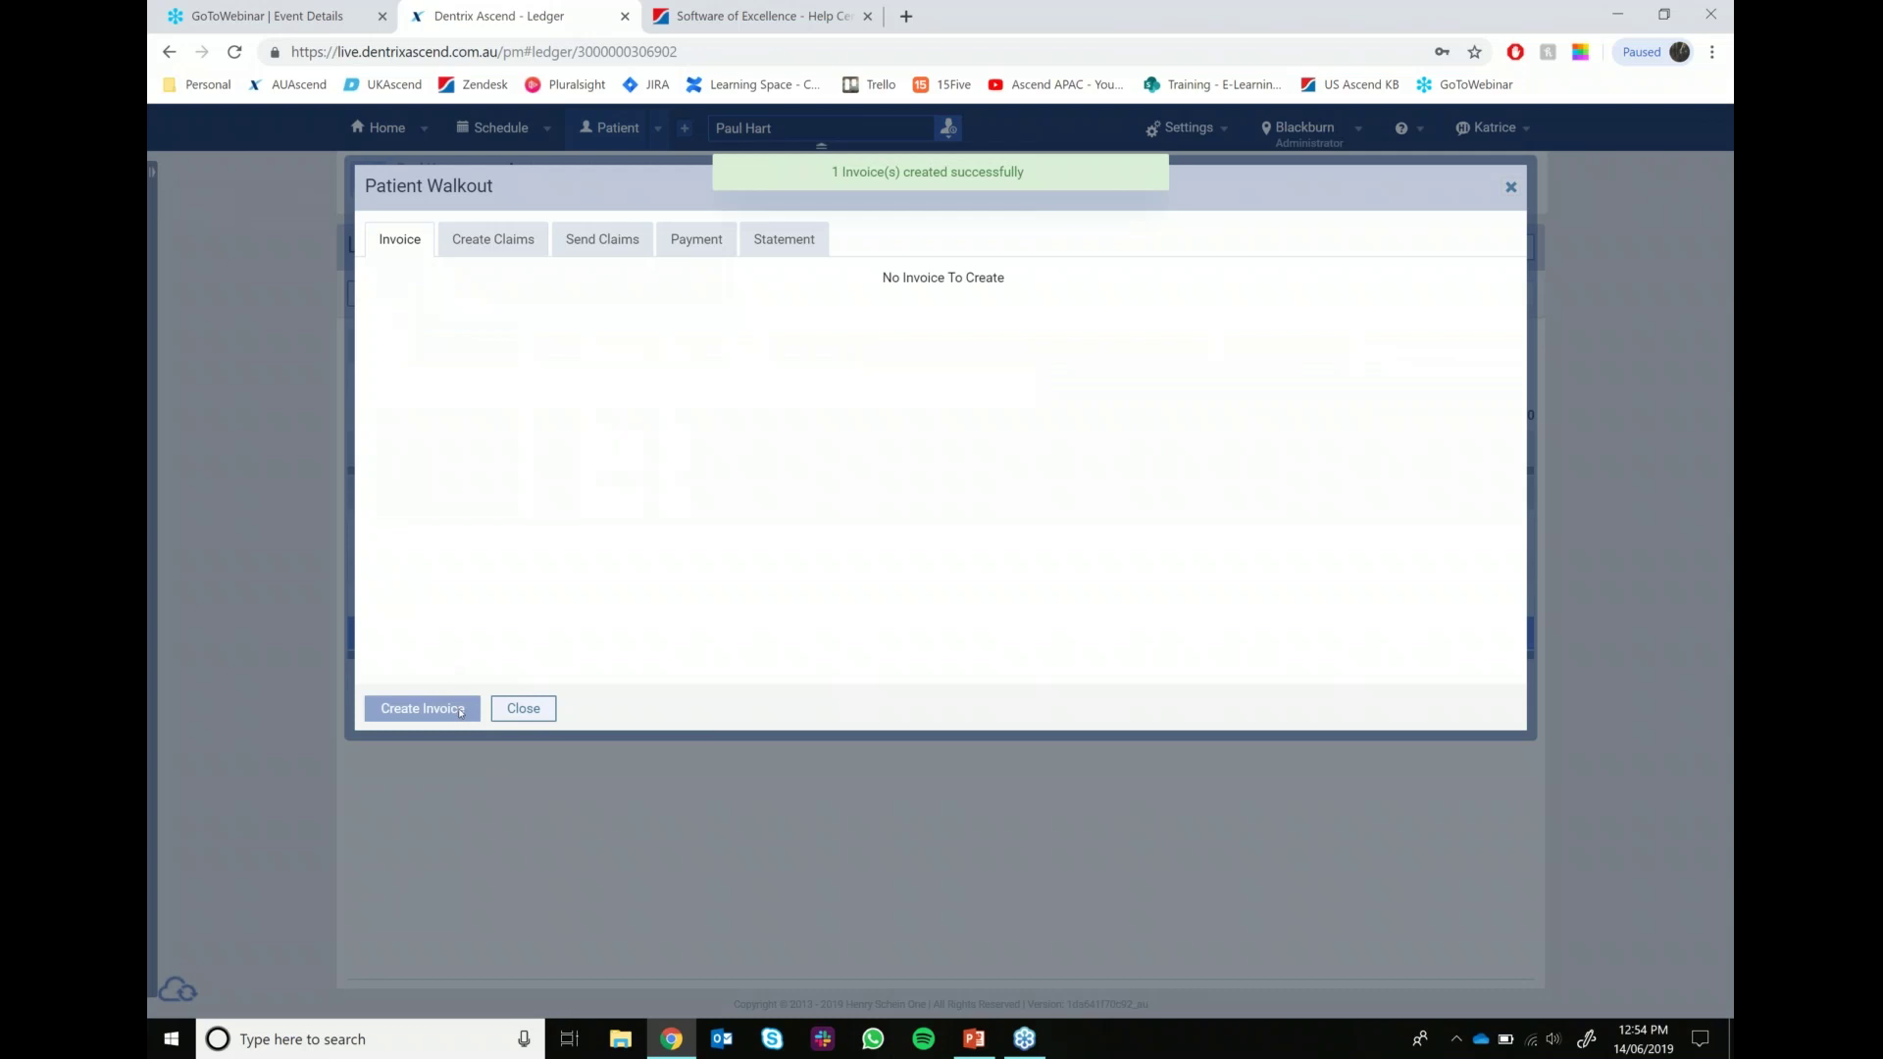
key(Return)
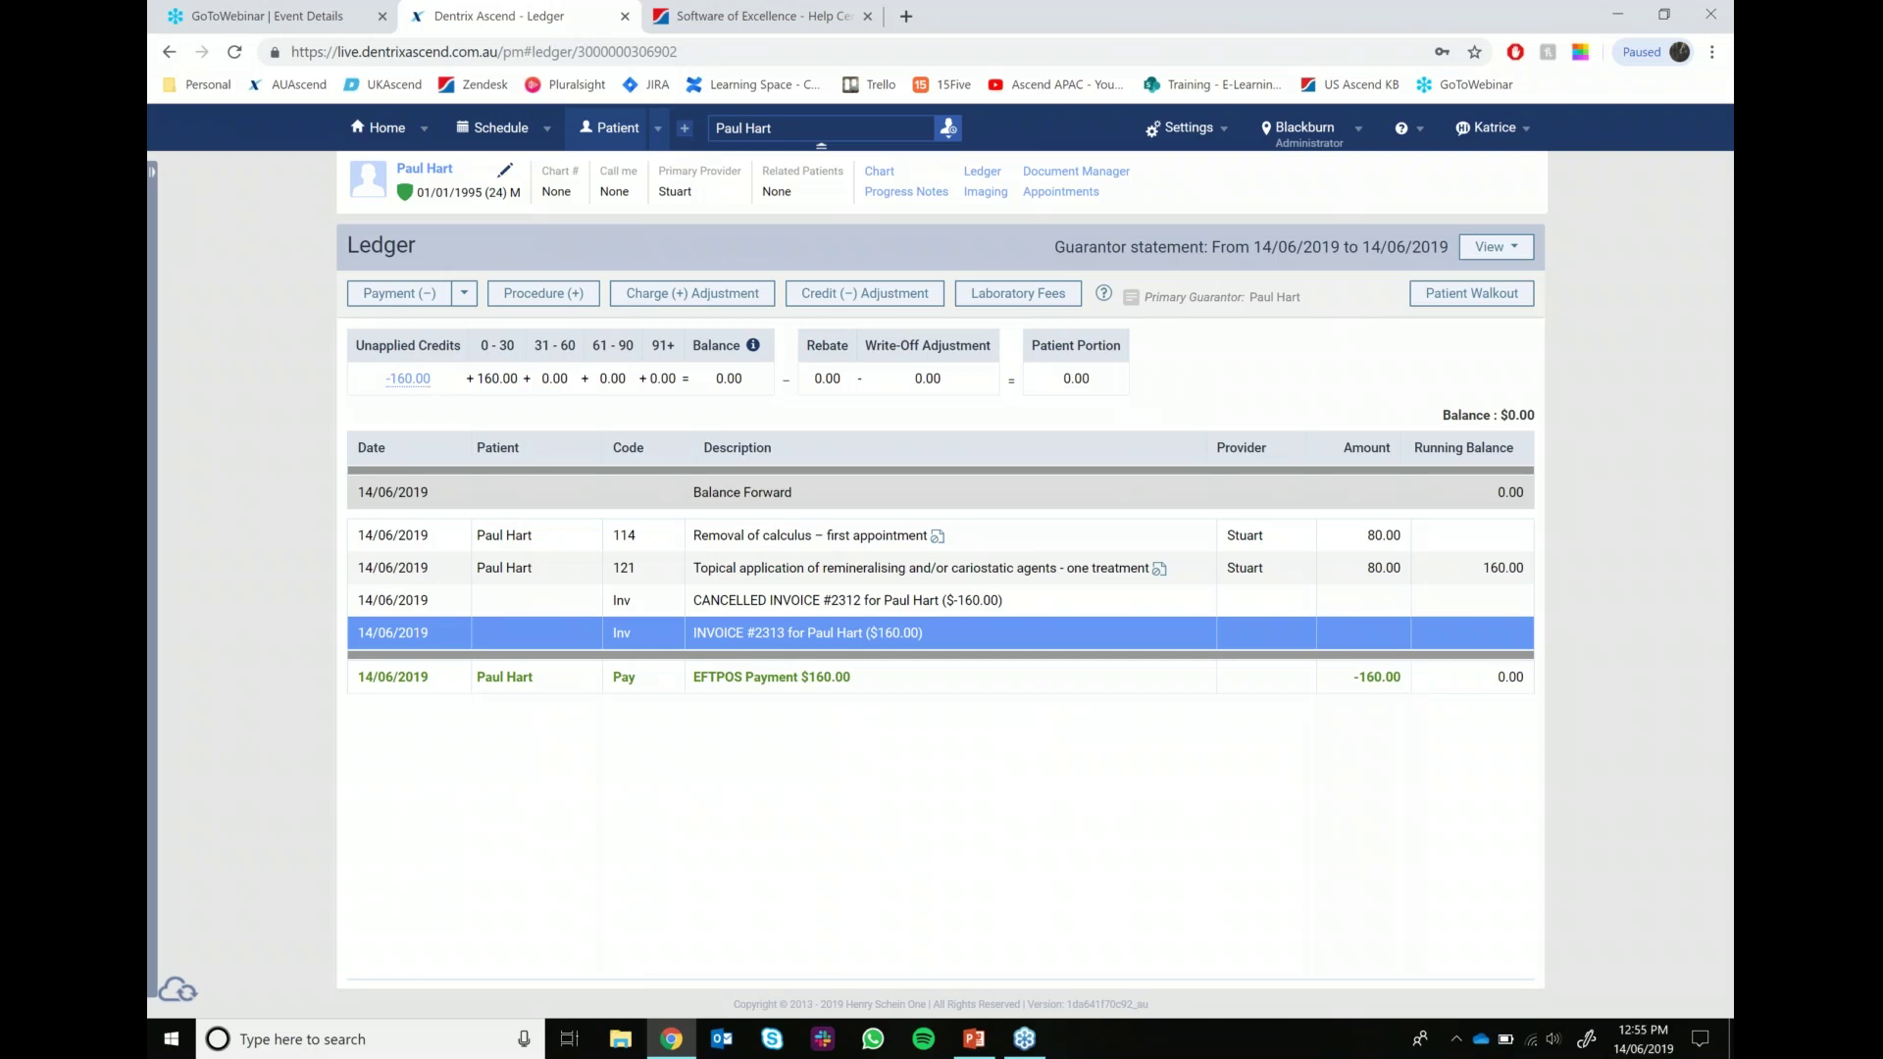
click(408, 382)
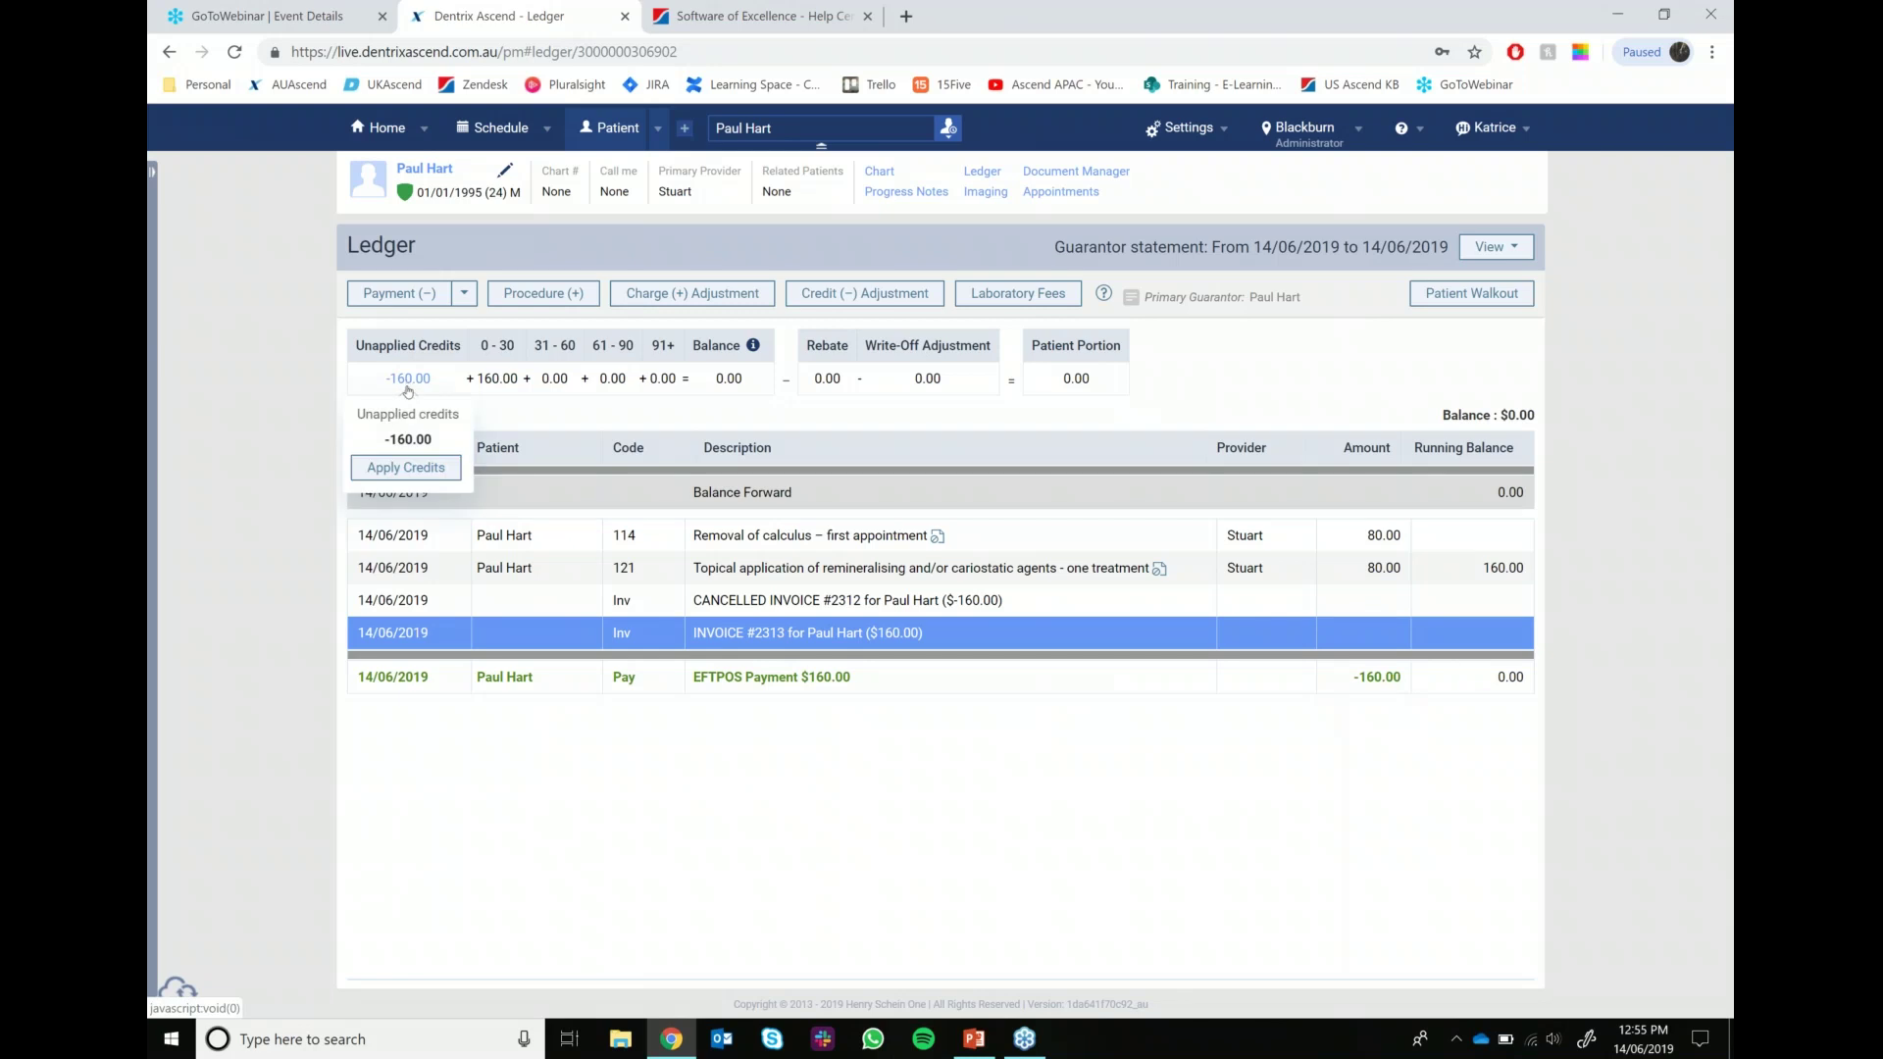
click(404, 469)
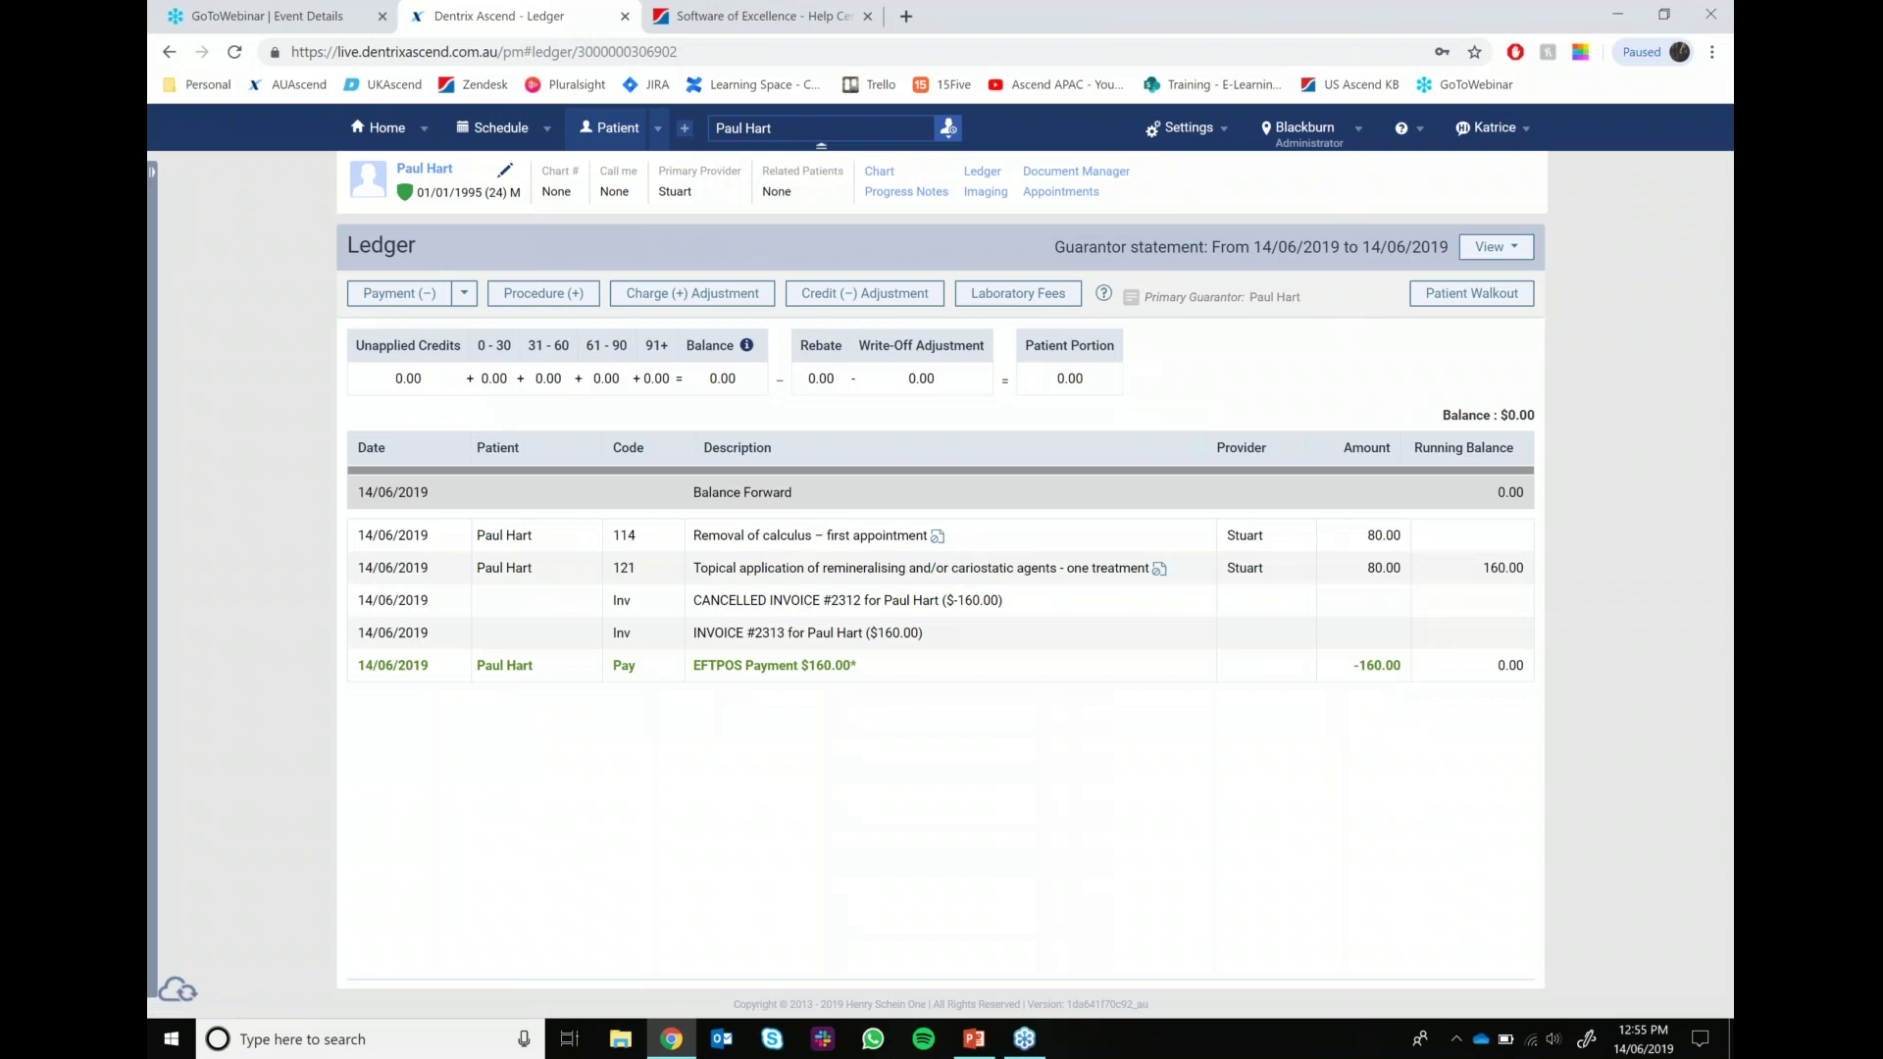
Step: Go to the Overview dashboard and open Reports > Payment Analysis for the Blackburn location
click(403, 139)
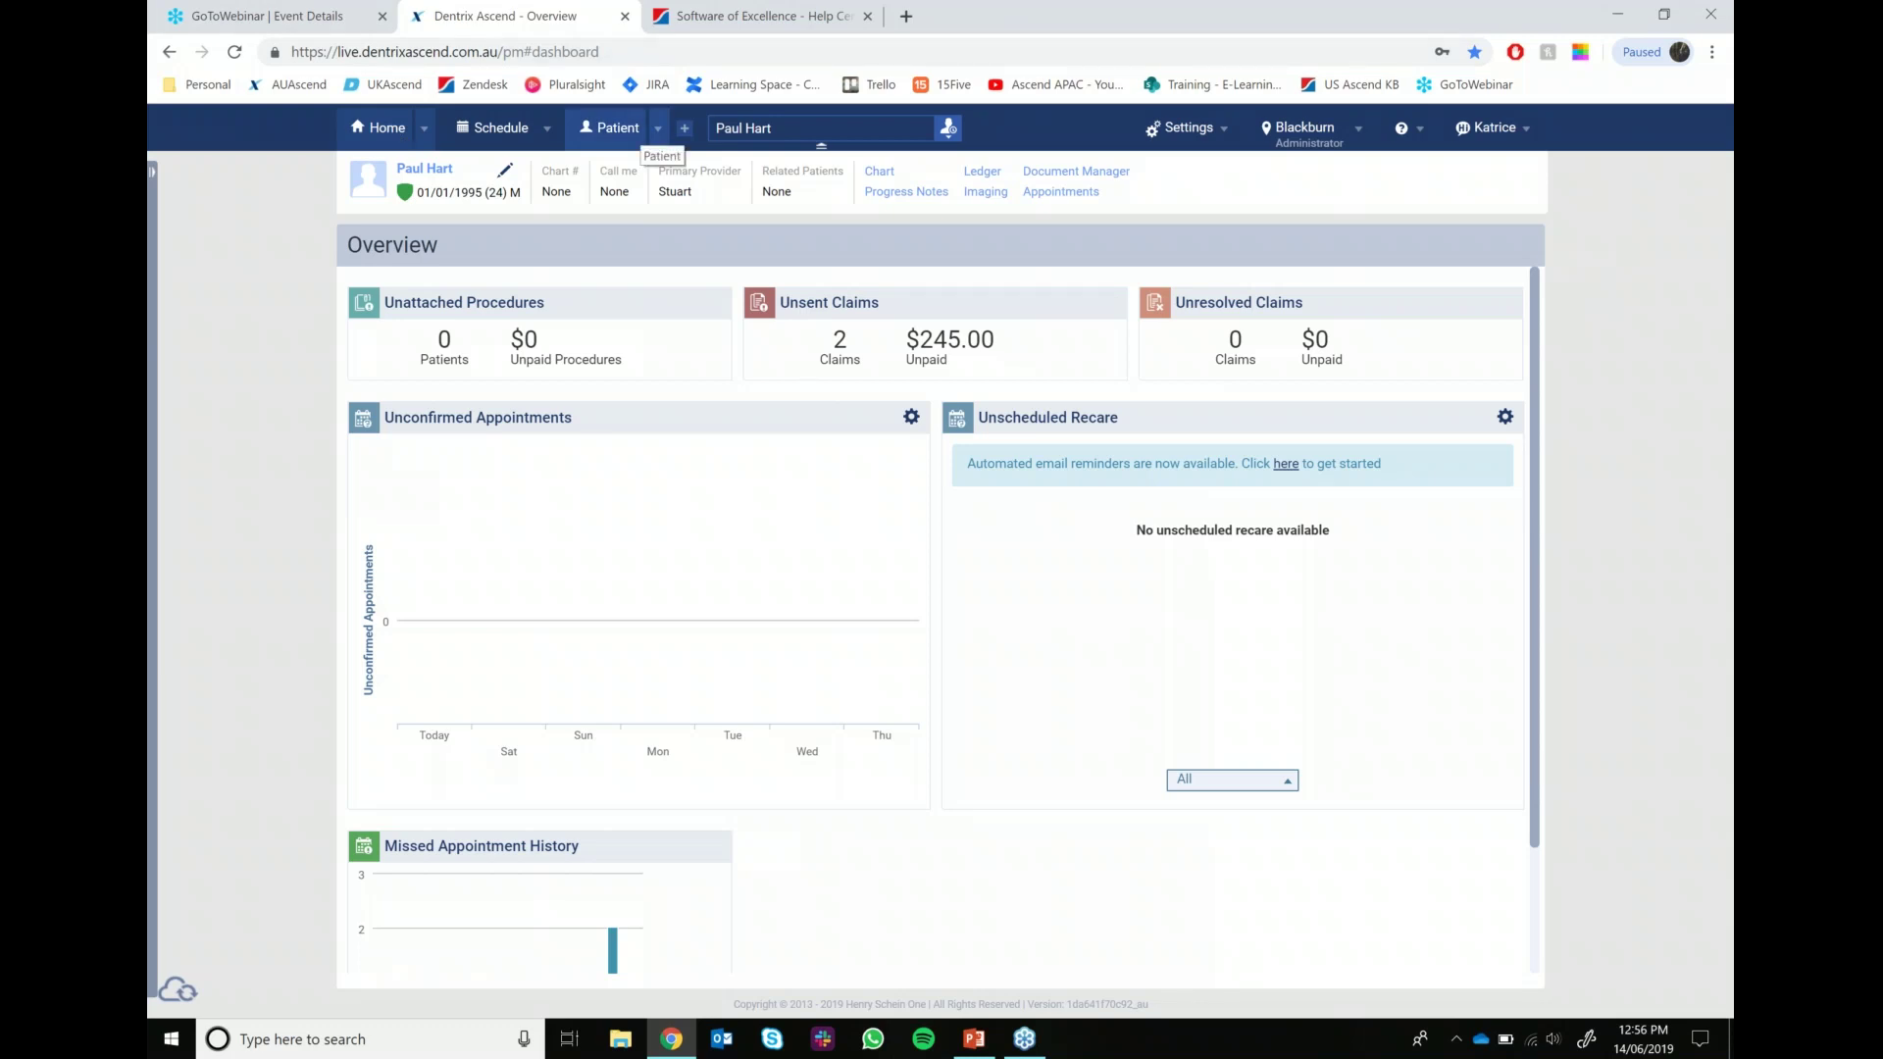
click(424, 128)
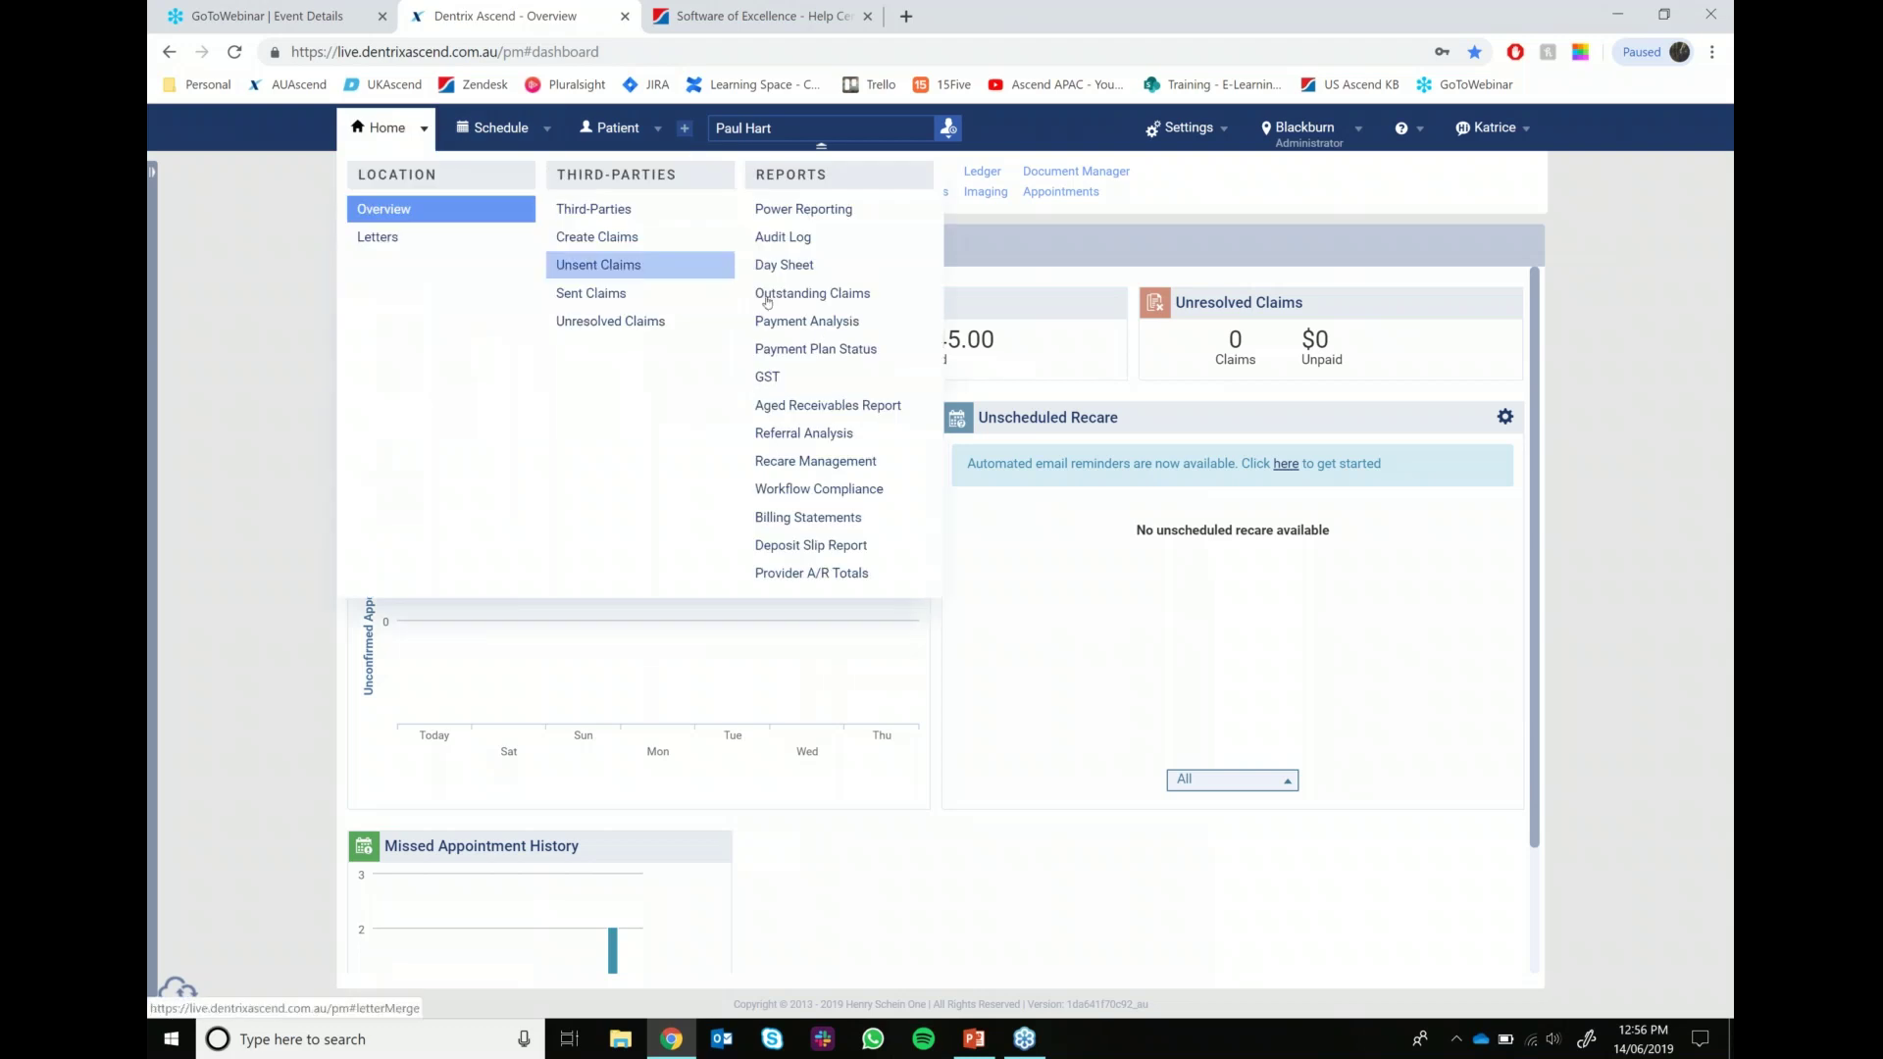
click(800, 321)
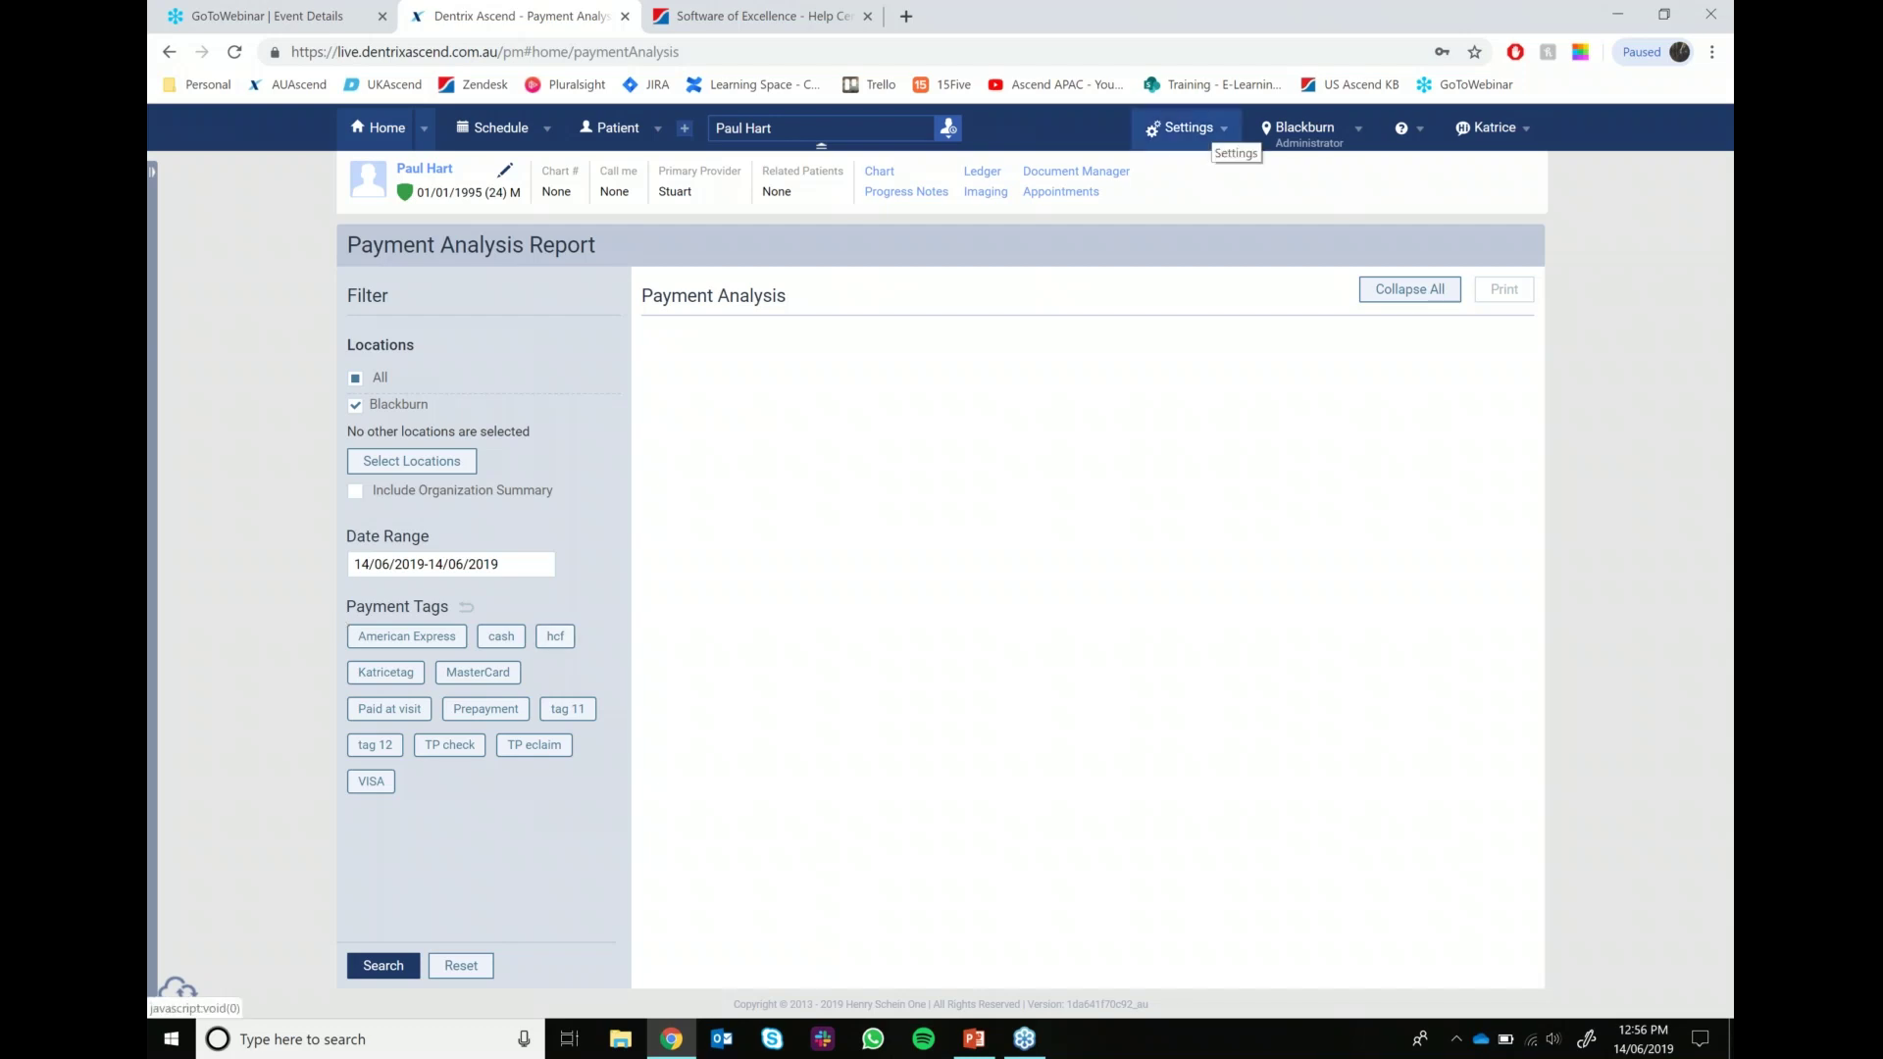
Step: Open Ledger Options under Production in the Settings menu
click(1208, 128)
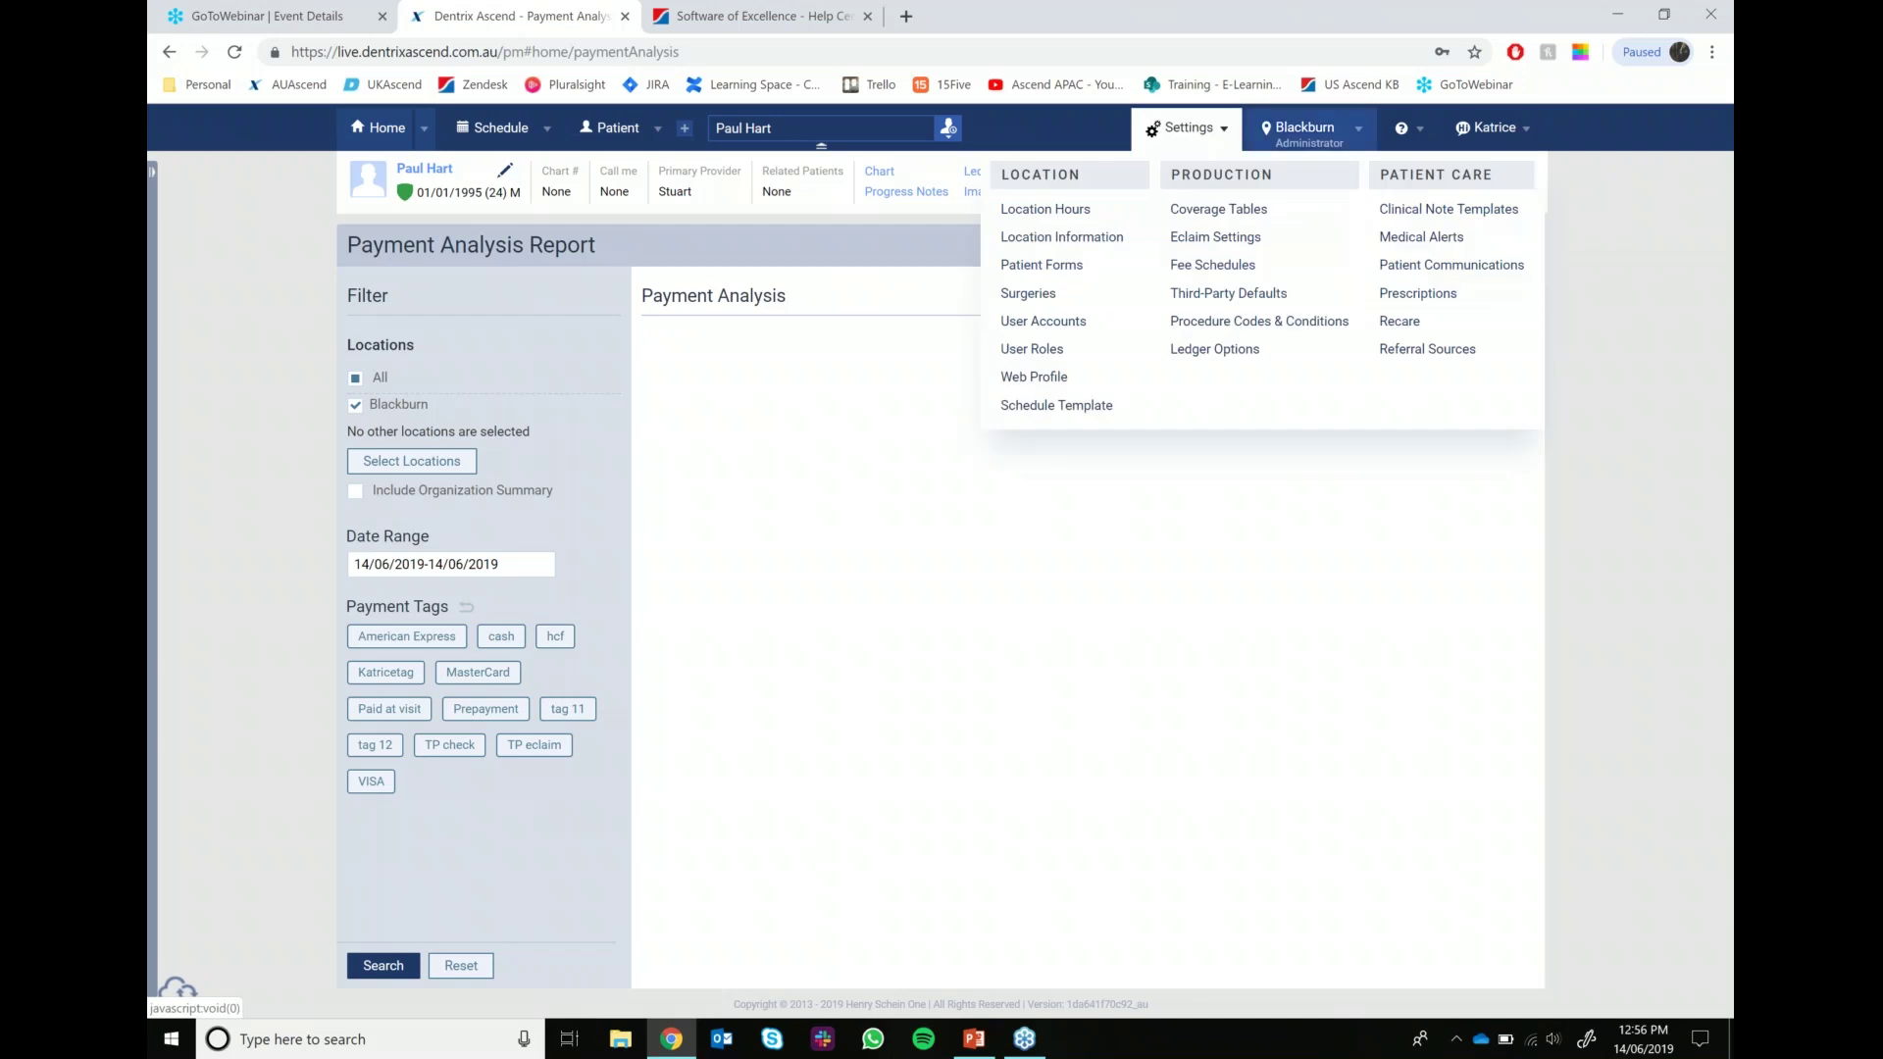
click(1244, 350)
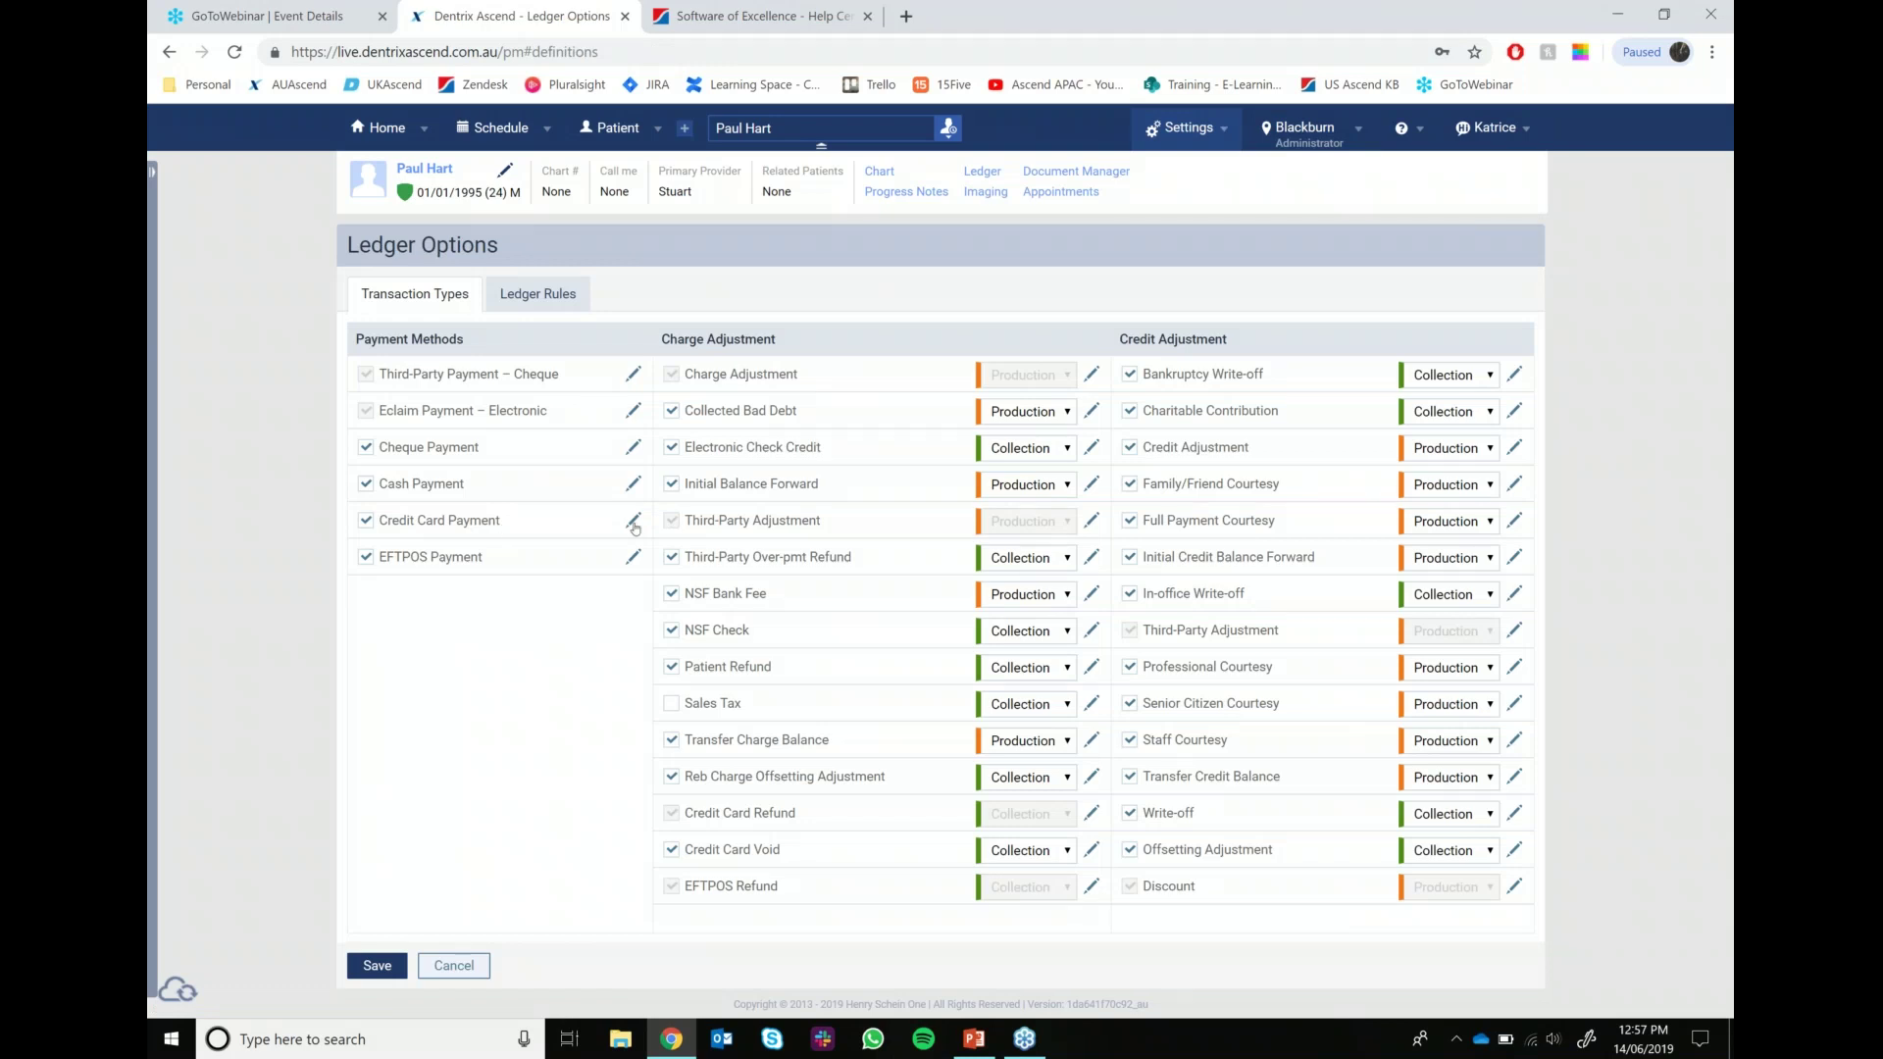
Step: Edit the Credit Card Payment method, enabling tag restrictions with American Express as a mandatory tag
click(634, 522)
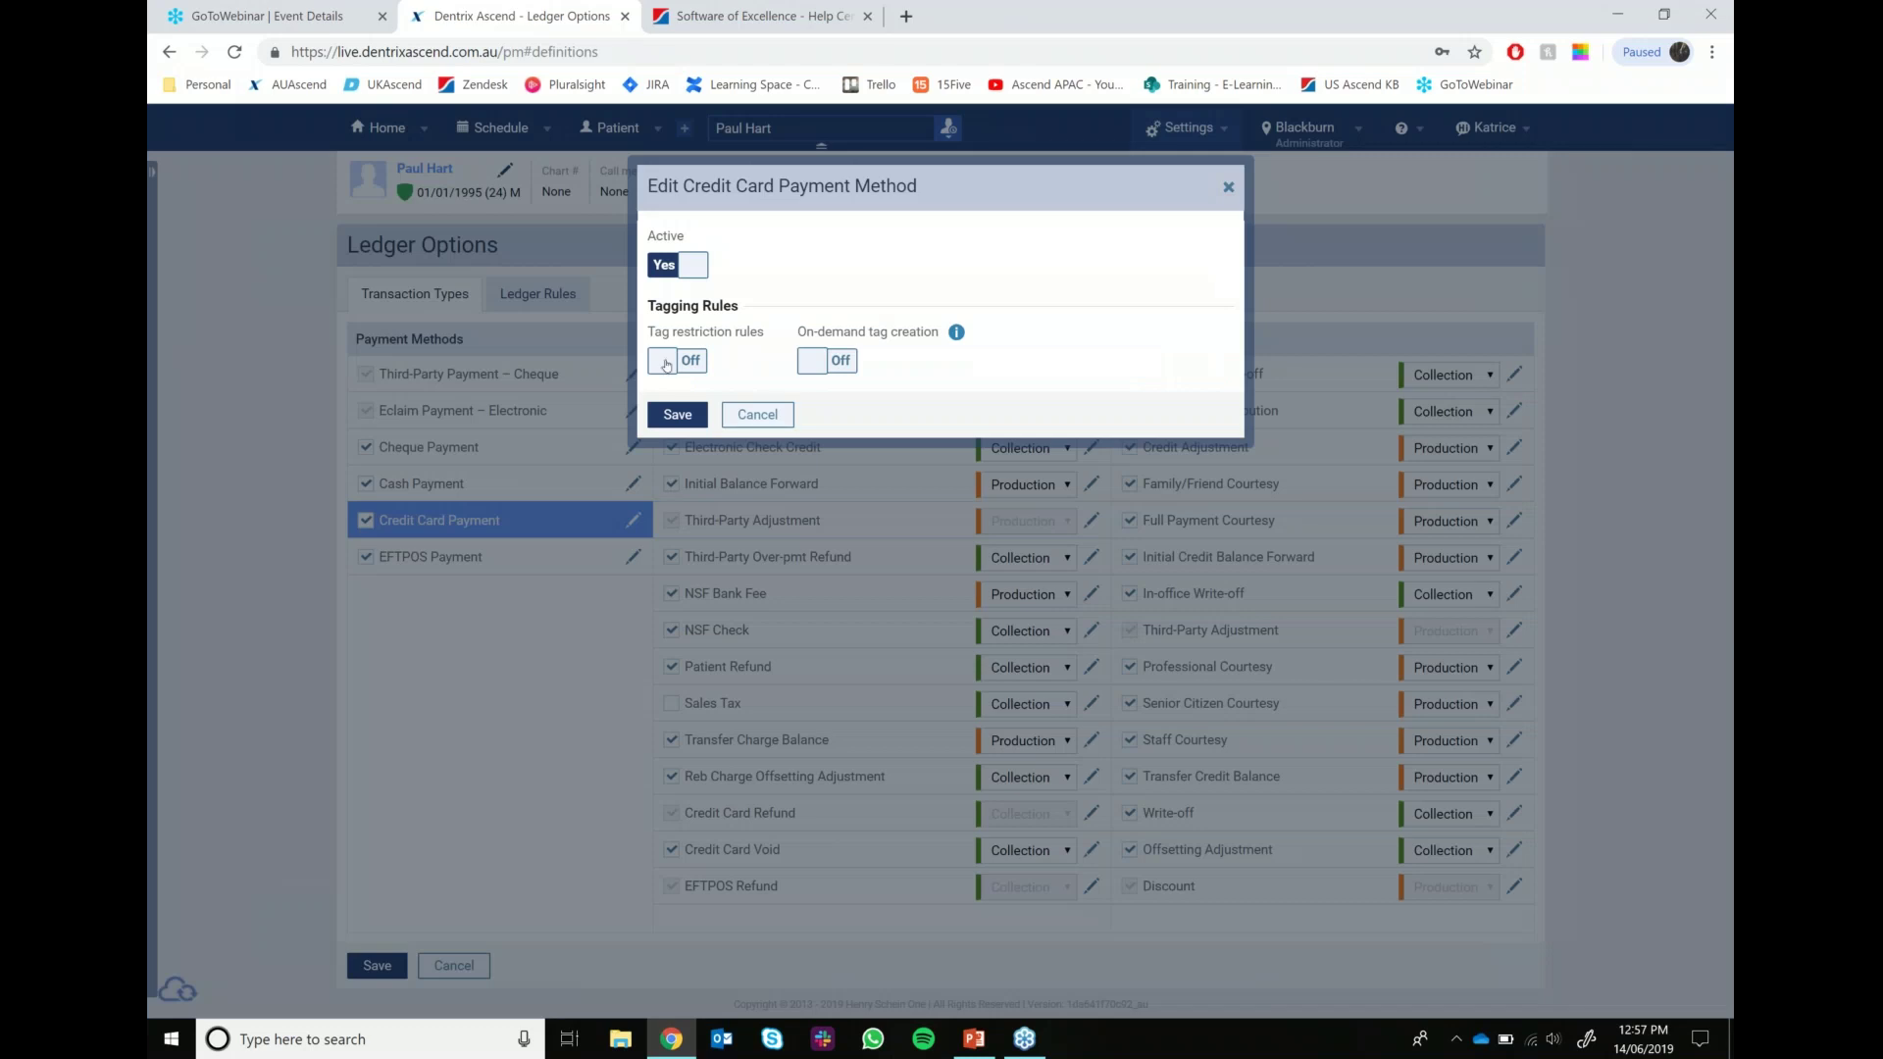
click(666, 363)
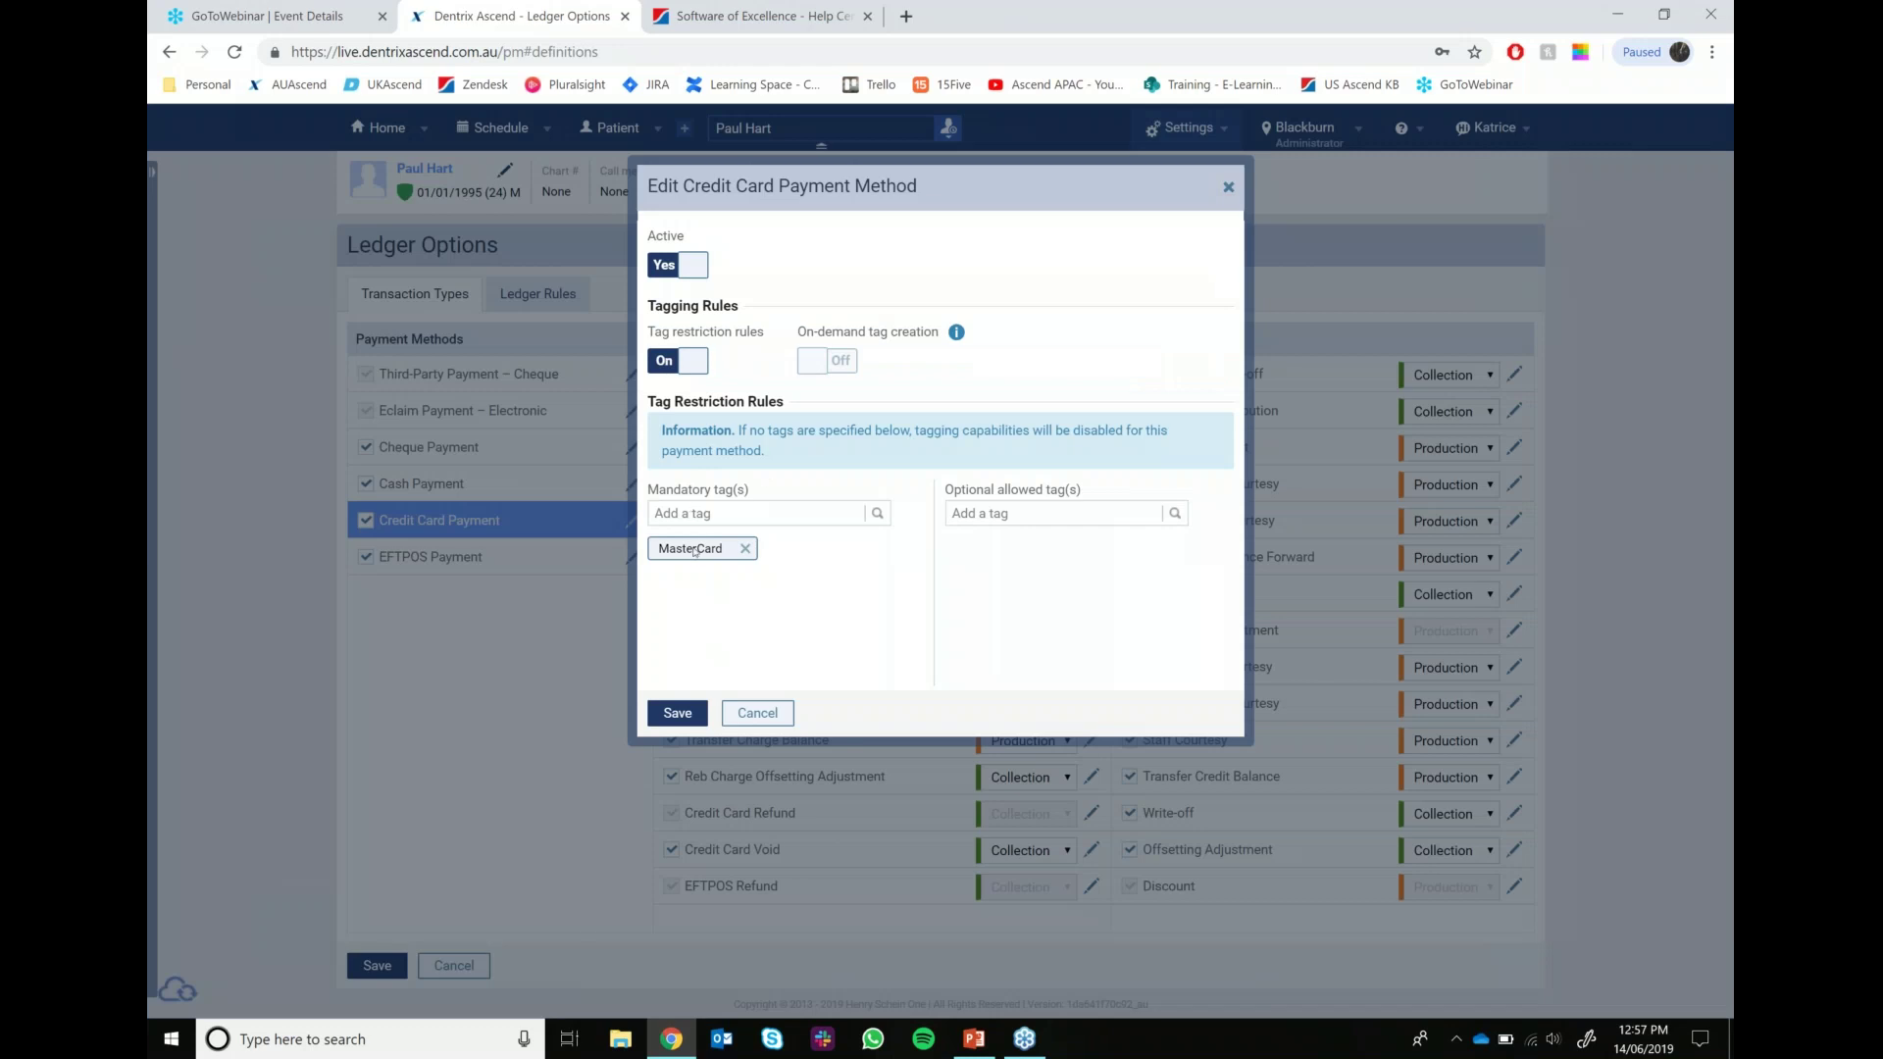
click(743, 515)
text(Amer)
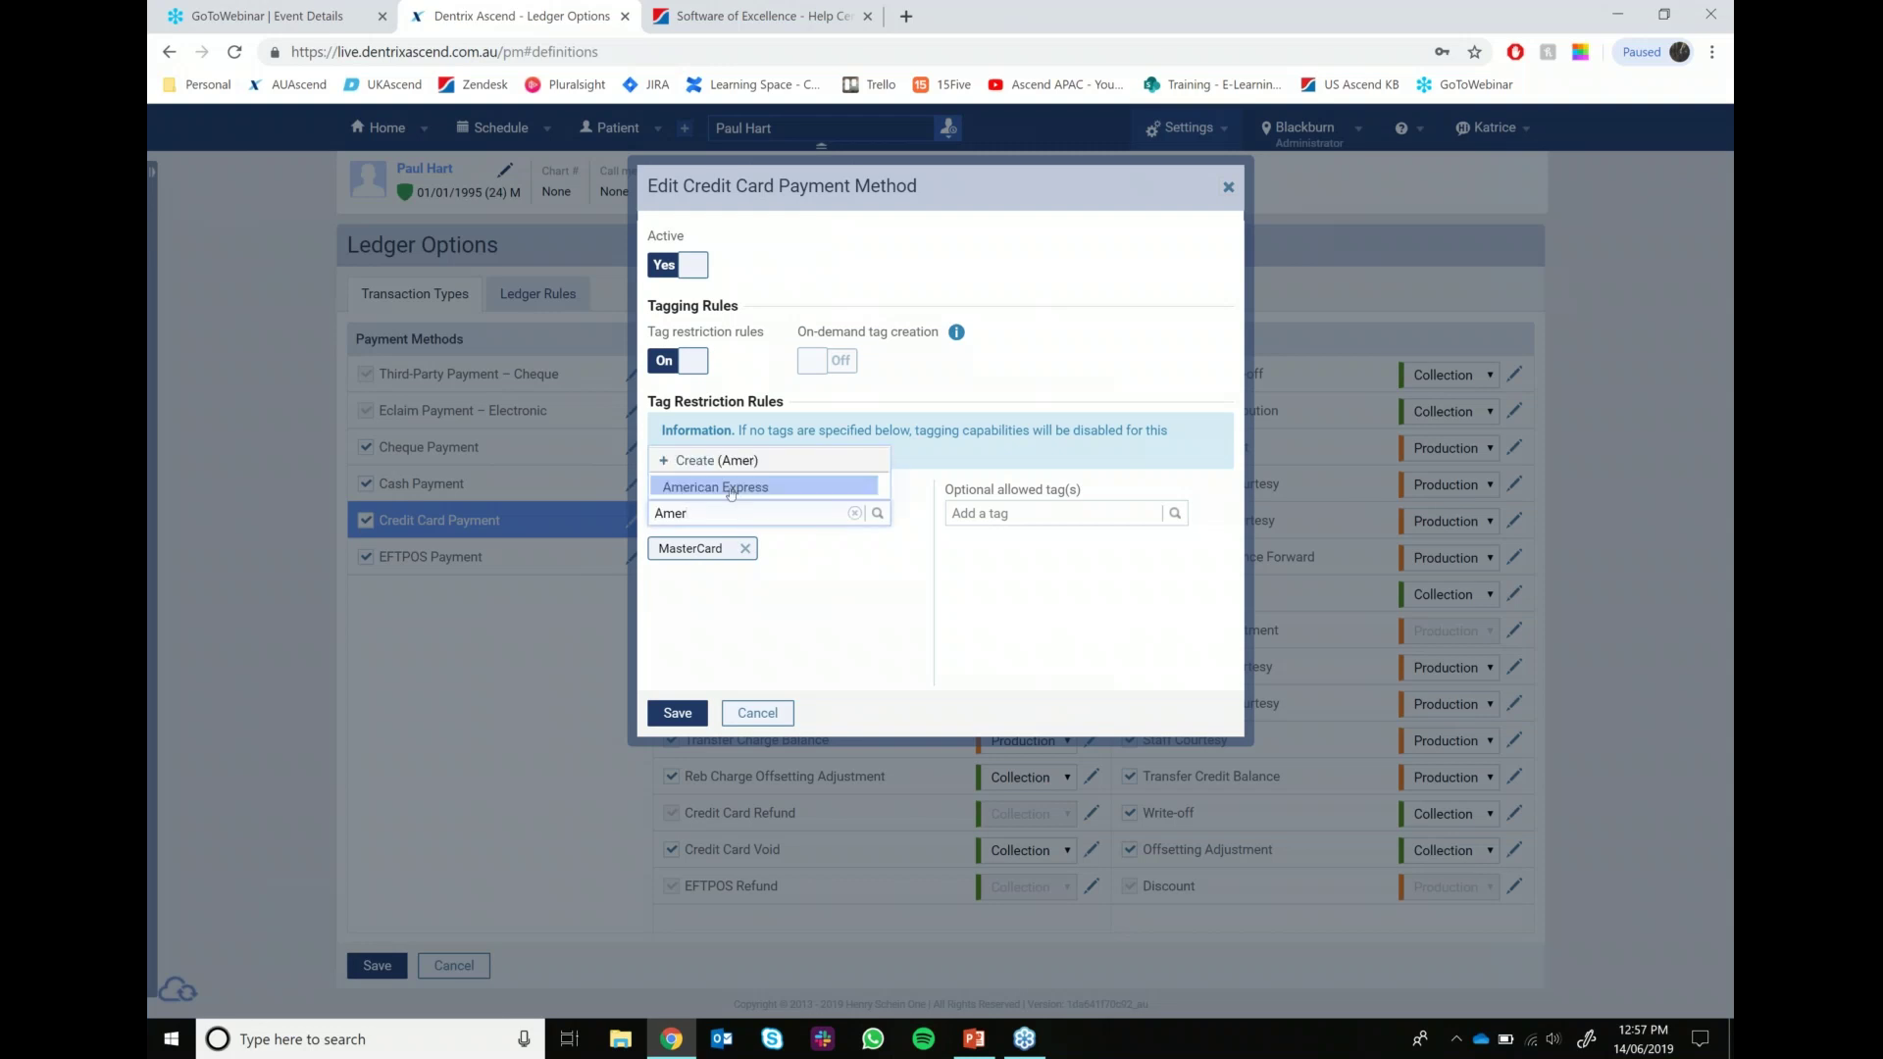
click(731, 487)
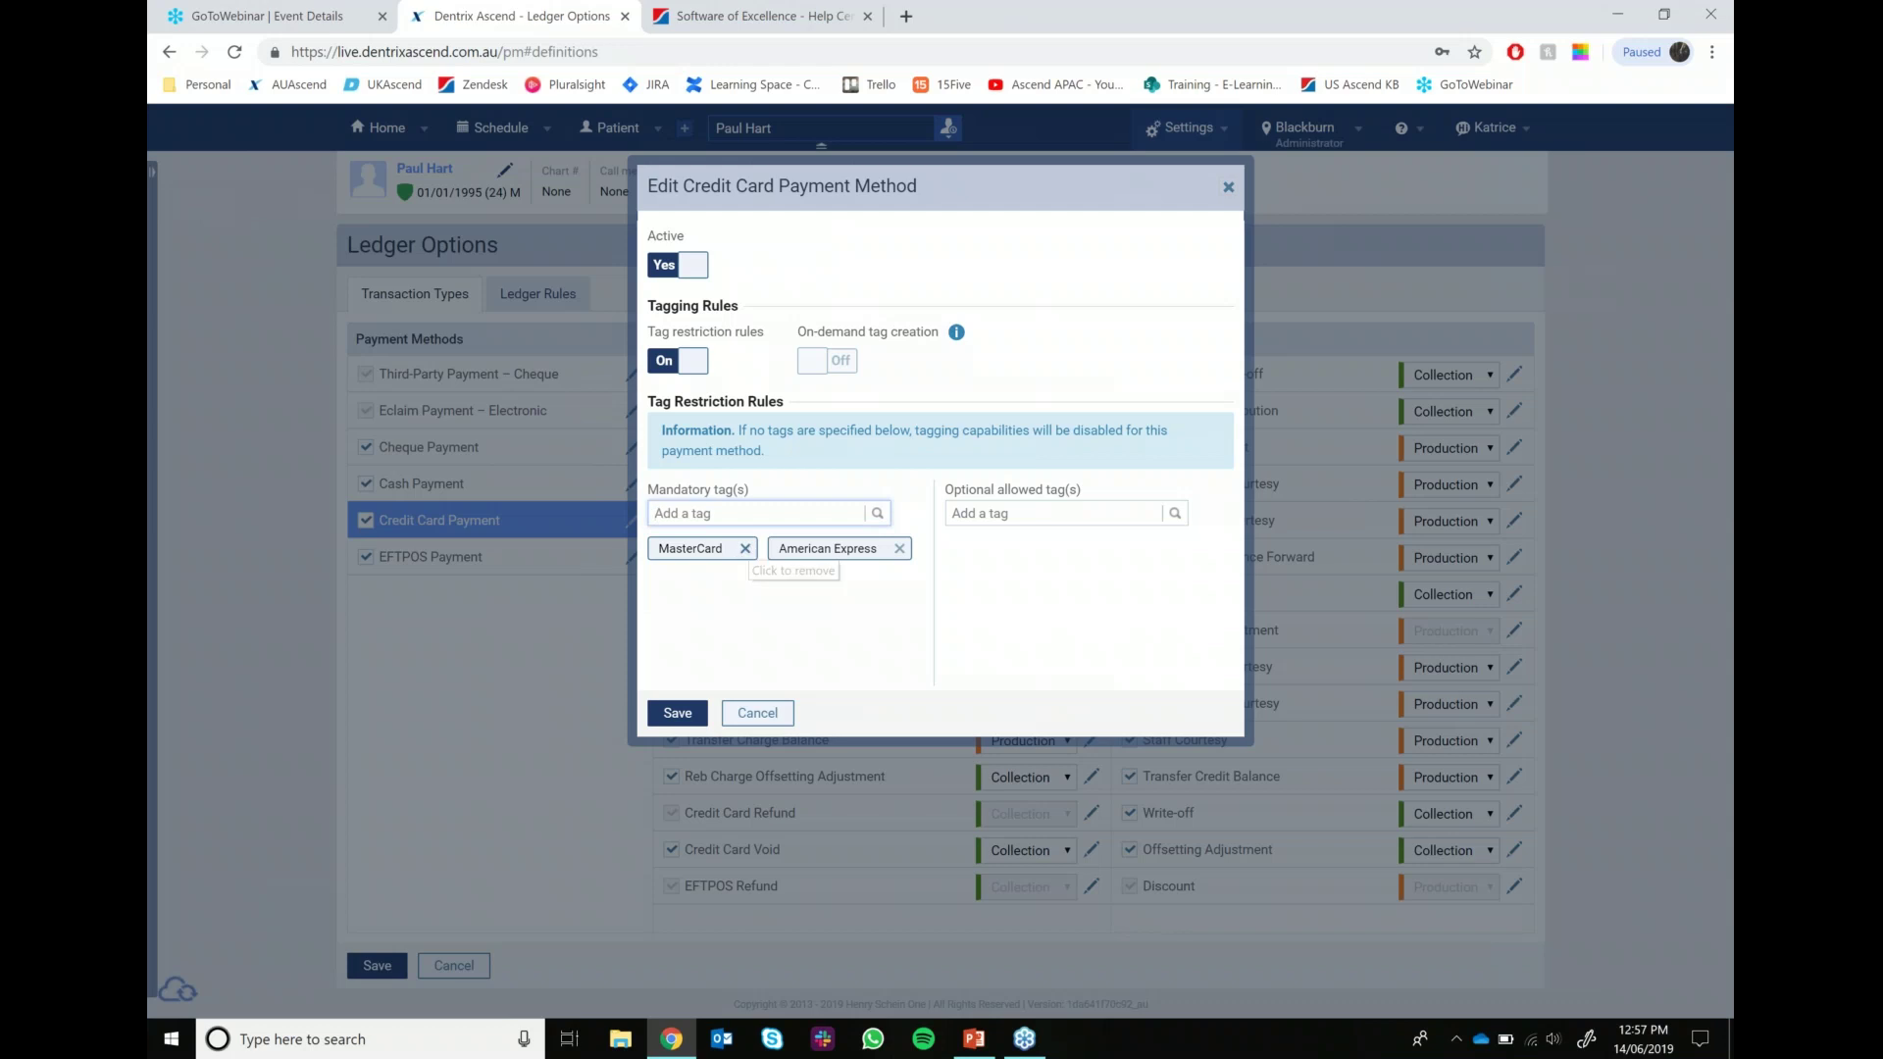
Step: Remove MasterCard, turn tag restrictions back off, and save the Credit Card Payment method
click(746, 549)
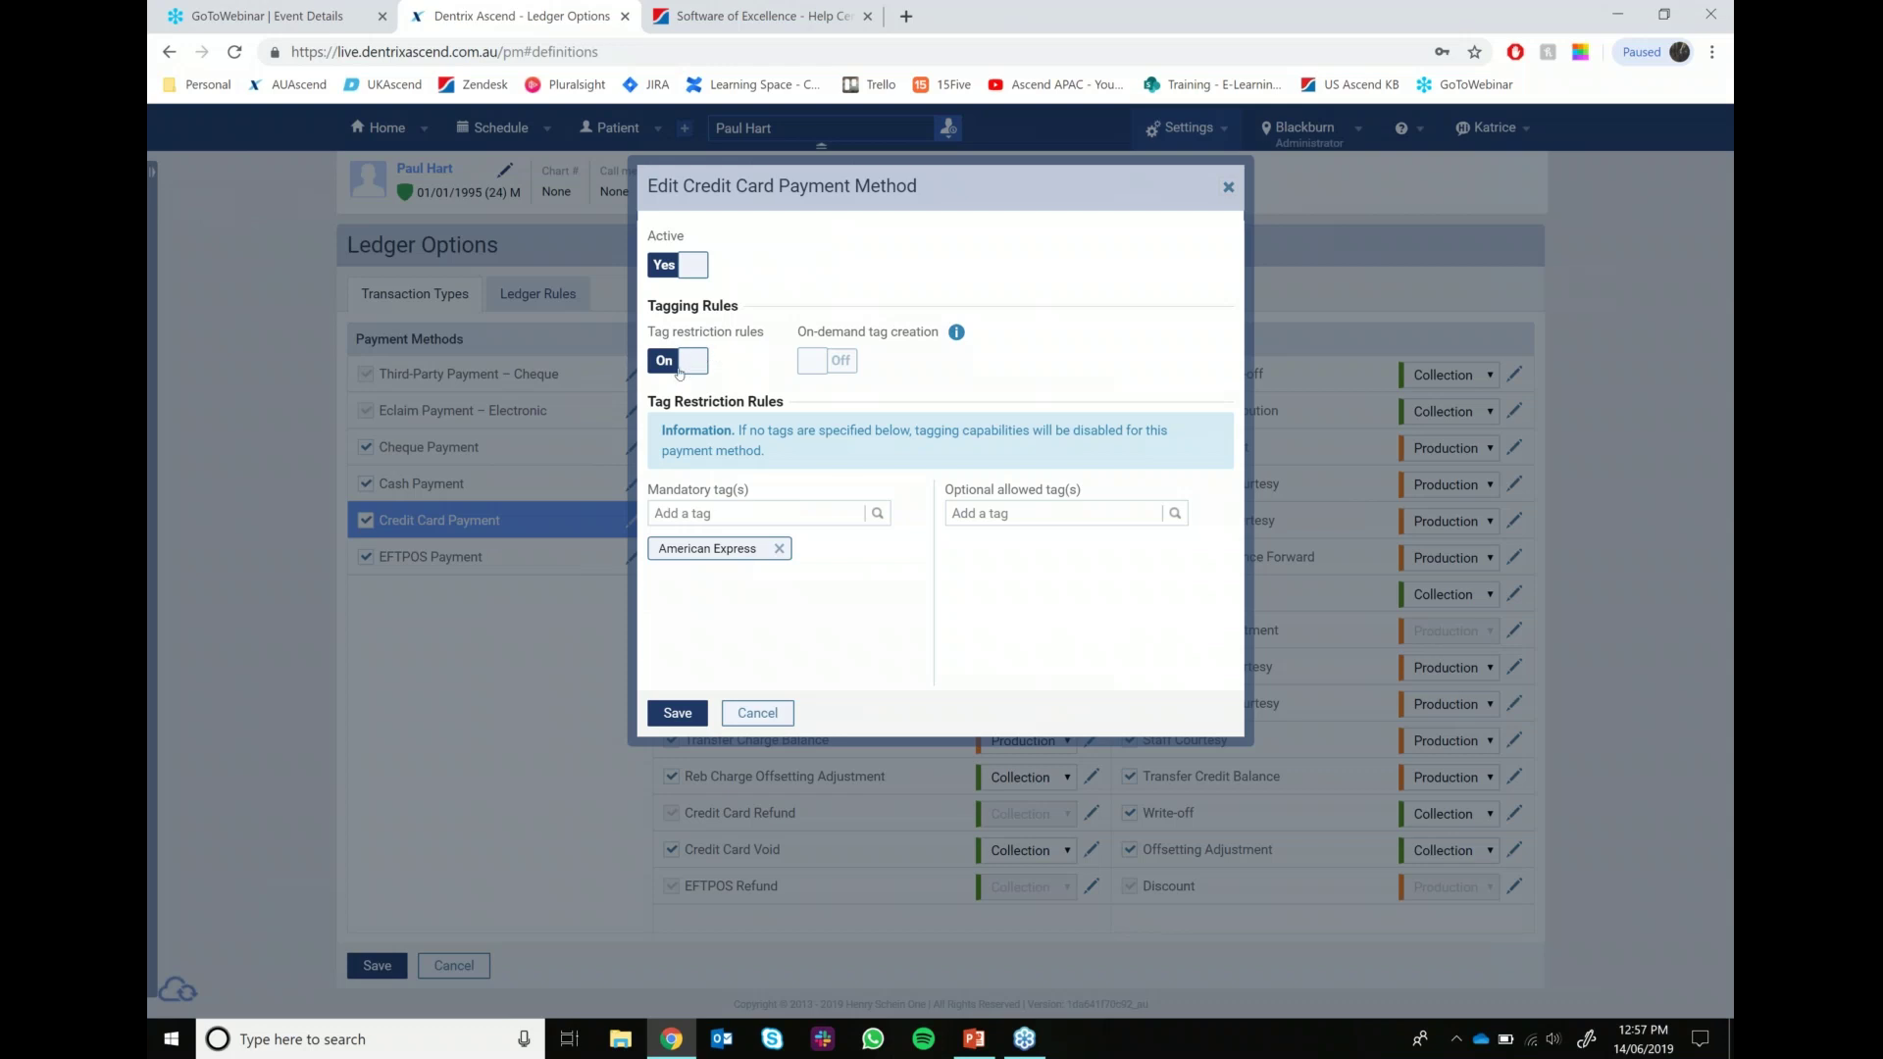
click(679, 371)
click(676, 416)
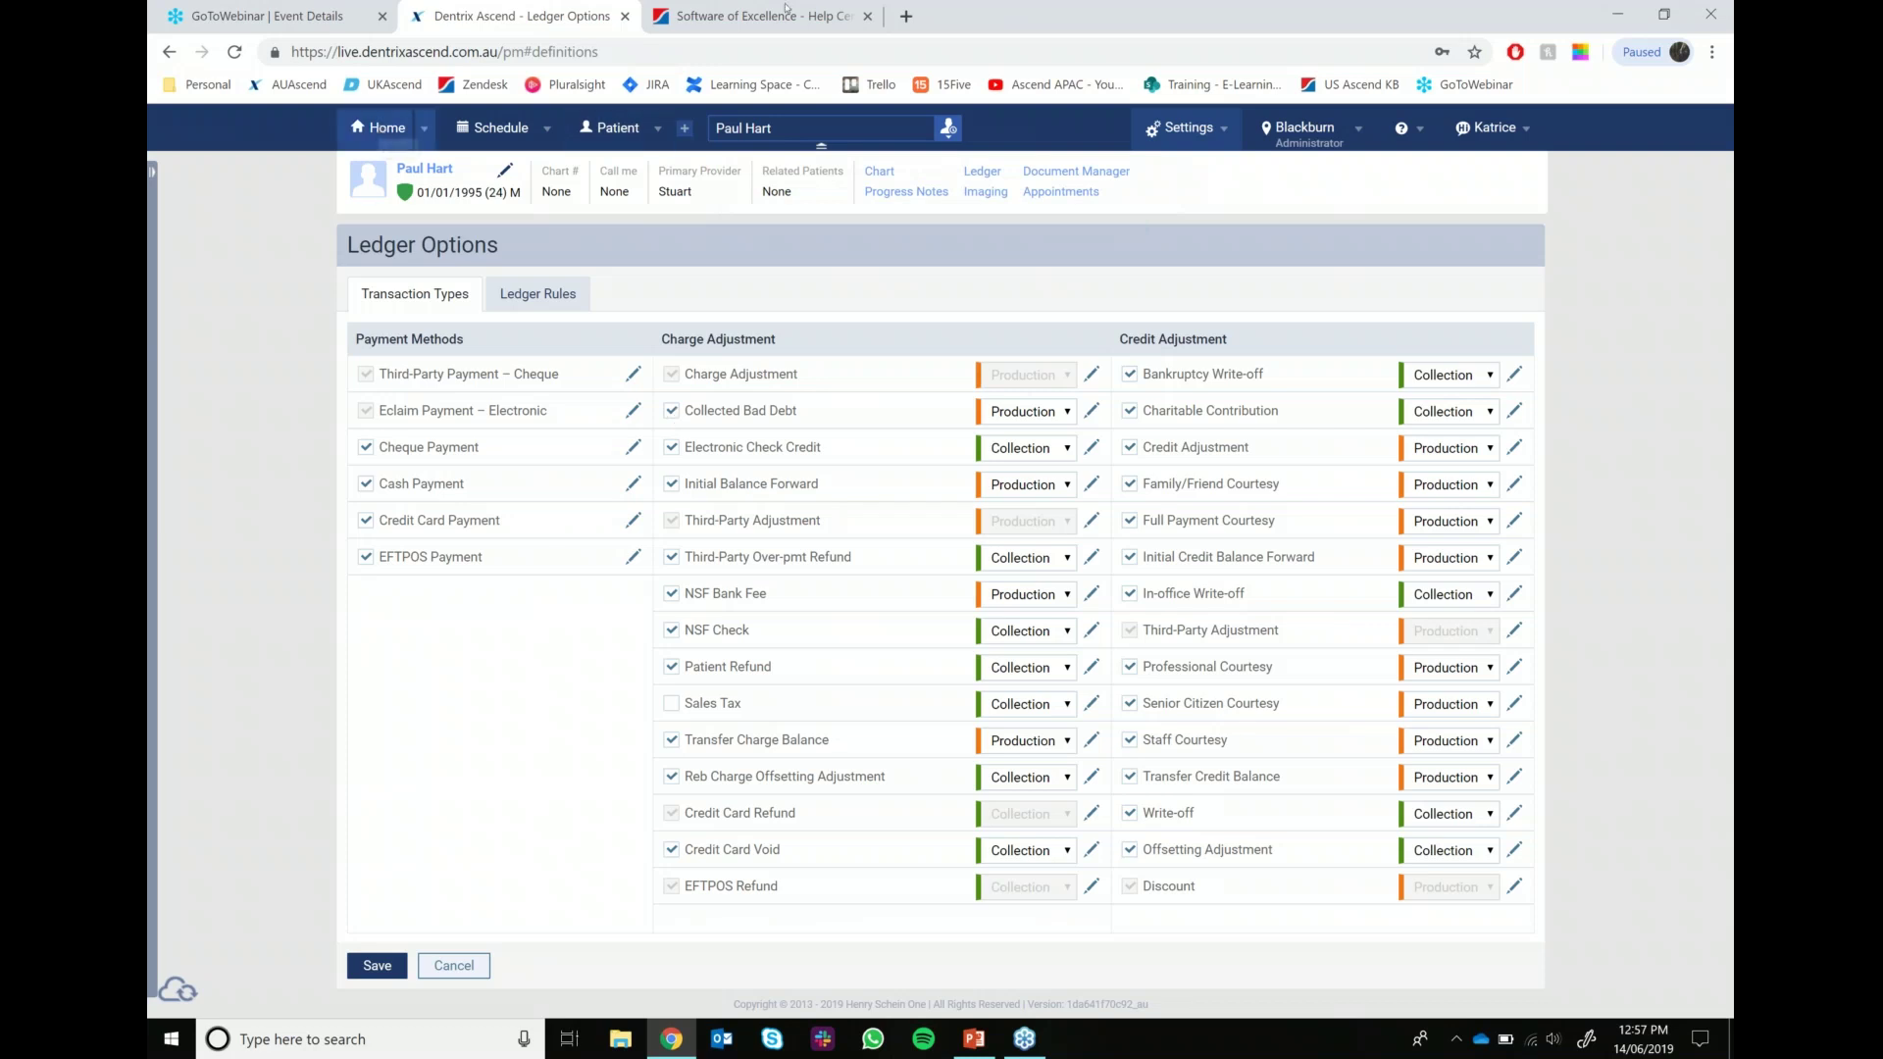
click(380, 129)
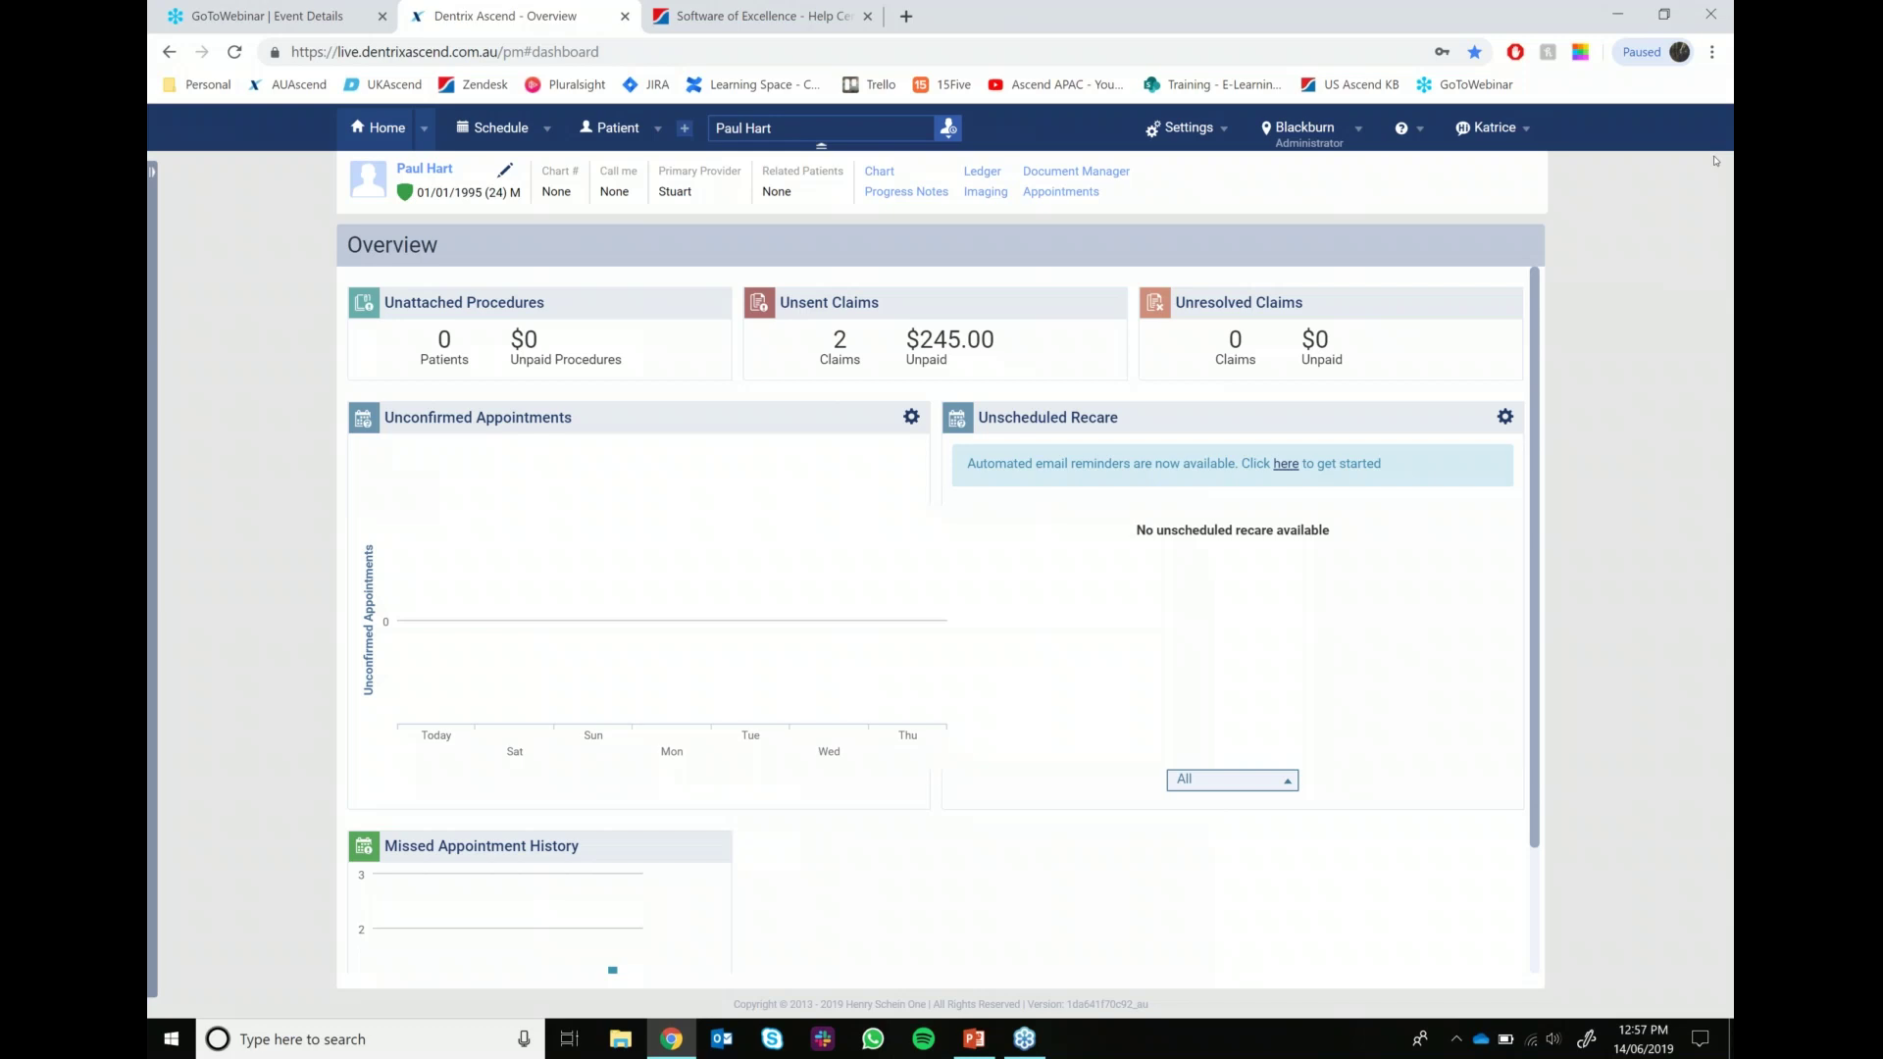
Step: Switch to the PowerPoint Q&A slide announcing next week's Online Booking in Ascend session
key(alt+Tab)
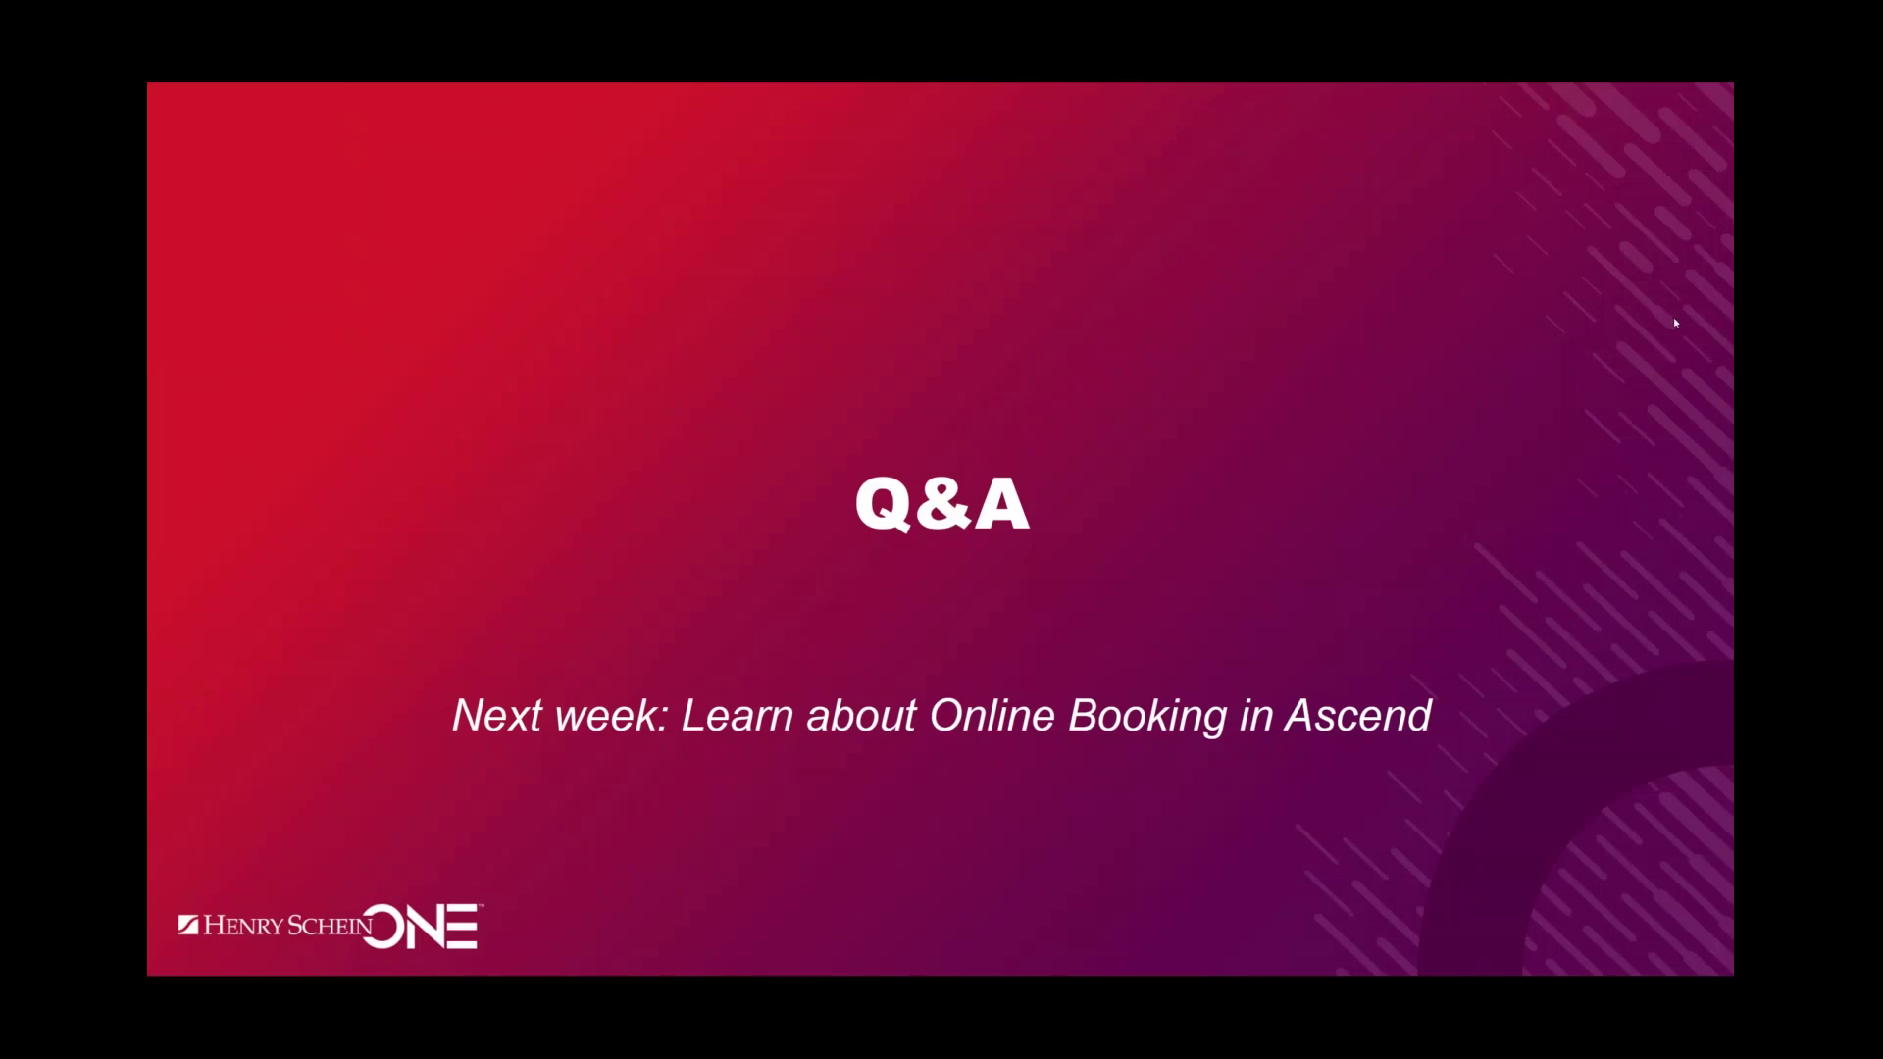